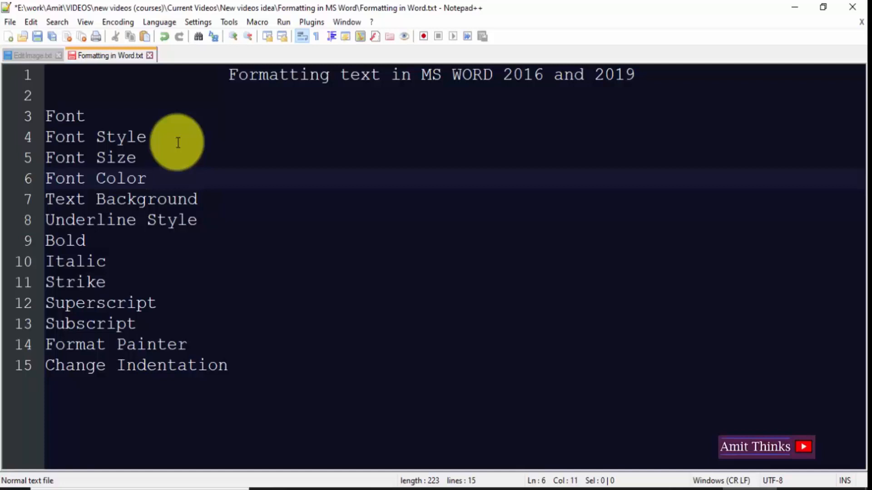
pyautogui.click(177, 141)
pyautogui.click(159, 166)
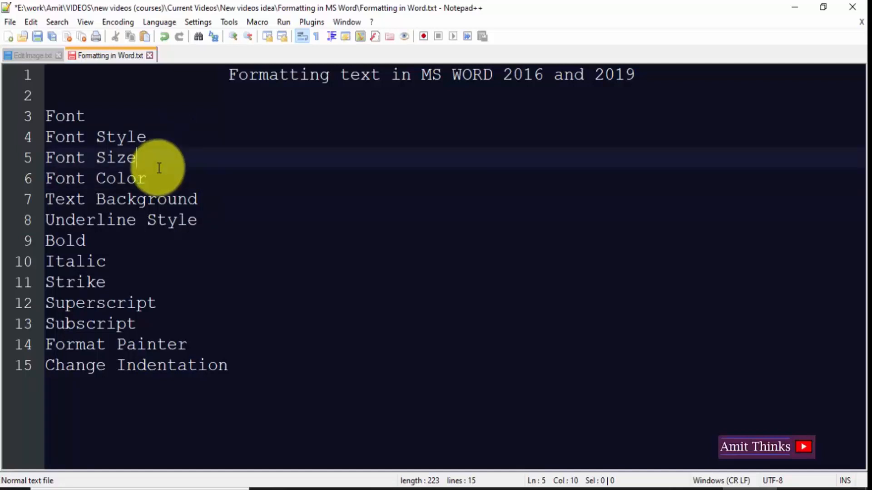
pyautogui.click(200, 184)
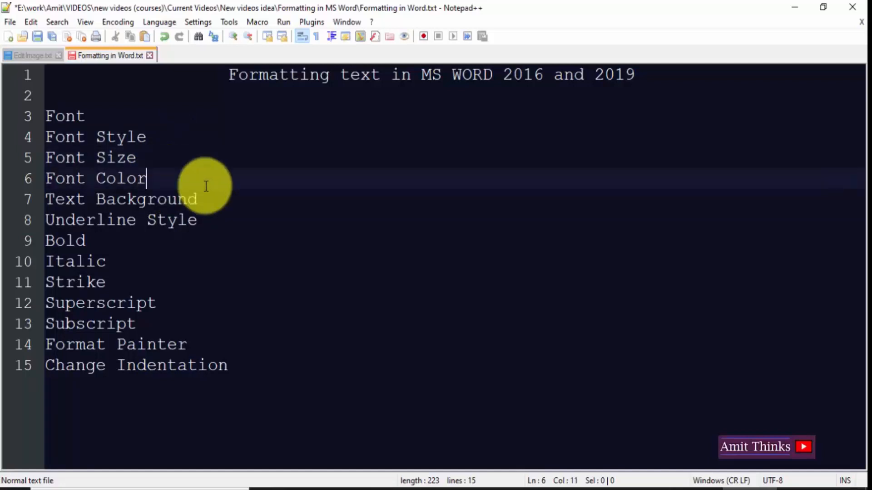
pyautogui.click(224, 202)
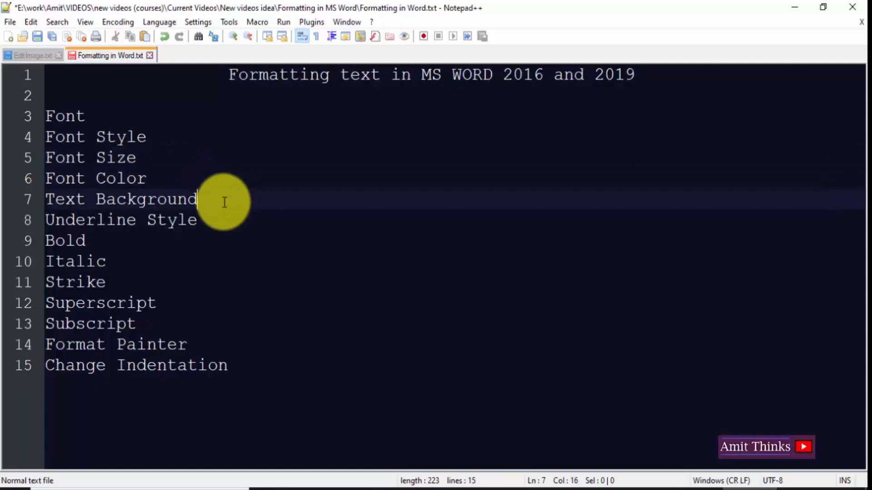
pyautogui.click(242, 226)
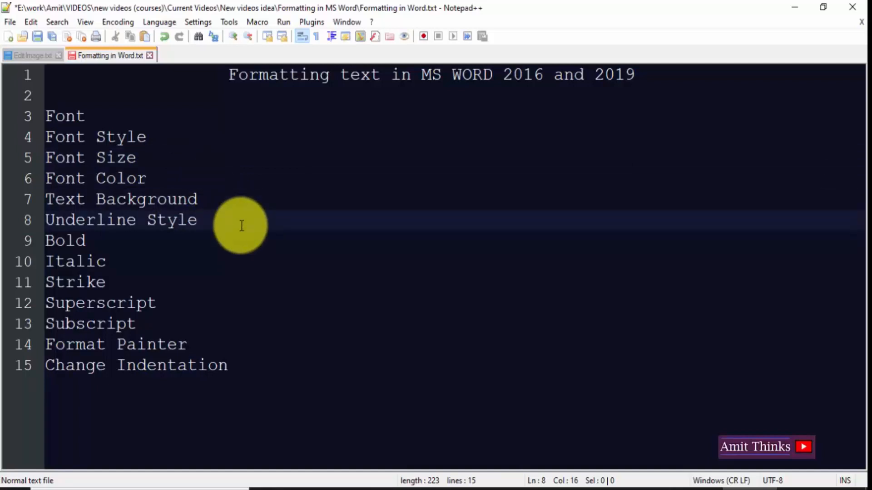
# Append "(Strong)" to the Bold line of the topic list and save the text file.
pyautogui.click(189, 238)
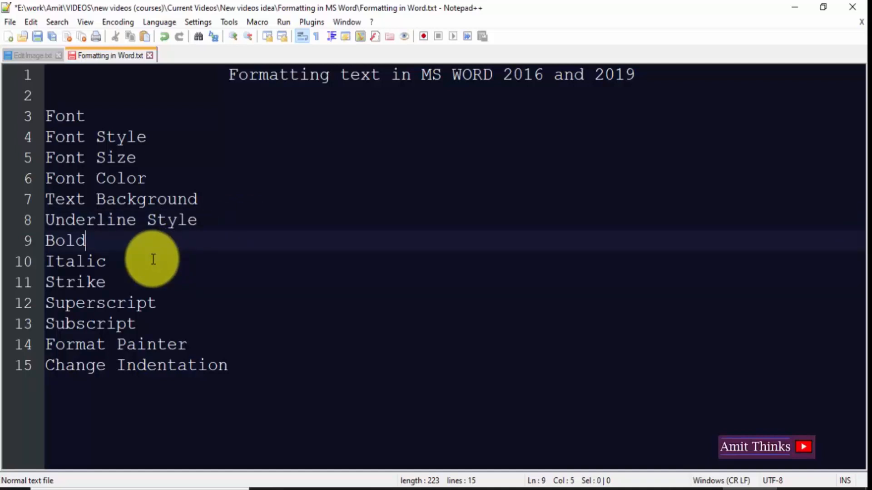
pyautogui.write('(Strong)')
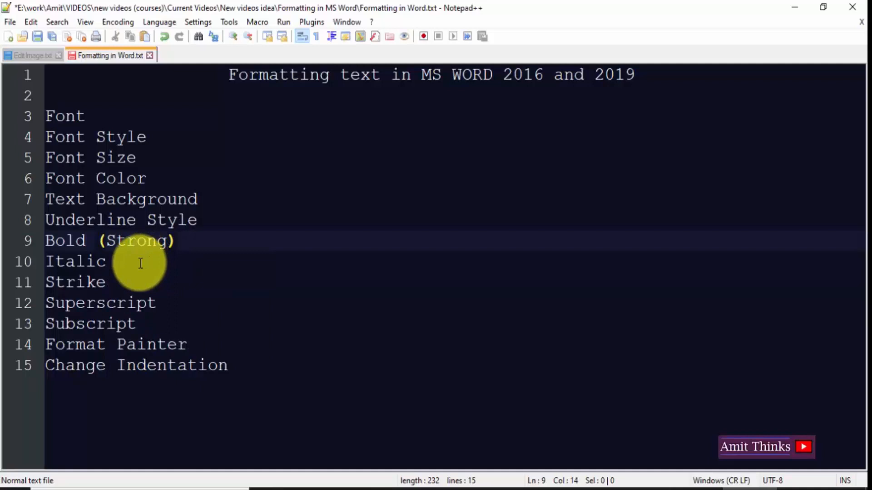
pyautogui.click(140, 262)
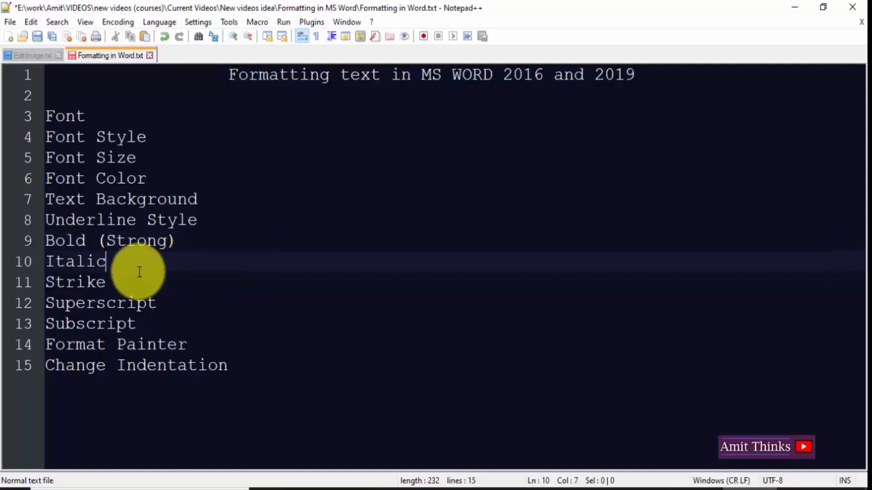
pyautogui.click(137, 283)
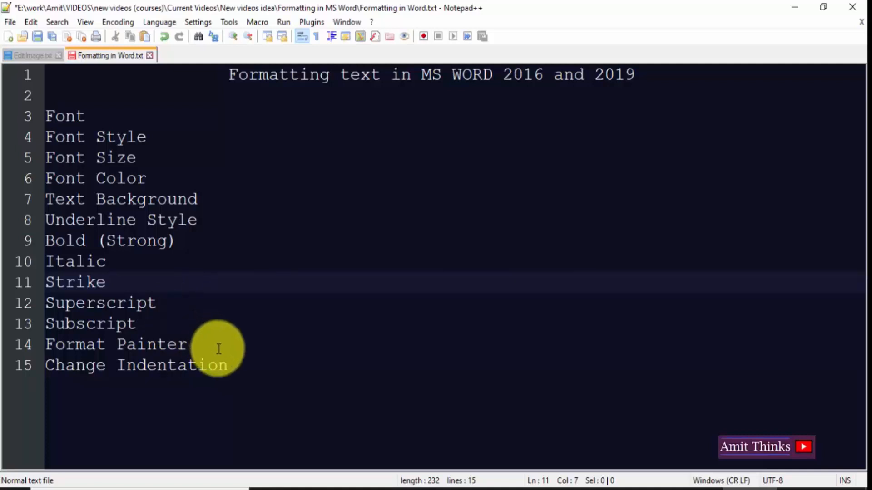
pyautogui.click(245, 345)
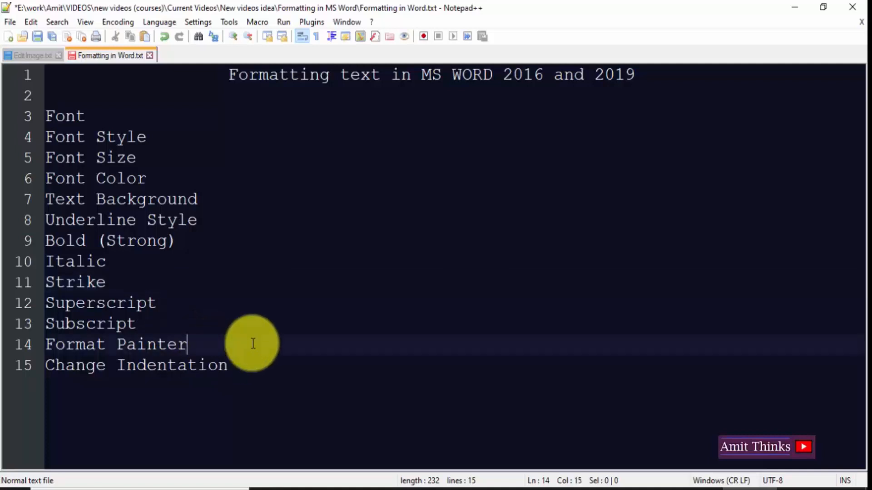
pyautogui.click(271, 370)
pyautogui.hotkey('ctrl', 's')
pyautogui.click(660, 77)
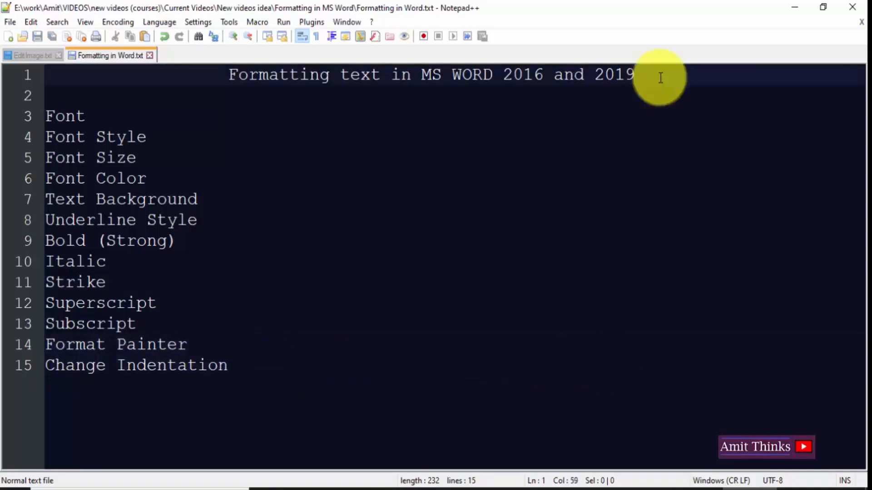
# Switch to the blank Word document and enter "US", "INDIA", "This is it!" and "Demo text for example!" as separate paragraphs.
pyautogui.click(649, 489)
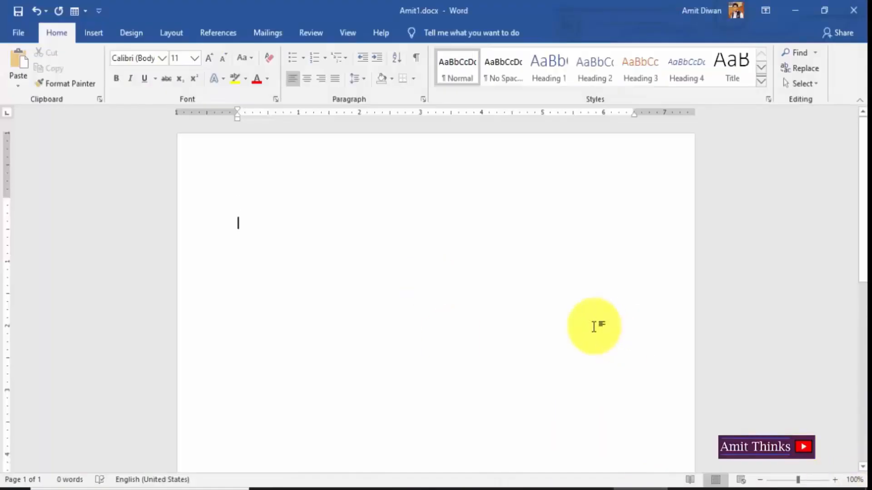
pyautogui.write('US INDIA This is it!')
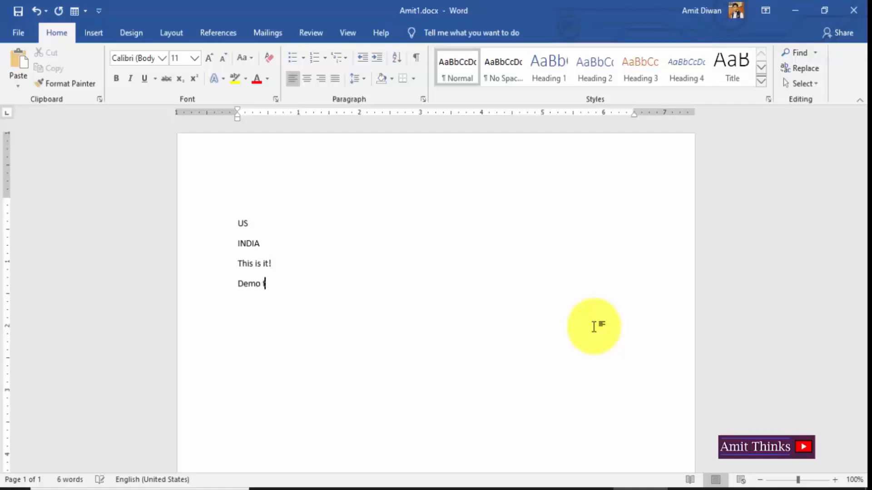
pyautogui.write('Demo text for example!')
# Add a final paragraph reading "My YouTube Channel is AMIT THINKS! Subscribe and share for free learning.".
pyautogui.click(834, 480)
pyautogui.click(834, 480)
pyautogui.click(834, 480)
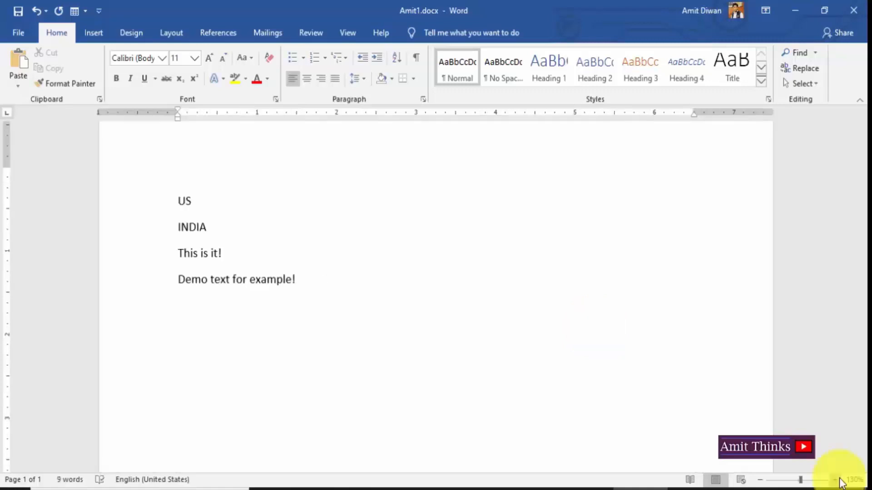
pyautogui.press('Return')
pyautogui.write('My YouTube Channel is AMIT THINKS! Subscribe and share for free learning.')
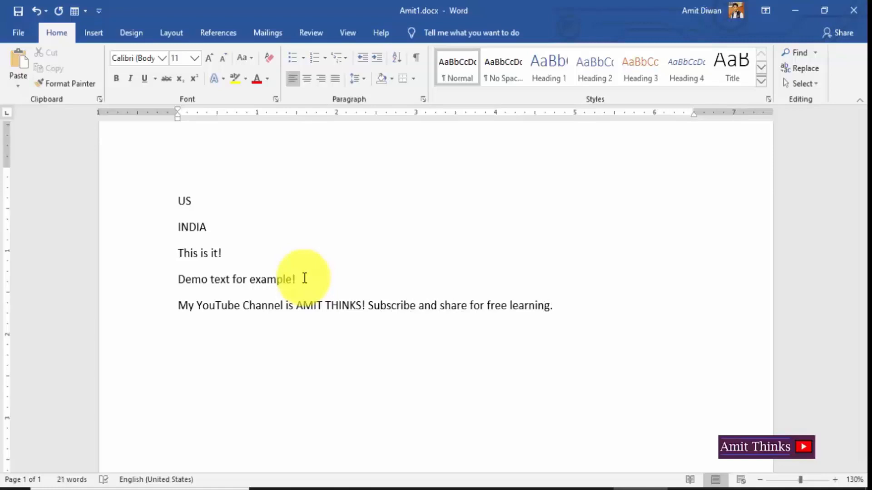
# Format the word "US" in the first line with font size 18 and the Arial font.
pyautogui.doubleClick(185, 202)
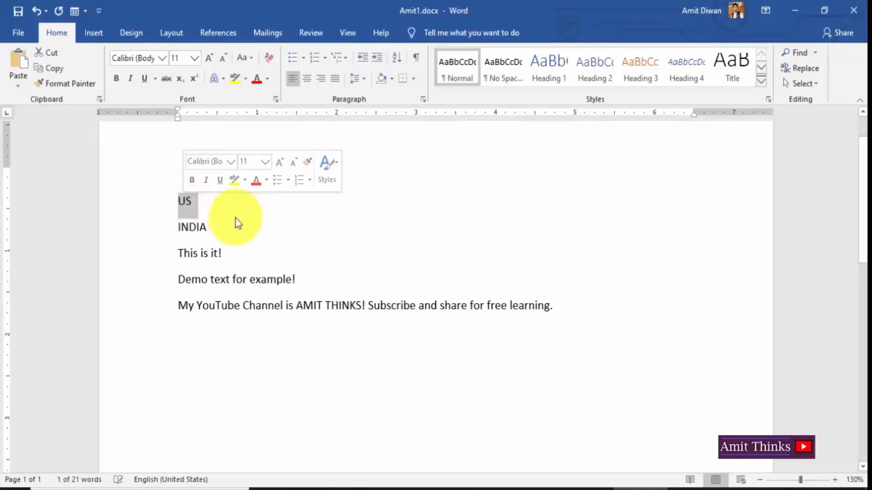
pyautogui.click(186, 203)
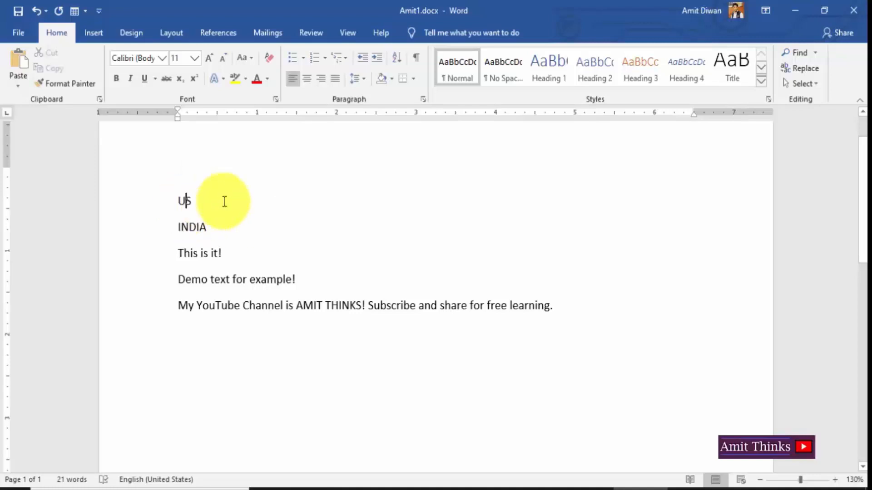
pyautogui.doubleClick(187, 203)
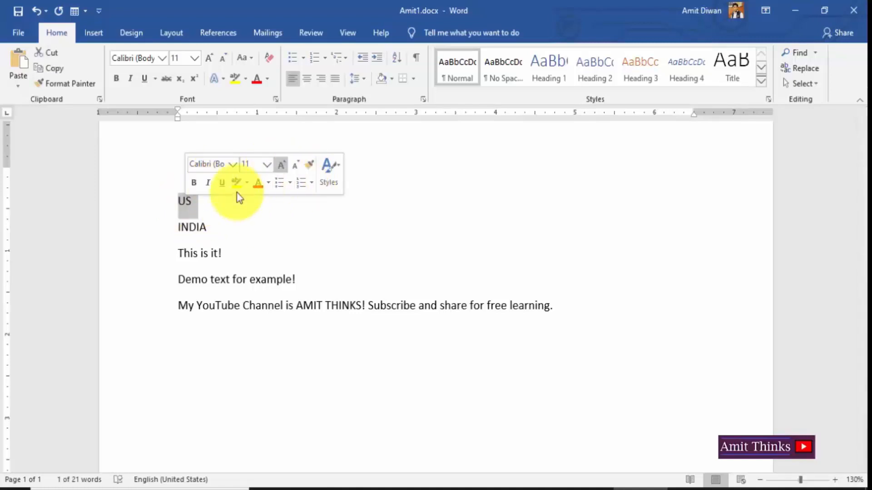
pyautogui.click(236, 169)
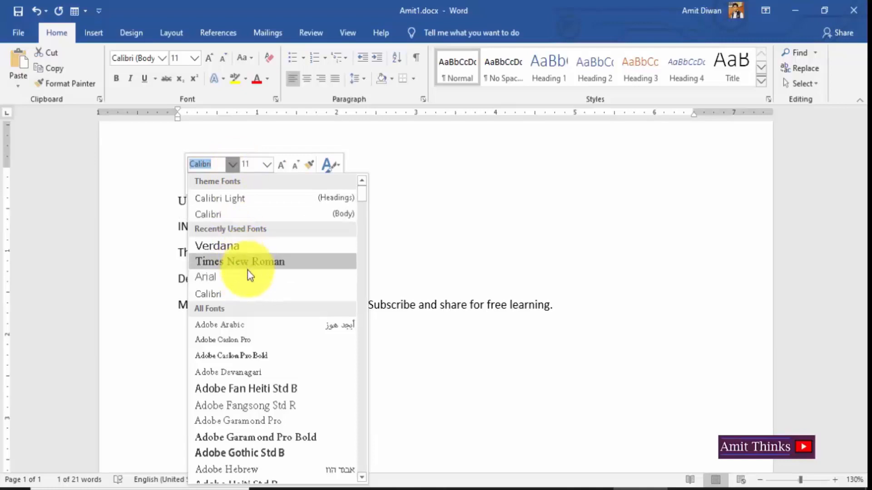
pyautogui.click(235, 169)
pyautogui.click(267, 164)
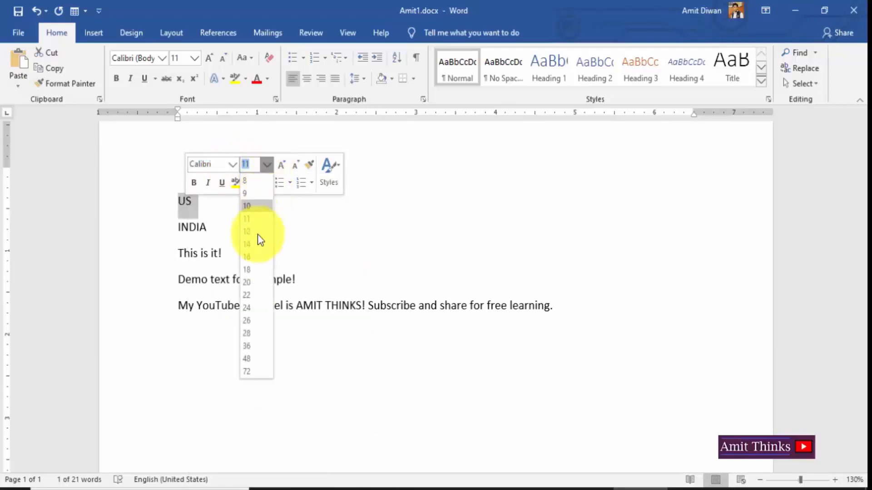
pyautogui.click(251, 269)
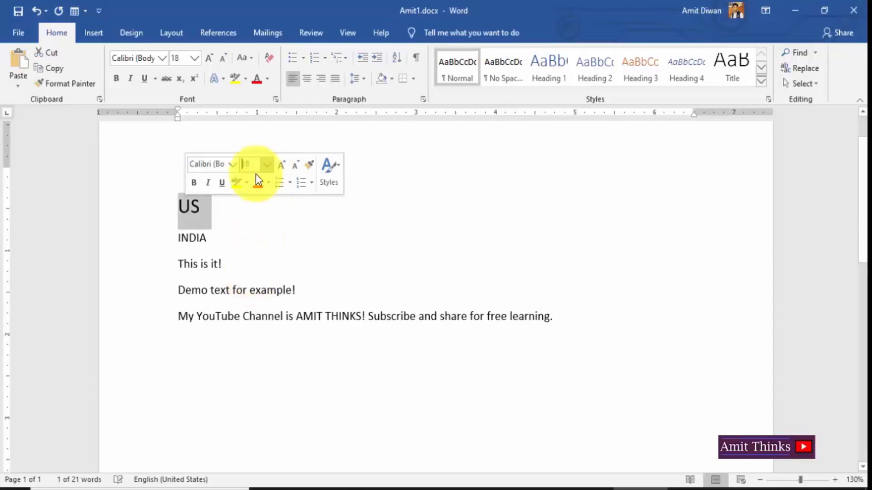
pyautogui.click(234, 167)
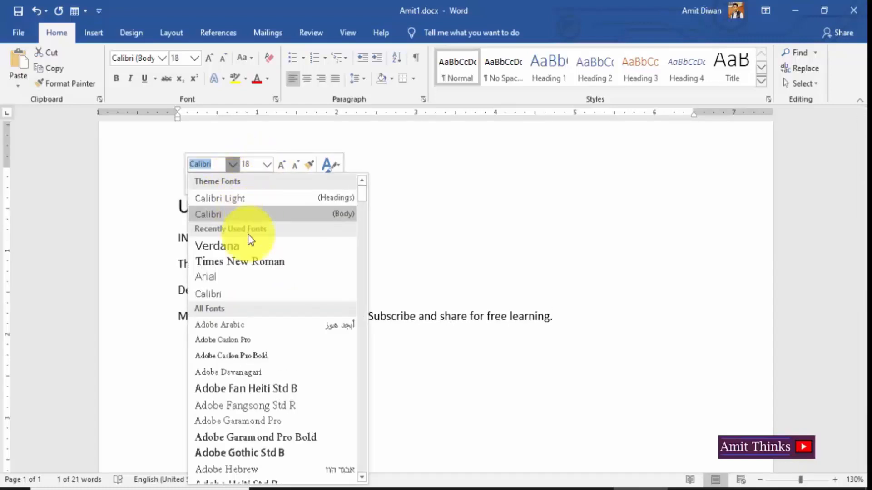
pyautogui.click(235, 290)
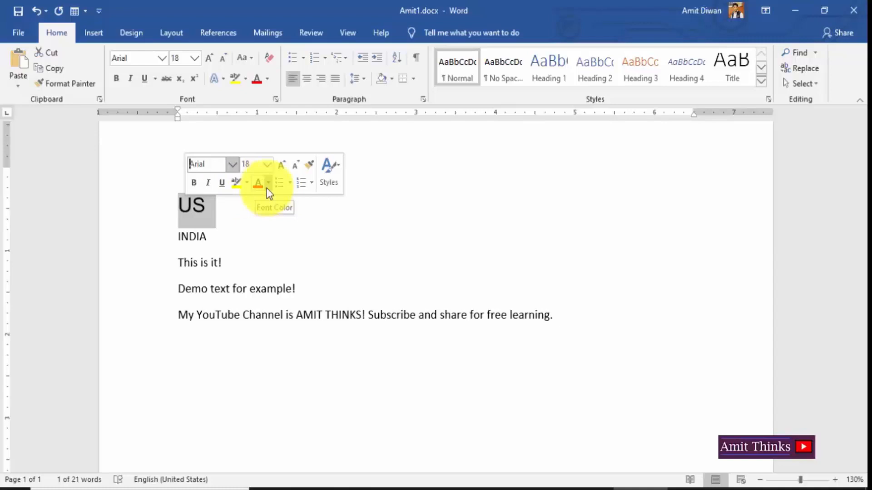
# Make the word "US" bold, italic and underlined, and deselect it.
pyautogui.click(197, 182)
pyautogui.click(208, 183)
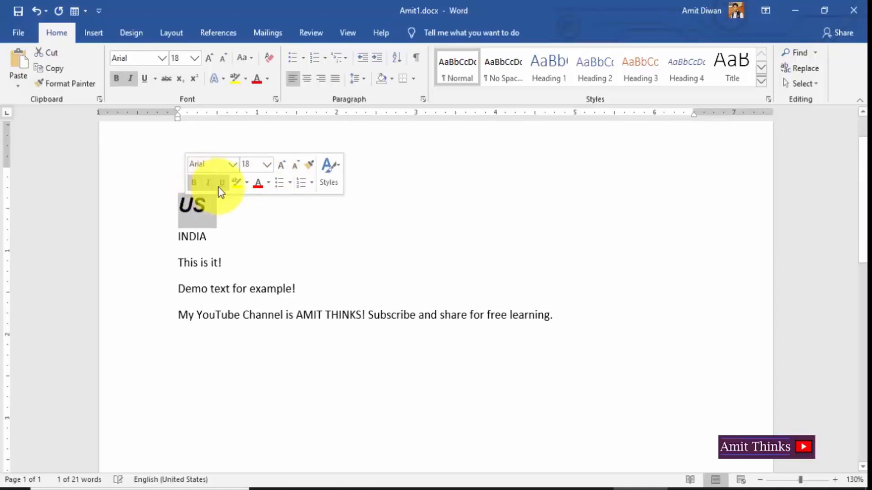
pyautogui.click(222, 184)
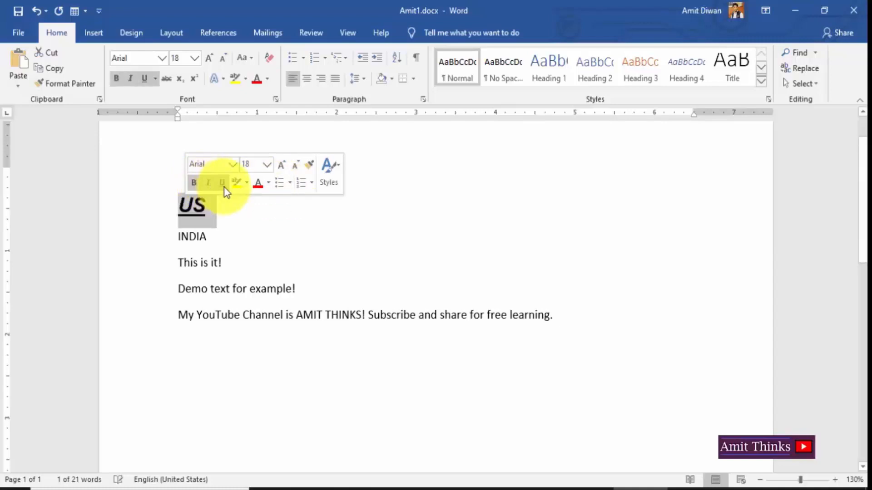
pyautogui.click(243, 214)
# Open the Font settings for the word "INDIA" and choose Times New Roman as its font.
pyautogui.moveTo(214, 237); pyautogui.dragTo(164, 237)
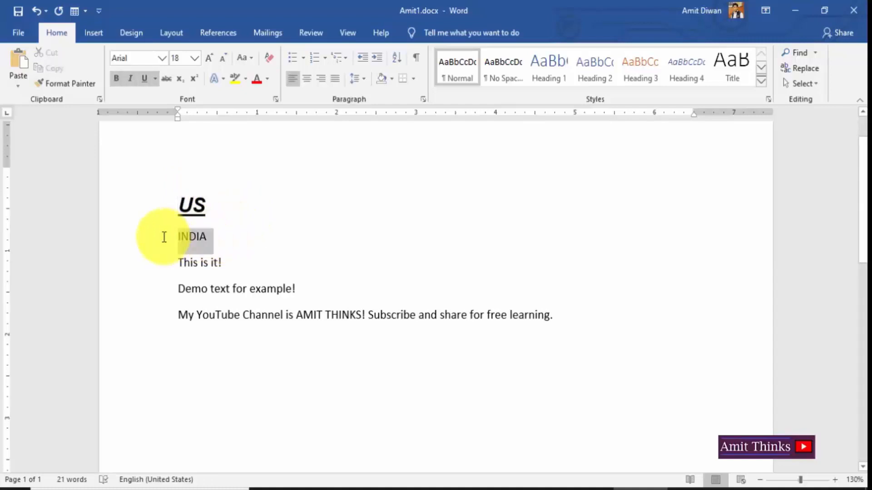
pyautogui.rightClick(196, 245)
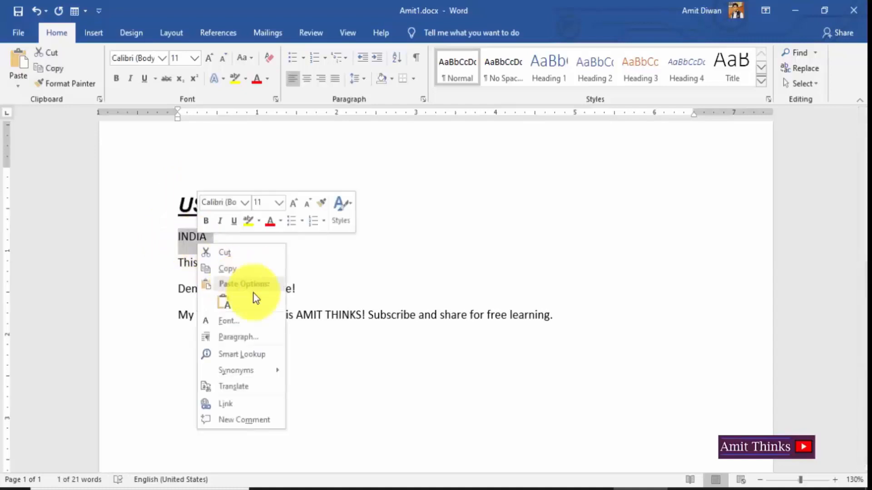
pyautogui.click(266, 322)
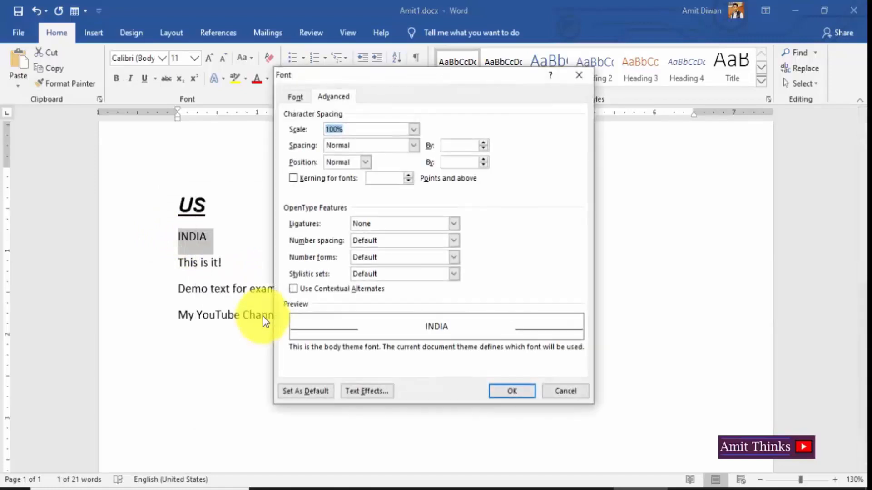
pyautogui.click(307, 98)
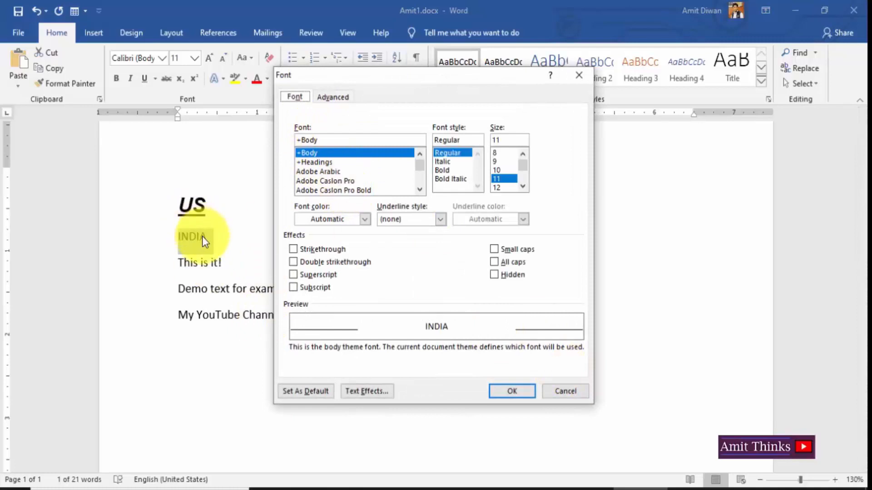
pyautogui.scroll(-4, 422, 176)
pyautogui.click(369, 144)
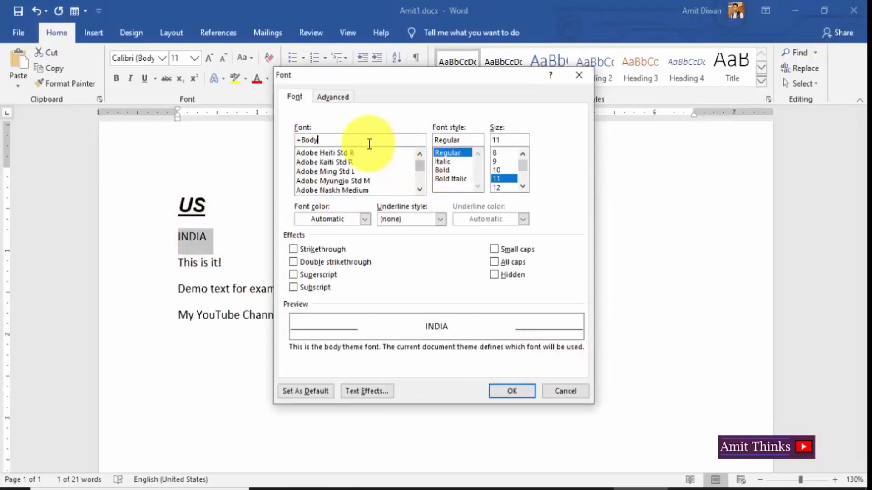
pyautogui.write('ca')
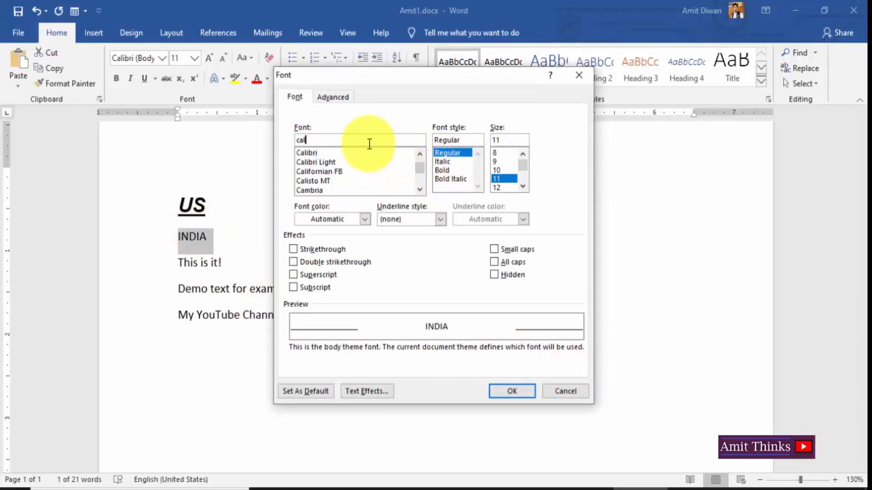
pyautogui.write('l')
pyautogui.press('BackSpace')
pyautogui.press('BackSpace')
pyautogui.press('BackSpace')
pyautogui.write('time')
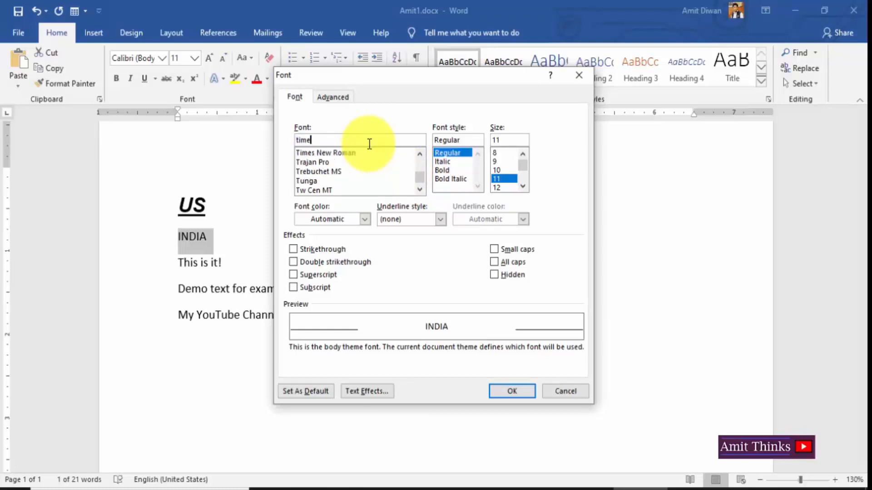
pyautogui.click(345, 156)
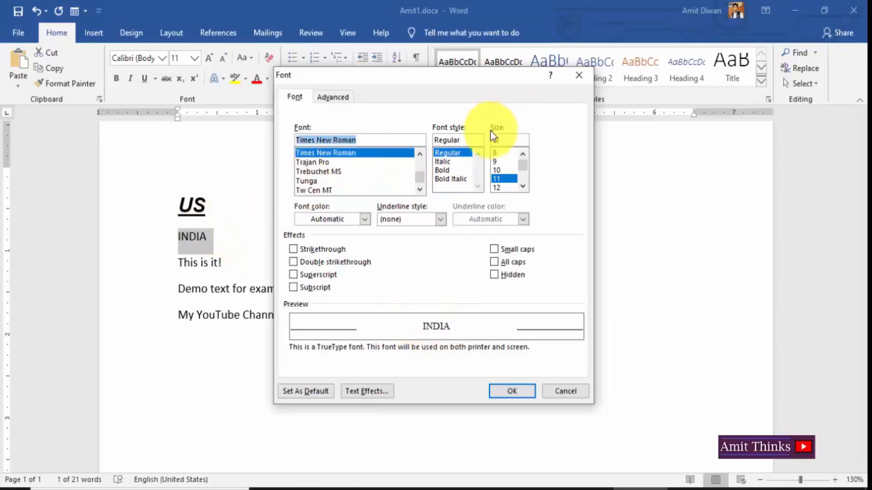
# Set the font style of "INDIA" to Bold and its size to 14, and apply the font settings.
pyautogui.click(451, 170)
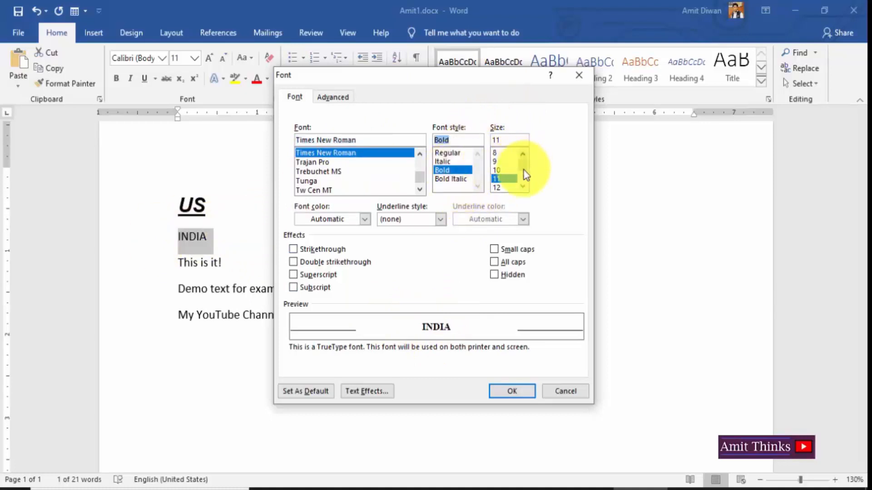
pyautogui.scroll(-1, 510, 190)
pyautogui.click(508, 188)
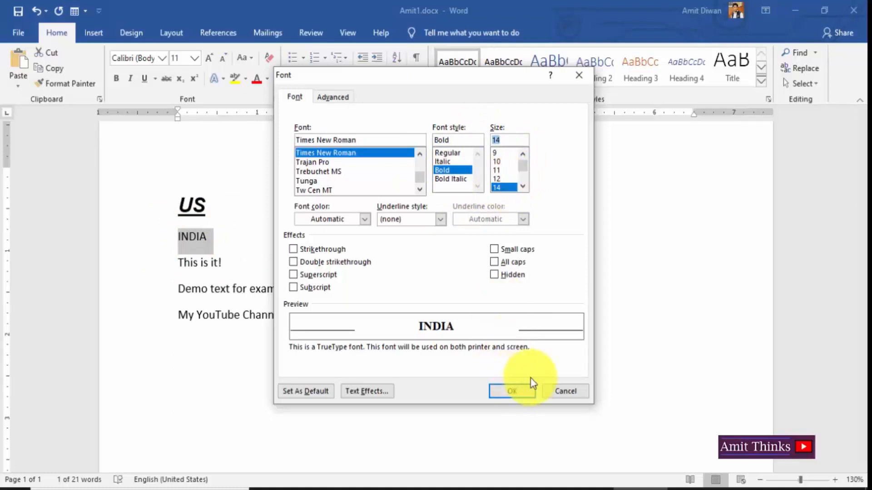
pyautogui.click(513, 392)
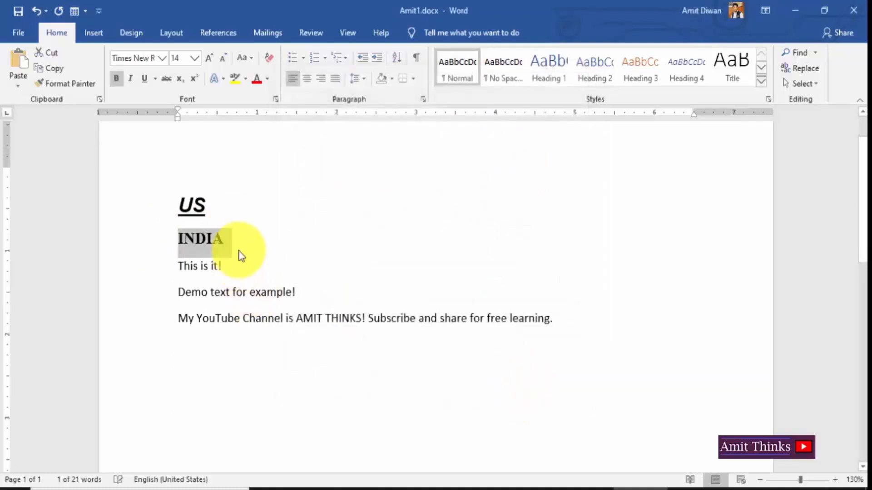
# Apply the Strikethrough effect to the line "This is it!" through the Font settings and deselect it.
pyautogui.click(207, 238)
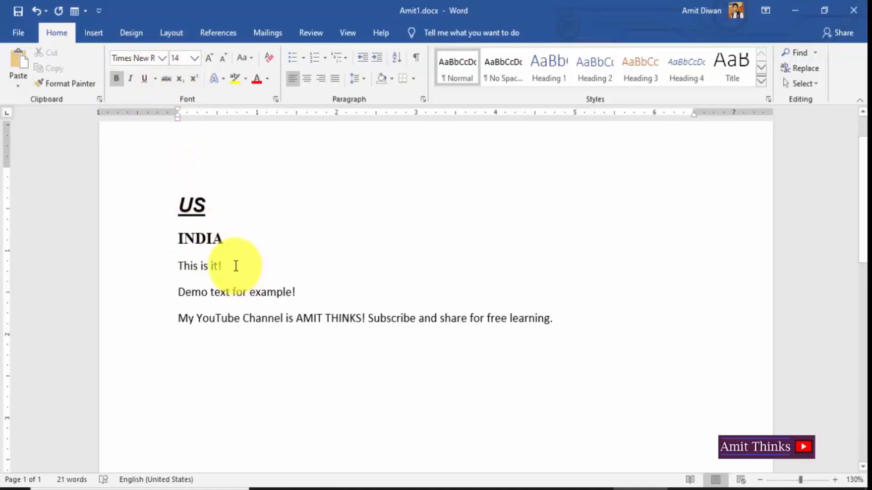
pyautogui.moveTo(236, 265); pyautogui.dragTo(182, 266)
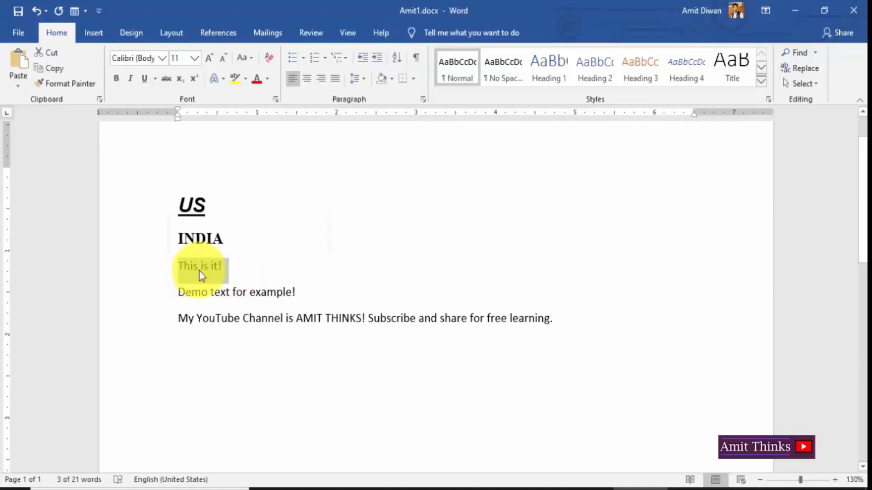
pyautogui.rightClick(198, 270)
pyautogui.click(251, 351)
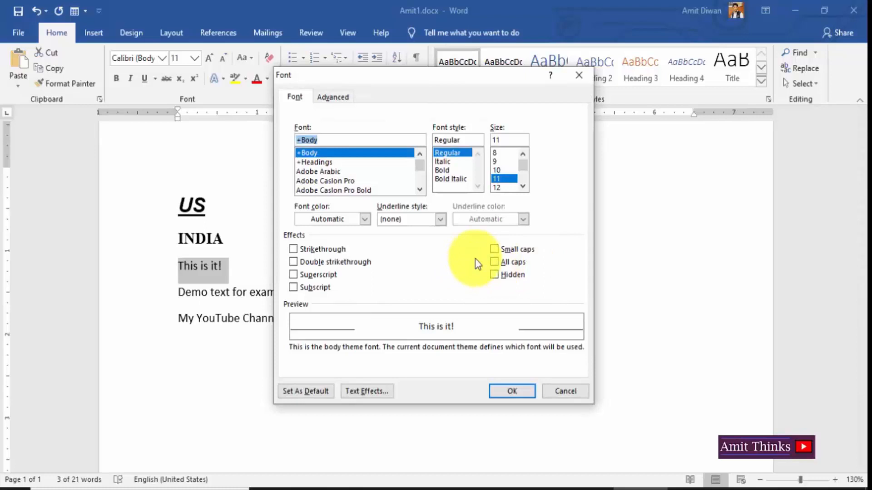
pyautogui.click(293, 249)
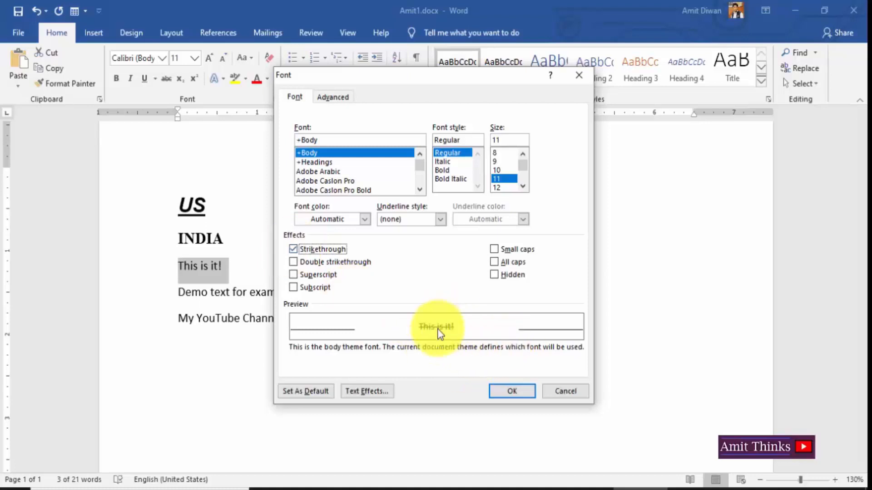
pyautogui.click(523, 393)
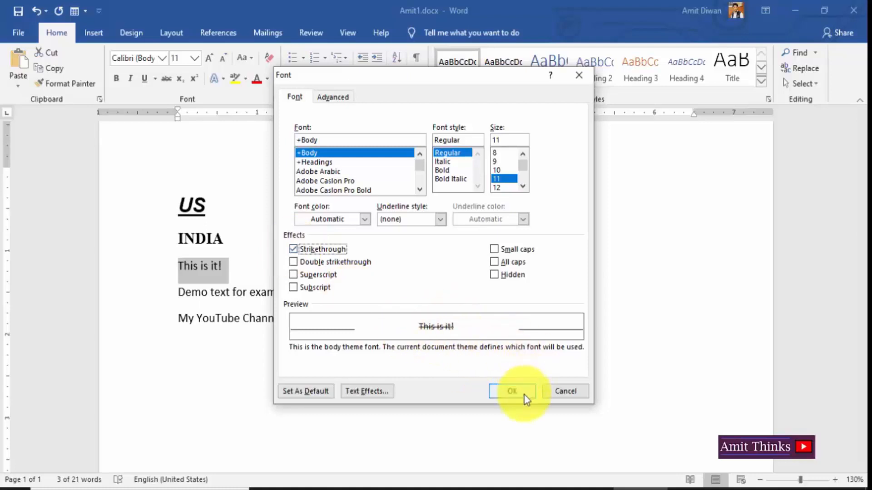
pyautogui.click(241, 270)
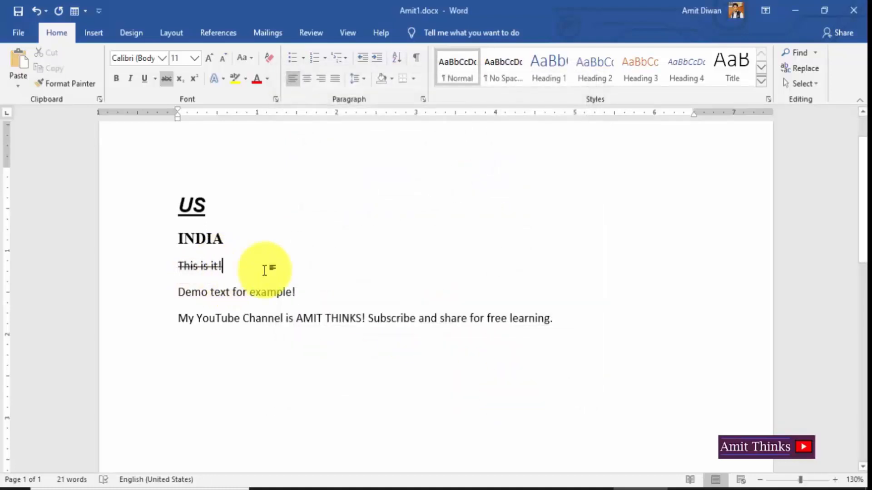
# Apply the Double strikethrough effect to the line "Demo text for example!" through the Font settings.
pyautogui.moveTo(302, 292); pyautogui.dragTo(179, 294)
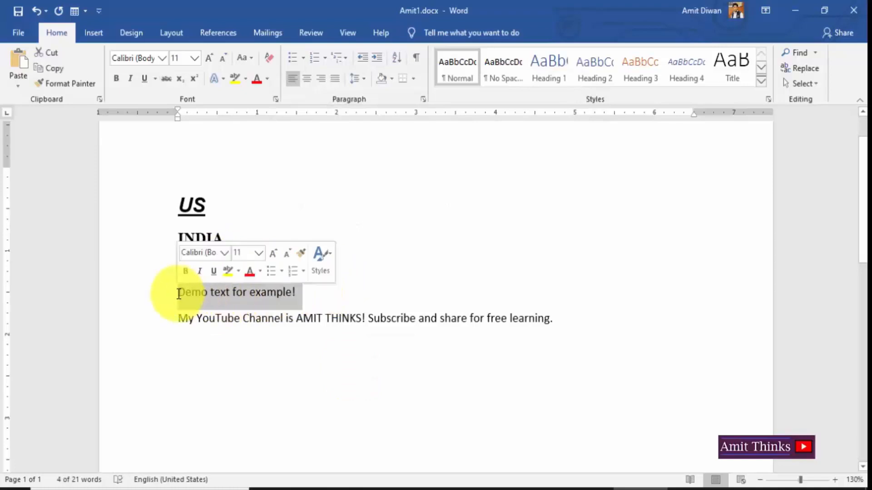
pyautogui.rightClick(220, 291)
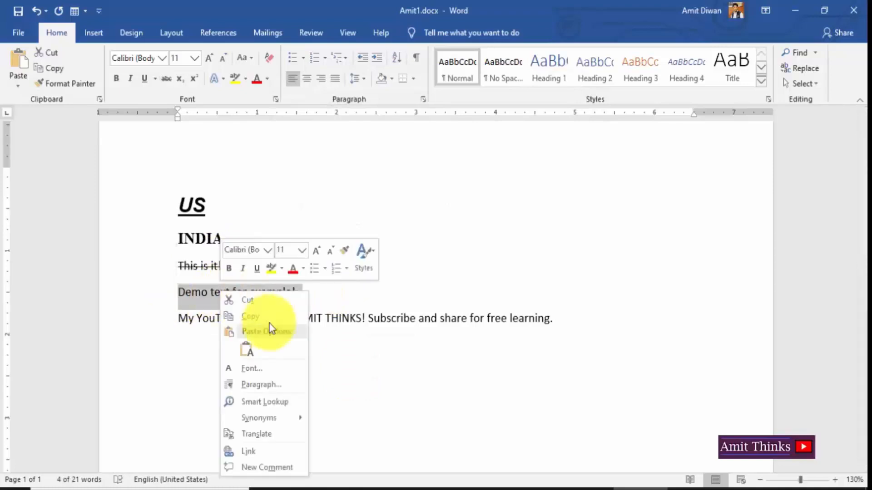
pyautogui.click(277, 372)
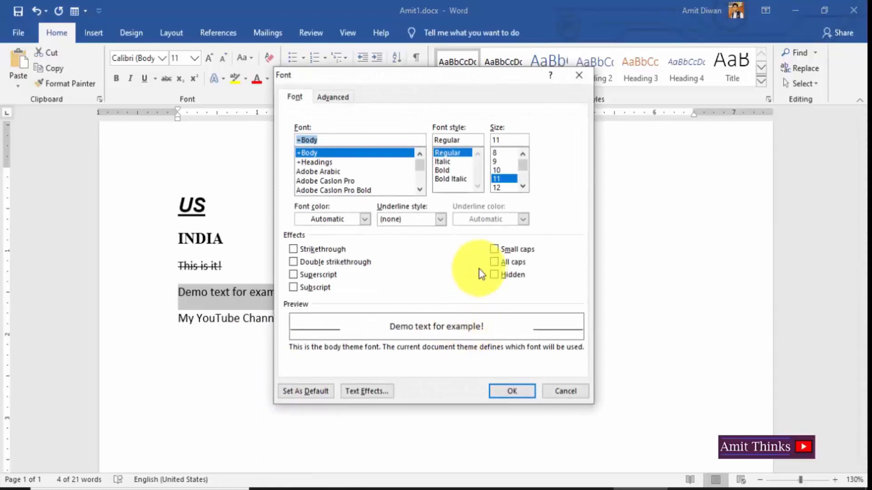
pyautogui.click(293, 262)
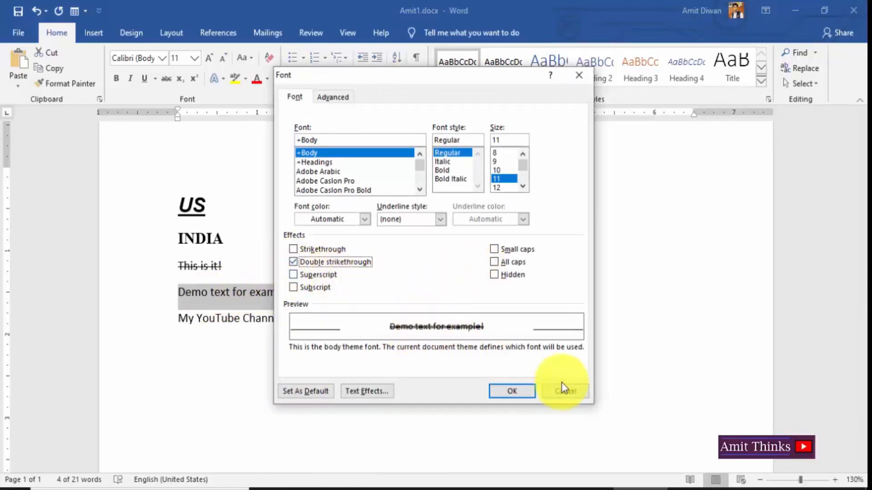
pyautogui.click(528, 395)
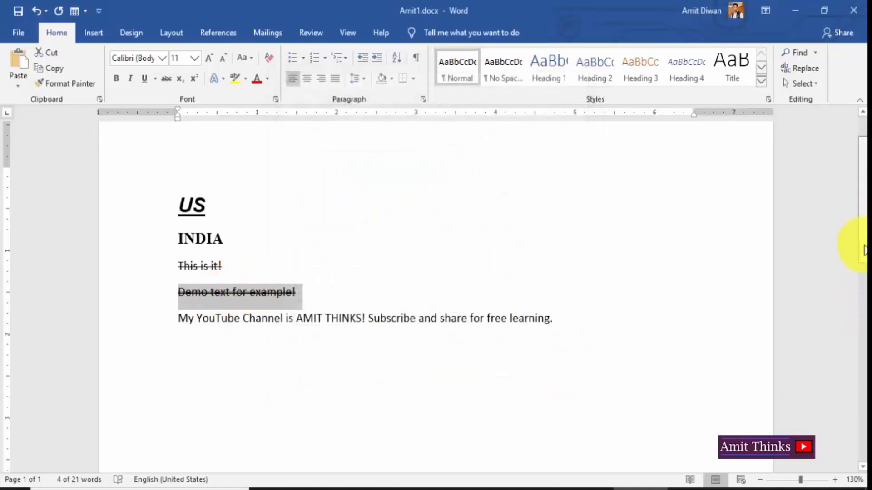
# Add the lines "Work is life!" and "Cricket is religion!" below the YouTube Channel sentence.
pyautogui.scroll(-3, 865, 250)
pyautogui.click(317, 233)
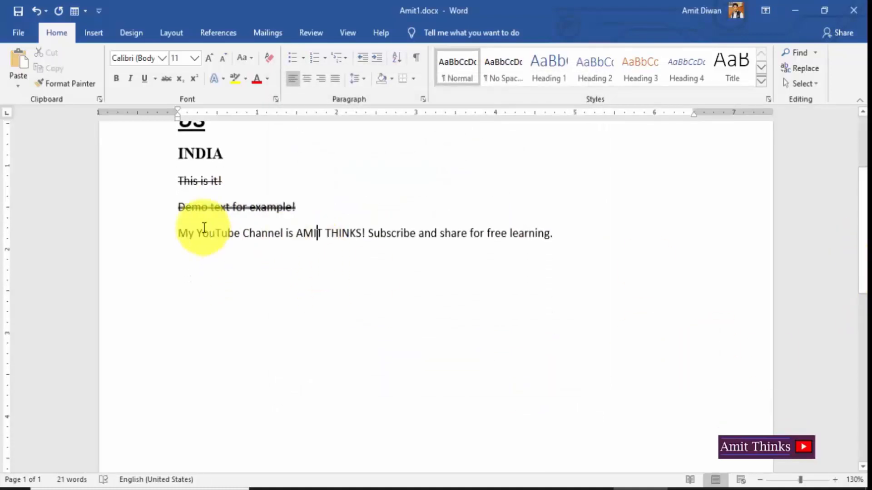
pyautogui.tripleClick(204, 228)
pyautogui.press('Right')
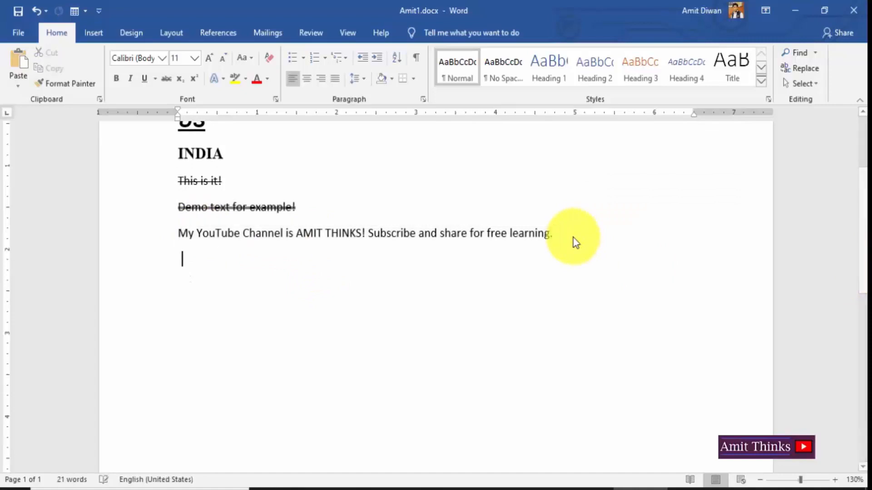
pyautogui.write('Work is life!')
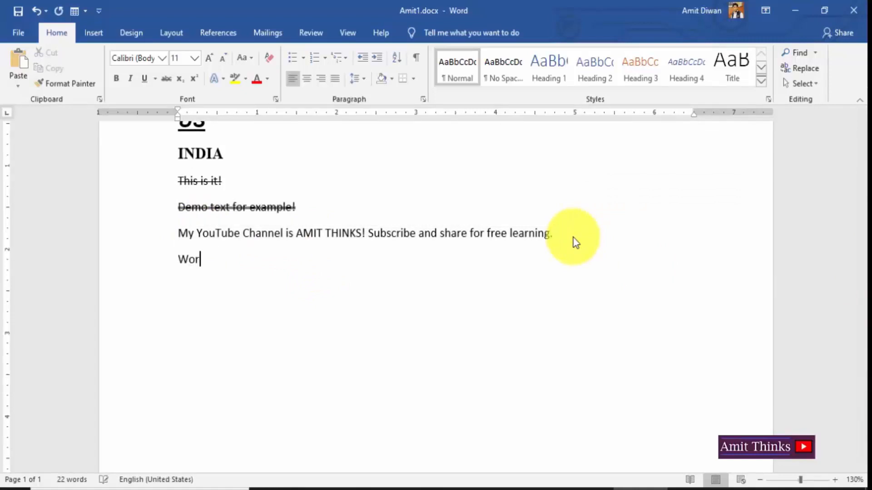
pyautogui.press('Return')
pyautogui.write('Cricket is religi')
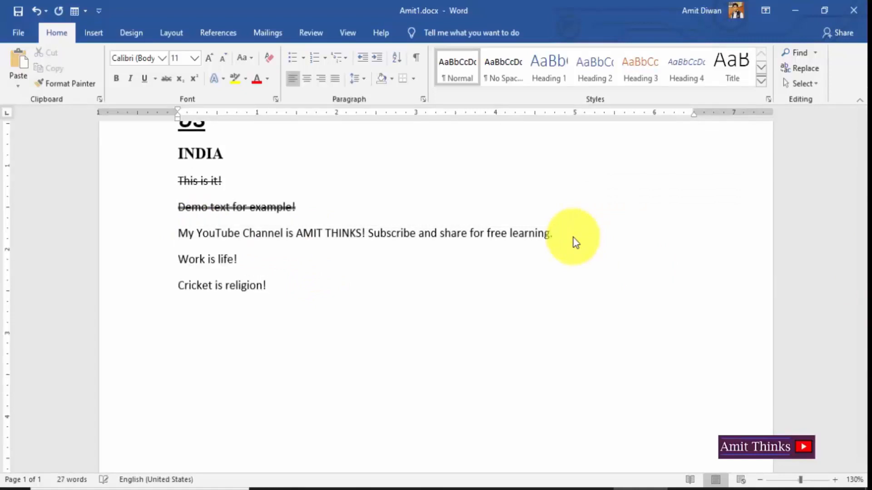
pyautogui.write('on!')
# Add four more lines reading "I love Cricket!", "Love humanity!", "Peace!" and "Subscribe to my Channel!" below "Cricket is religion!".
pyautogui.press('Return')
pyautogui.write('I love Cricket!')
pyautogui.press('Return')
pyautogui.write('Love humanity!')
pyautogui.press('Return')
pyautogui.write('Peace!')
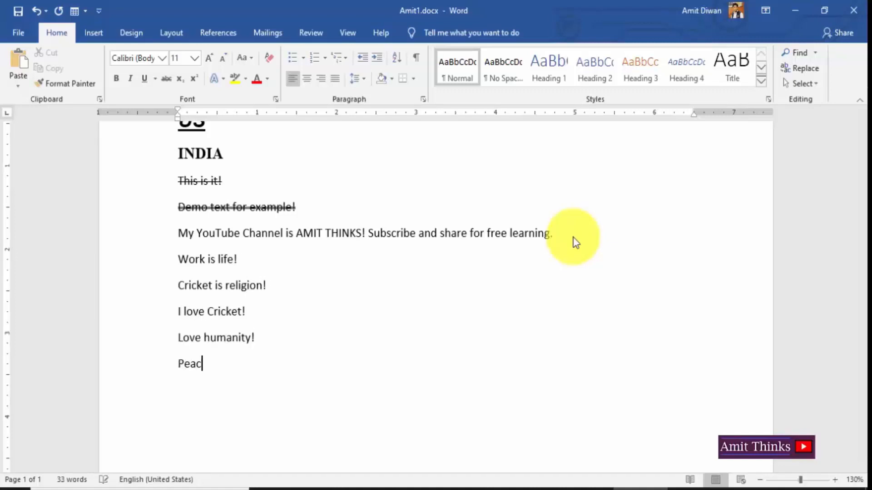
pyautogui.press('Return')
pyautogui.write('Subscribe to my Channel!')
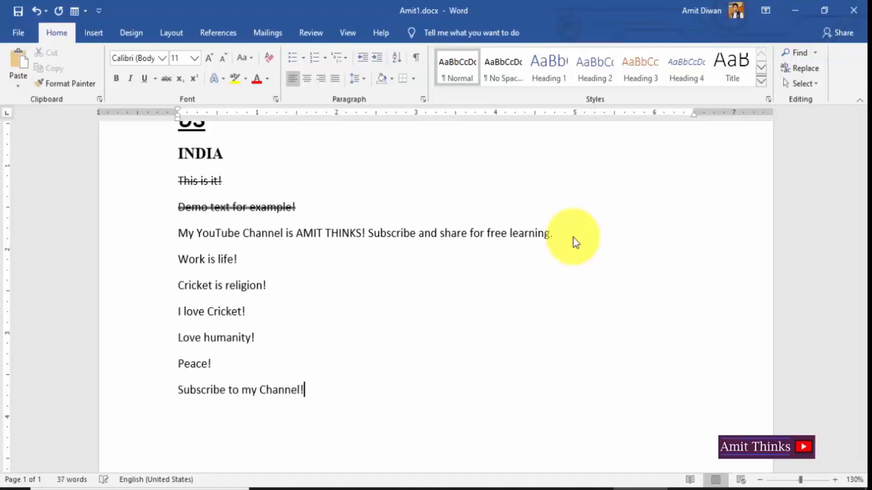
# Make the channel name and its exclamation mark bold in the YouTube Channel sentence, and deselect it.
pyautogui.click(175, 233)
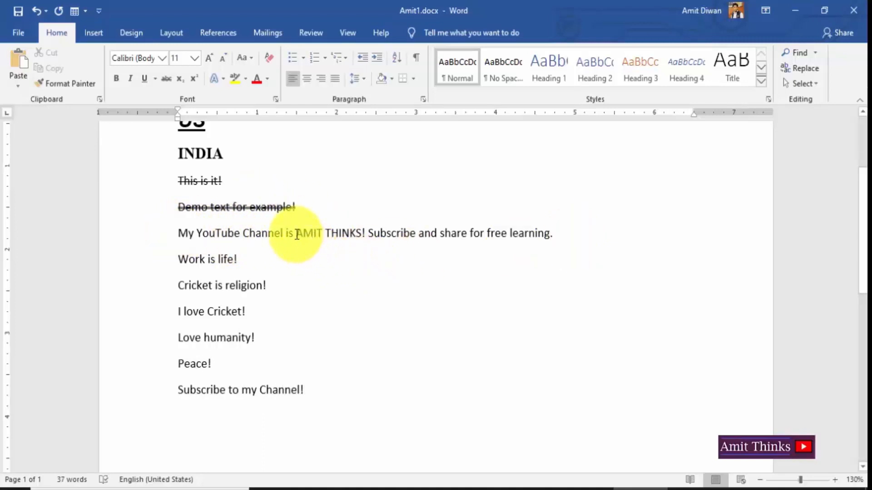
pyautogui.moveTo(296, 233); pyautogui.dragTo(366, 240)
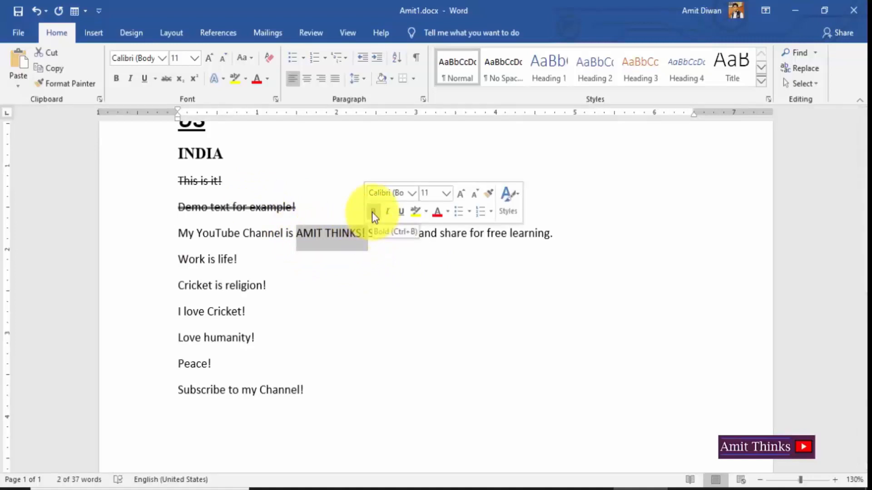
pyautogui.click(117, 81)
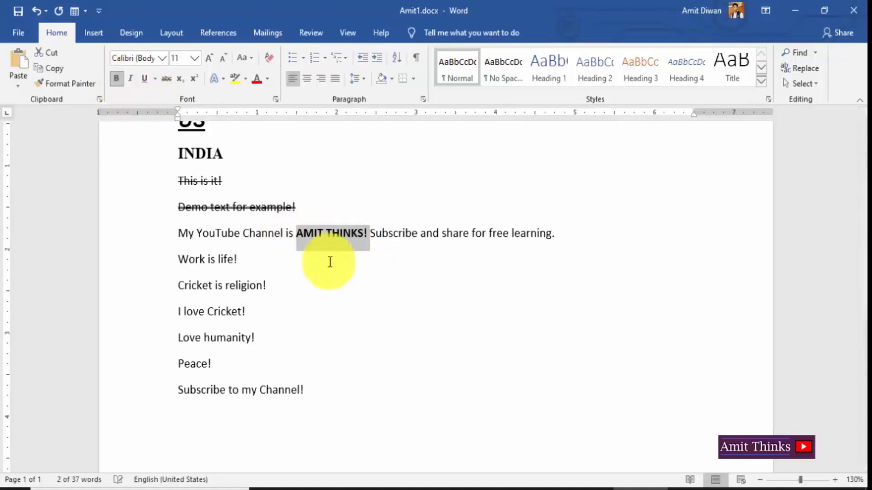
pyautogui.click(367, 278)
pyautogui.click(371, 234)
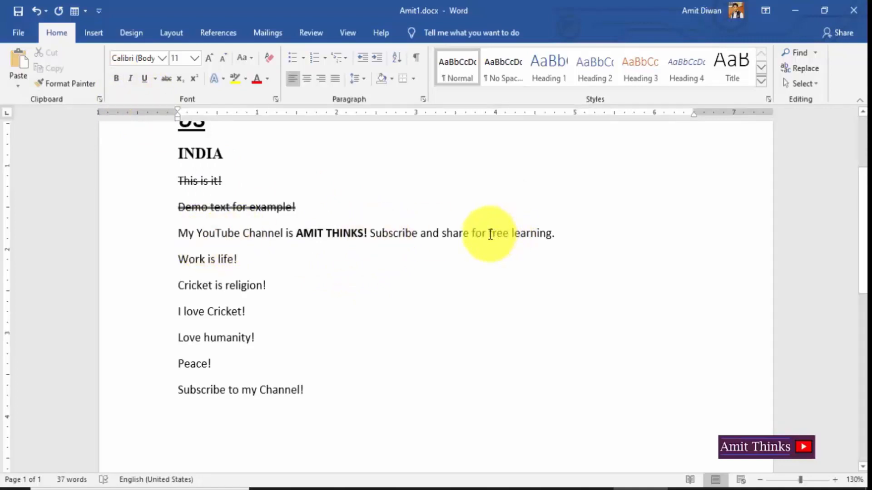
# Underline the words "free learning" at the end of the YouTube Channel sentence, and deselect them.
pyautogui.moveTo(489, 233); pyautogui.dragTo(550, 233)
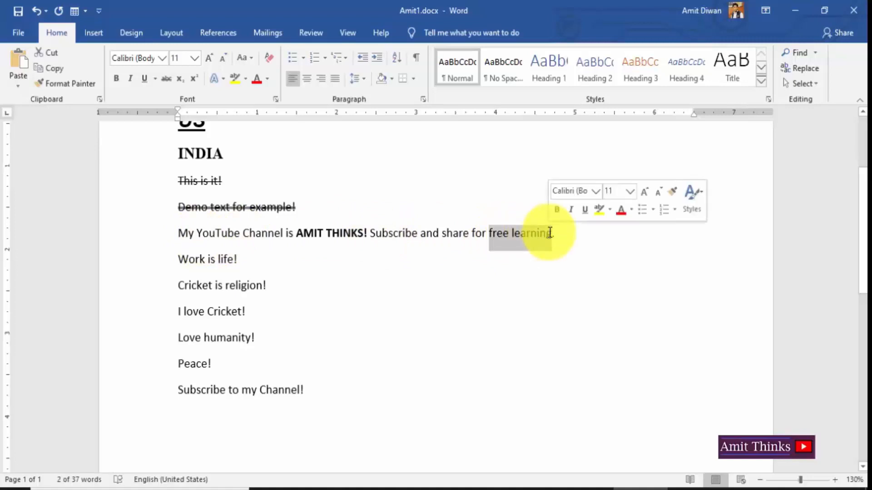
pyautogui.click(586, 210)
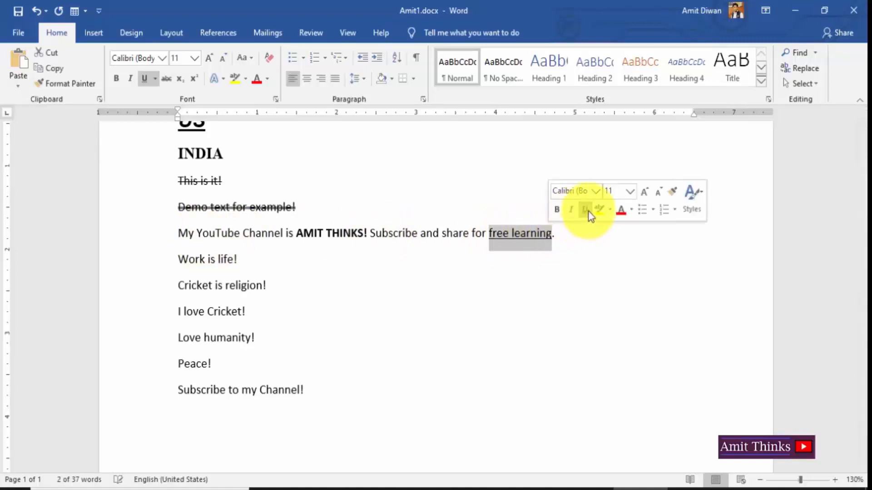
pyautogui.click(145, 80)
pyautogui.click(145, 76)
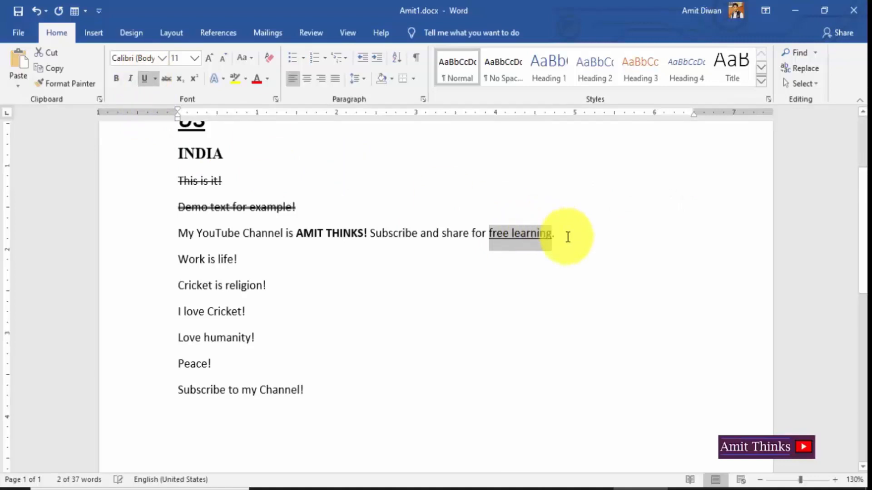
pyautogui.click(559, 233)
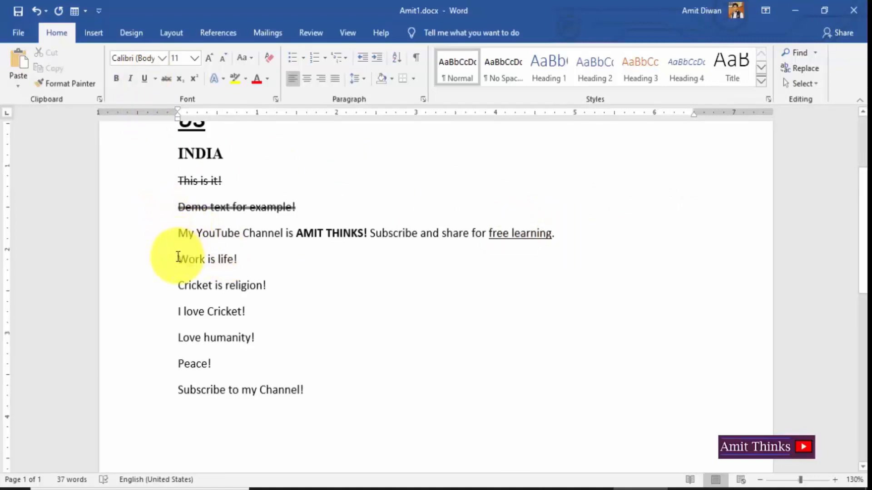
# Apply the Small caps effect to the line "Work is life!" through the Font settings and deselect it.
pyautogui.moveTo(179, 257); pyautogui.dragTo(261, 254)
pyautogui.rightClick(231, 262)
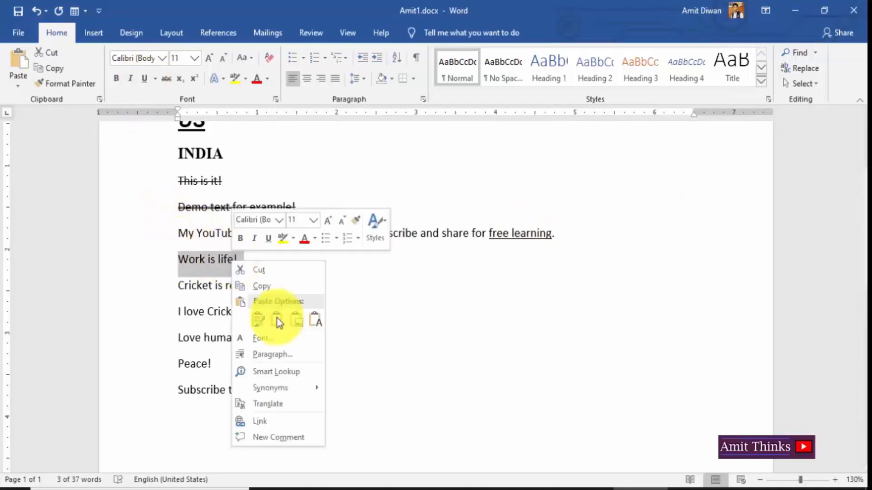
pyautogui.click(283, 343)
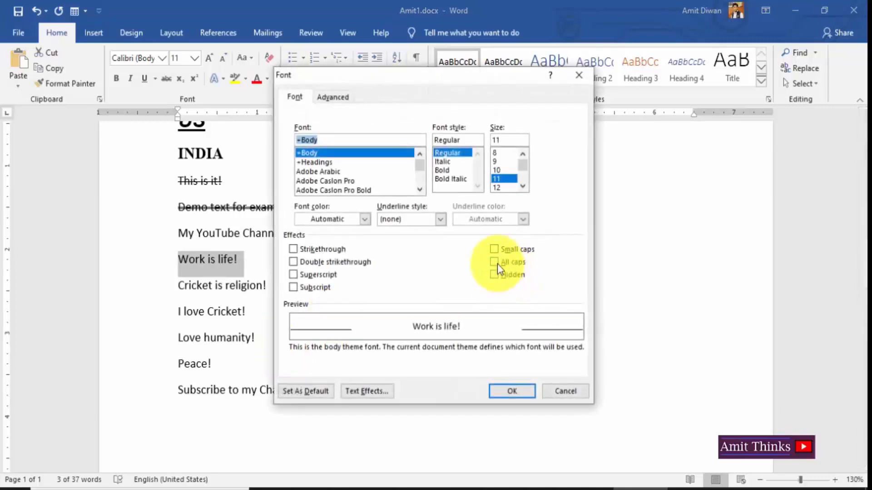
pyautogui.click(495, 250)
pyautogui.click(496, 250)
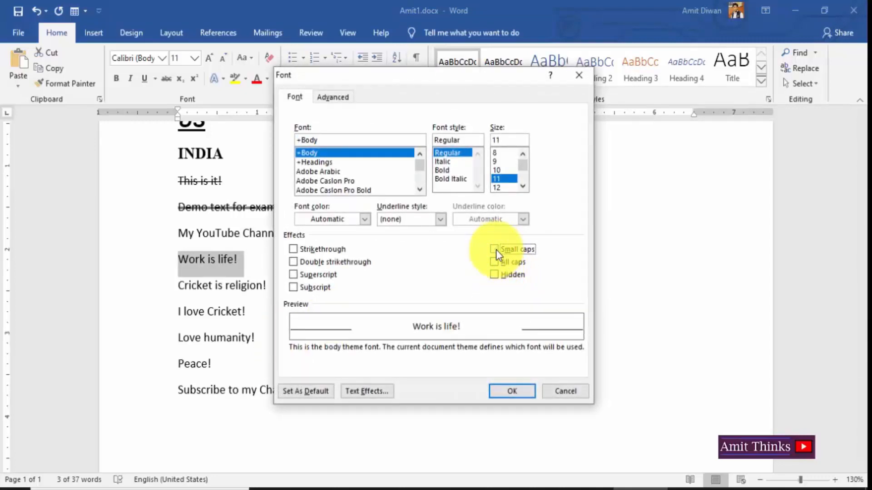
pyautogui.click(495, 249)
pyautogui.click(522, 391)
pyautogui.click(189, 259)
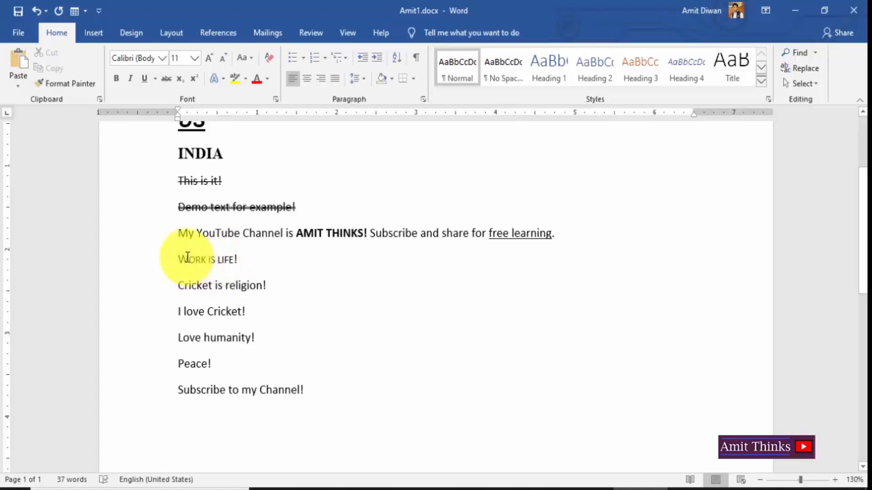
pyautogui.moveTo(181, 255); pyautogui.dragTo(193, 291)
pyautogui.click(236, 289)
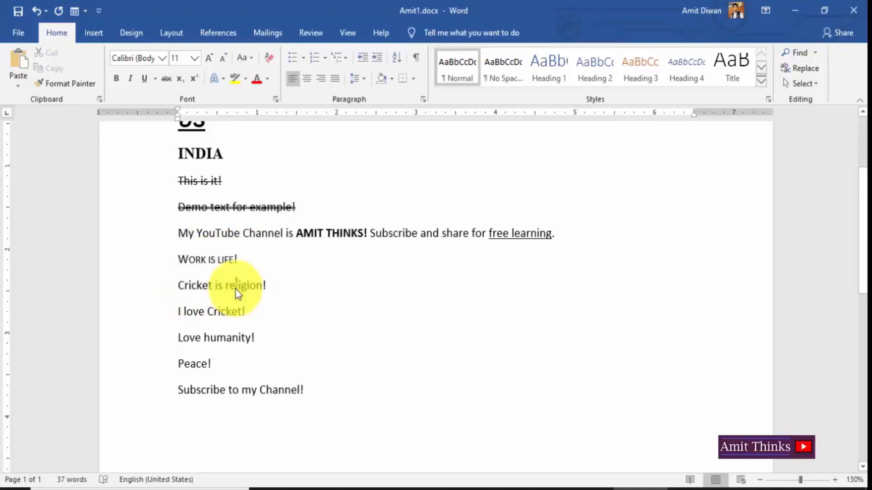
# Apply the All caps effect to the line "Cricket is religion!" through the Font settings.
pyautogui.click(282, 289)
pyautogui.tripleClick(174, 288)
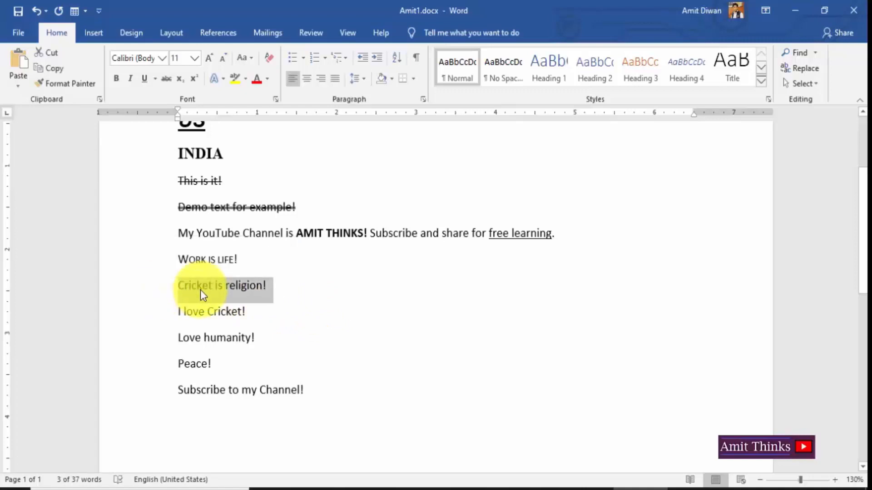
pyautogui.rightClick(201, 290)
pyautogui.click(248, 366)
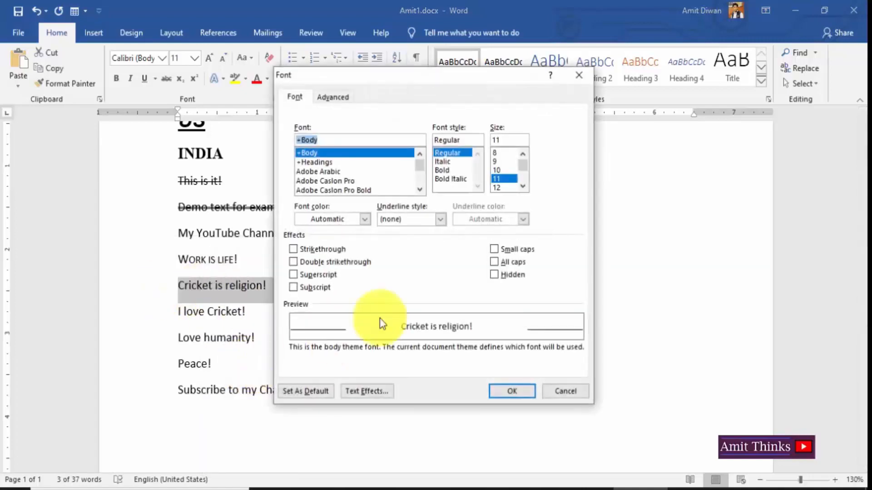
pyautogui.click(494, 263)
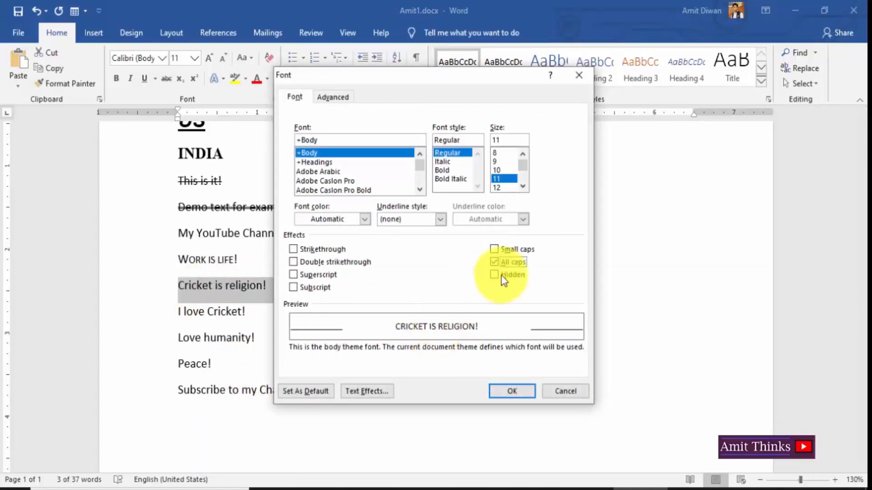
pyautogui.click(496, 262)
pyautogui.click(495, 262)
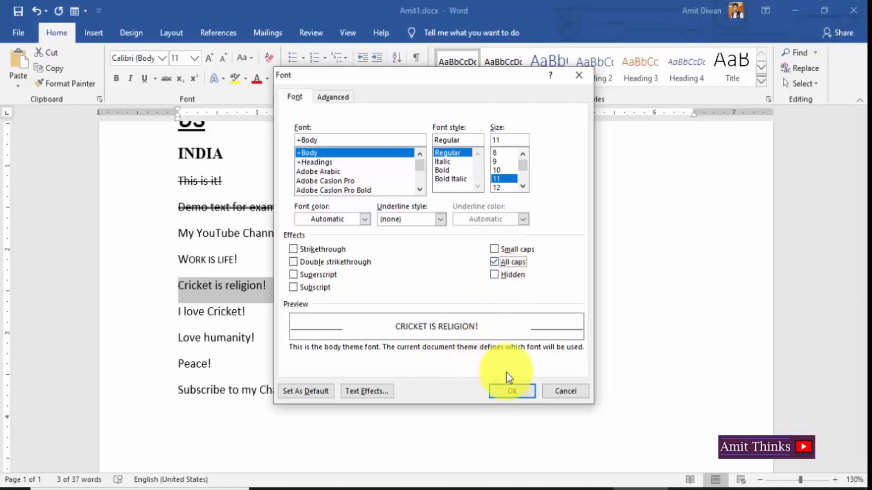
pyautogui.click(522, 394)
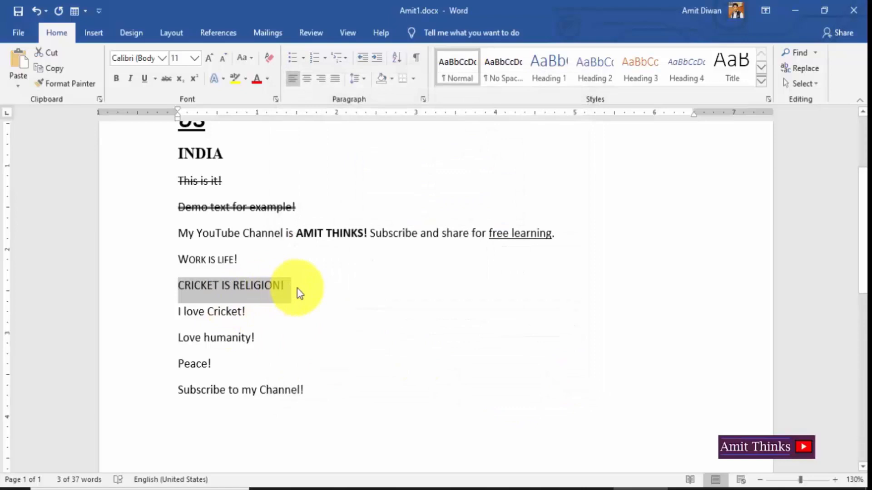
# Format the line "I love Cricket!" in Arial Black, italic, size 12, through the Font settings and deselect it.
pyautogui.click(297, 289)
pyautogui.moveTo(241, 313); pyautogui.dragTo(178, 312)
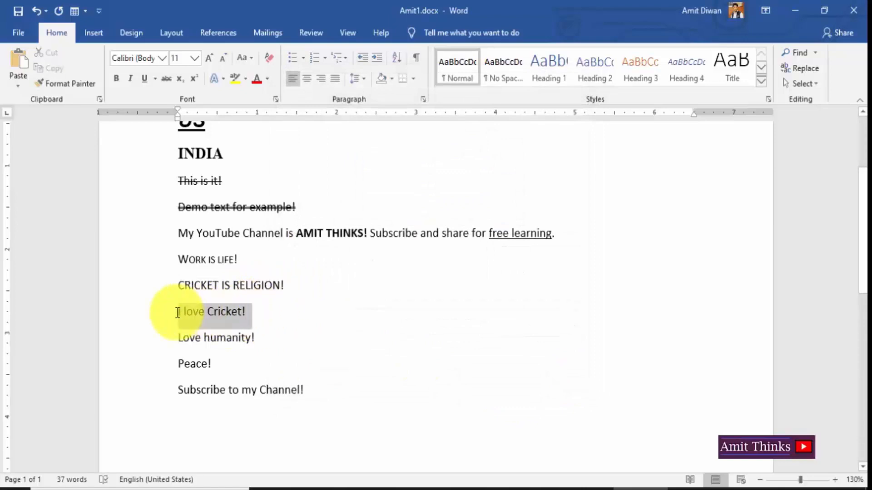
pyautogui.rightClick(199, 317)
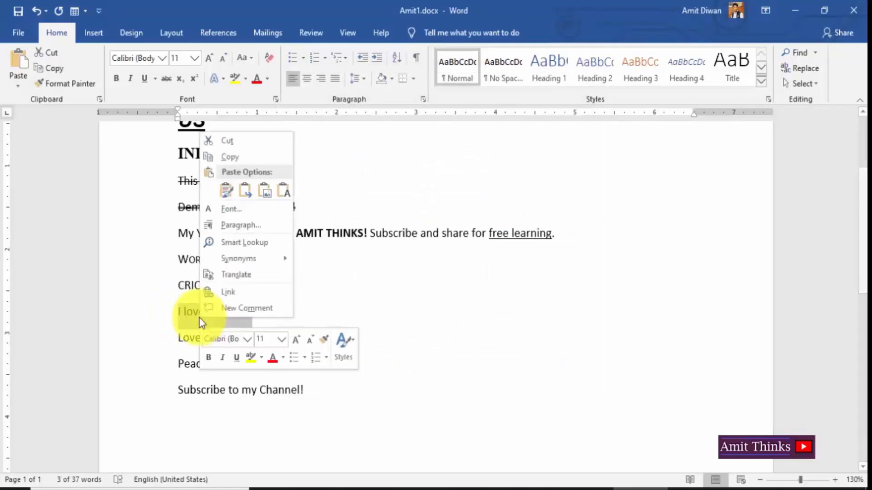
pyautogui.click(271, 213)
pyautogui.click(497, 187)
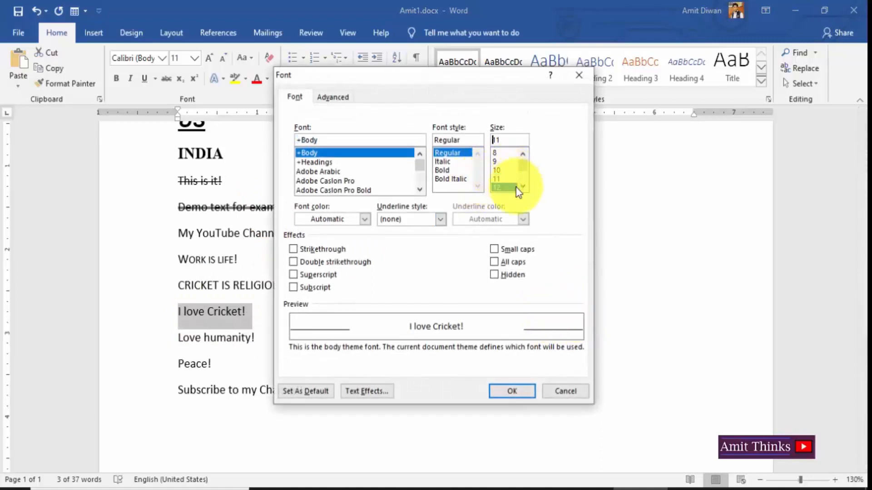
pyautogui.click(442, 161)
pyautogui.scroll(-5, 420, 182)
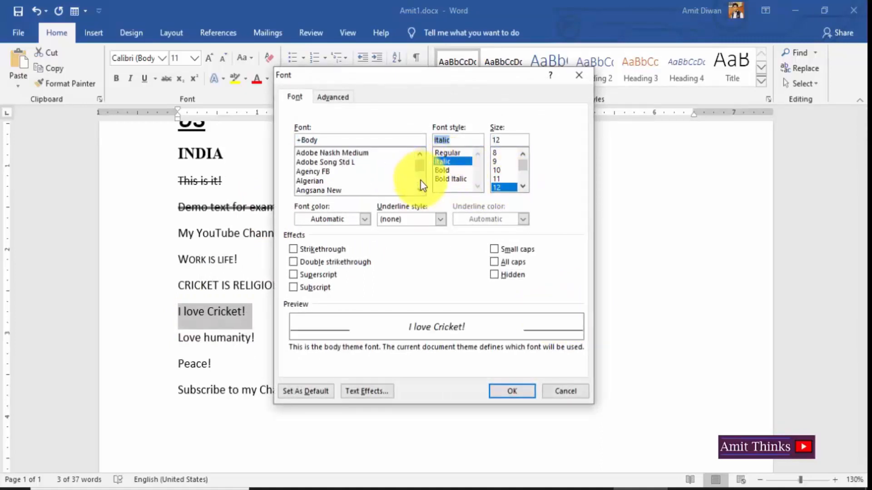
pyautogui.scroll(-3, 422, 181)
pyautogui.click(322, 154)
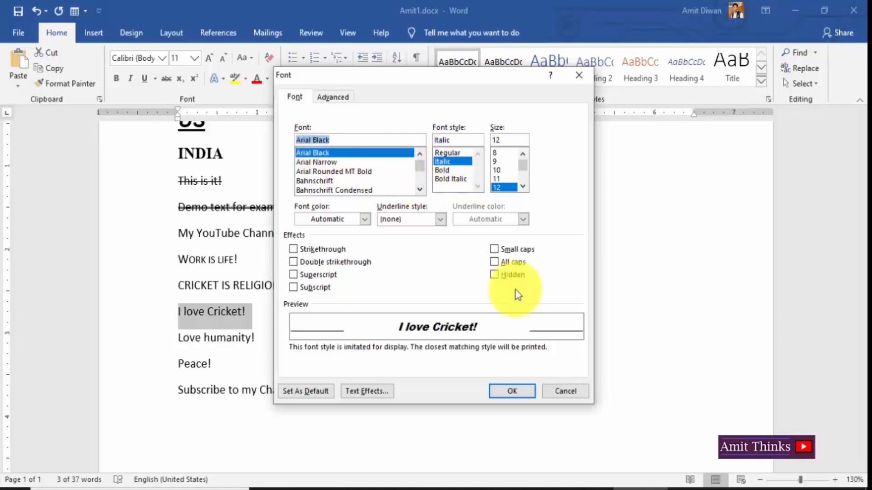
pyautogui.click(503, 390)
pyautogui.click(428, 306)
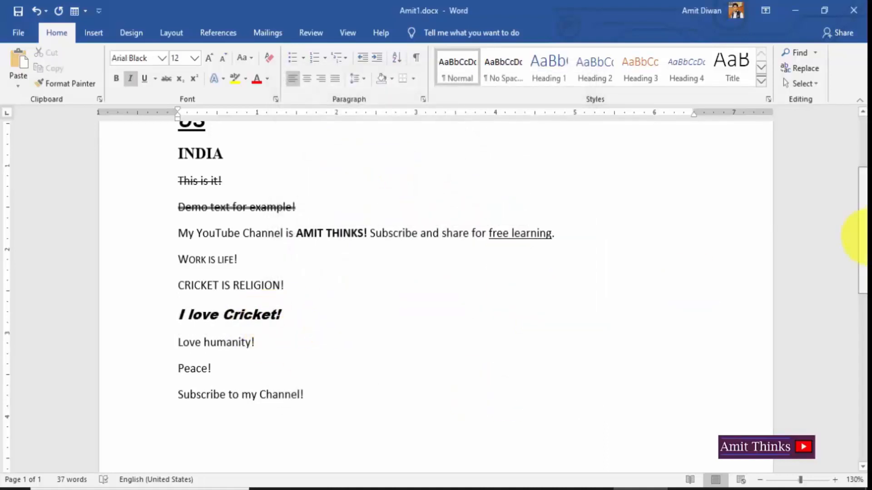
# Set the font color of the line "Love humanity!" to green and deselect it.
pyautogui.moveTo(862, 236); pyautogui.dragTo(863, 265)
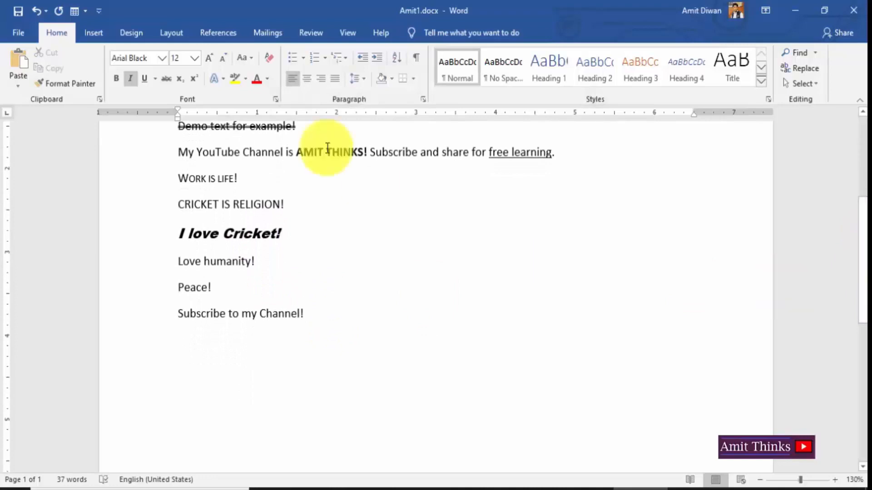
pyautogui.moveTo(176, 262)
pyautogui.mouseDown()
pyautogui.moveTo(259, 257)
pyautogui.moveTo(262, 264)
pyautogui.moveTo(174, 266)
pyautogui.mouseUp()
pyautogui.click(244, 262)
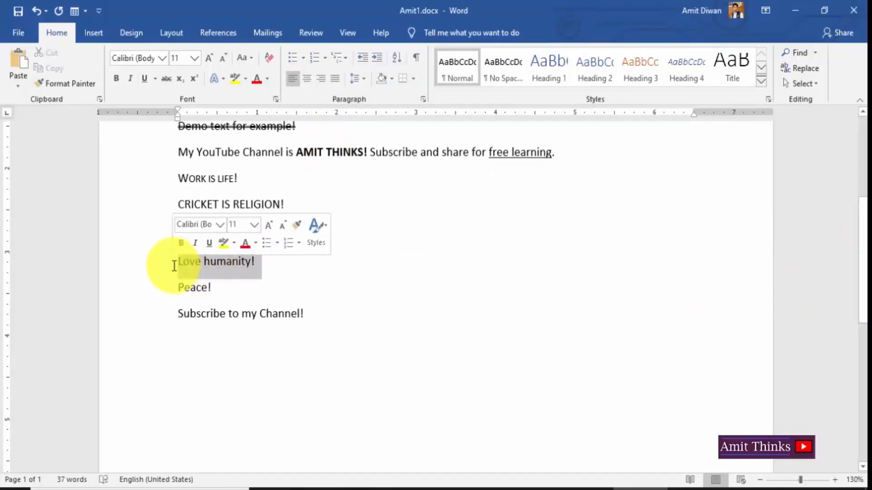
pyautogui.click(254, 245)
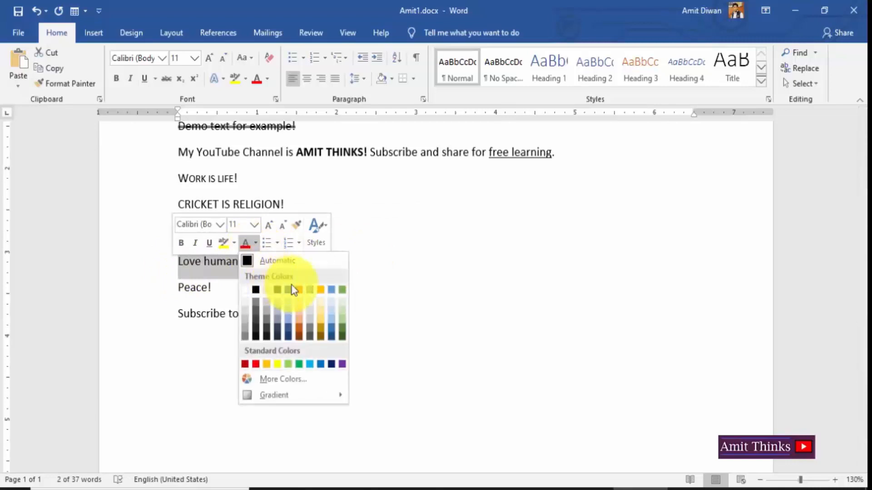
pyautogui.click(342, 292)
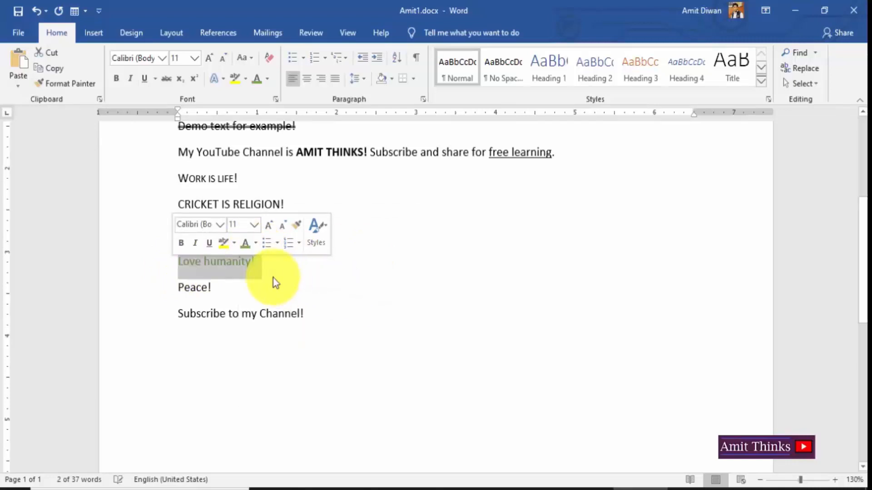
pyautogui.click(273, 277)
# Change the font color of the line "Love humanity!" to dark orange and deselect it.
pyautogui.moveTo(267, 260); pyautogui.dragTo(177, 261)
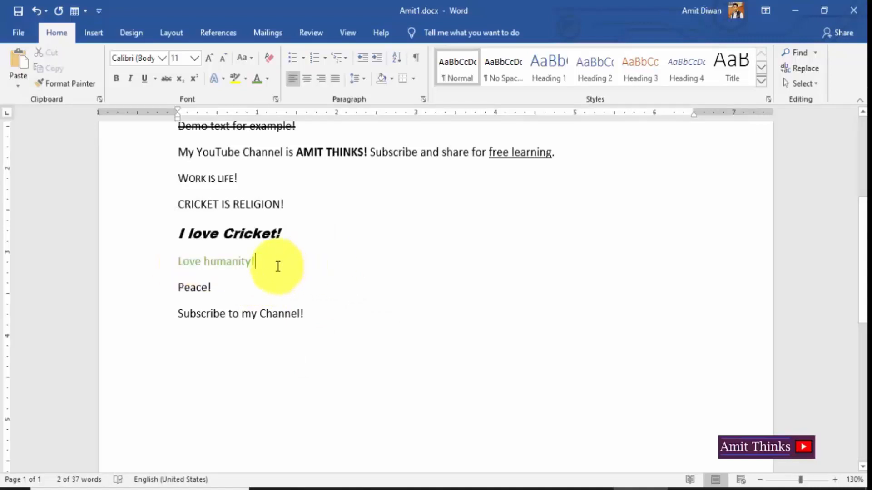
pyautogui.click(268, 84)
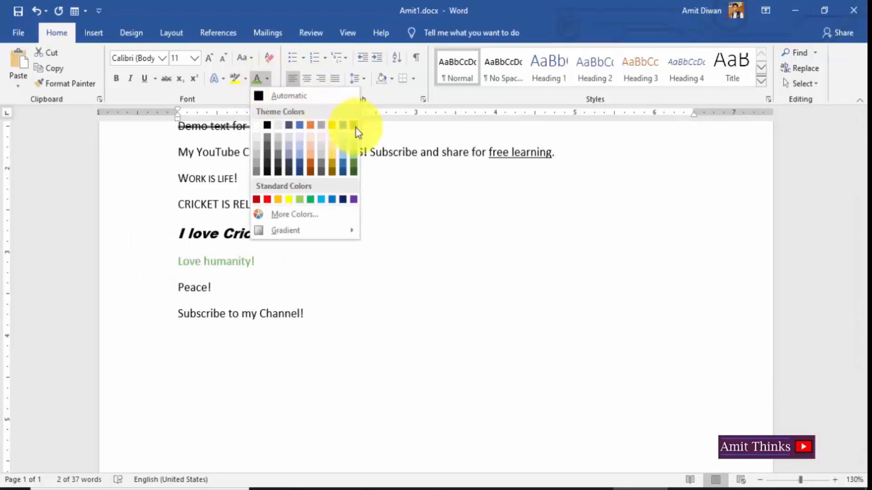
pyautogui.click(309, 162)
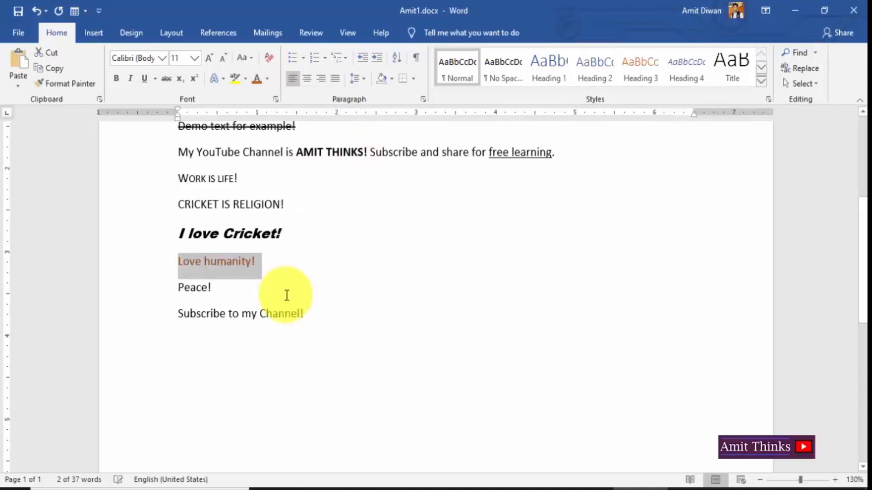
pyautogui.click(274, 274)
# Highlight the line "Peace!" in yellow and deselect it.
pyautogui.moveTo(240, 287); pyautogui.dragTo(168, 285)
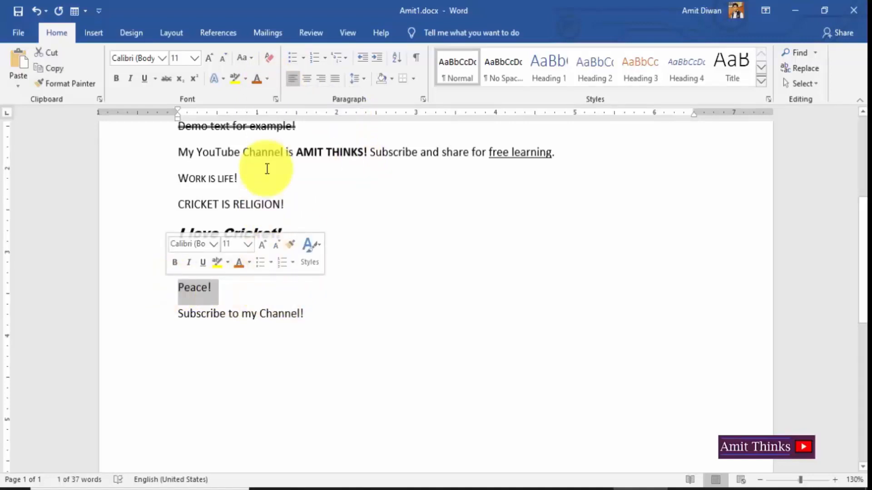
pyautogui.click(247, 81)
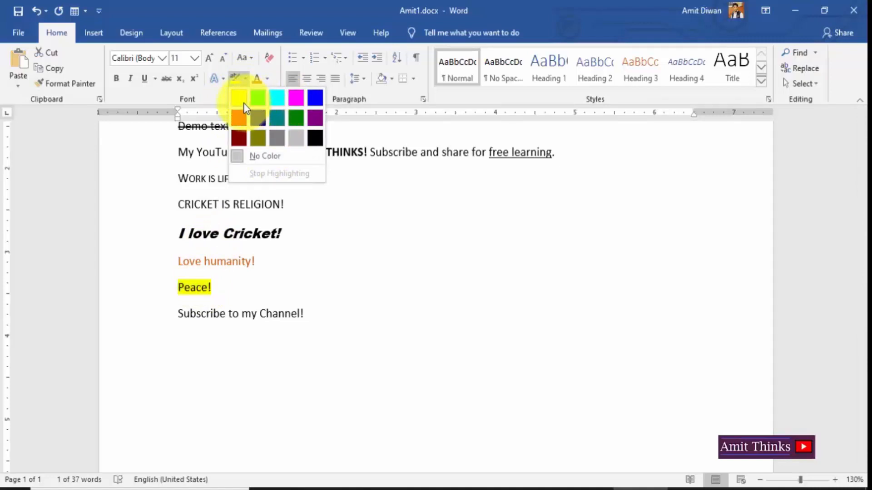
pyautogui.click(244, 102)
pyautogui.click(230, 292)
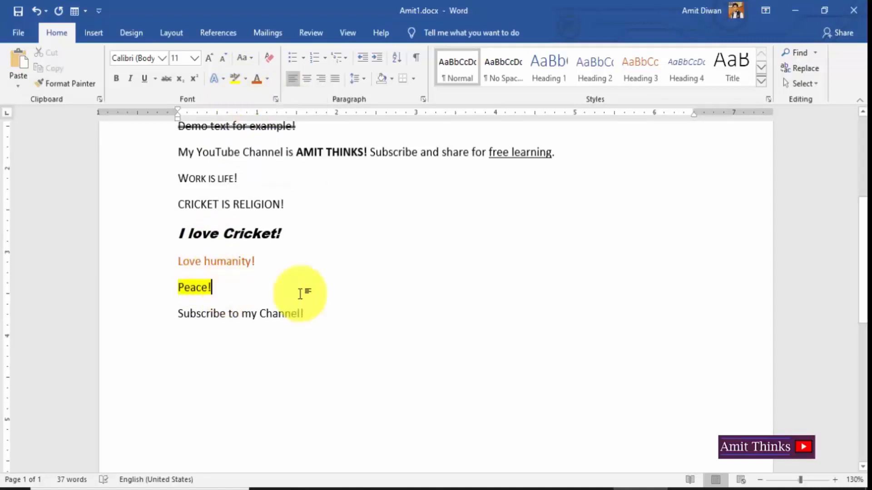
# Give the line "Subscribe to my Channel!" a light blue font color and a heavy dotted underline through the Font settings, and deselect it.
pyautogui.moveTo(303, 313); pyautogui.dragTo(178, 313)
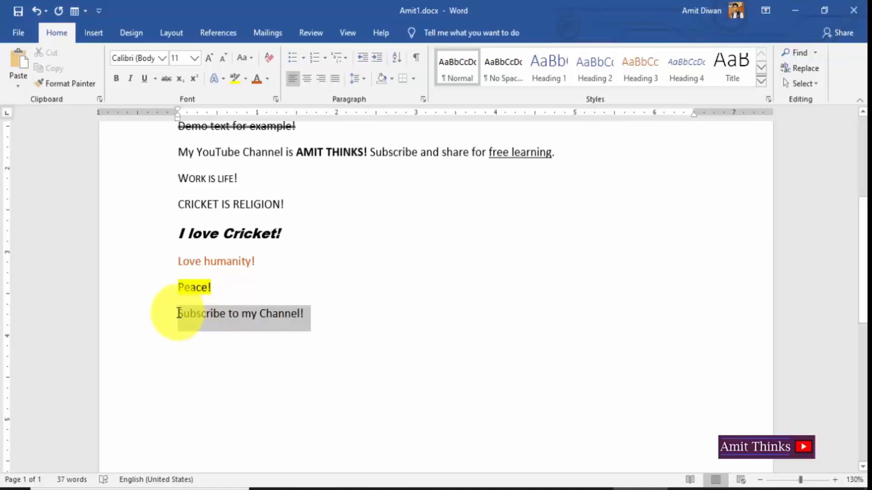
pyautogui.rightClick(225, 315)
pyautogui.click(284, 213)
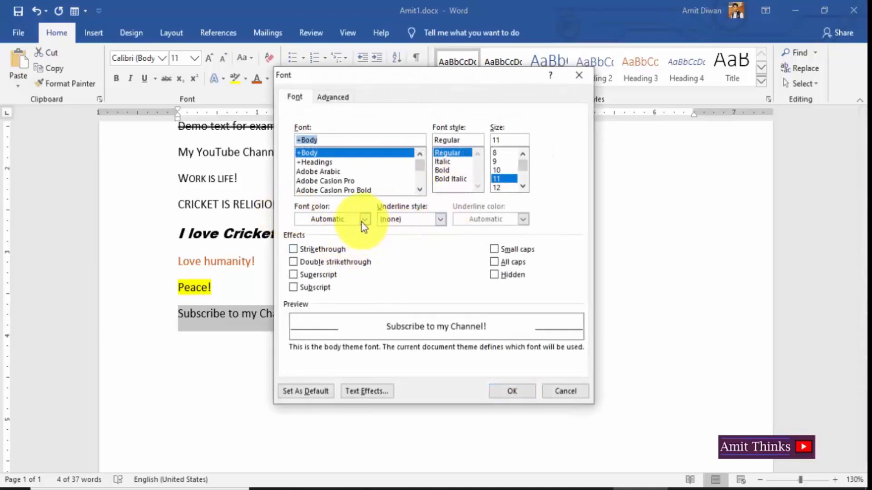
pyautogui.click(364, 219)
pyautogui.click(365, 219)
pyautogui.click(365, 219)
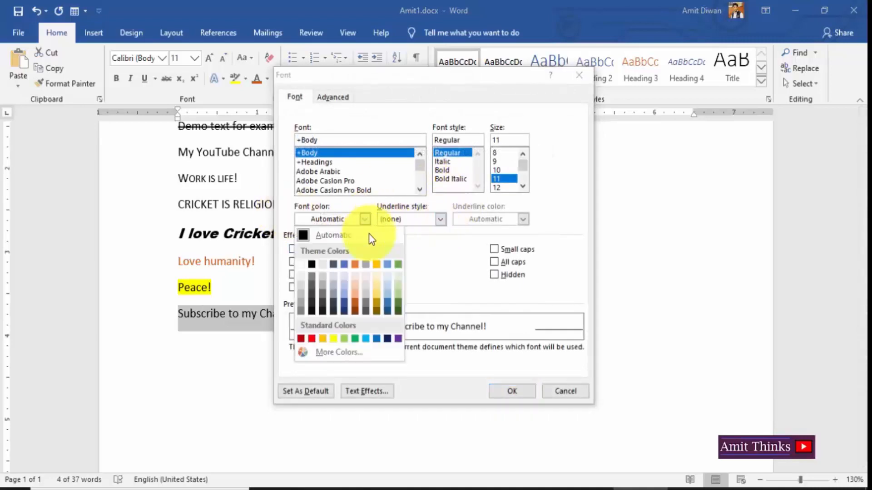
pyautogui.click(389, 266)
pyautogui.click(440, 220)
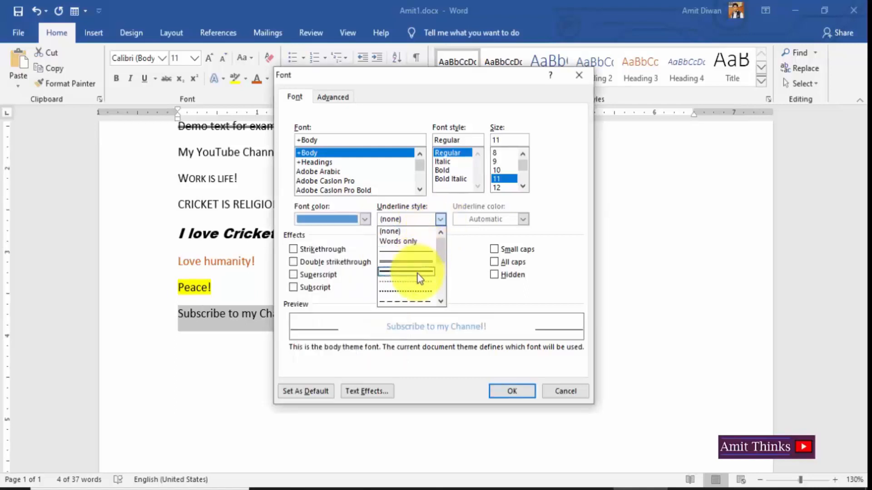
pyautogui.click(414, 291)
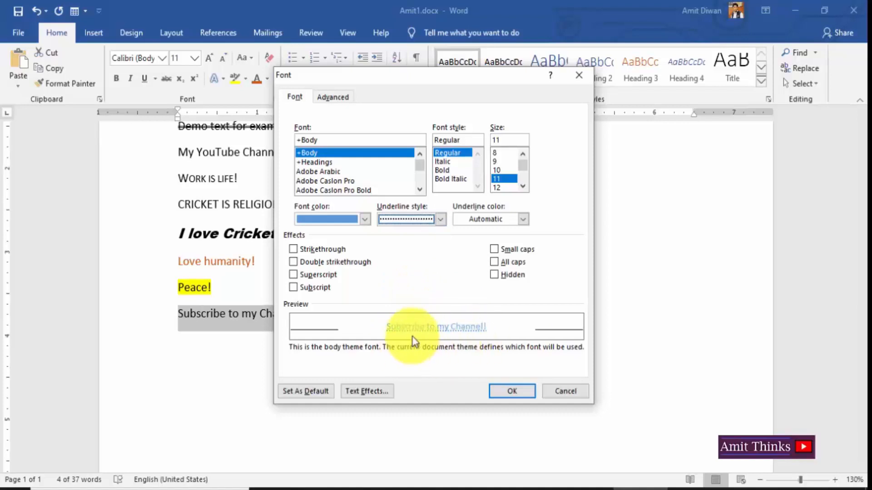
pyautogui.click(513, 392)
pyautogui.click(358, 324)
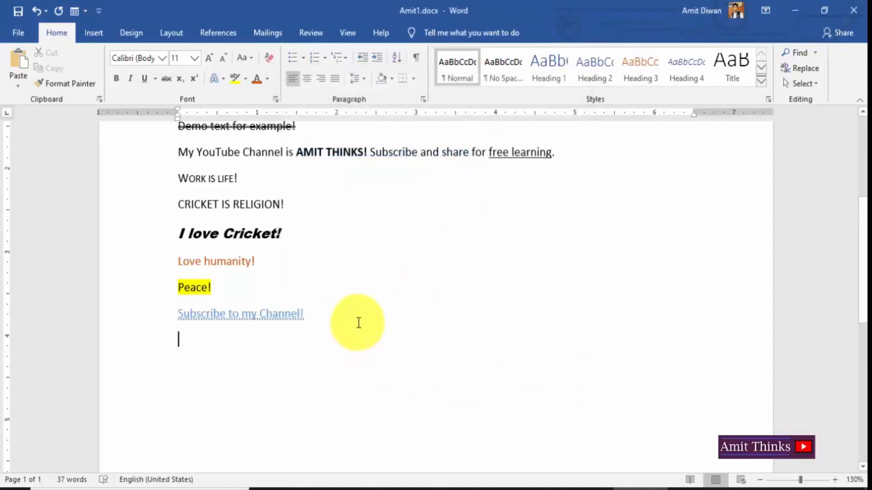
# Leave a blank line below the last sample sentence and write the letter a followed by a superscript 2.
pyautogui.press('Return')
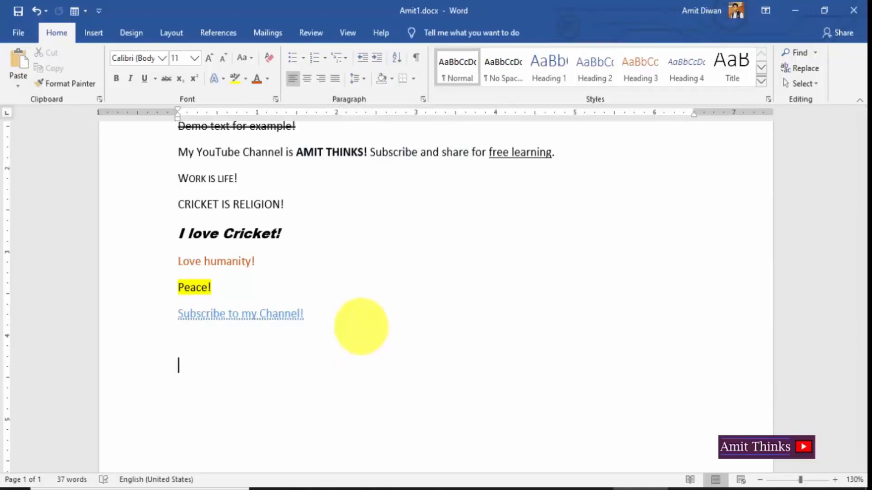
pyautogui.click(835, 481)
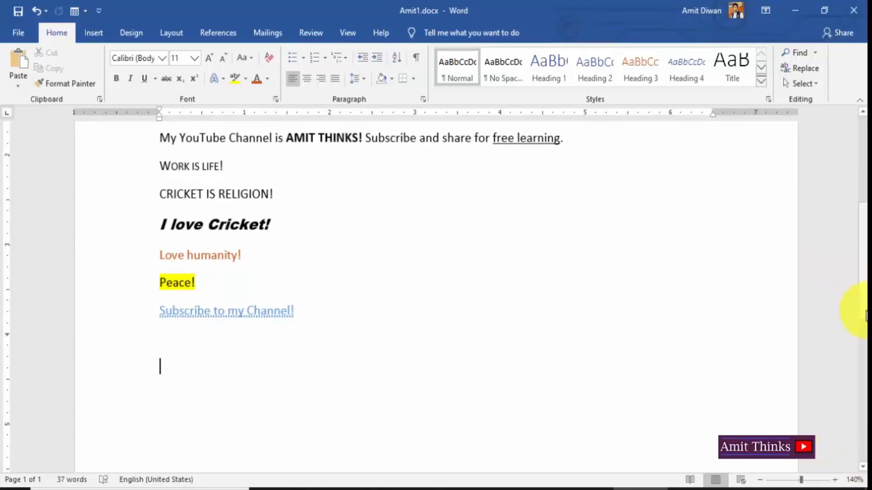
pyautogui.scroll(-1, 189, 371)
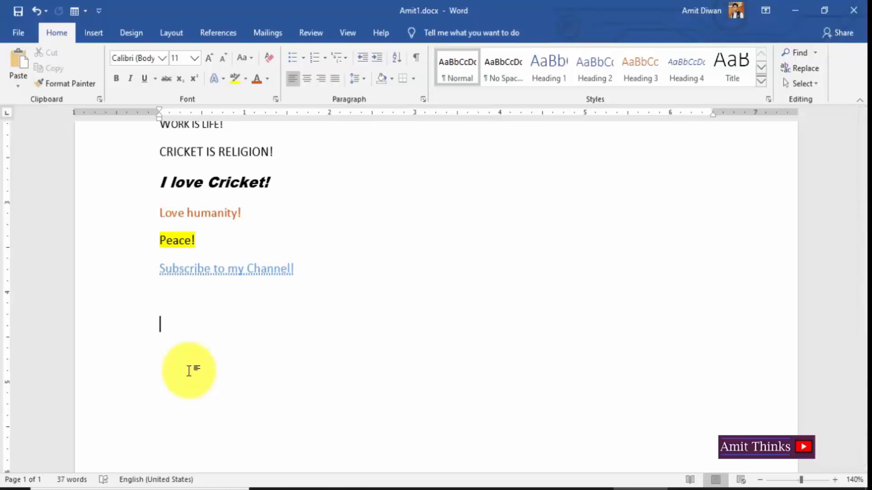
pyautogui.write('a')
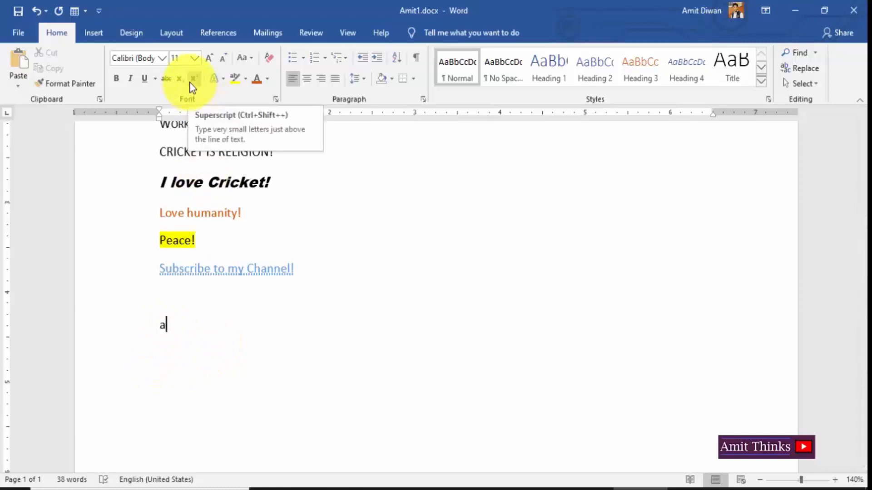
pyautogui.press('BackSpace')
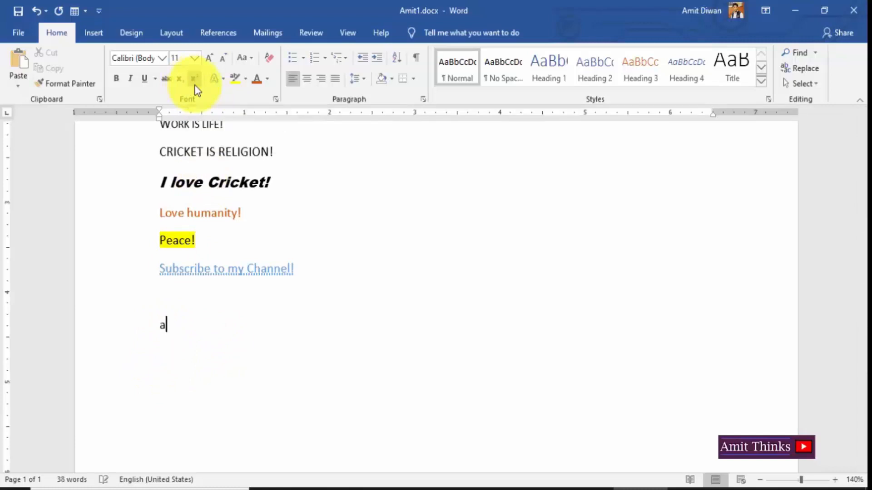
pyautogui.write('a')
pyautogui.click(195, 81)
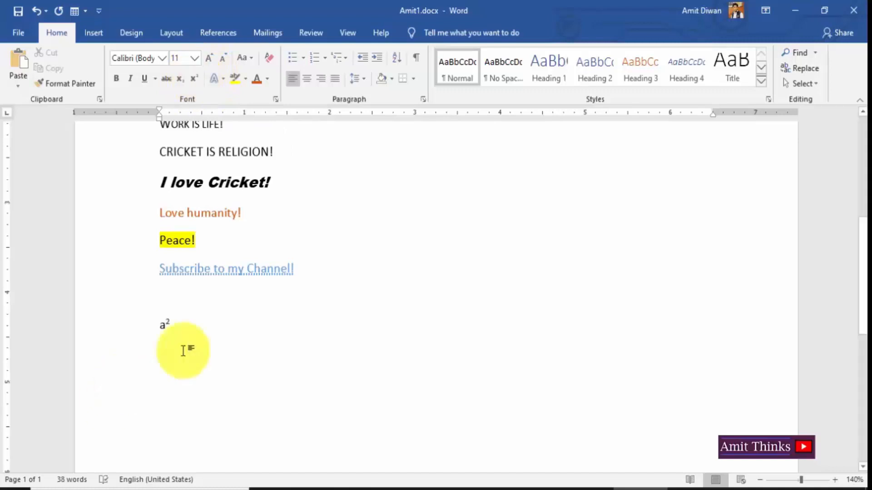
pyautogui.write('2')
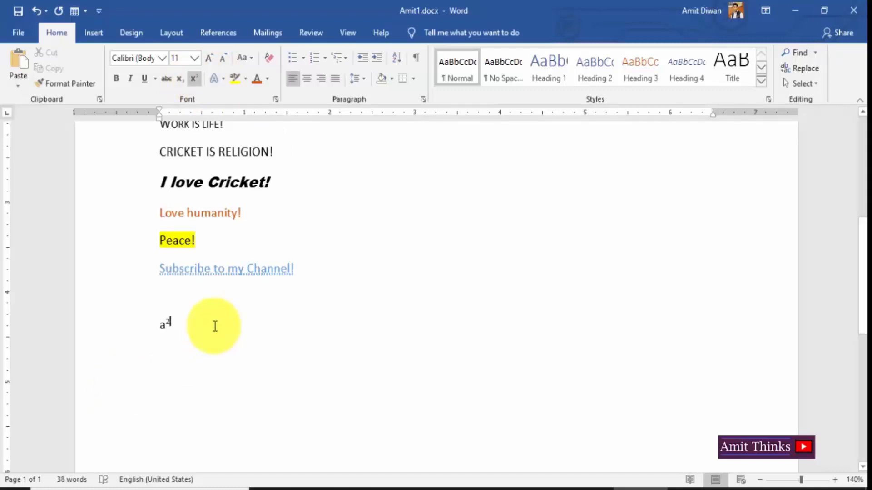
# Write H followed by a subscript 2 on a new line below the a squared expression.
pyautogui.press('Return')
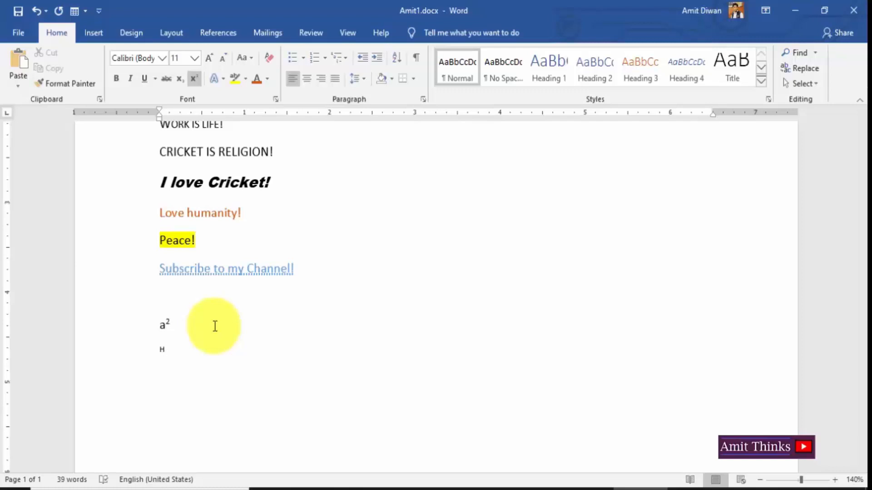
pyautogui.click(181, 82)
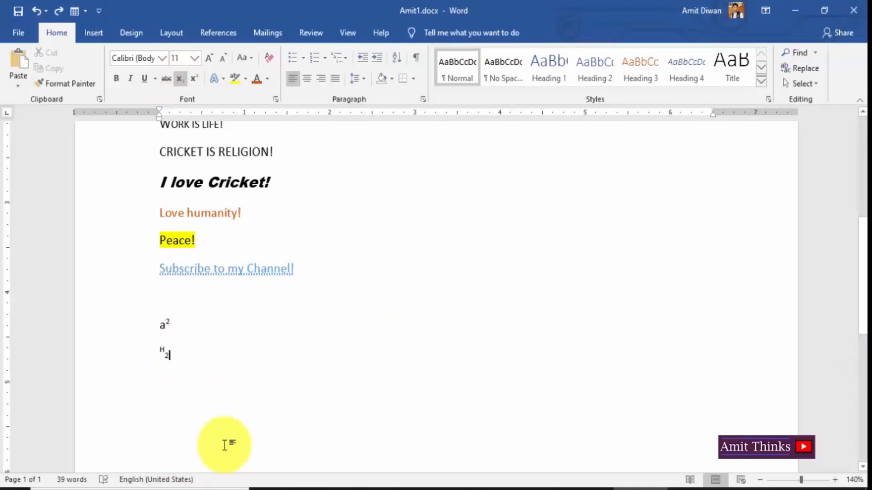
# Write a2 on a new line below the H subscript 2 expression and make its 2 superscript through the Font settings.
pyautogui.press('Return')
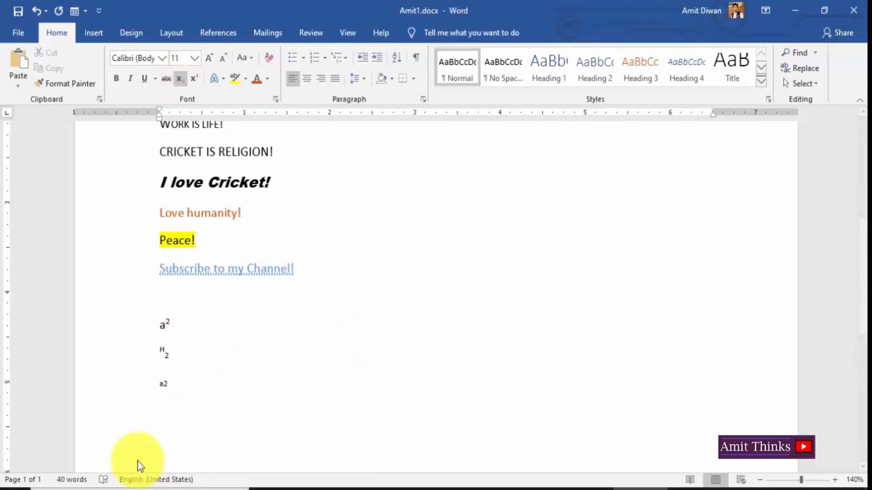
pyautogui.hotkey('shift', 'Left')
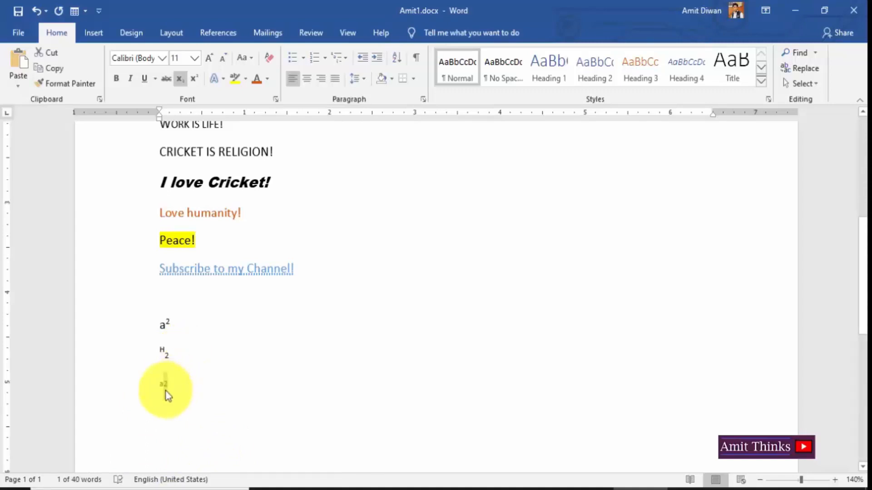
pyautogui.rightClick(165, 391)
pyautogui.click(233, 286)
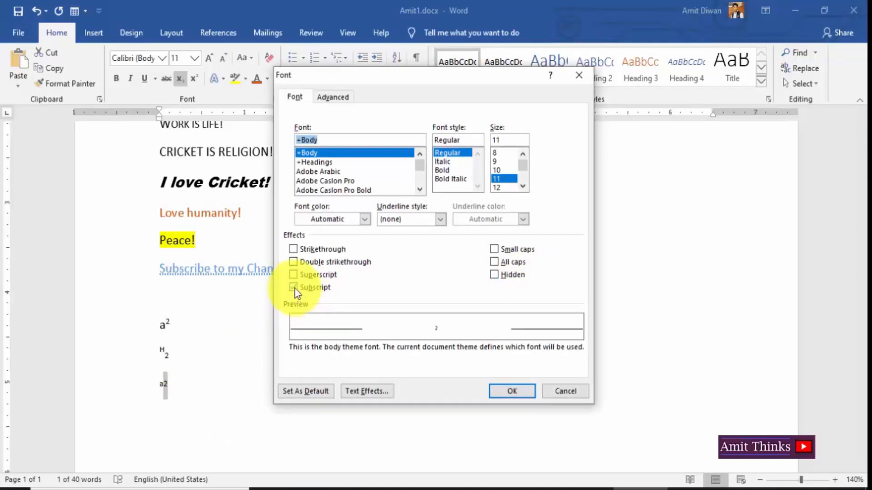
pyautogui.click(295, 277)
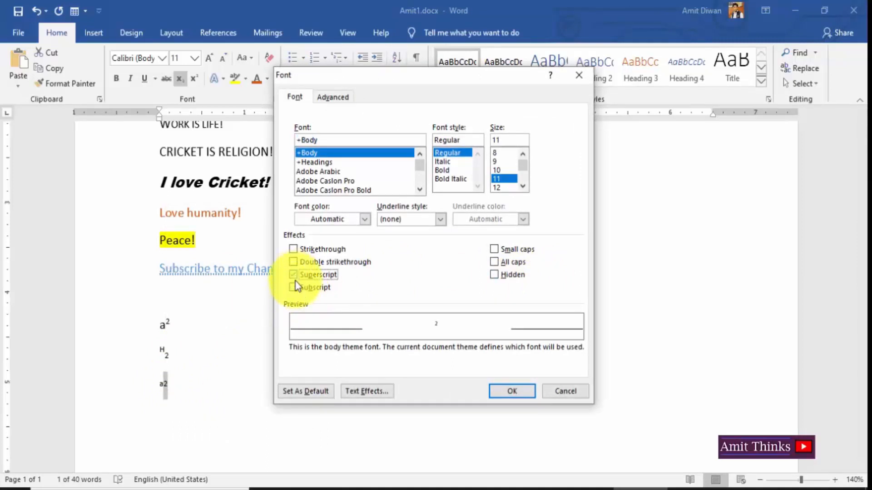
pyautogui.click(512, 390)
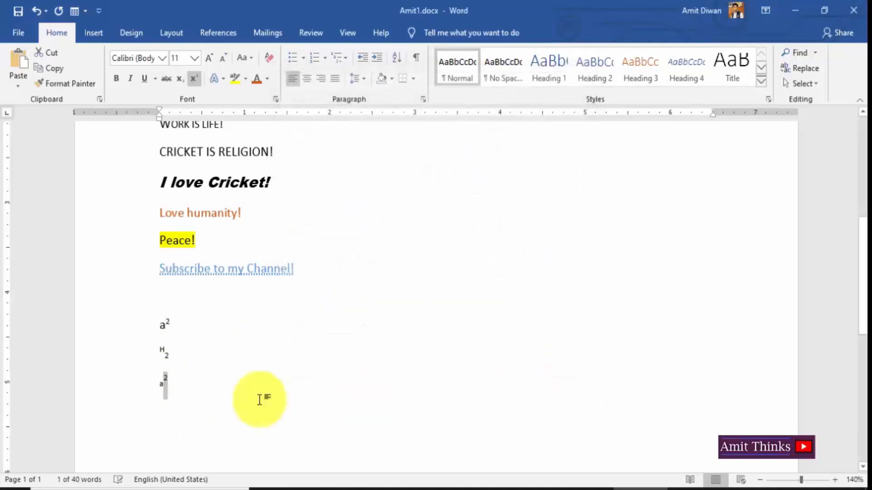
pyautogui.click(216, 389)
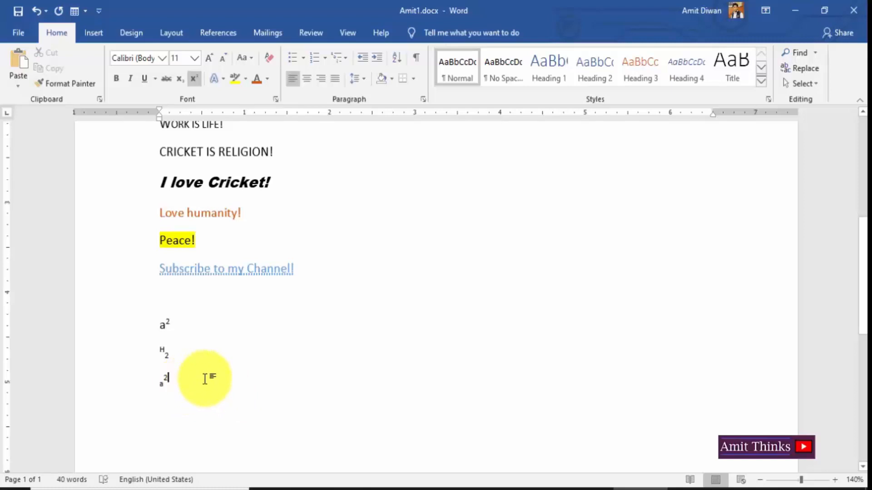
pyautogui.click(230, 300)
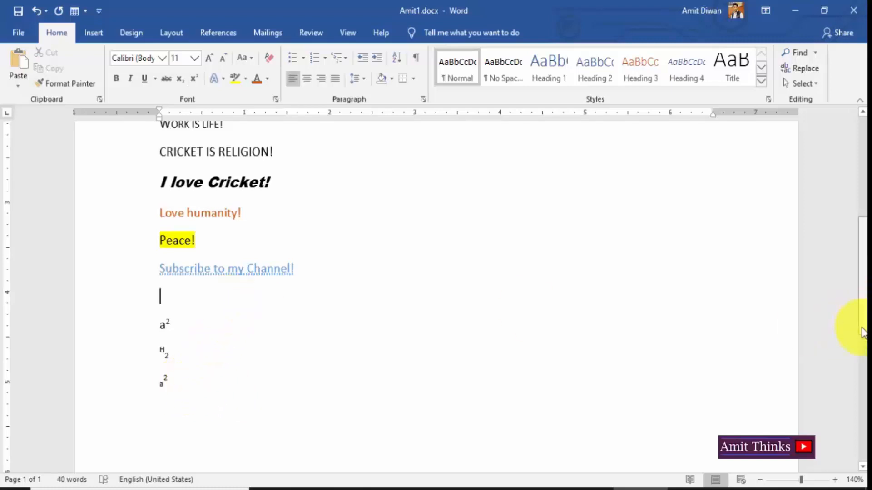
# Compare the font, size and style settings of the lines "US" and "INDIA".
pyautogui.moveTo(863, 322); pyautogui.dragTo(865, 259)
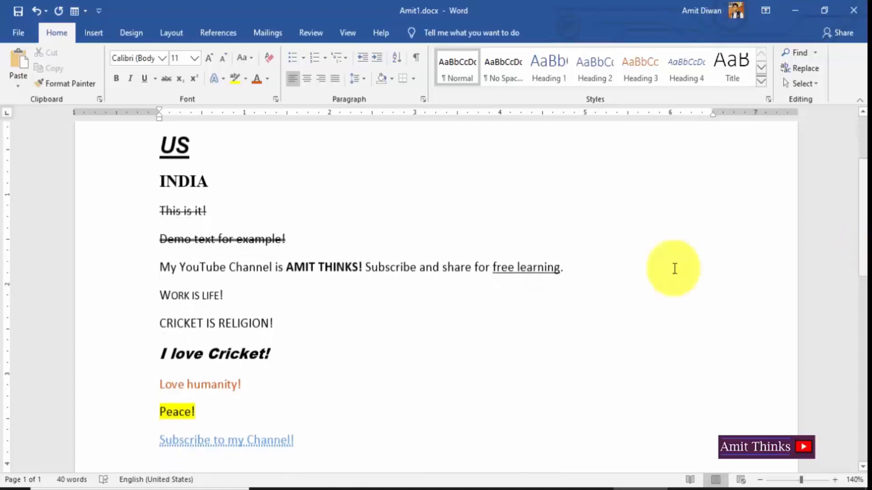
pyautogui.click(175, 153)
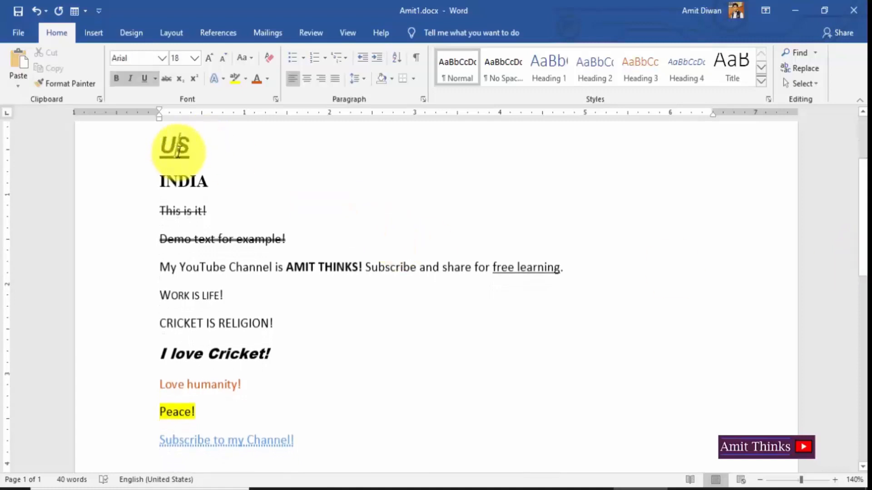
pyautogui.click(192, 183)
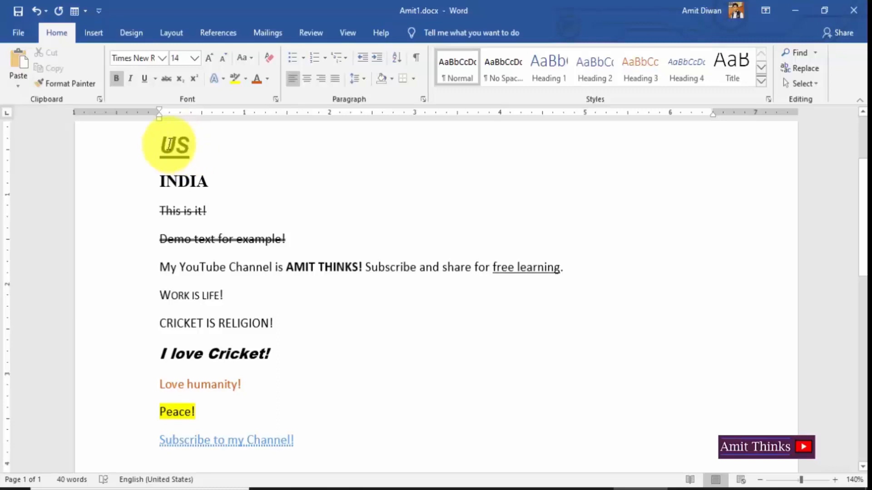
pyautogui.click(176, 148)
pyautogui.click(179, 182)
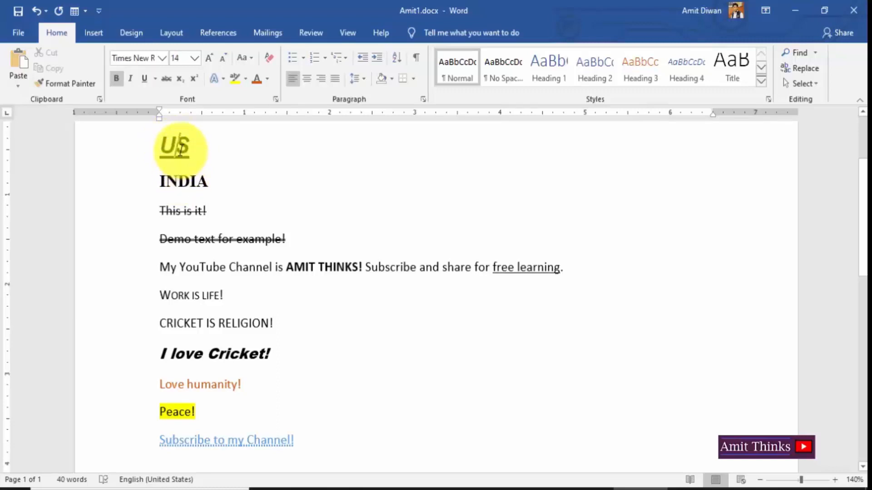
pyautogui.click(172, 144)
pyautogui.click(190, 182)
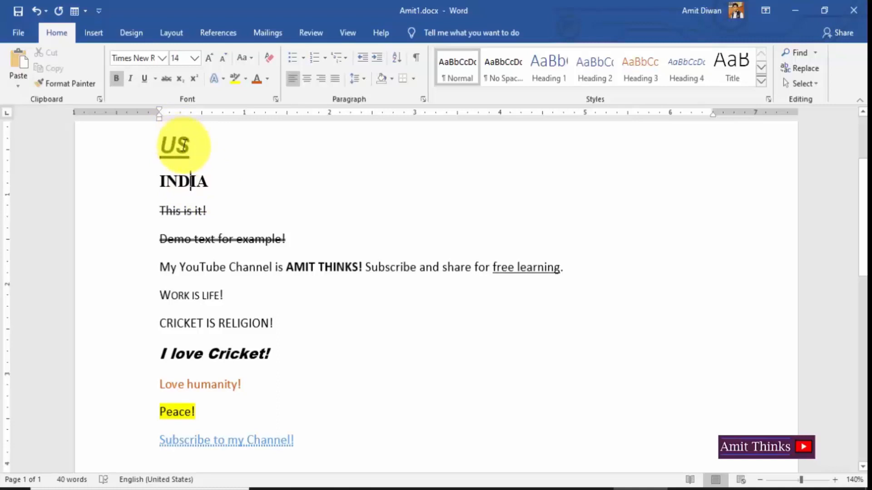
# Copy the formatting of "US" onto the line "INDIA" with the Format Painter.
pyautogui.click(179, 144)
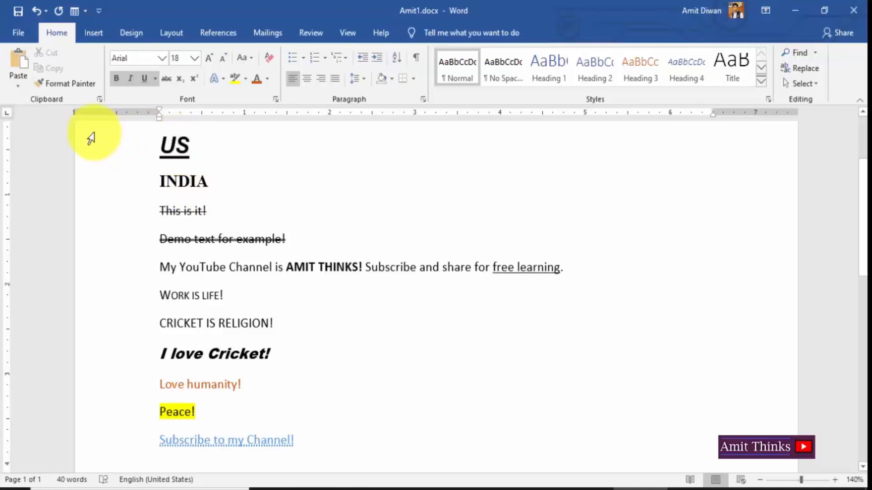
pyautogui.click(79, 87)
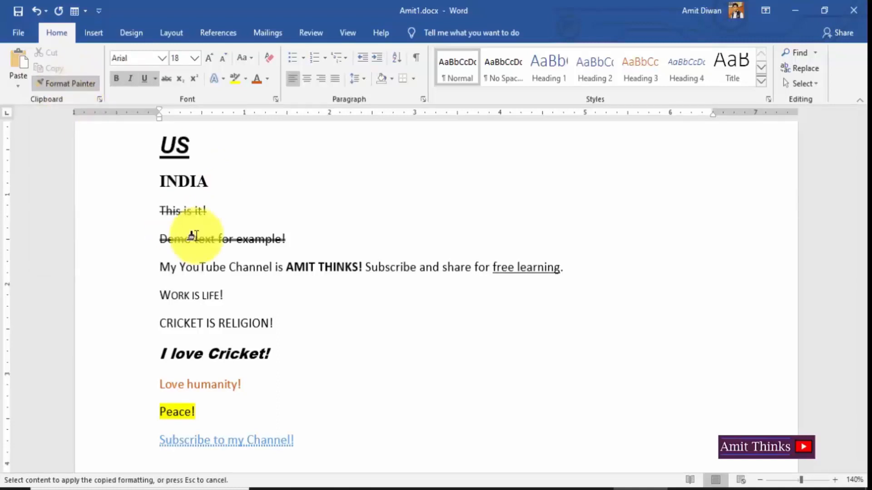
pyautogui.moveTo(155, 181); pyautogui.dragTo(209, 184)
pyautogui.click(176, 145)
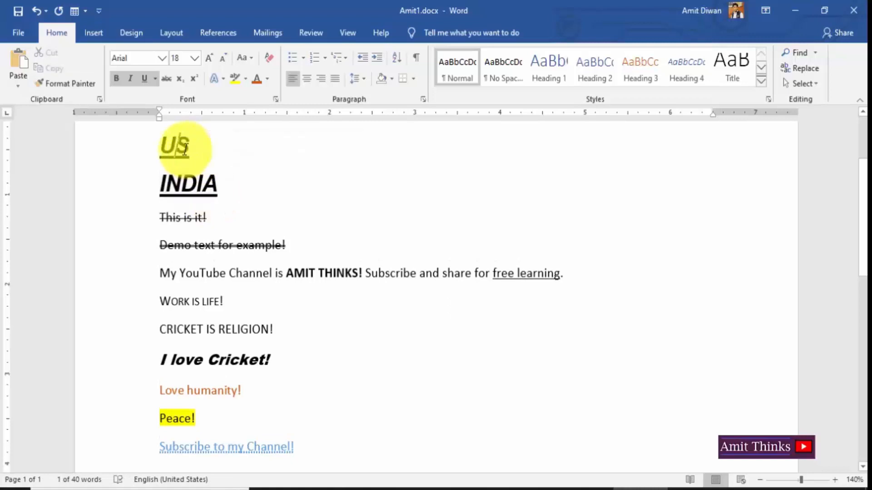
# Copy the yellow-highlighted formatting of "Peace!" onto the line "Work is life!" with the Format Painter and deselect it.
pyautogui.click(172, 418)
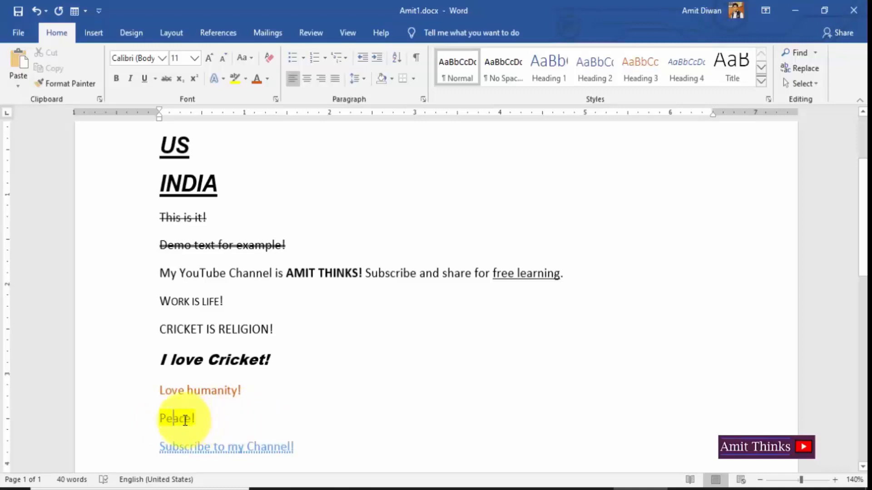
pyautogui.click(64, 85)
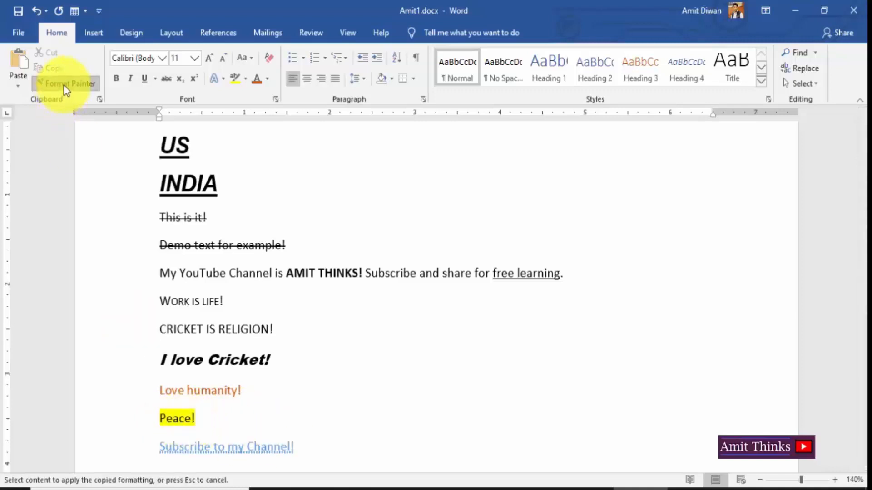
pyautogui.moveTo(230, 302); pyautogui.dragTo(146, 298)
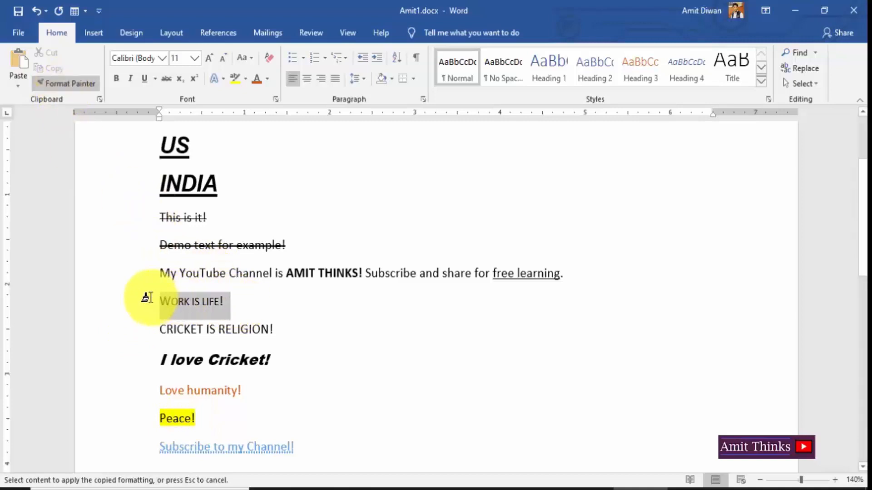
pyautogui.click(303, 324)
# Copy the formatting of "Subscribe to my Channel!" onto the words "AMIT THINKS!" with the Format Painter and deselect them.
pyautogui.moveTo(865, 259); pyautogui.dragTo(865, 261)
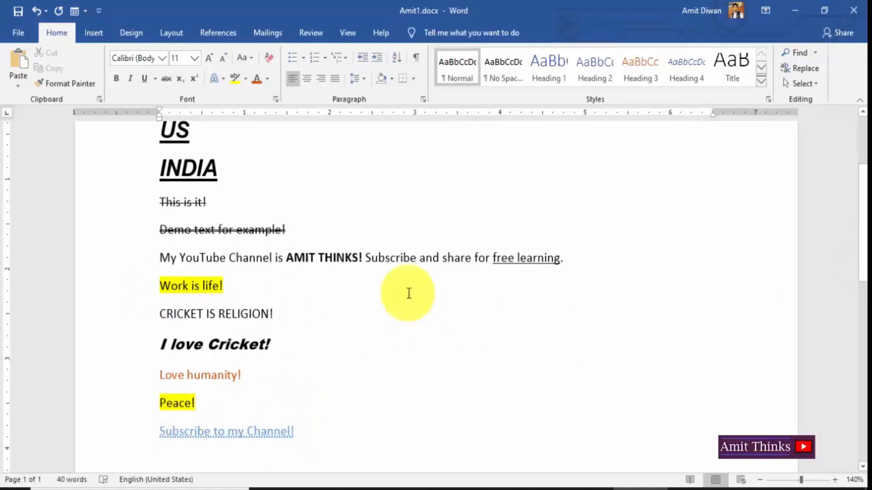
pyautogui.moveTo(288, 265); pyautogui.dragTo(366, 252)
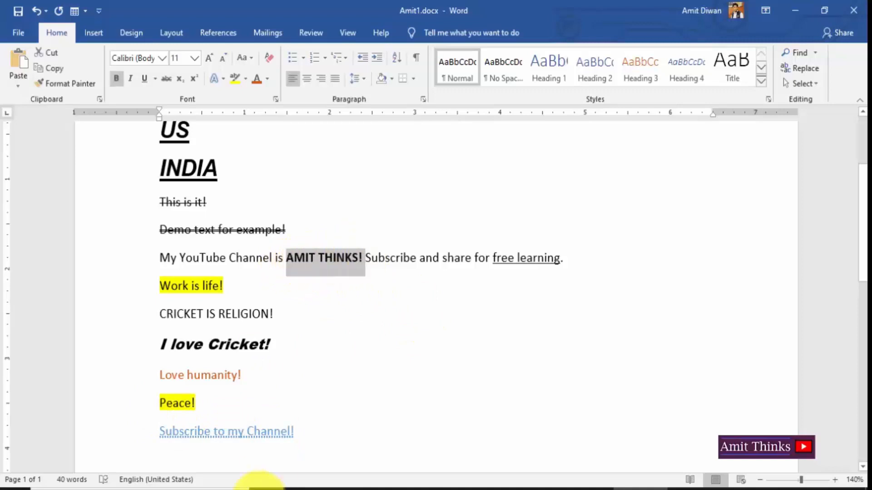
pyautogui.click(262, 431)
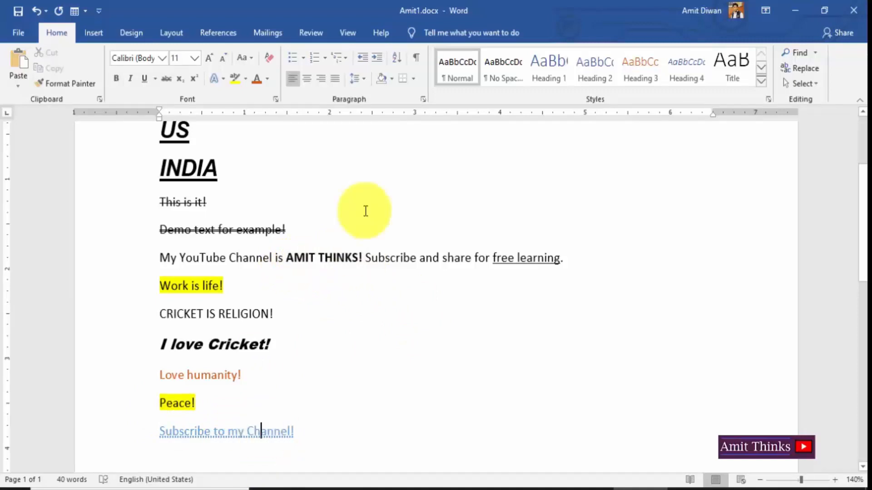
pyautogui.click(268, 431)
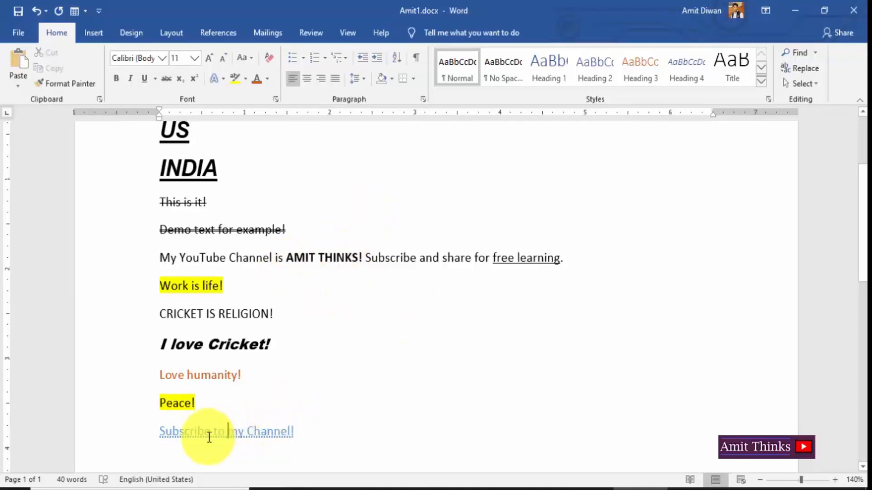
pyautogui.click(73, 83)
pyautogui.moveTo(285, 258); pyautogui.dragTo(358, 254)
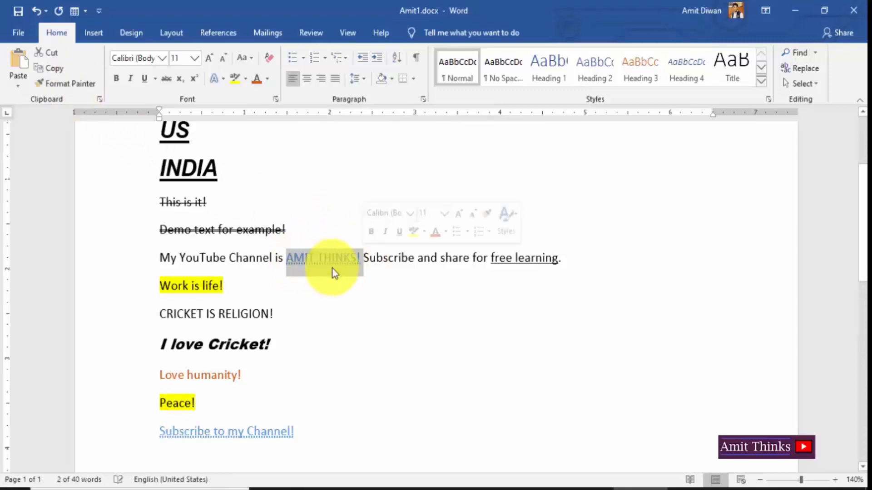
pyautogui.click(391, 282)
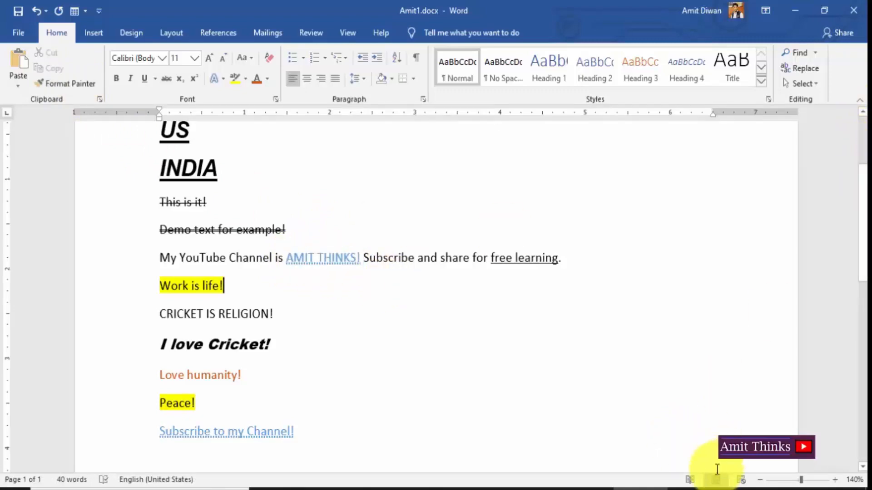
# Switch to Notepad++ to check the last topic in the "Formatting in Word.txt" list, and return to the Word document.
pyautogui.click(754, 489)
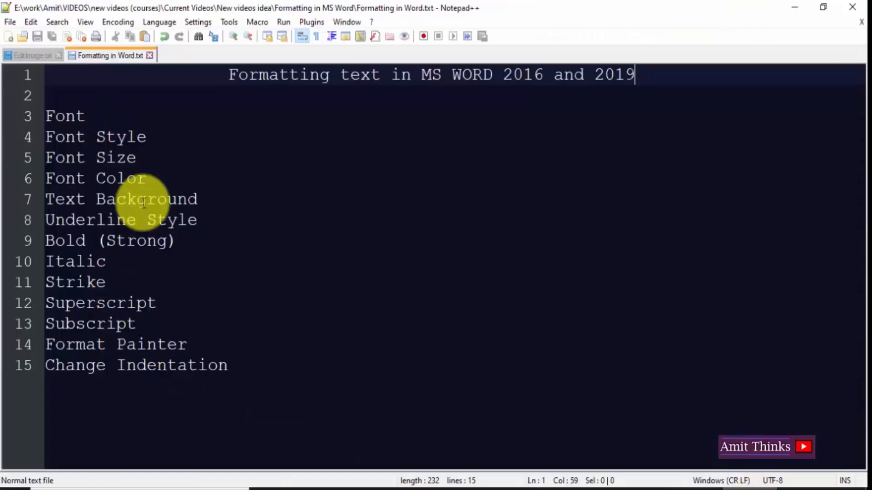
pyautogui.click(273, 377)
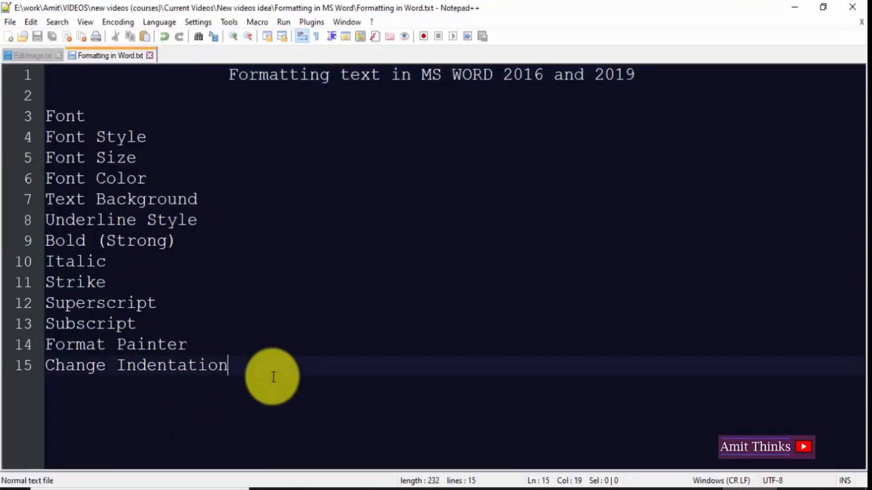
pyautogui.click(803, 7)
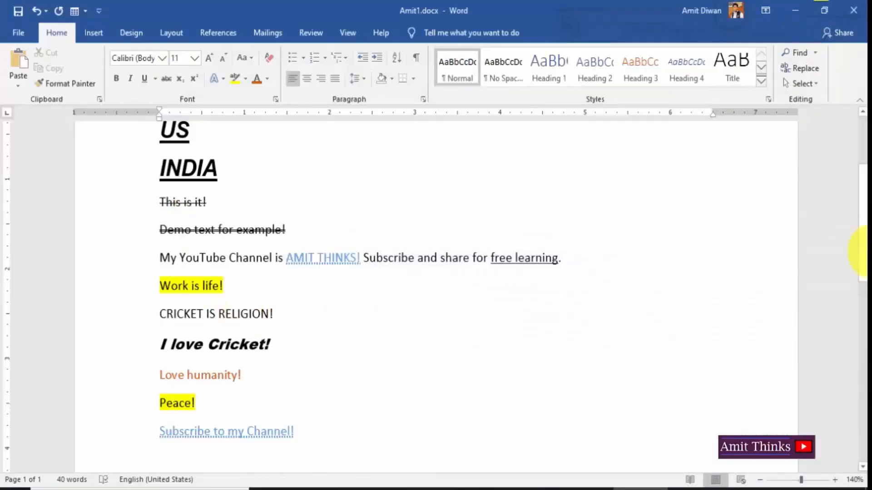
# Indent the "INDIA" line from the left by about 0.56 inch using the ruler, and deselect it.
pyautogui.moveTo(862, 224); pyautogui.dragTo(862, 171)
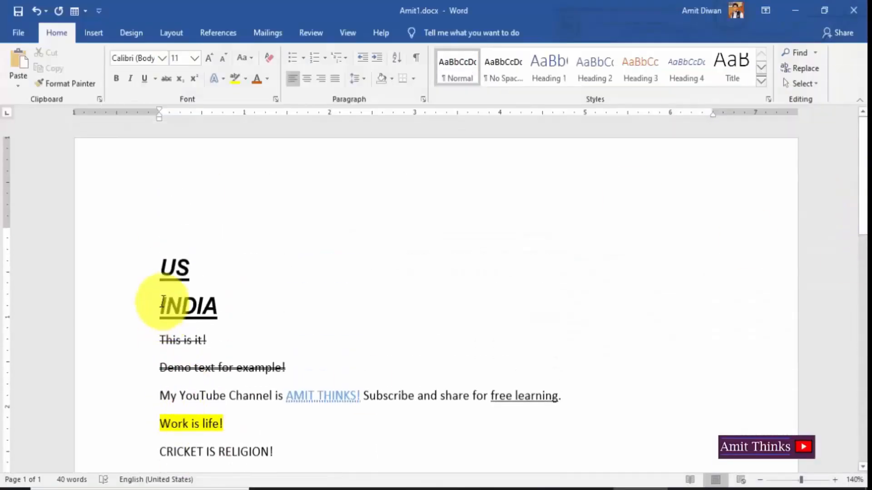
pyautogui.moveTo(156, 303); pyautogui.dragTo(230, 300)
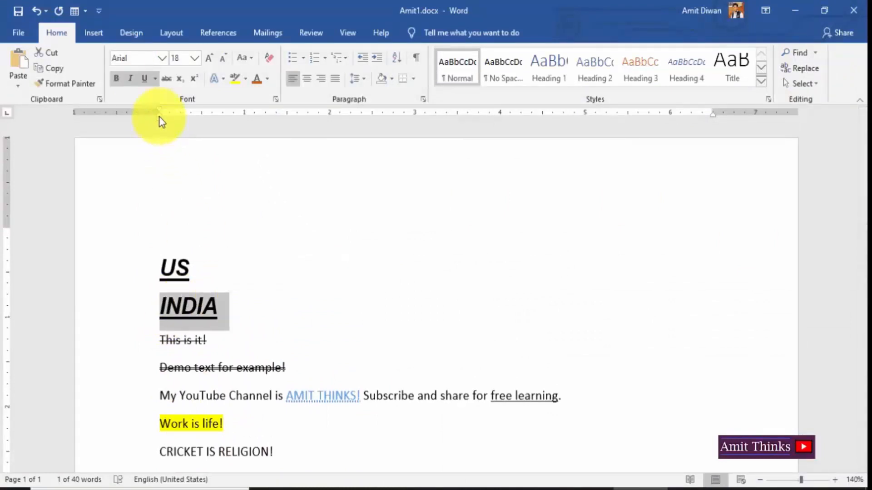
pyautogui.moveTo(159, 117); pyautogui.dragTo(207, 116)
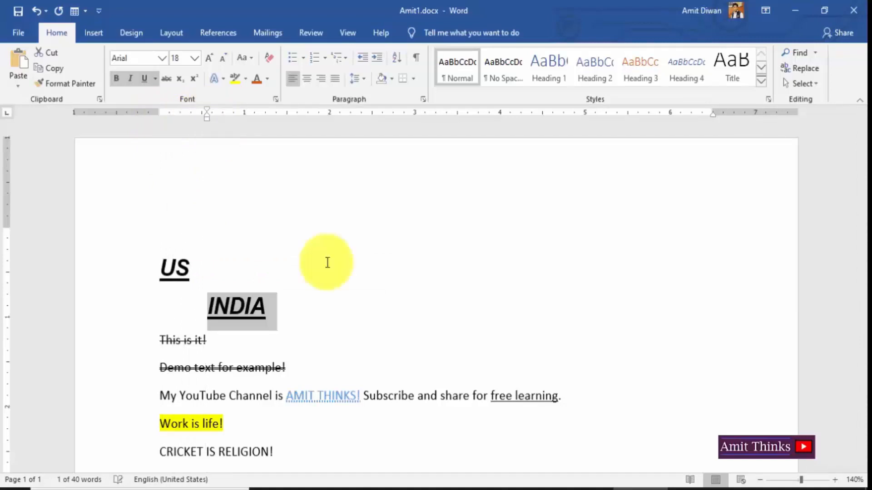
pyautogui.click(380, 336)
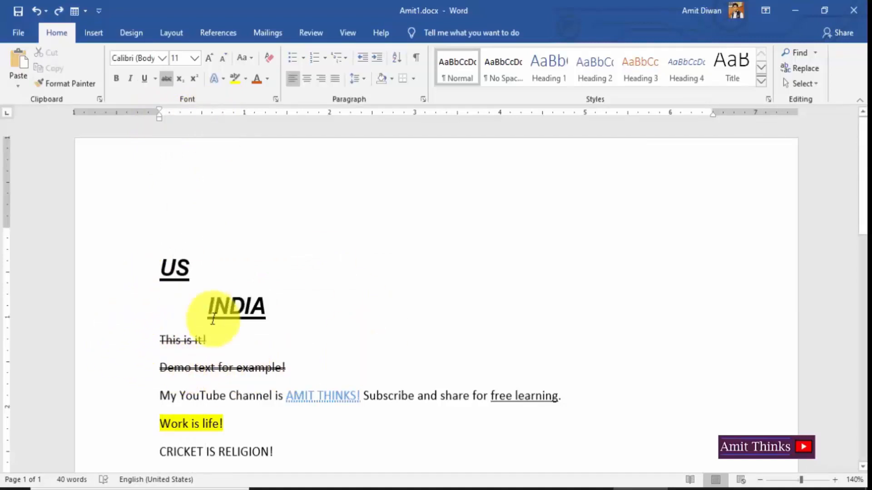
# Center the "US" line on the page and deselect it.
pyautogui.moveTo(158, 268); pyautogui.dragTo(196, 273)
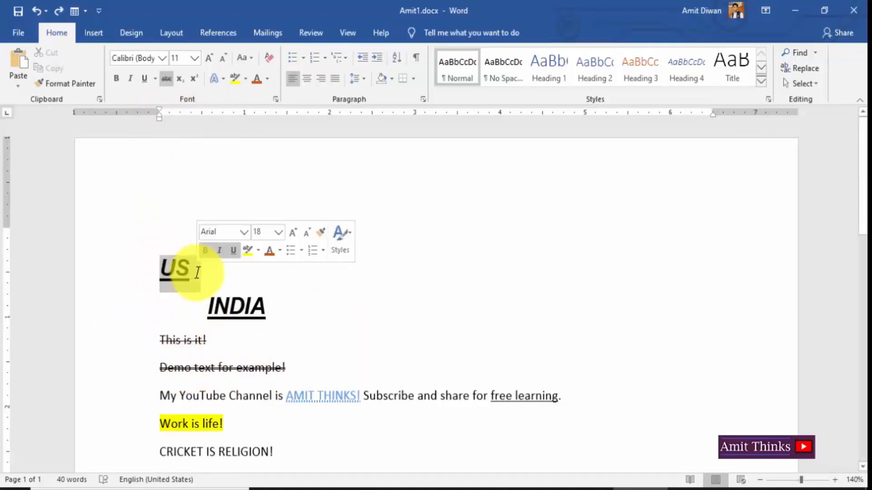
pyautogui.click(309, 81)
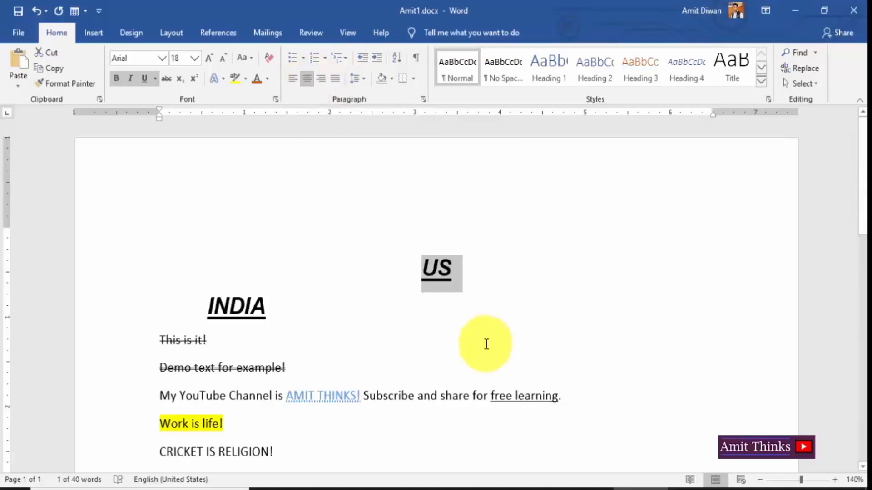
pyautogui.click(353, 370)
# Close the Navigation pane in the JavaScript.docx document.
pyautogui.scroll(-3, 861, 255)
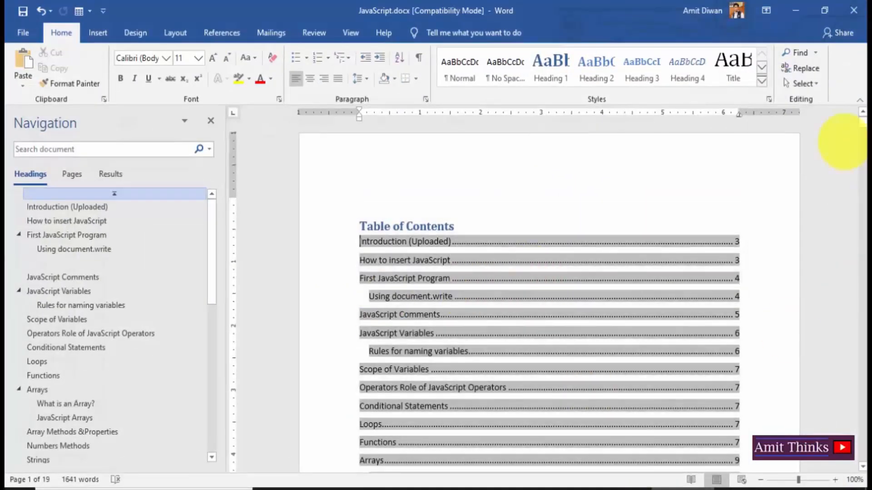
pyautogui.click(210, 121)
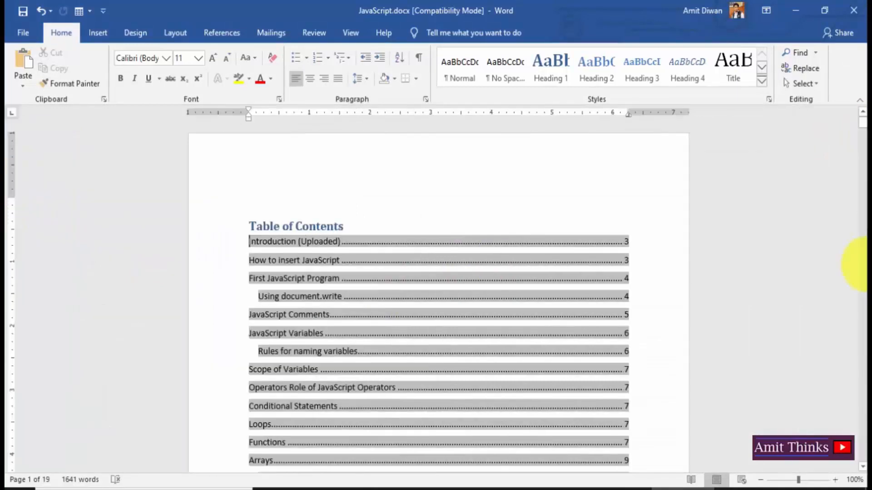
# Look through the pages of the JavaScript.docx document and return to its table of contents.
pyautogui.scroll(-5, 849, 196)
pyautogui.scroll(-20, 849, 196)
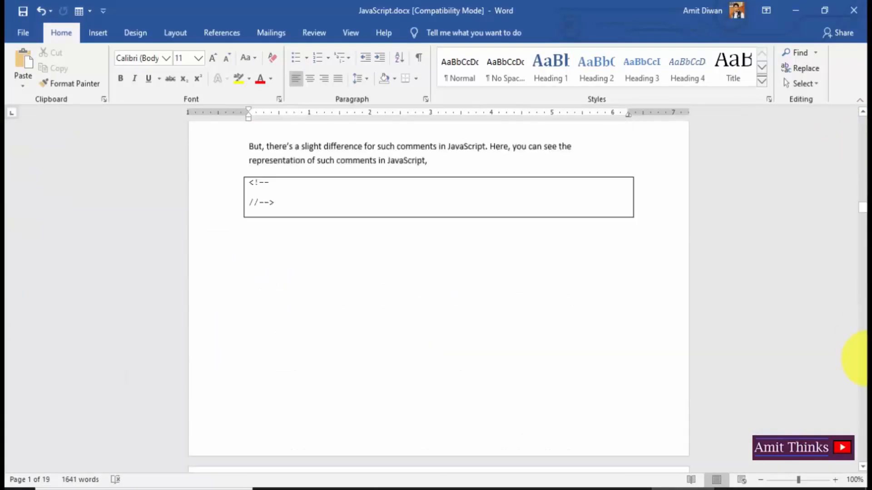
pyautogui.moveTo(862, 244); pyautogui.dragTo(790, 283)
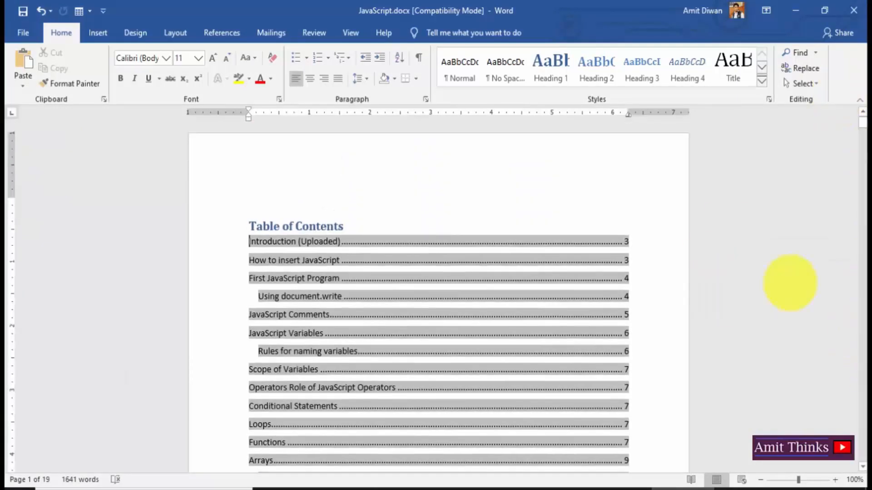
# Follow the "String Methods" link in the table of contents, view that section, and return to the first page.
pyautogui.scroll(-6, 863, 334)
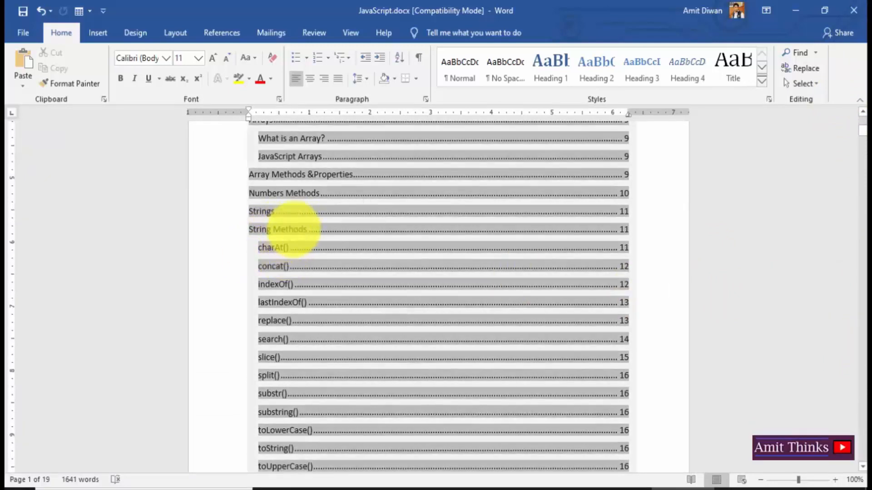
pyautogui.click(288, 231)
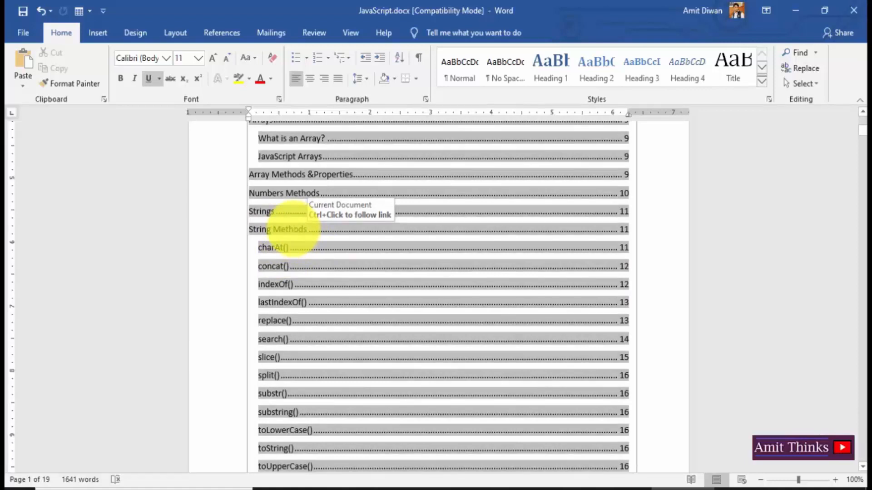
pyautogui.keyDown('ctrl'); pyautogui.click(291, 229); pyautogui.keyUp('ctrl')
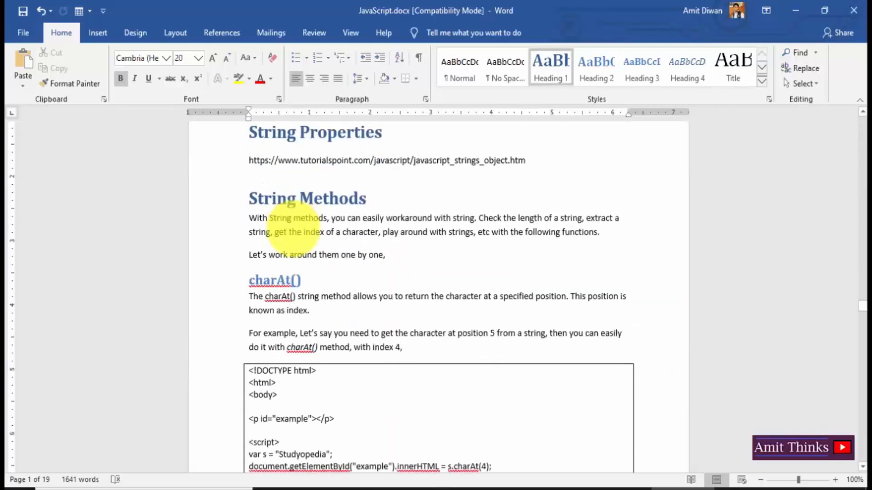
pyautogui.scroll(-2, 862, 246)
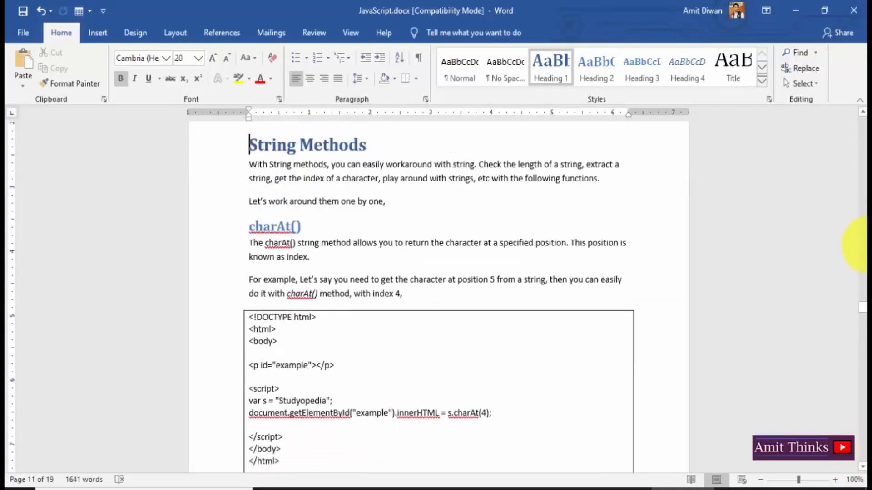
pyautogui.moveTo(858, 305); pyautogui.dragTo(853, 116)
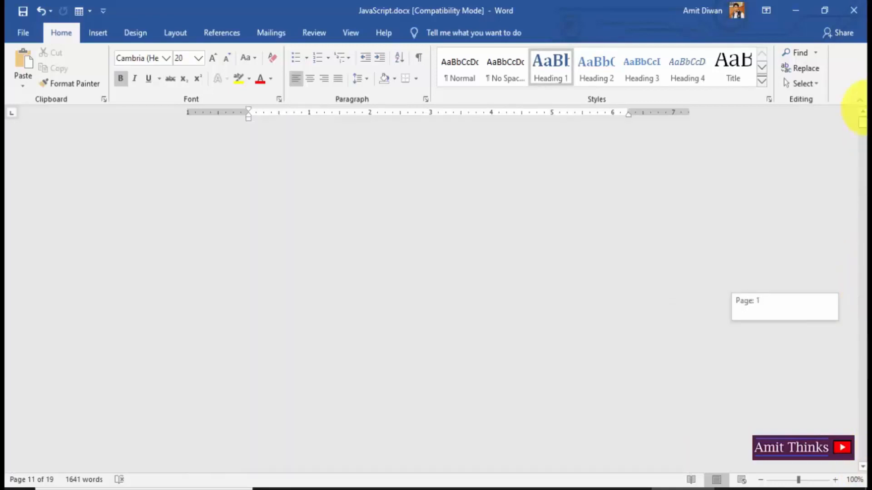
pyautogui.click(483, 261)
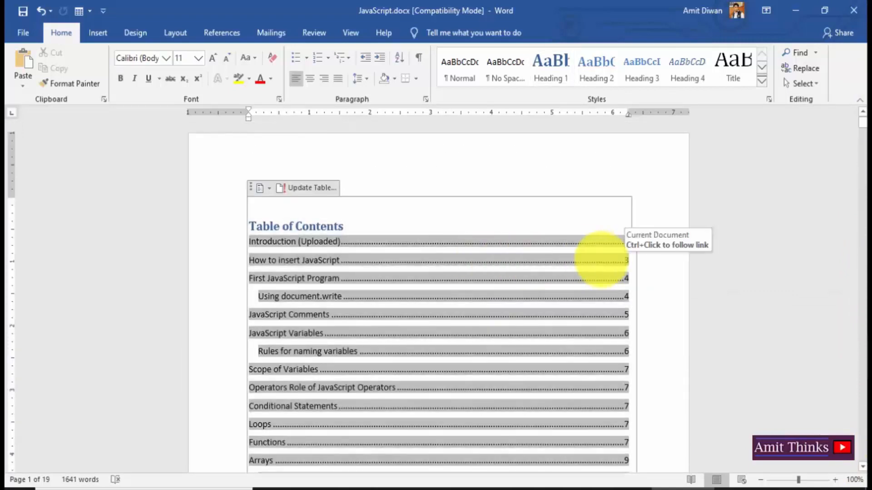
# Create a new blank document and enter EARTH, ASIA, INDIA and NEW DELHI on separate lines.
pyautogui.hotkey('ctrl', 'n')
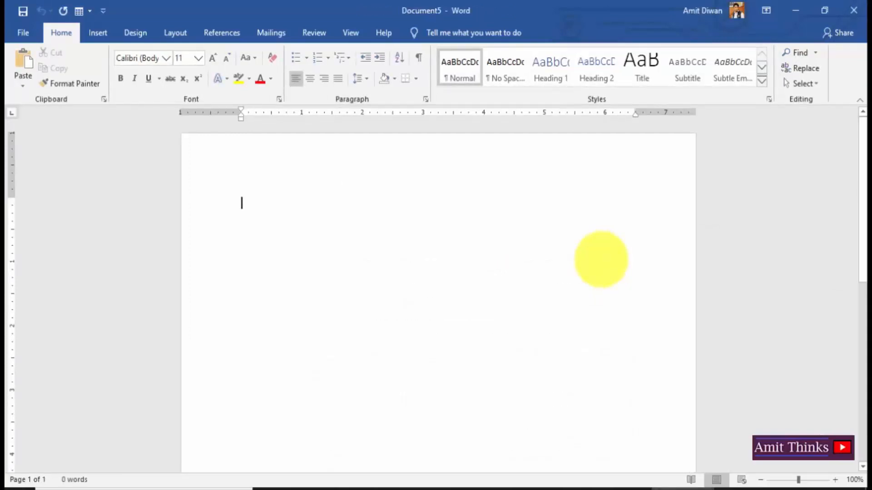
pyautogui.scroll(2, 600, 260)
pyautogui.write('EARTH')
pyautogui.press('Return')
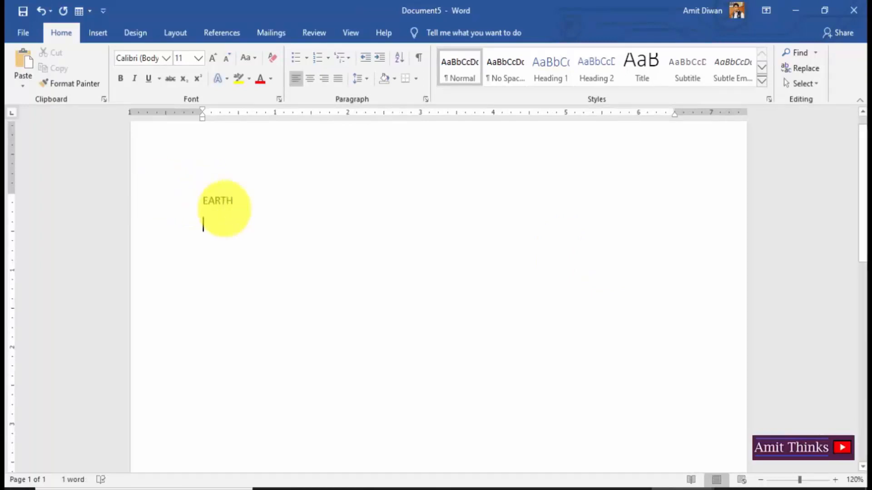
pyautogui.write('As')
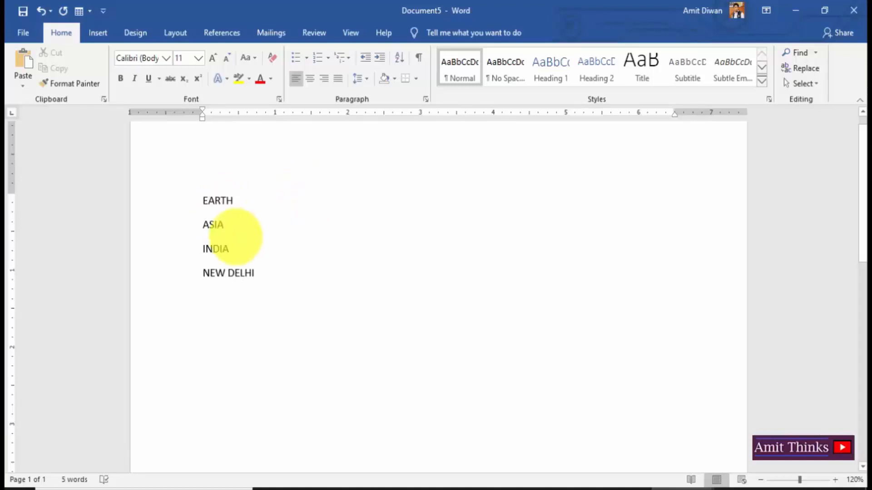
# Add "Demo text for earth..." below EARTH and "Demo text for Asia..." below ASIA.
pyautogui.click(241, 200)
pyautogui.press('Return')
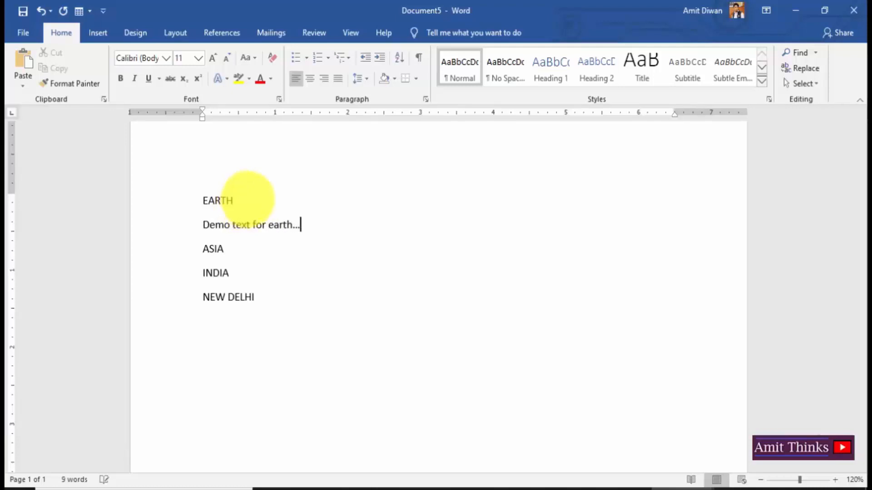
pyautogui.click(222, 249)
pyautogui.press('Return')
pyautogui.write('Demo text for earth...')
pyautogui.write('Asia')
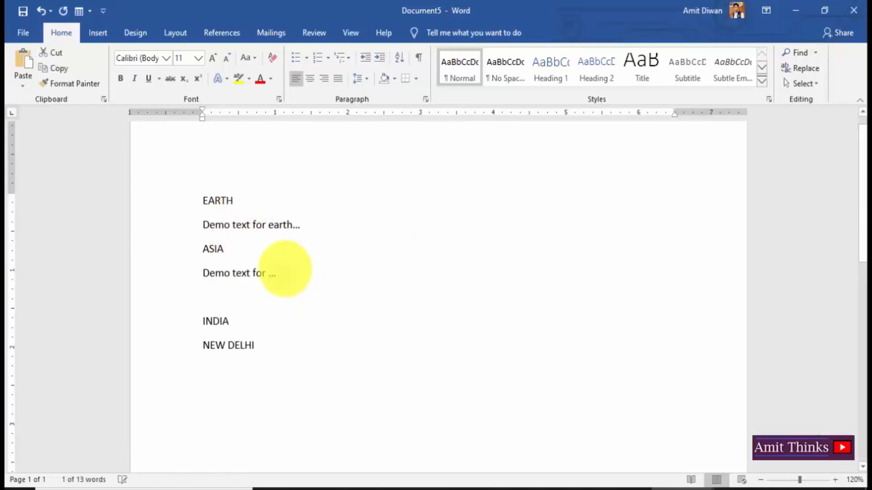
# Add the line "Demo text for India..." below INDIA.
pyautogui.click(248, 324)
pyautogui.press('Return')
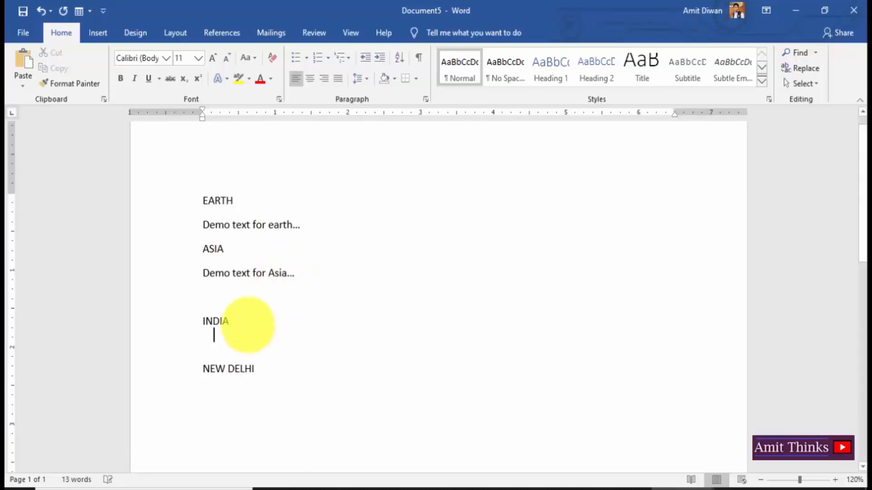
pyautogui.write('Demo text for earth...')
pyautogui.doubleClick(280, 346)
pyautogui.write('India')
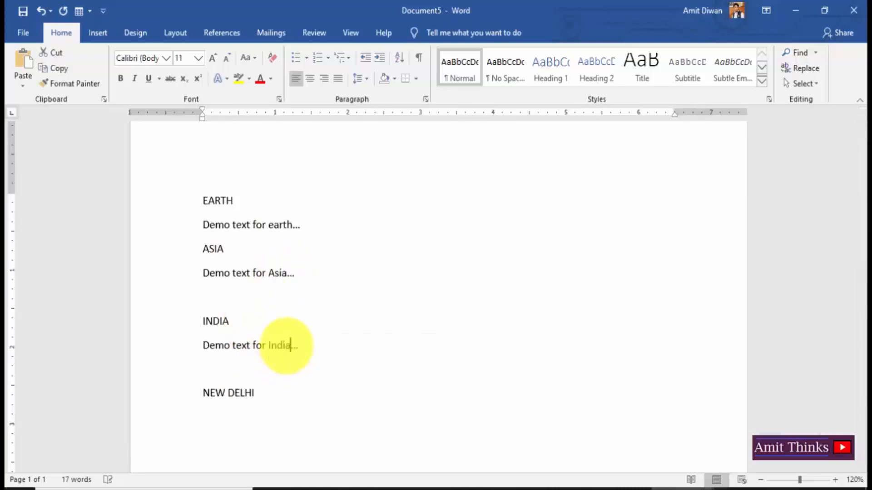
# Add the line "Demo text for New Delhi..." below NEW DELHI.
pyautogui.click(288, 393)
pyautogui.press('Return')
pyautogui.write('Demo text for earth...')
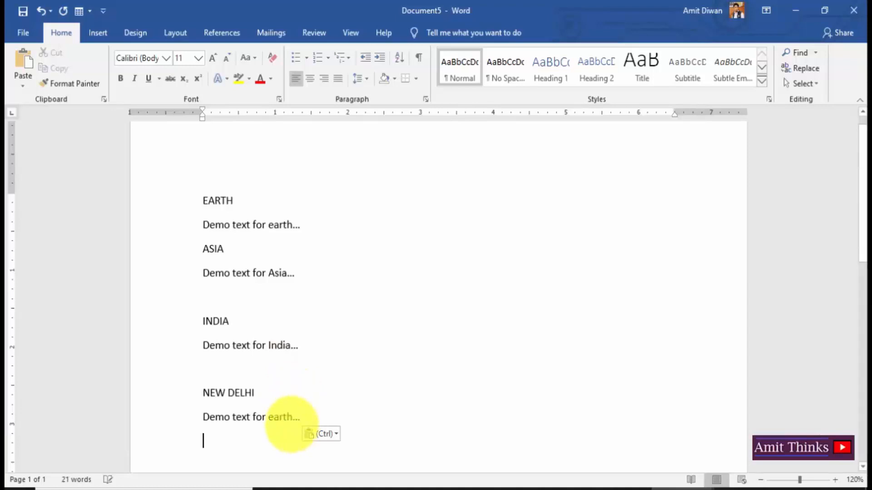
pyautogui.doubleClick(280, 417)
pyautogui.write('New Delhi')
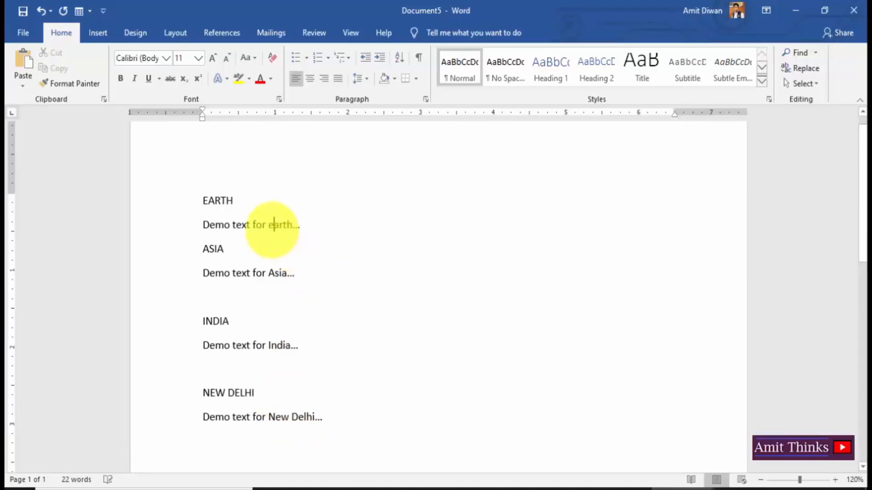
# Capitalize "Earth" in the demo text below EARTH and insert an empty line after it.
pyautogui.press('BackSpace')
pyautogui.write('E')
pyautogui.click(316, 222)
pyautogui.press('Return')
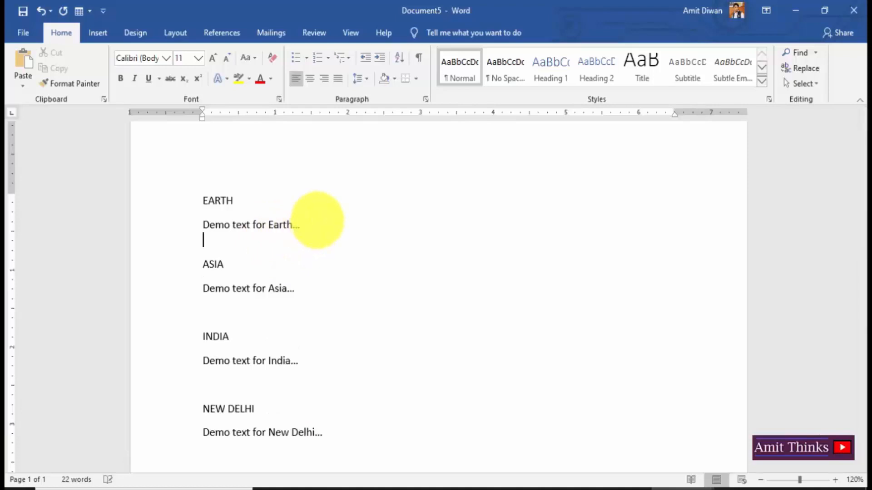
pyautogui.doubleClick(215, 200)
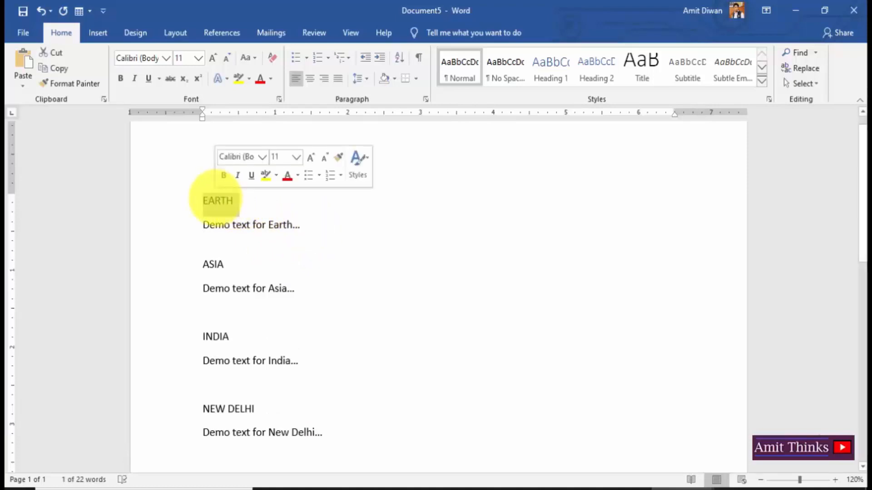
pyautogui.click(219, 278)
pyautogui.click(228, 409)
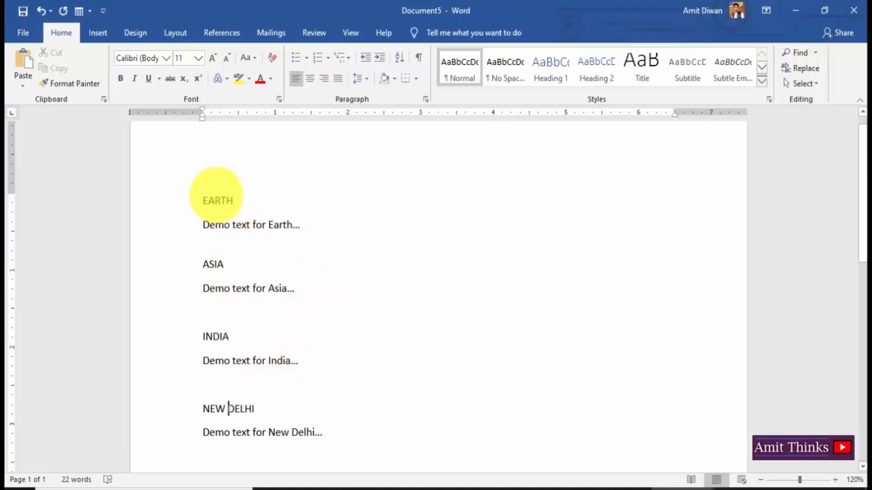
pyautogui.doubleClick(215, 200)
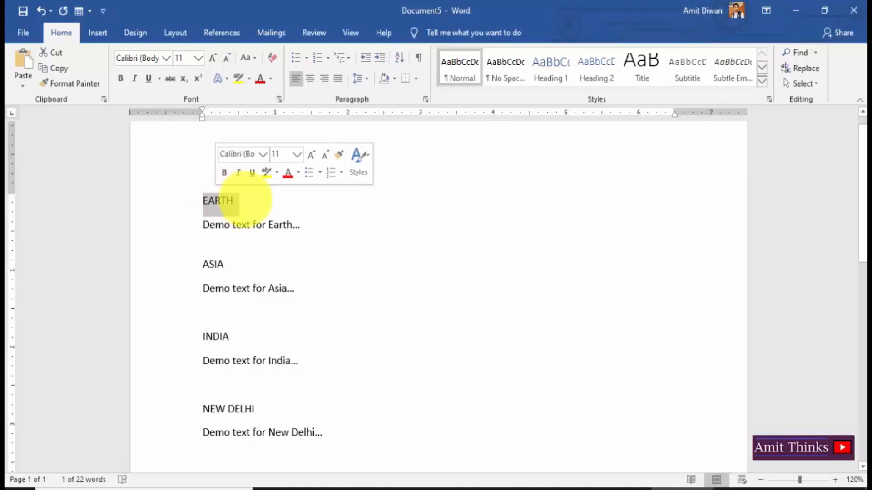
pyautogui.click(230, 200)
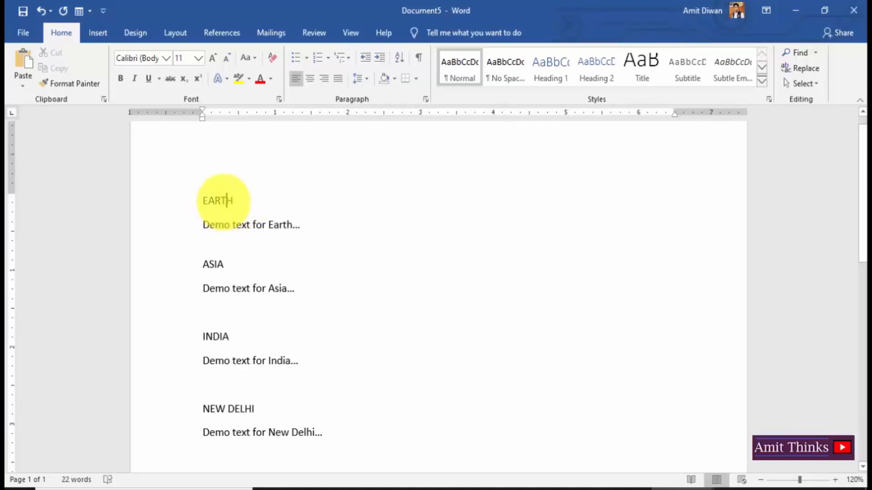
# Apply the Heading 1 style to the EARTH line.
pyautogui.doubleClick(221, 201)
pyautogui.doubleClick(224, 200)
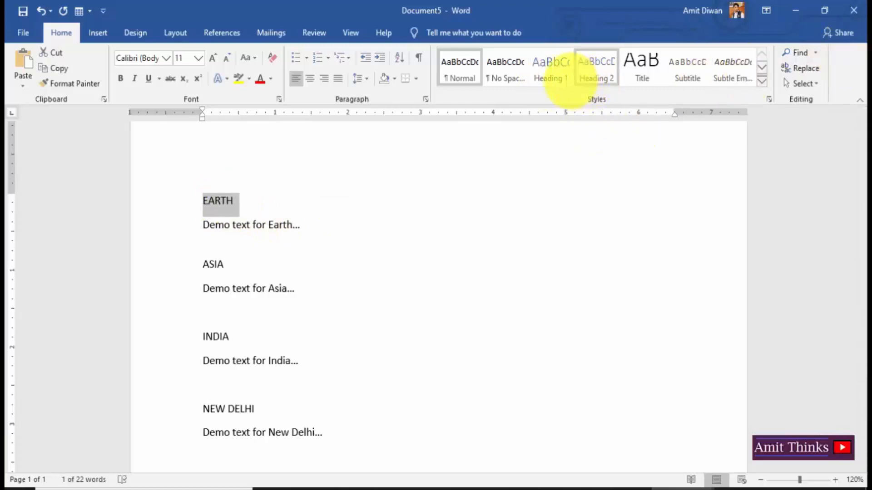
pyautogui.click(562, 71)
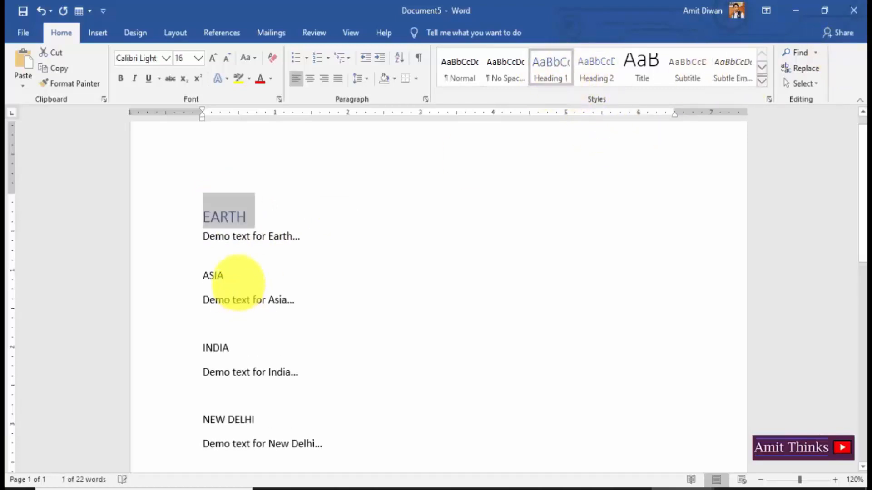
# Apply the Heading 2 style to the ASIA line and the Heading 3 style to the INDIA line.
pyautogui.click(221, 276)
pyautogui.doubleClick(218, 276)
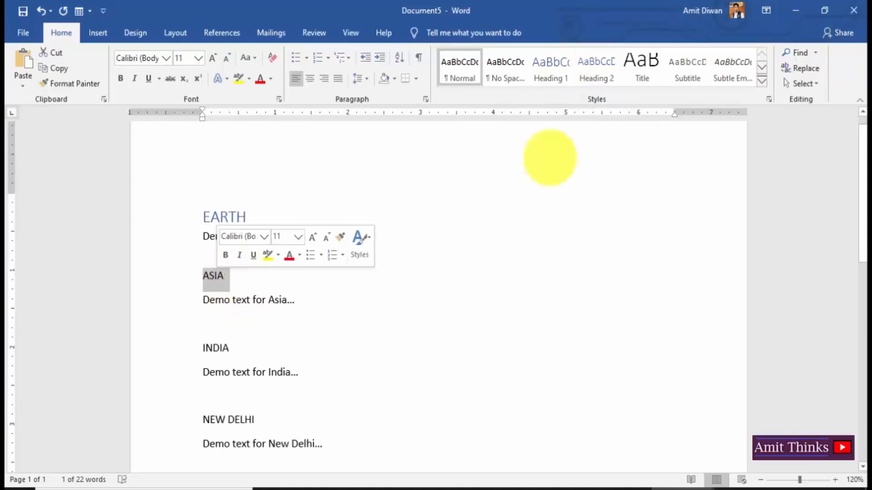
pyautogui.click(596, 69)
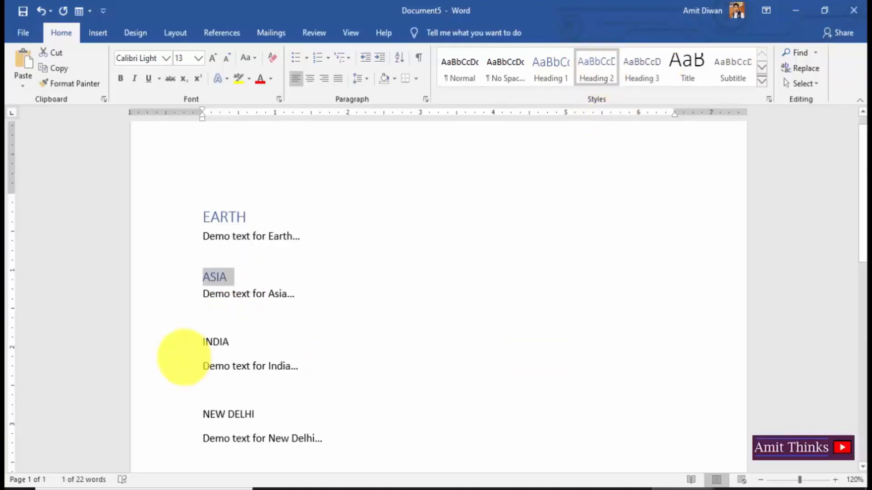
pyautogui.doubleClick(216, 342)
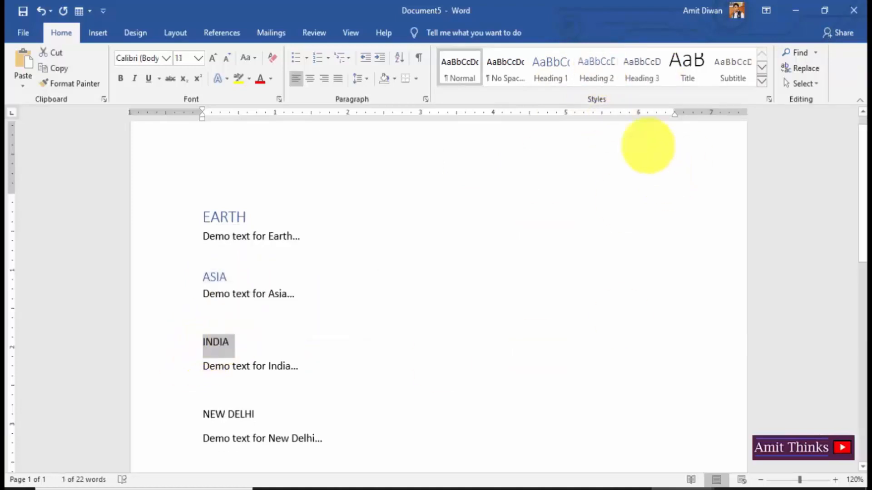
pyautogui.click(642, 68)
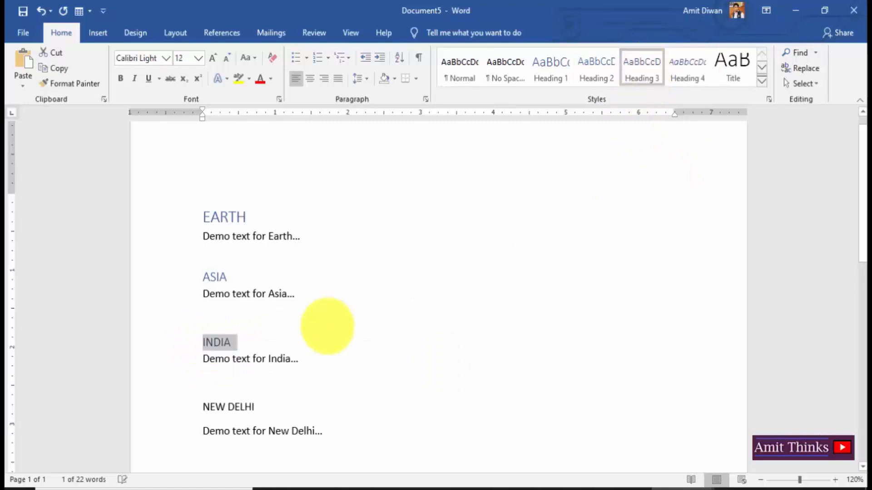
# Delete the NEW DELHI line together with its demo text.
pyautogui.click(325, 328)
pyautogui.moveTo(202, 405); pyautogui.dragTo(340, 426)
pyautogui.press('Delete')
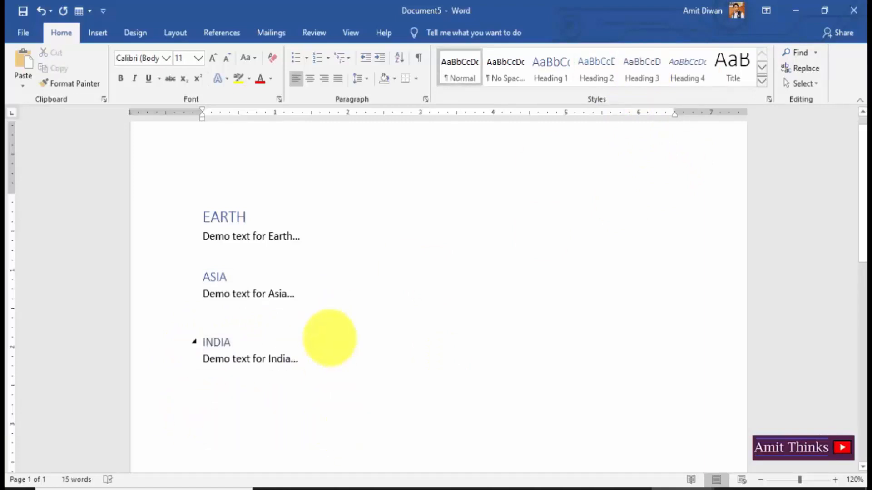
# Check which heading style is applied to each of the EARTH, ASIA and INDIA lines.
pyautogui.doubleClick(225, 218)
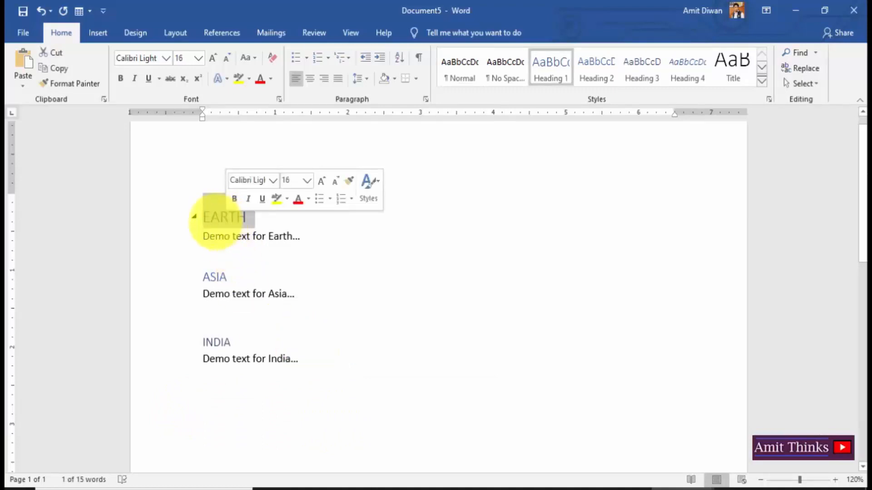
pyautogui.click(228, 217)
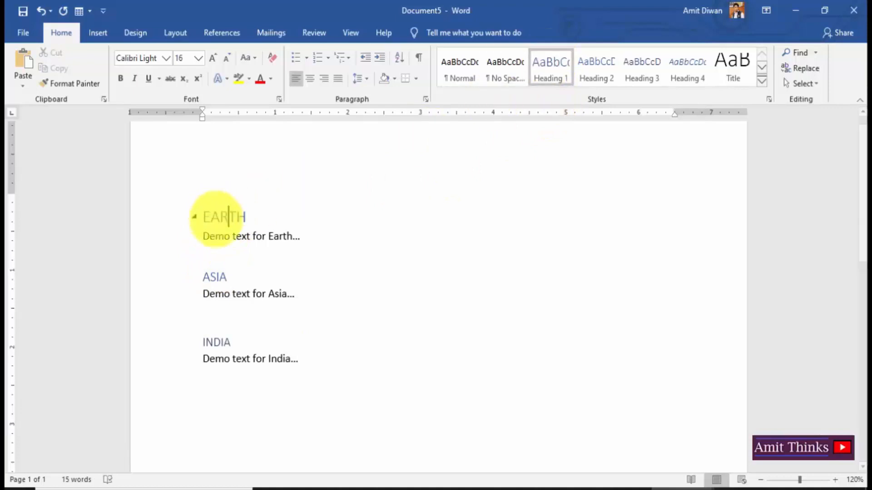
pyautogui.click(209, 276)
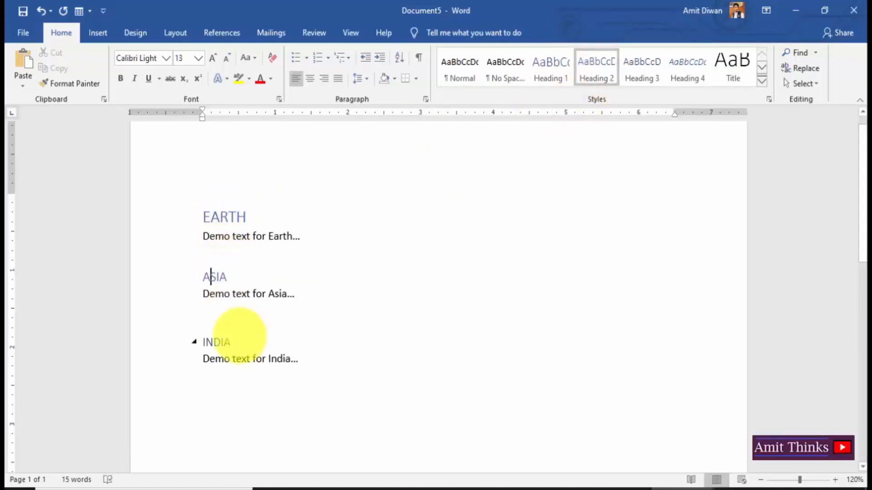
pyautogui.click(214, 342)
pyautogui.click(245, 342)
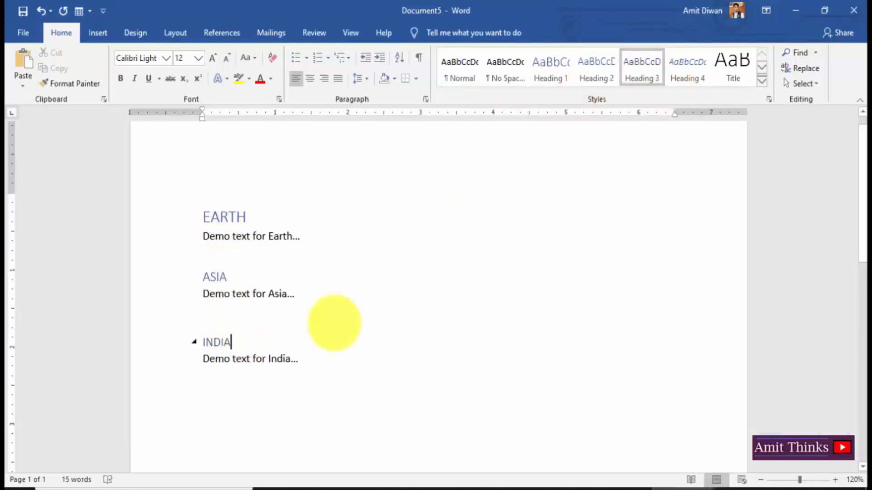
# Copy the "Demo text for Earth..." line and paste it repeatedly on new lines beneath the EARTH heading's demo text.
pyautogui.moveTo(859, 261); pyautogui.dragTo(856, 132)
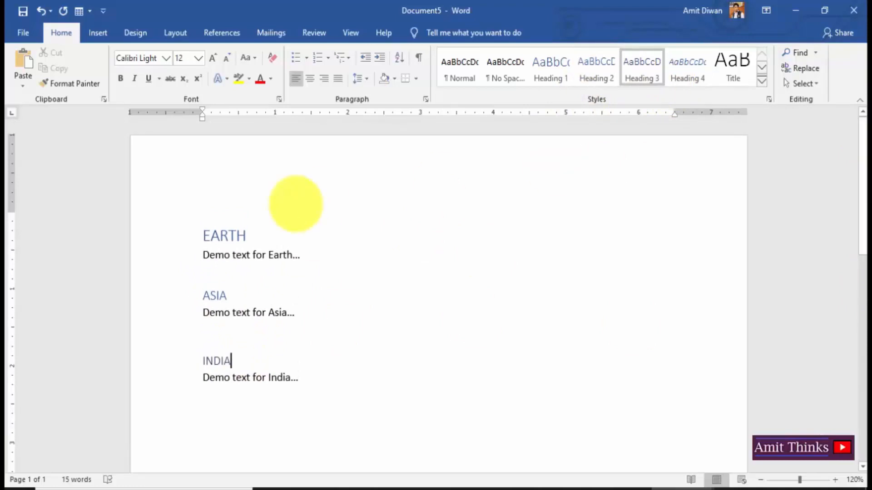
pyautogui.moveTo(320, 258); pyautogui.dragTo(205, 259)
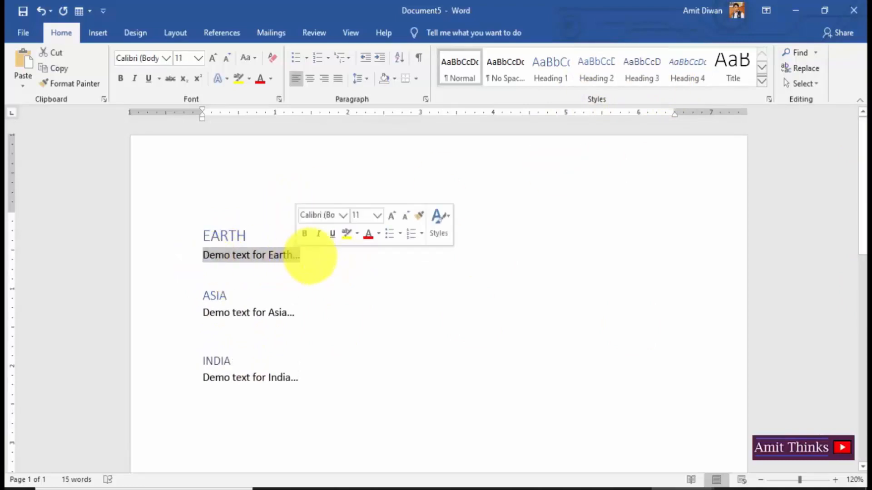
pyautogui.hotkey('ctrl', 'c')
pyautogui.click(310, 256)
pyautogui.press('Return')
pyautogui.hotkey('ctrl', 'v')
pyautogui.hotkey('ctrl', 'v')
pyautogui.press('Return')
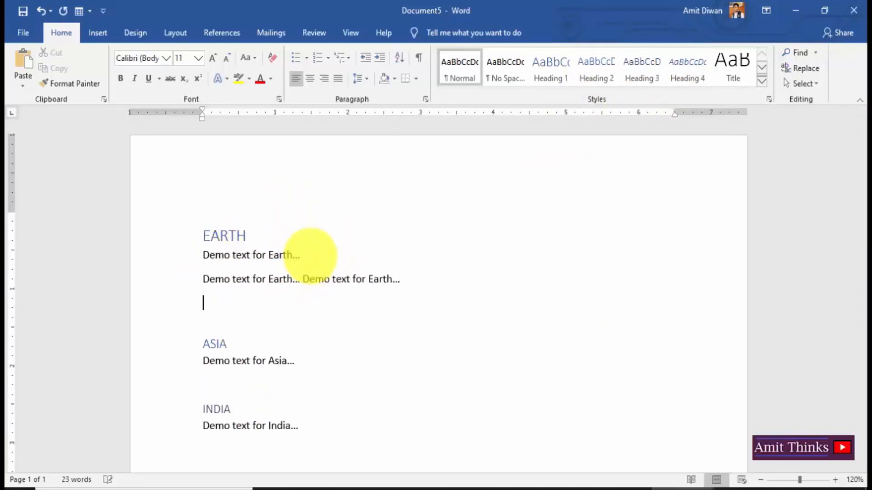
pyautogui.hotkey('ctrl', 'v')
pyautogui.press('Return')
pyautogui.hotkey('ctrl', 'v')
pyautogui.press('Return')
pyautogui.hotkey('ctrl', 'v')
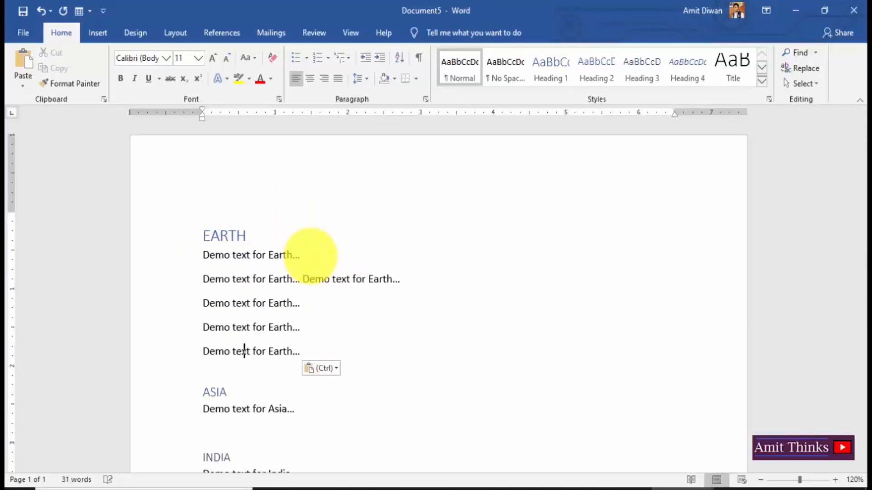
pyautogui.press('Return')
pyautogui.hotkey('ctrl', 'Return')
pyautogui.write('b')
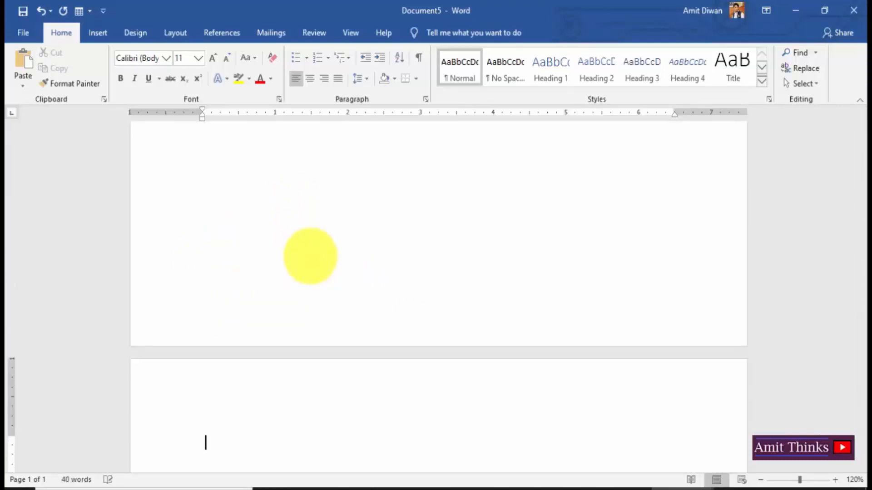
pyautogui.press('BackSpace')
pyautogui.press('BackSpace')
# Duplicate the Earth demo lines repeatedly above the ASIA heading to lengthen the EARTH section.
pyautogui.hotkey('shift', 'Up')
pyautogui.hotkey('shift', 'Up')
pyautogui.hotkey('shift', 'Up')
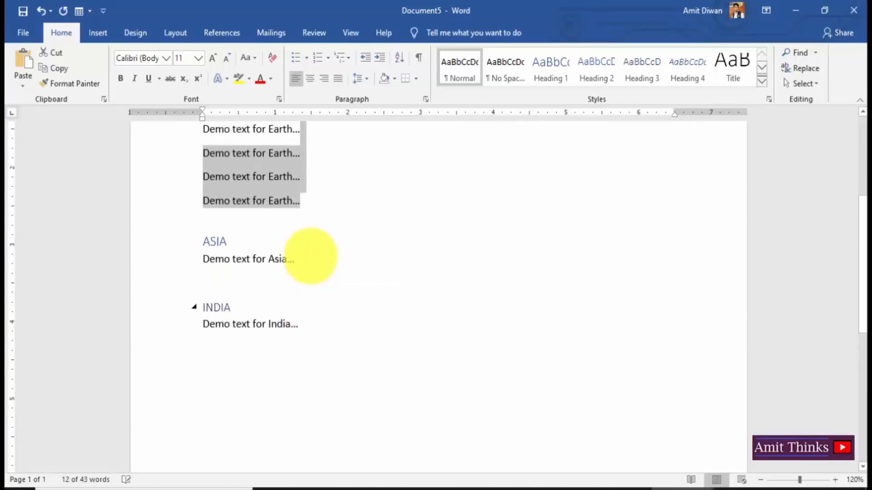
pyautogui.click(318, 195)
pyautogui.press('Return')
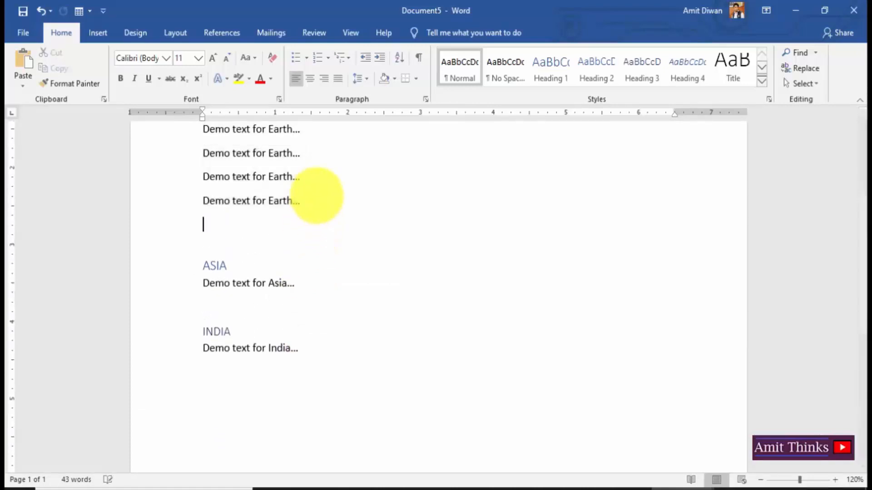
pyautogui.hotkey('ctrl', 'v')
pyautogui.hotkey('ctrl', 'v')
pyautogui.hotkey('ctrl', 'v')
pyautogui.hotkey('ctrl', 'v')
pyautogui.hotkey('ctrl', 'v')
pyautogui.hotkey('ctrl', 'v')
pyautogui.hotkey('ctrl', 'v')
pyautogui.hotkey('ctrl', 'v')
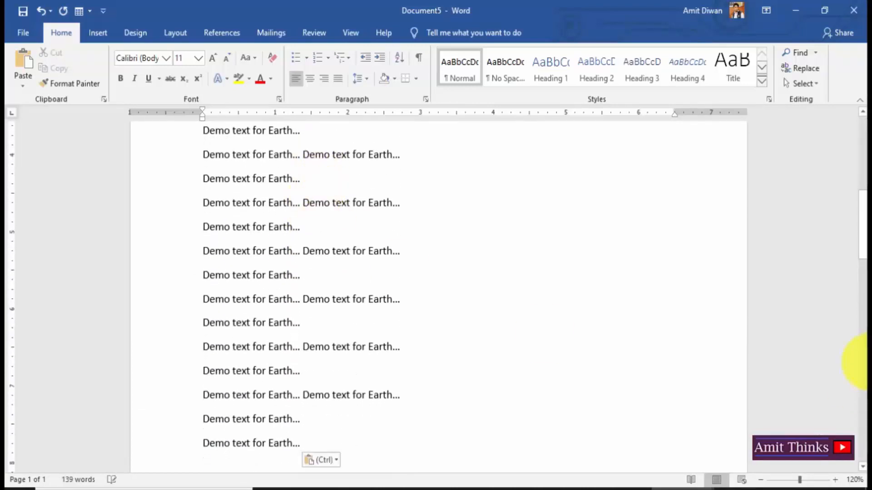
# Copy the "Demo text for Asia..." line and paste it several times beneath the ASIA heading.
pyautogui.click(863, 367)
pyautogui.moveTo(203, 162); pyautogui.dragTo(320, 177)
pyautogui.click(320, 177)
pyautogui.hotkey('ctrl', 'v')
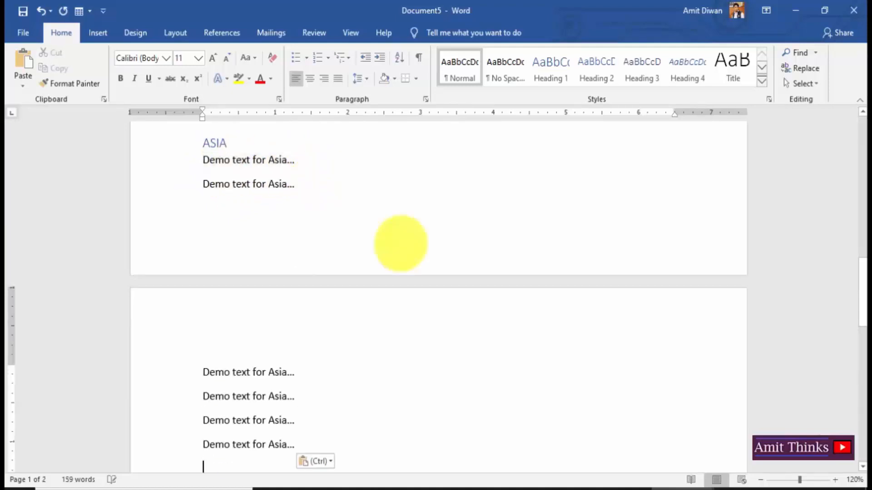
# Copy the "Demo text for India..." line and paste it repeatedly beneath the INDIA heading to fill the section.
pyautogui.scroll(-10, 416, 242)
pyautogui.moveTo(204, 170); pyautogui.dragTo(321, 165)
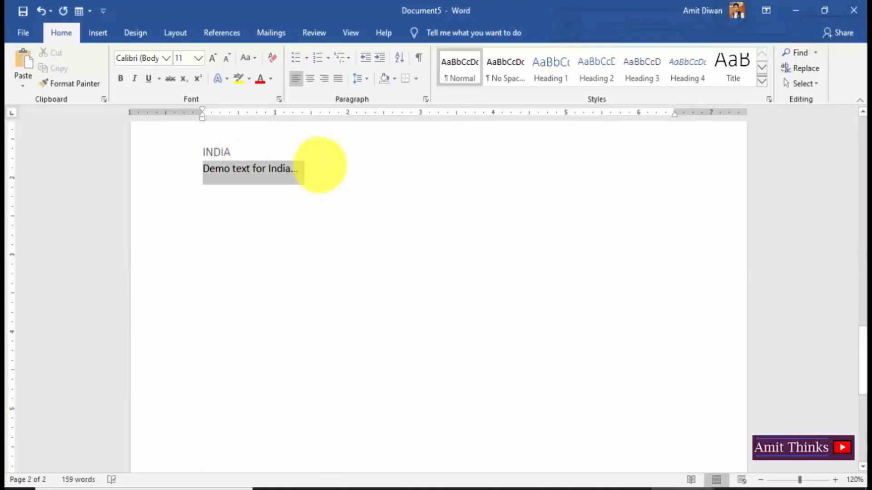
pyautogui.hotkey('ctrl', 'c')
pyautogui.click(321, 165)
pyautogui.press('Return')
pyautogui.hotkey('ctrl', 'v')
pyautogui.hotkey('ctrl', 'v')
pyautogui.hotkey('ctrl', 'v')
pyautogui.hotkey('ctrl', 'v')
pyautogui.hotkey('ctrl', 'v')
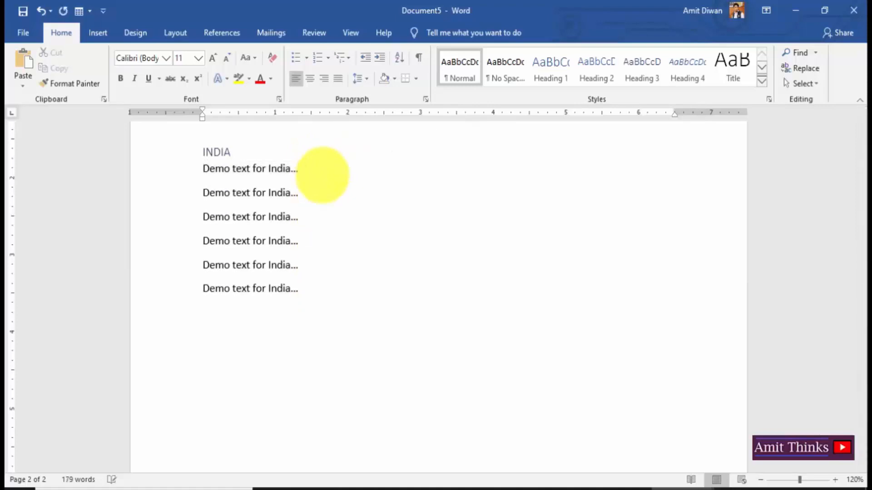
pyautogui.hotkey('ctrl', 'v')
pyautogui.hotkey('ctrl', 'v')
pyautogui.hotkey('ctrl', 'v')
pyautogui.hotkey('ctrl', 'v')
pyautogui.hotkey('ctrl', 'v')
pyautogui.hotkey('ctrl', 'v')
pyautogui.hotkey('ctrl', 'v')
pyautogui.hotkey('ctrl', 'v')
pyautogui.hotkey('ctrl', 'v')
pyautogui.hotkey('ctrl', 'v')
pyautogui.hotkey('ctrl', 'v')
pyautogui.hotkey('ctrl', 'v')
pyautogui.hotkey('ctrl', 'v')
pyautogui.hotkey('ctrl', 'v')
pyautogui.hotkey('ctrl', 'v')
pyautogui.hotkey('ctrl', 'v')
pyautogui.hotkey('ctrl', 'v')
pyautogui.hotkey('ctrl', 'v')
pyautogui.hotkey('ctrl', 'v')
# Copy the first two Asia demo lines and paste them repeatedly below to extend the ASIA section.
pyautogui.click(862, 202)
pyautogui.click(863, 202)
pyautogui.click(863, 202)
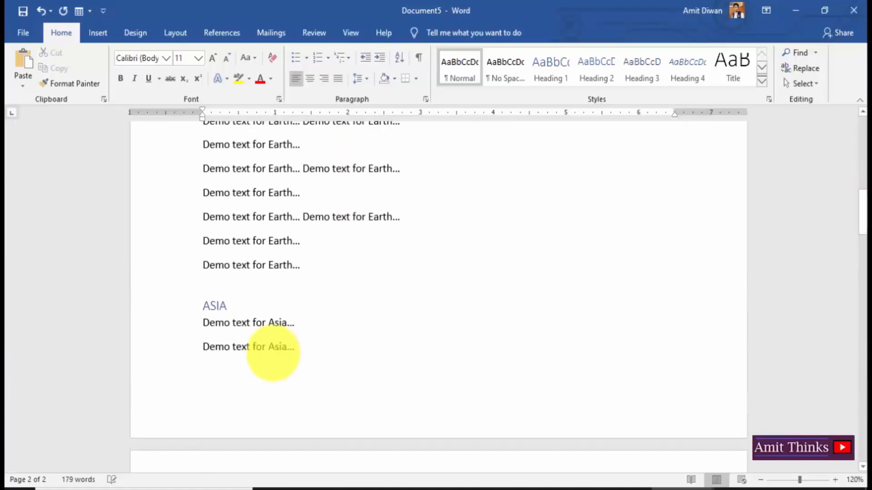
pyautogui.moveTo(204, 322); pyautogui.dragTo(299, 348)
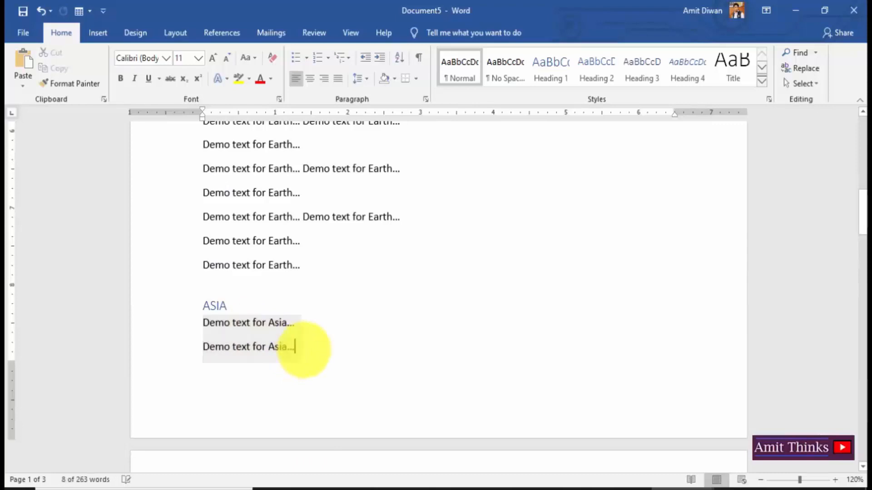
pyautogui.hotkey('ctrl', 'c')
pyautogui.click(299, 349)
pyautogui.press('Return')
pyautogui.hotkey('ctrl', 'v')
pyautogui.hotkey('ctrl', 'v')
pyautogui.hotkey('ctrl', 'v')
pyautogui.hotkey('ctrl', 'v')
pyautogui.hotkey('ctrl', 'v')
pyautogui.hotkey('ctrl', 'v')
pyautogui.hotkey('ctrl', 'v')
pyautogui.hotkey('ctrl', 'v')
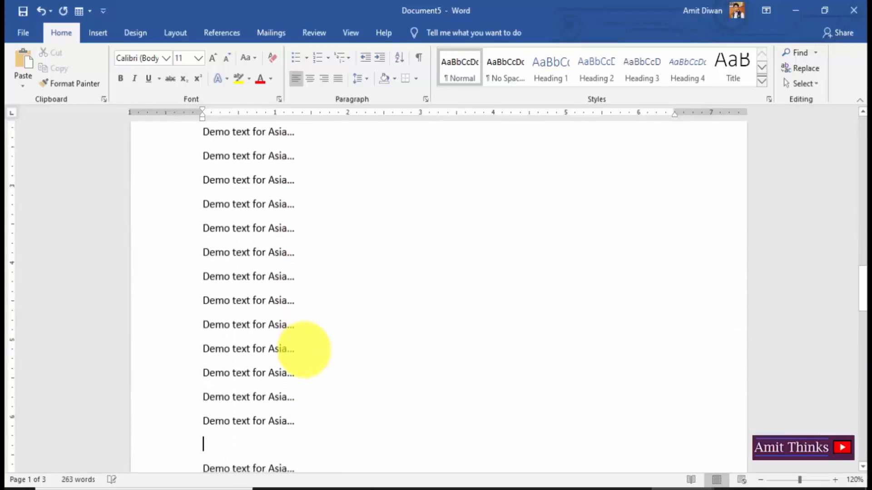
pyautogui.hotkey('ctrl', 'v')
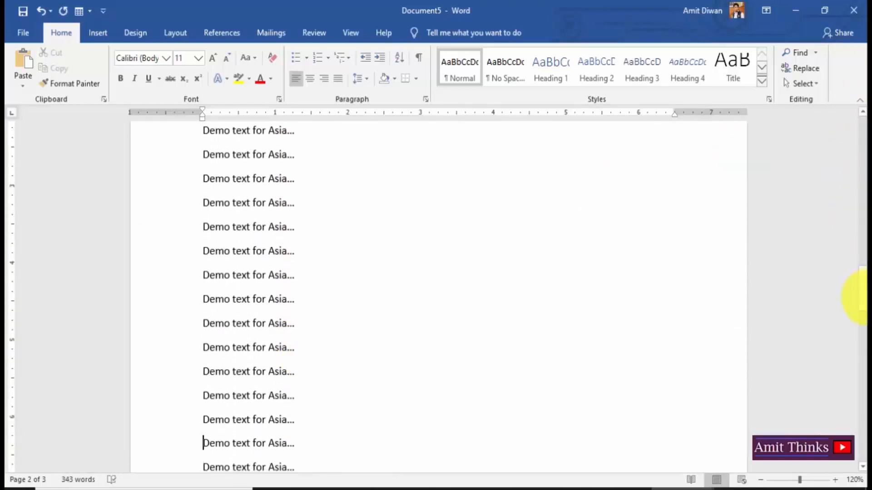
# Insert a page break before the EARTH heading and place the cursor on the empty first page.
pyautogui.moveTo(862, 298); pyautogui.dragTo(861, 141)
pyautogui.click(288, 220)
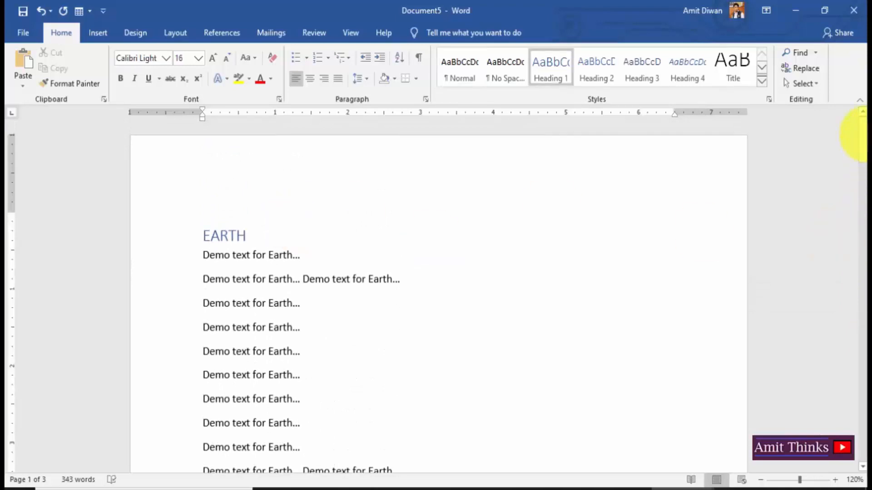
pyautogui.moveTo(860, 135)
pyautogui.mouseDown()
pyautogui.moveTo(856, 399)
pyautogui.moveTo(859, 121)
pyautogui.mouseUp()
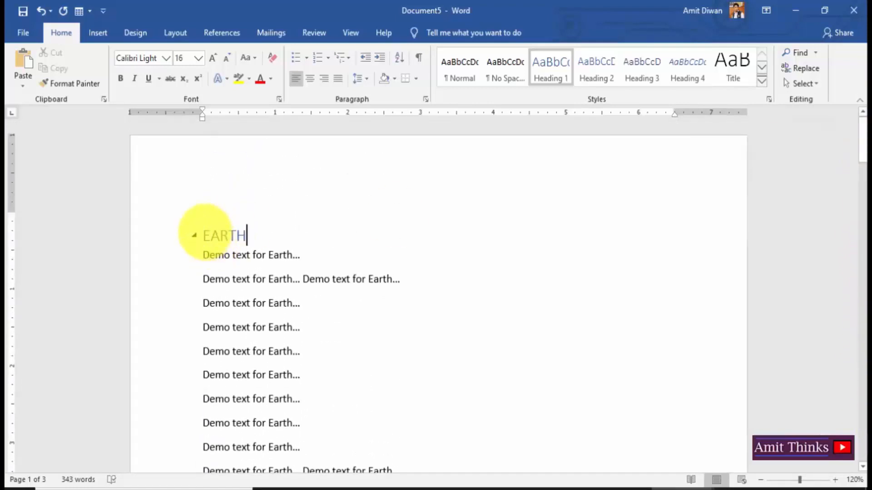
pyautogui.click(204, 232)
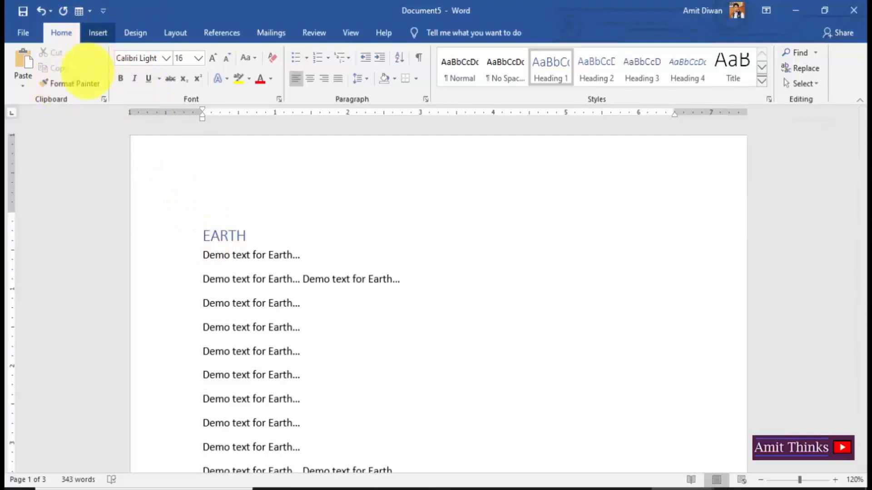
pyautogui.click(97, 32)
pyautogui.click(41, 83)
pyautogui.moveTo(860, 194); pyautogui.dragTo(859, 109)
pyautogui.click(218, 222)
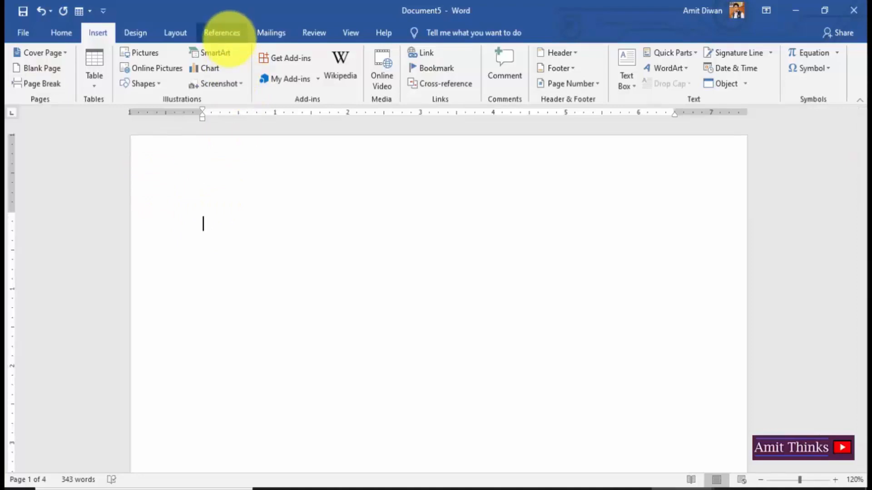
# Insert the built-in Automatic Table 2 table of contents on the empty first page.
pyautogui.click(222, 33)
pyautogui.click(45, 78)
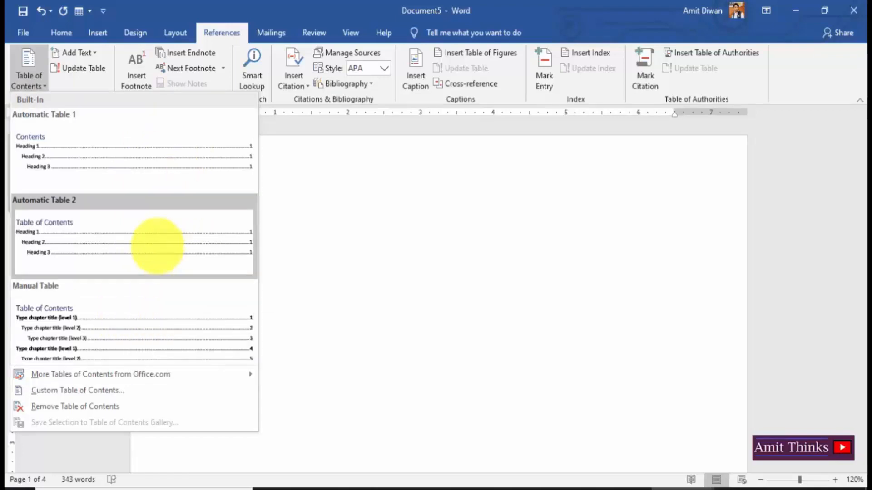
pyautogui.click(156, 245)
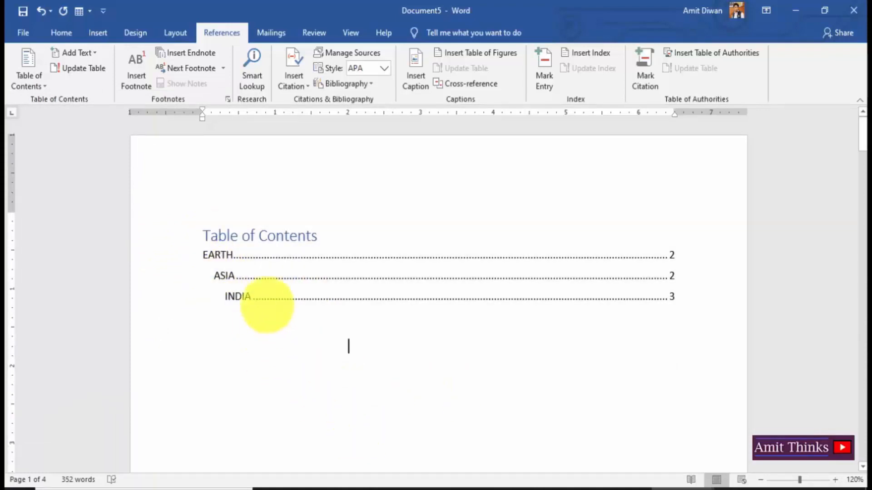
# Follow the INDIA link in the table of contents to its heading, then return to the first page.
pyautogui.click(220, 272)
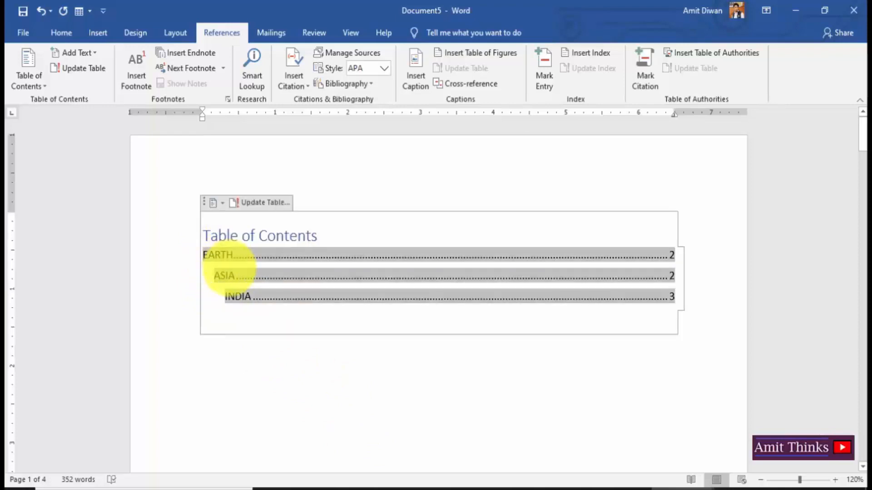
pyautogui.click(246, 296)
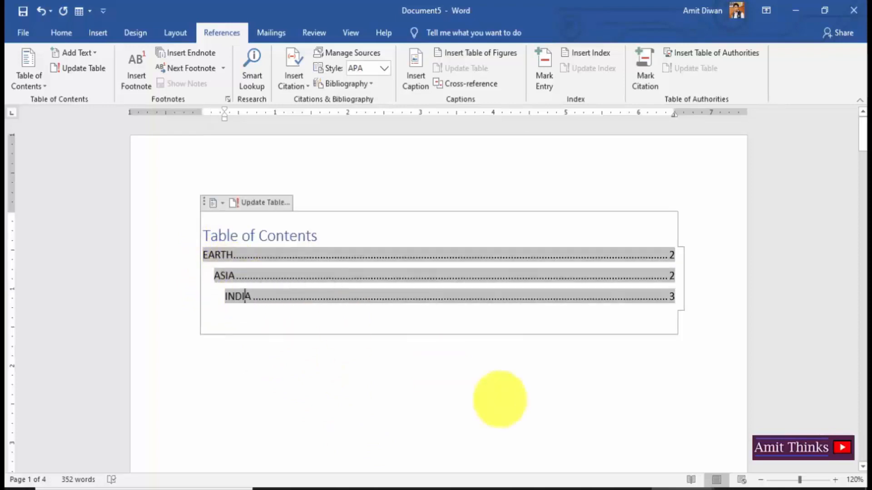
pyautogui.click(498, 399)
pyautogui.click(59, 32)
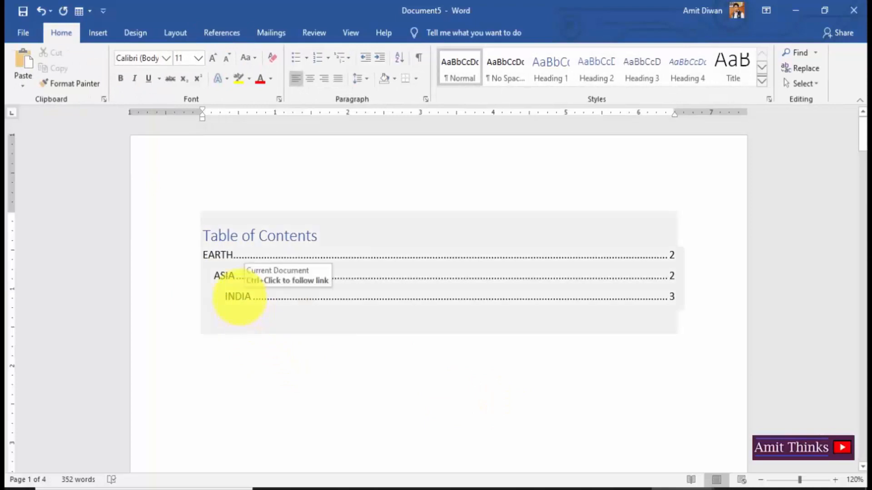
pyautogui.click(241, 300)
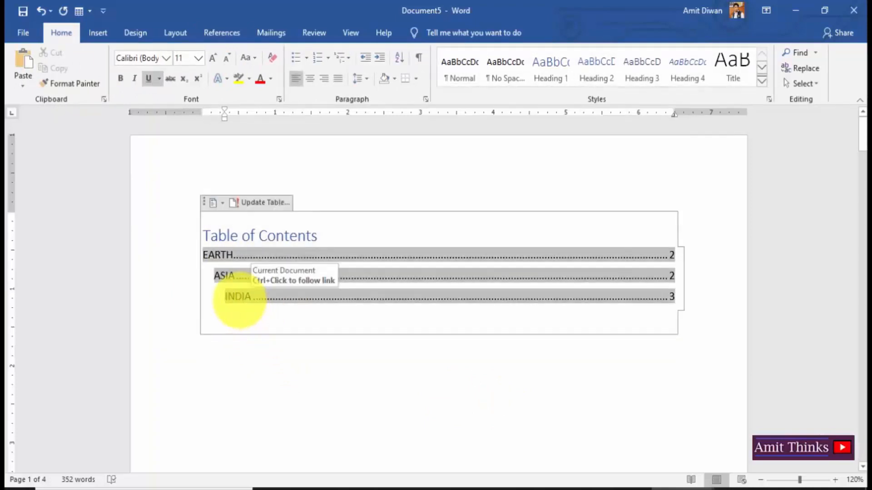
pyautogui.keyDown('ctrl'); pyautogui.click(242, 297); pyautogui.keyUp('ctrl')
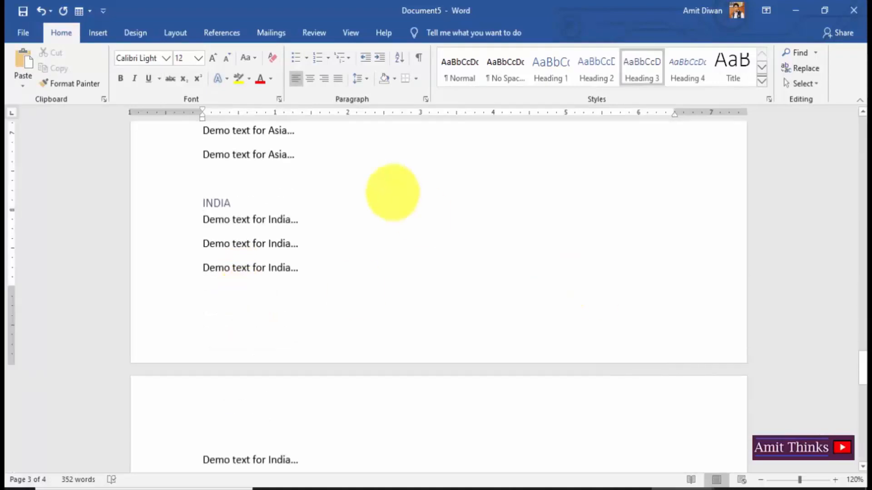
pyautogui.doubleClick(217, 202)
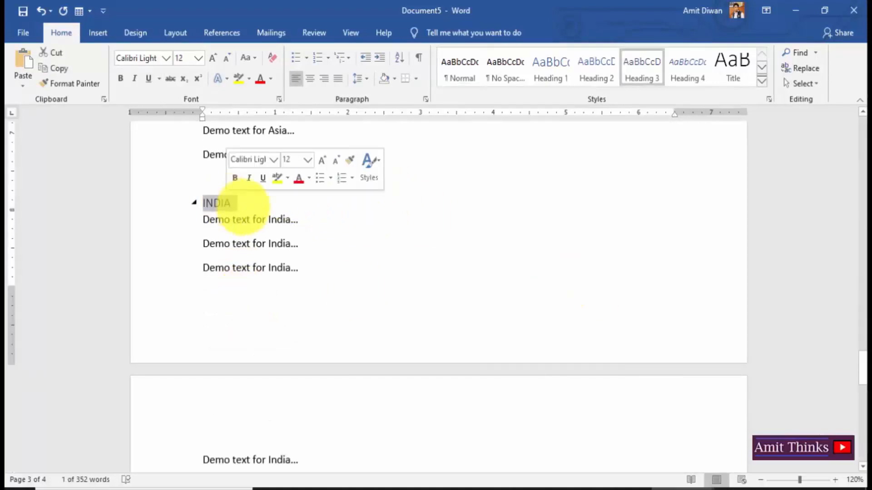
pyautogui.moveTo(864, 369); pyautogui.dragTo(864, 157)
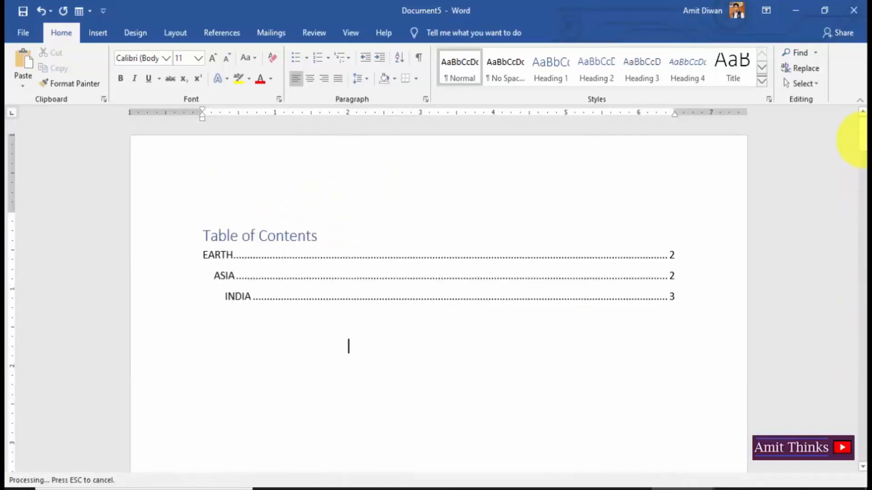
# Copy the INDIA heading with all its demo lines and paste the block after the existing INDIA section.
pyautogui.moveTo(861, 127); pyautogui.dragTo(860, 363)
pyautogui.click(238, 191)
pyautogui.moveTo(203, 216); pyautogui.dragTo(321, 255)
pyautogui.hotkey('ctrl', 'v')
pyautogui.scroll(-10, 858, 213)
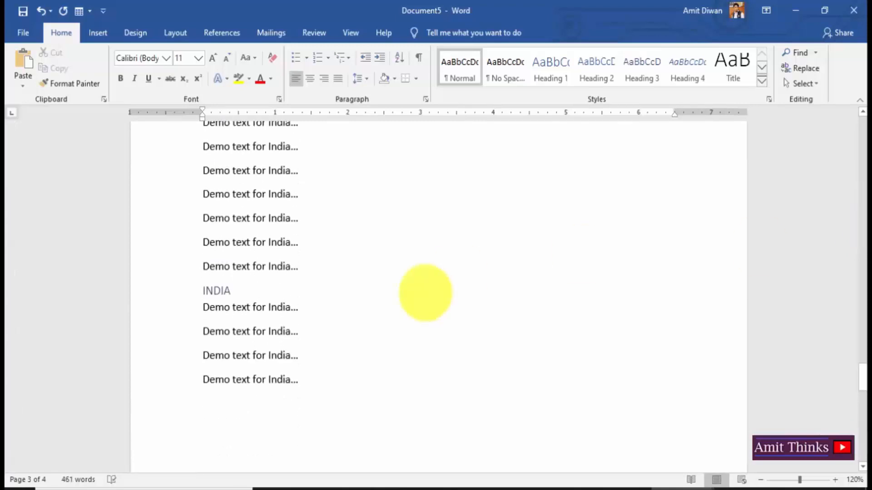
# Rename the duplicated INDIA heading to Bhutan and replace its demo lines with "Demo text for Bhutan...".
pyautogui.doubleClick(218, 292)
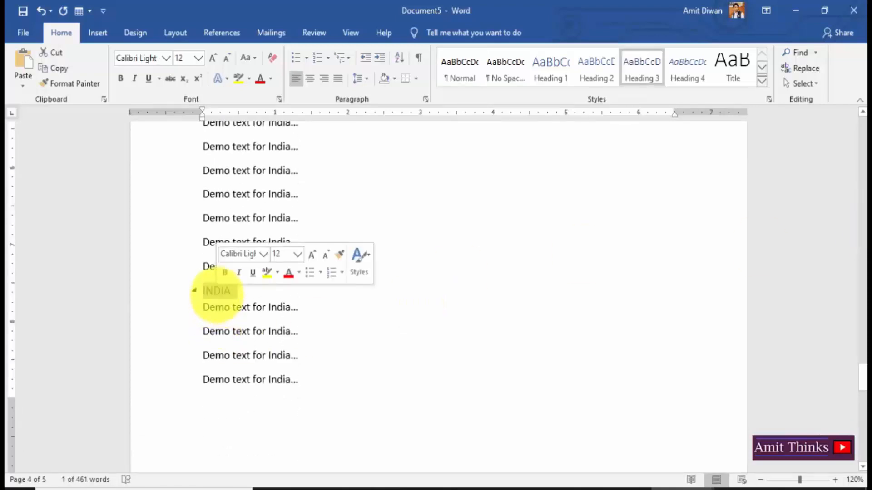
pyautogui.write('Bhutan')
pyautogui.press('BackSpace')
pyautogui.press('BackSpace')
pyautogui.press('BackSpace')
pyautogui.press('BackSpace')
pyautogui.press('BackSpace')
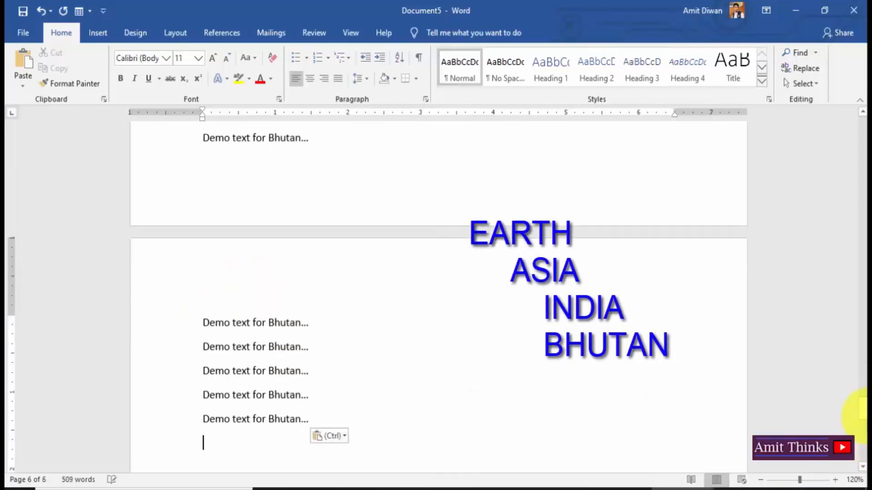
# Return to the first page and update the entire table of contents.
pyautogui.moveTo(863, 411); pyautogui.dragTo(859, 91)
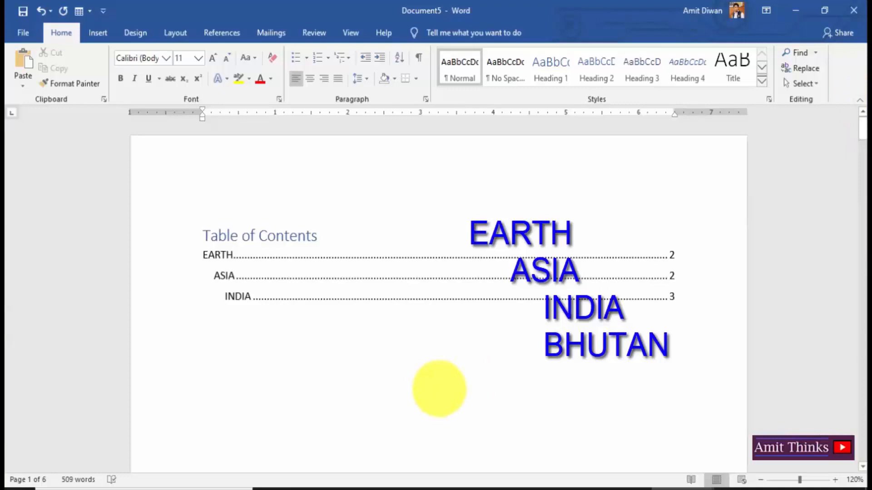
pyautogui.moveTo(861, 129)
pyautogui.mouseDown()
pyautogui.moveTo(861, 421)
pyautogui.moveTo(858, 120)
pyautogui.mouseUp()
pyautogui.click(278, 320)
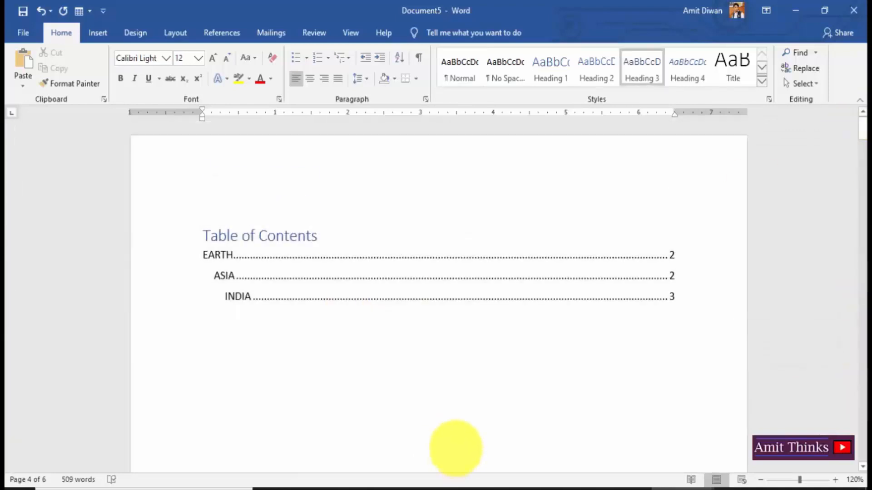
pyautogui.click(469, 395)
pyautogui.click(369, 228)
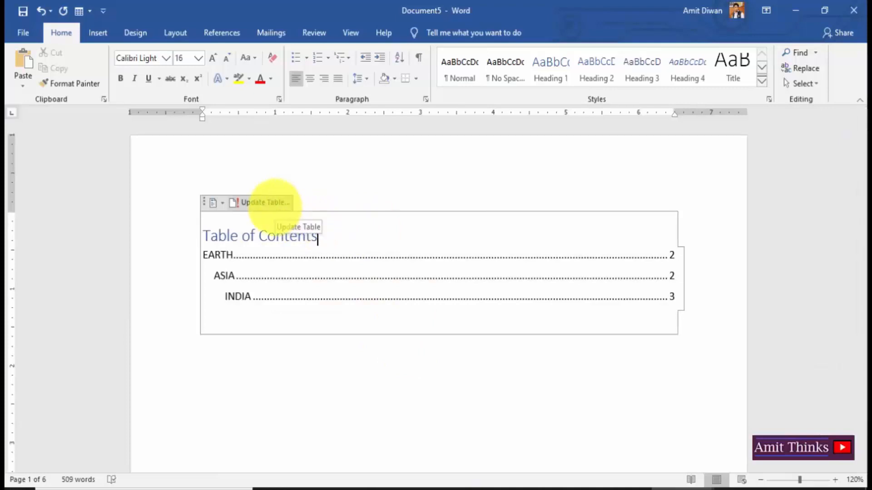
pyautogui.click(273, 202)
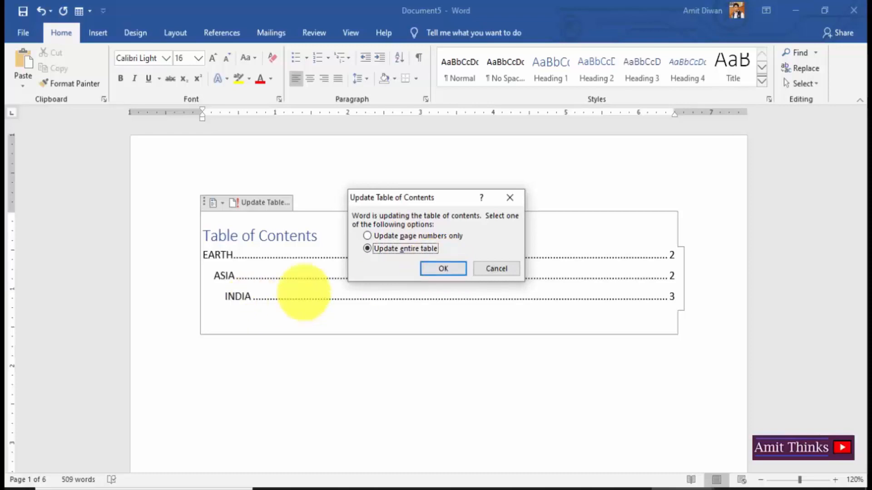
pyautogui.click(443, 269)
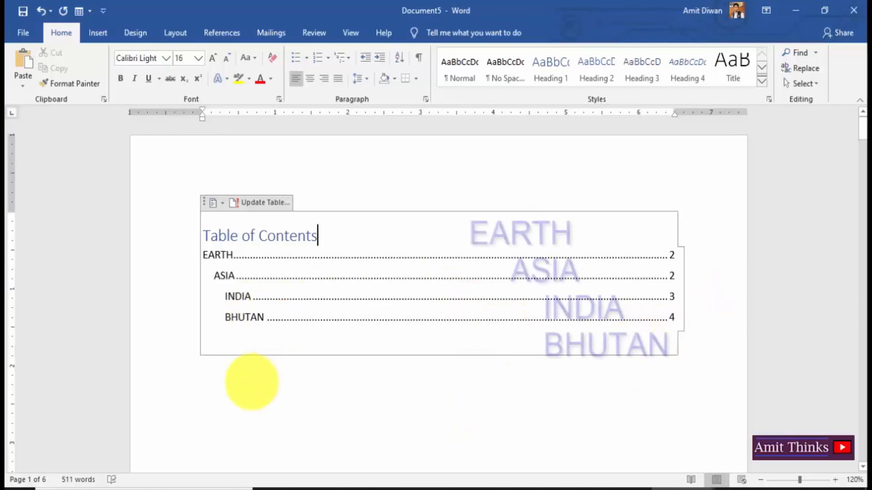
pyautogui.click(251, 384)
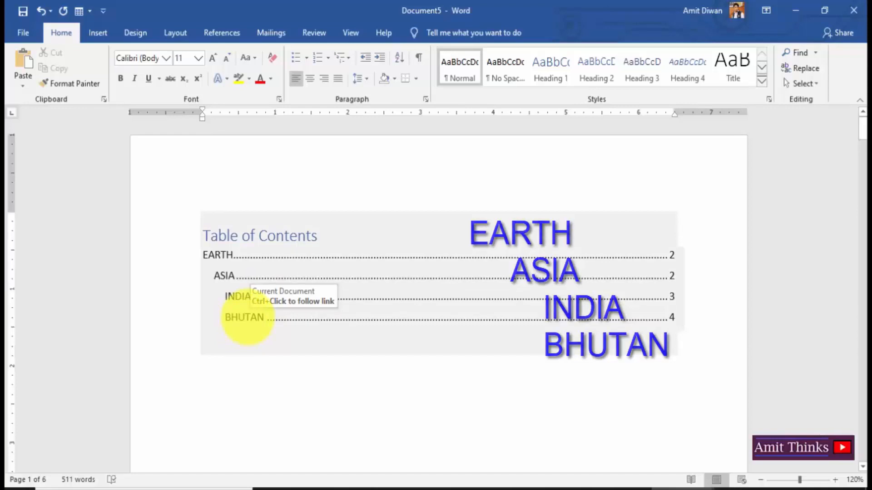
# Follow the BHUTAN link in the table of contents to its heading, and go back to the EARTH heading.
pyautogui.tripleClick(248, 318)
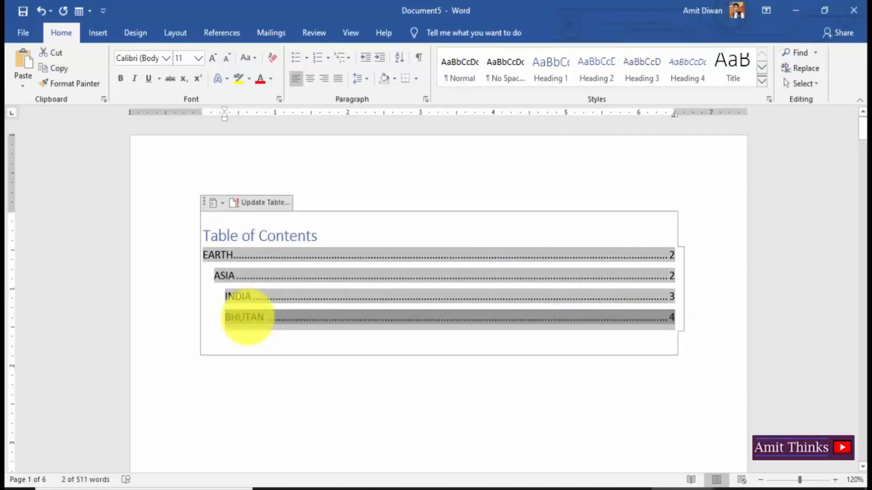
pyautogui.keyDown('ctrl'); pyautogui.click(246, 320); pyautogui.keyUp('ctrl')
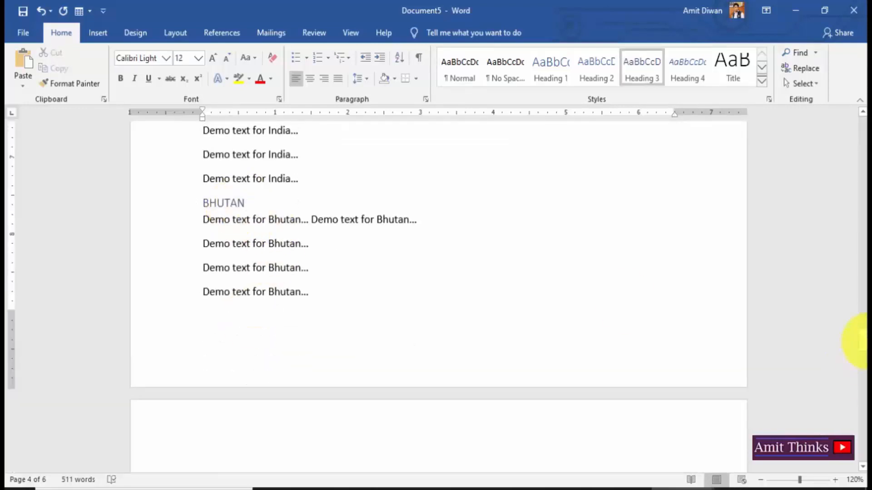
pyautogui.moveTo(861, 338); pyautogui.dragTo(862, 186)
pyautogui.click(266, 175)
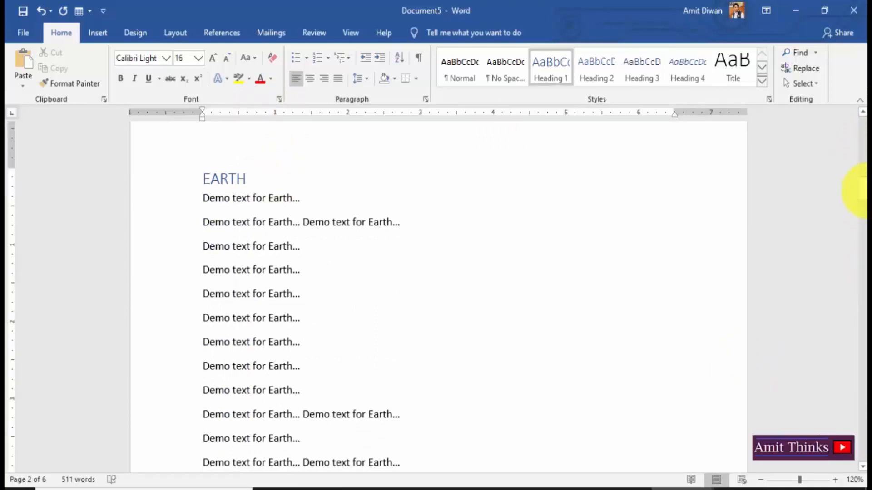
# Zoom the document out to 100% with the EARTH heading on page 2 in view.
pyautogui.moveTo(862, 191); pyautogui.dragTo(860, 184)
pyautogui.click(760, 480)
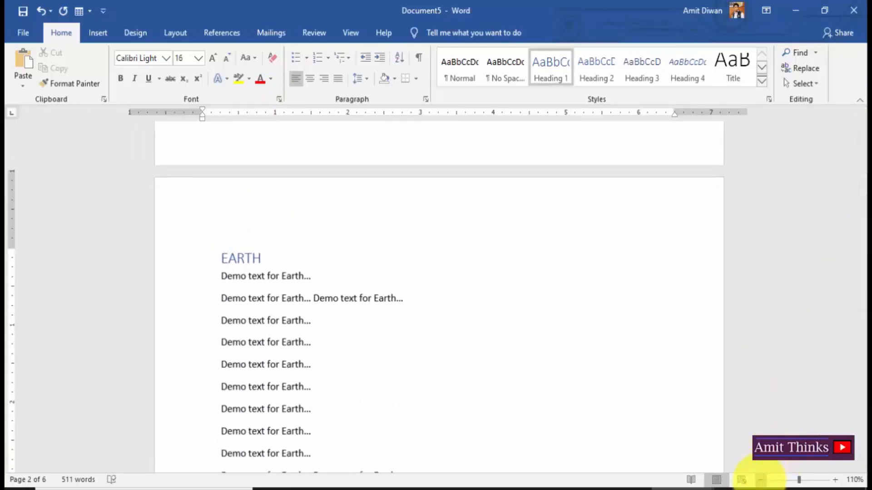
pyautogui.click(760, 480)
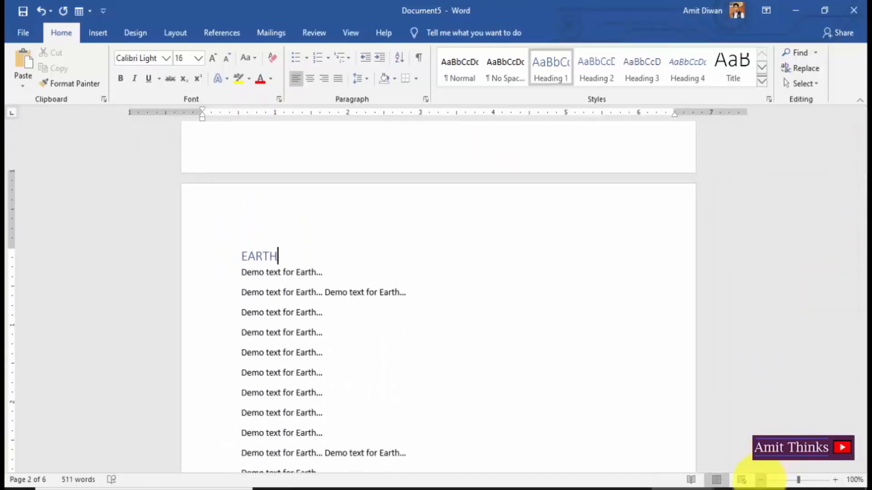
pyautogui.doubleClick(262, 258)
pyautogui.click(307, 259)
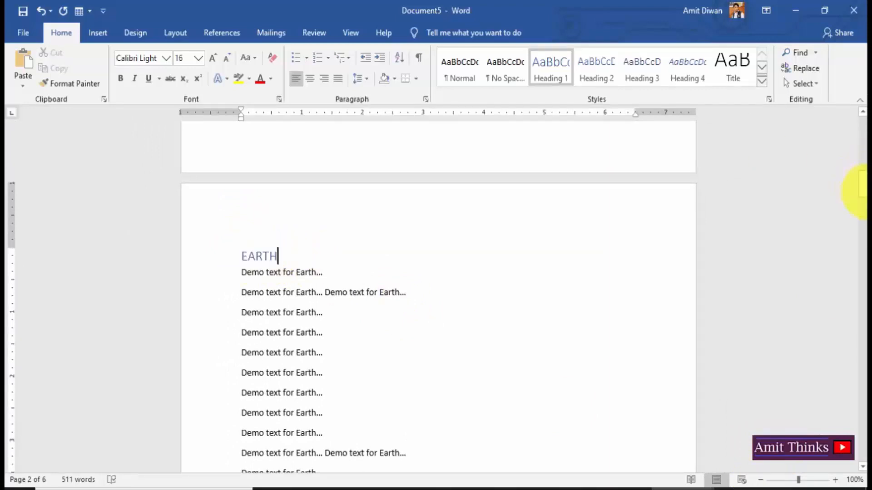
pyautogui.moveTo(864, 192); pyautogui.dragTo(864, 136)
pyautogui.click(863, 236)
pyautogui.click(863, 236)
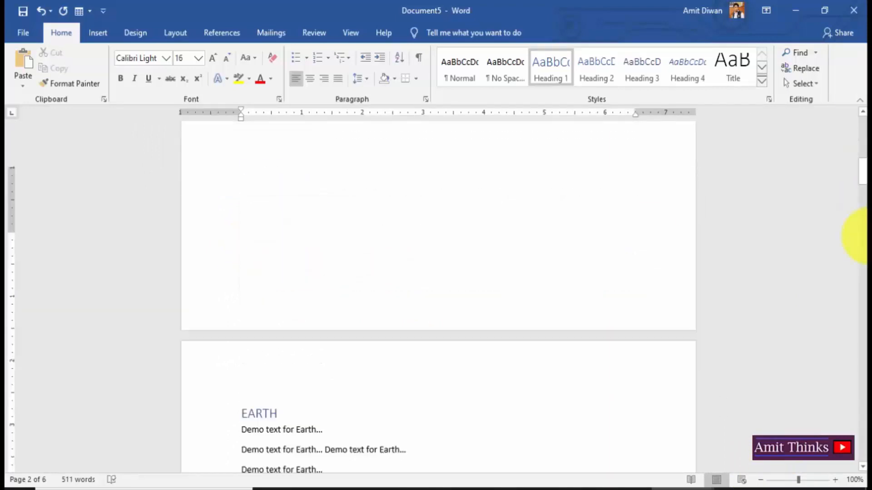
pyautogui.doubleClick(271, 244)
pyautogui.click(274, 242)
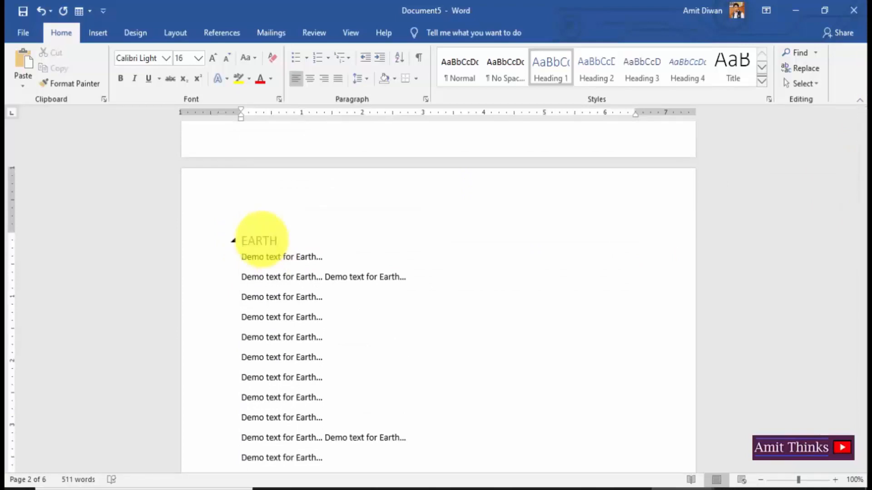
# Modify the Heading 1 style used by the EARTH heading, setting its font size to 20.
pyautogui.doubleClick(262, 240)
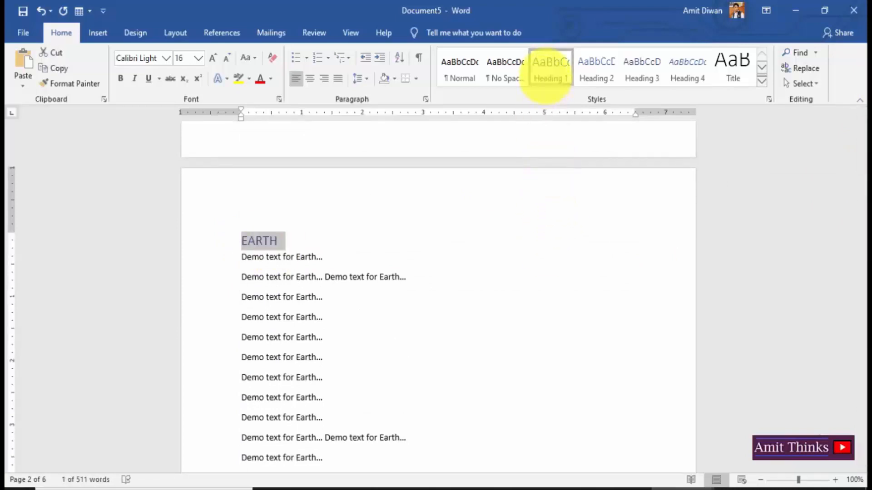
pyautogui.rightClick(550, 69)
pyautogui.click(601, 101)
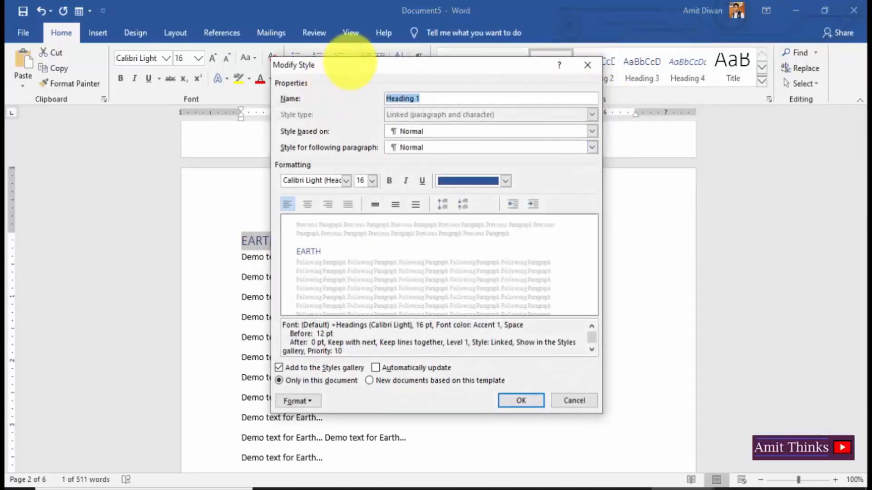
pyautogui.moveTo(350, 61); pyautogui.dragTo(527, 66)
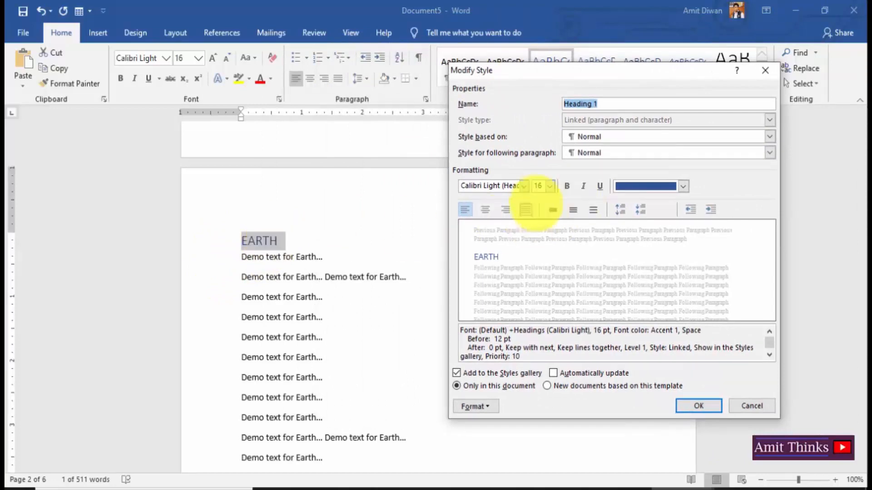
pyautogui.click(608, 104)
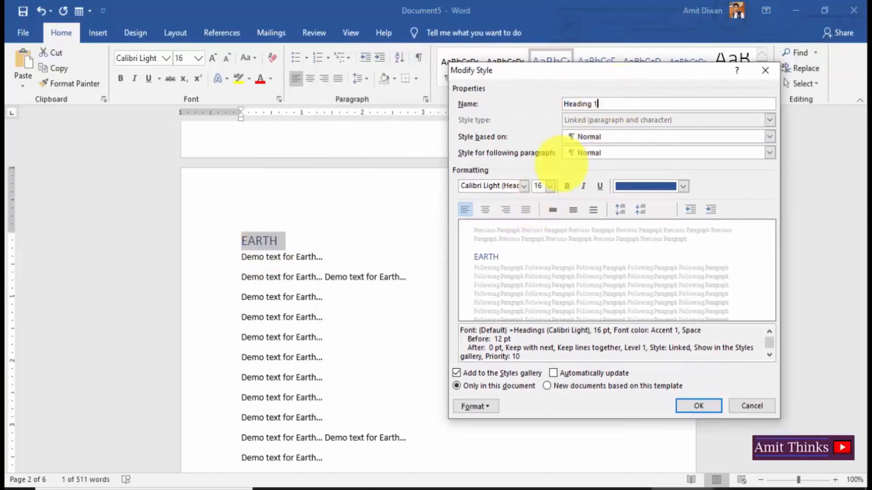
pyautogui.click(550, 186)
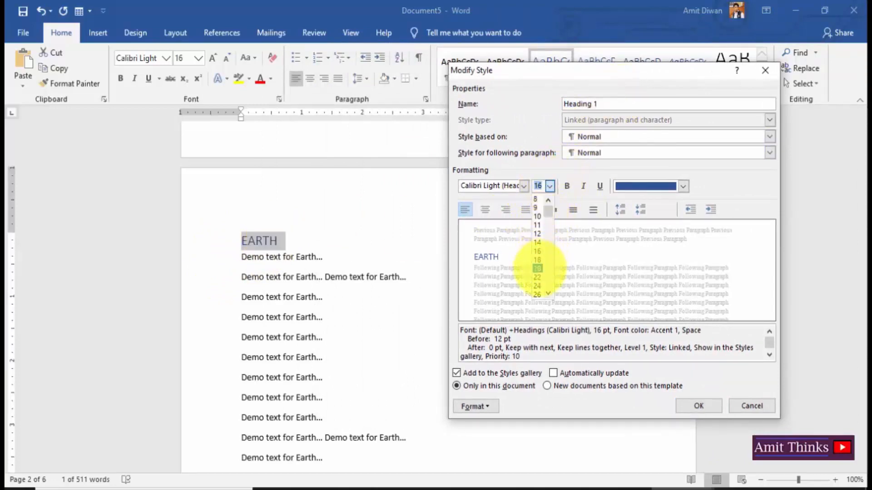
pyautogui.click(537, 269)
pyautogui.click(683, 187)
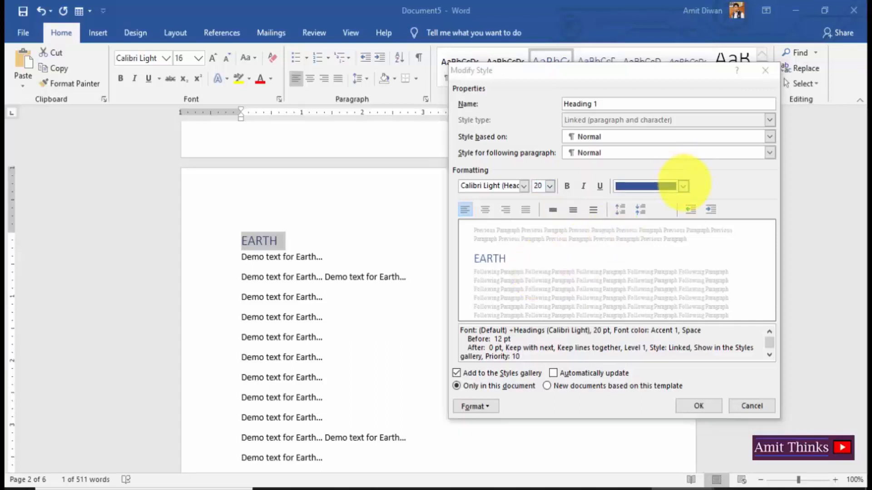
pyautogui.click(682, 186)
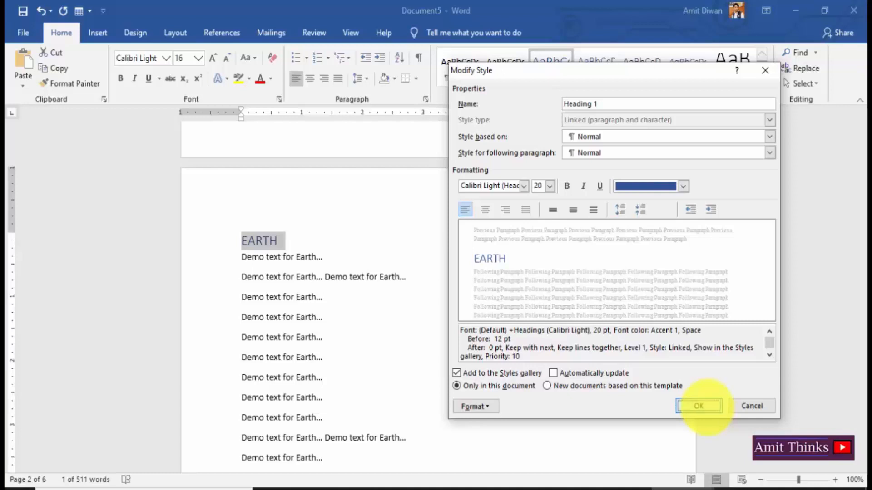
pyautogui.click(699, 405)
pyautogui.click(317, 241)
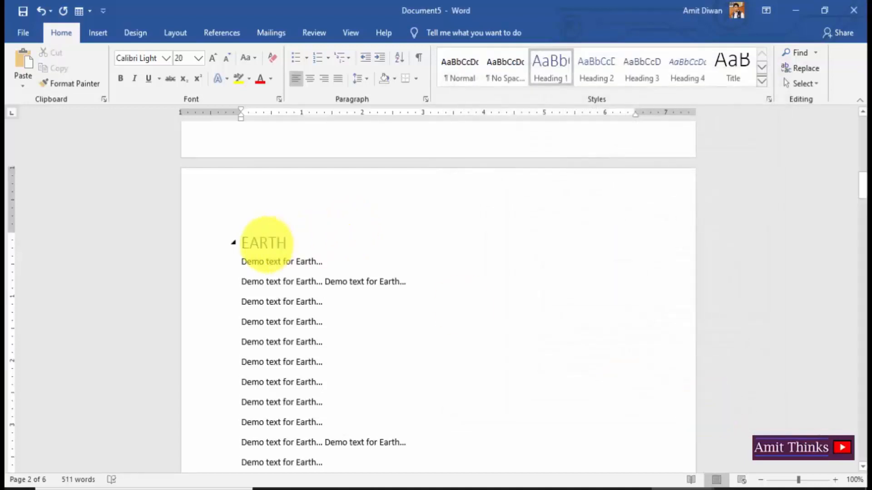
# Modify the Heading 2 style used by the ASIA heading, setting font size 16 and the orange Accent 2 font colour.
pyautogui.scroll(-5, 854, 295)
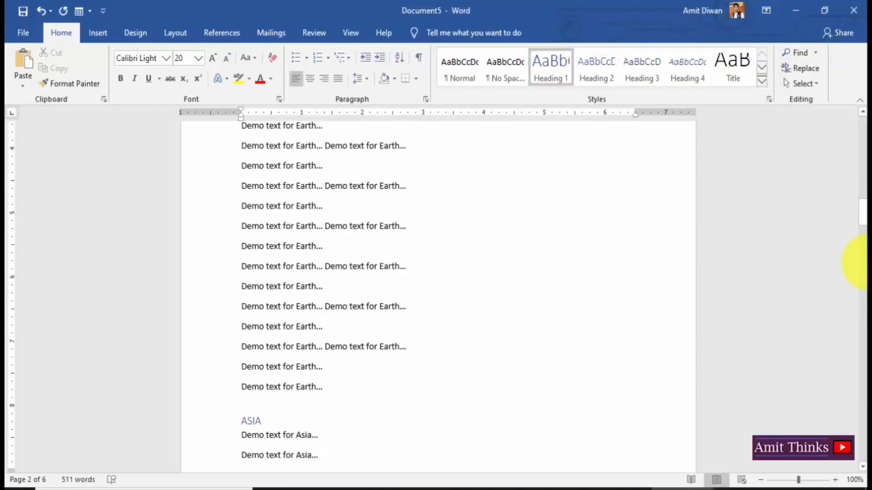
pyautogui.scroll(-5, 857, 227)
pyautogui.scroll(5, 544, 295)
pyautogui.doubleClick(252, 417)
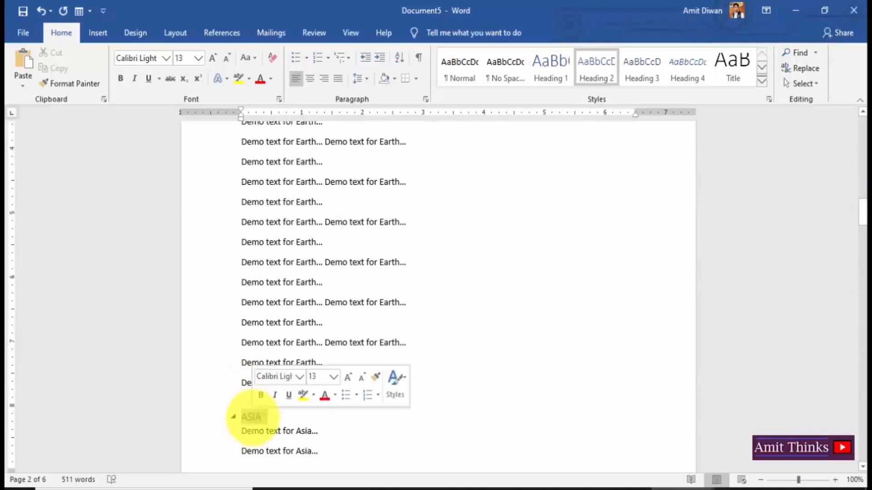
pyautogui.rightClick(597, 64)
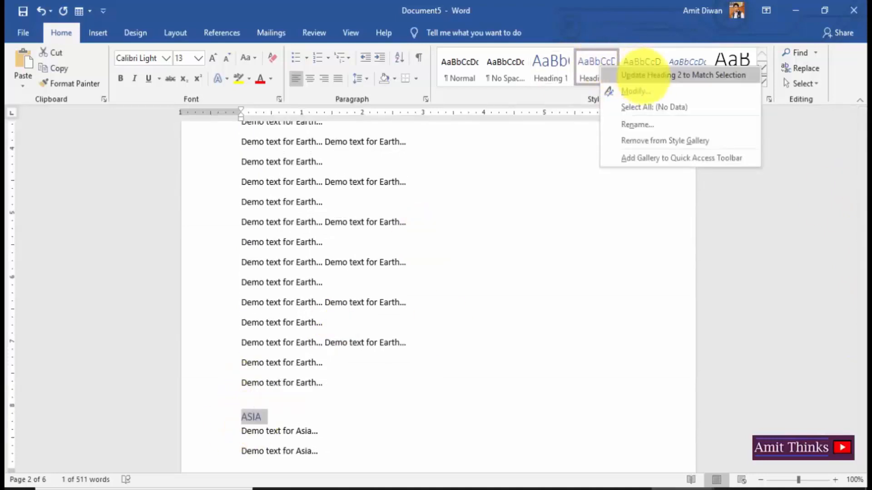
pyautogui.click(644, 90)
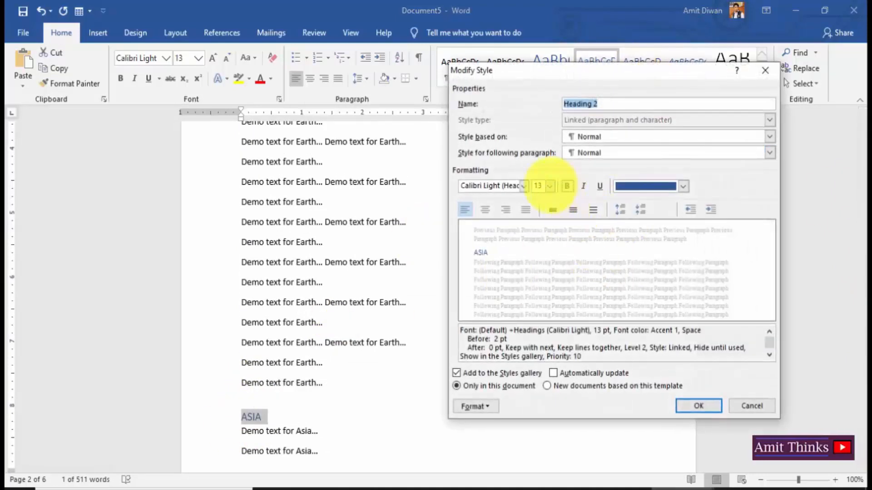
pyautogui.click(549, 186)
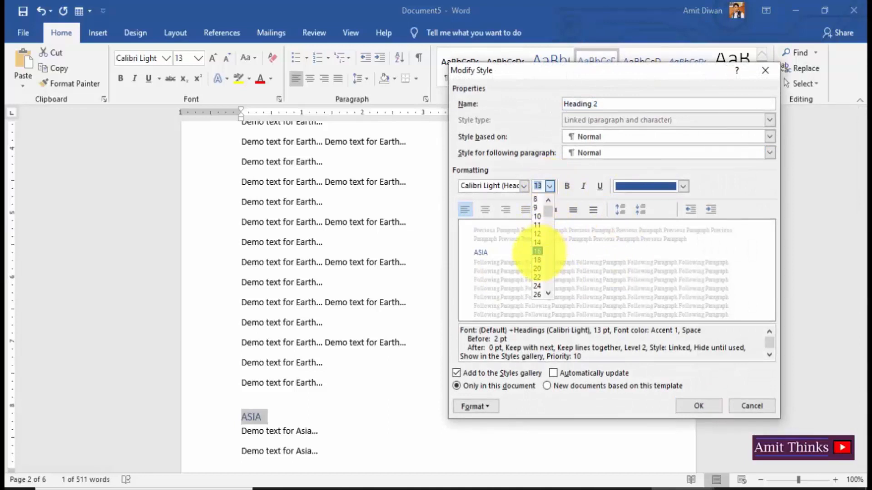
pyautogui.click(537, 251)
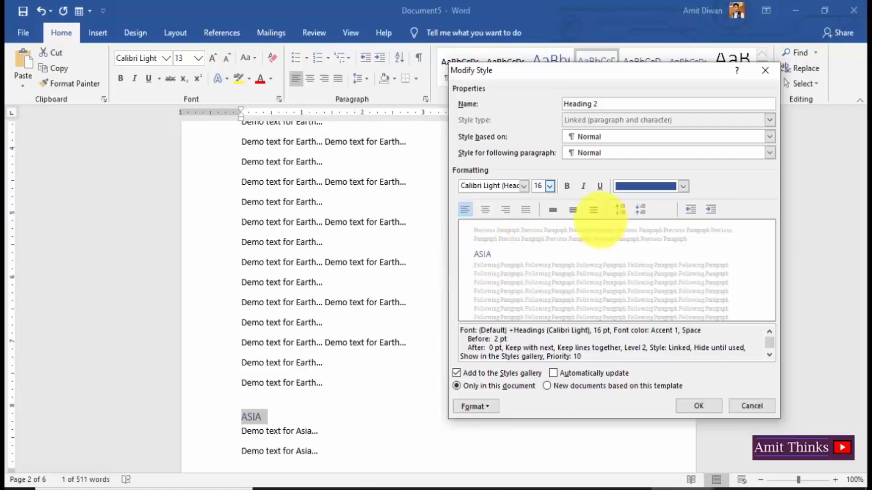
pyautogui.click(683, 186)
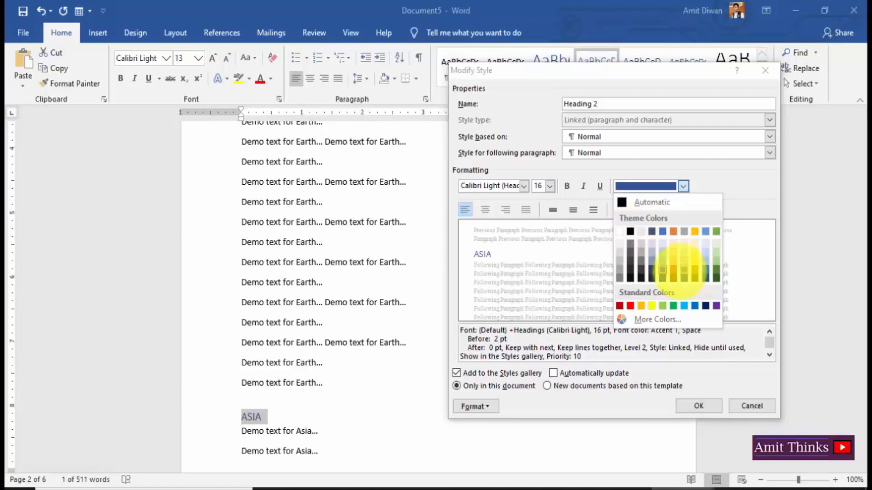
pyautogui.click(673, 232)
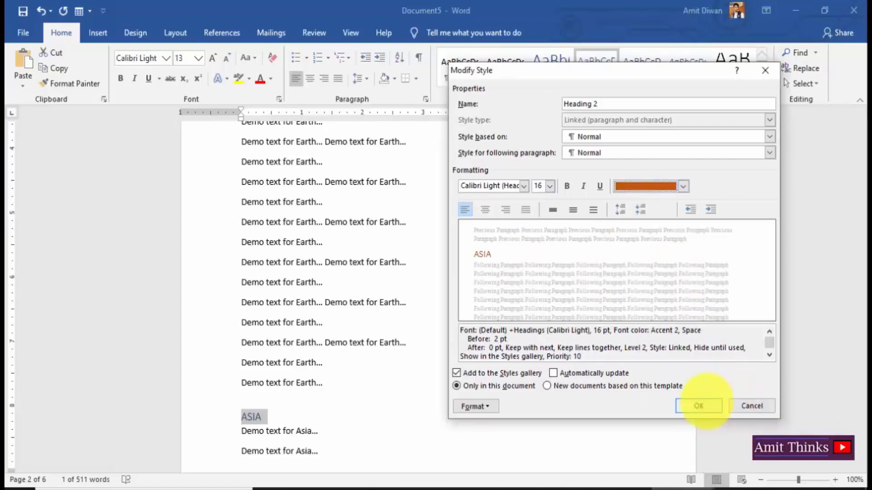
pyautogui.click(699, 405)
pyautogui.click(278, 417)
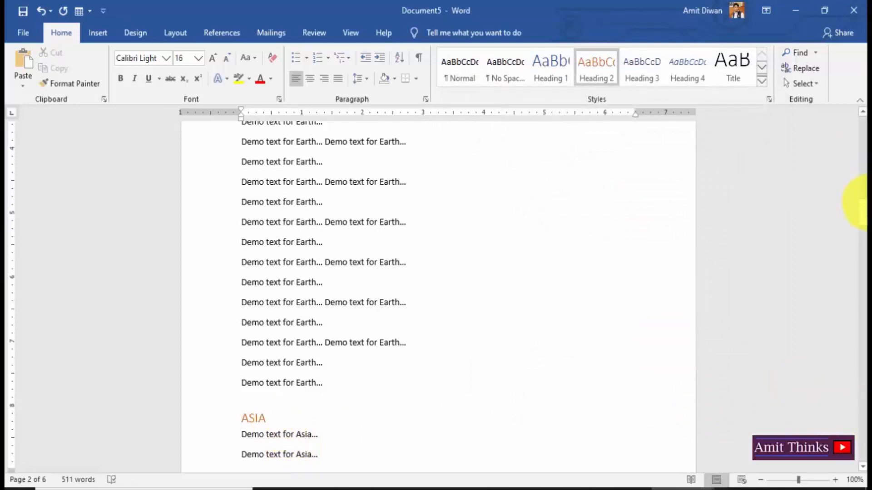
# Update the entire table of contents again and follow its ASIA link to the heading.
pyautogui.moveTo(862, 220); pyautogui.dragTo(856, 116)
pyautogui.click(345, 238)
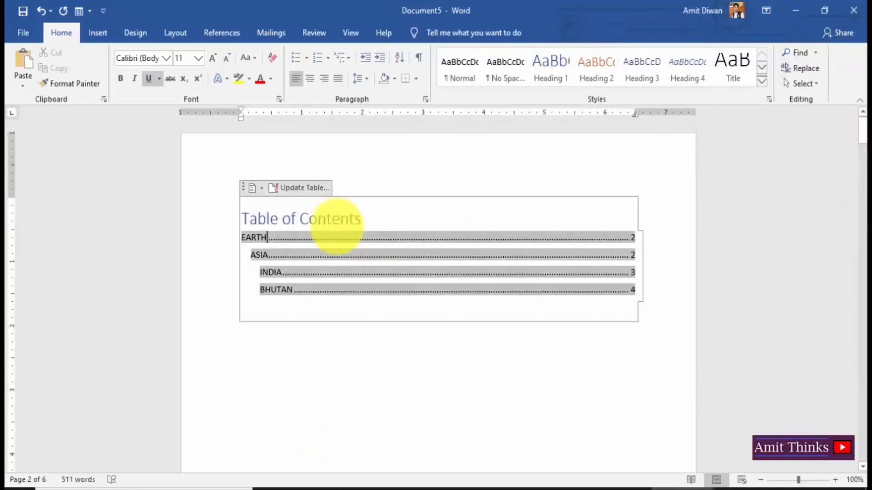
pyautogui.click(304, 188)
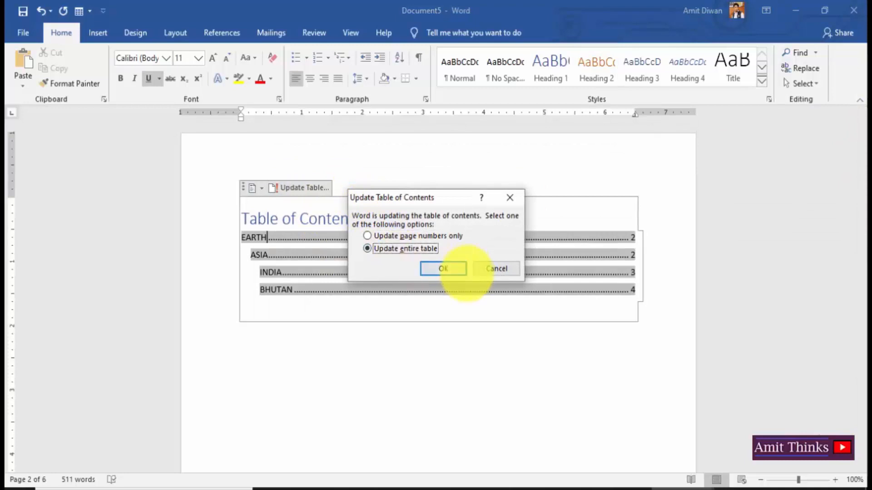
pyautogui.click(461, 272)
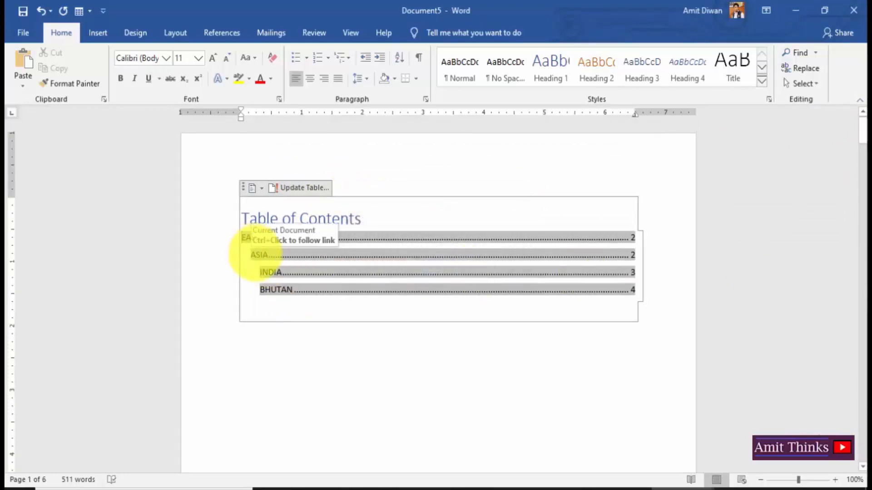
pyautogui.keyDown('ctrl'); pyautogui.click(257, 254); pyautogui.keyUp('ctrl')
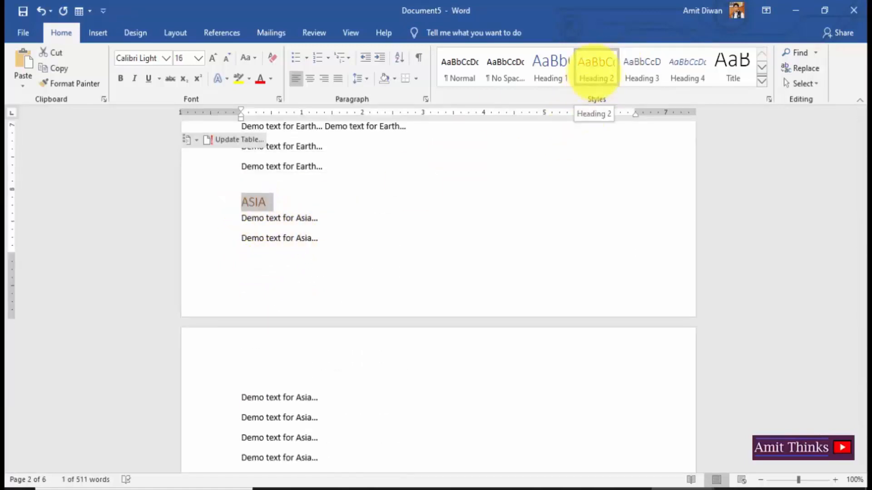
# Save the document to the Desktop, appending an underscore and the author's first name to the file name Table of Contents.
pyautogui.moveTo(857, 224); pyautogui.dragTo(858, 132)
pyautogui.hotkey('ctrl', 's')
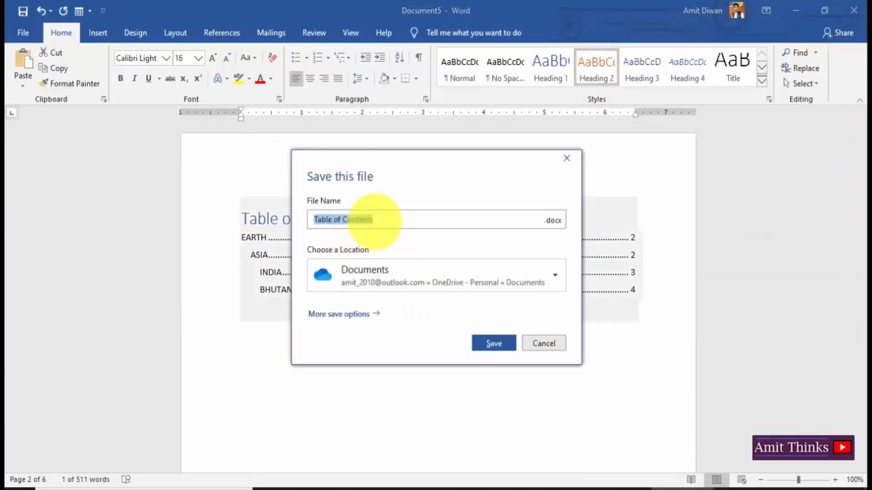
pyautogui.click(354, 313)
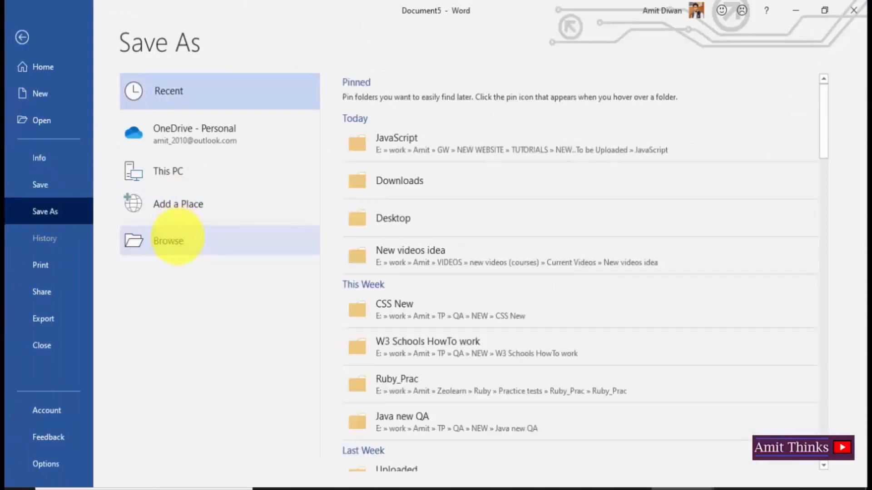
pyautogui.click(177, 240)
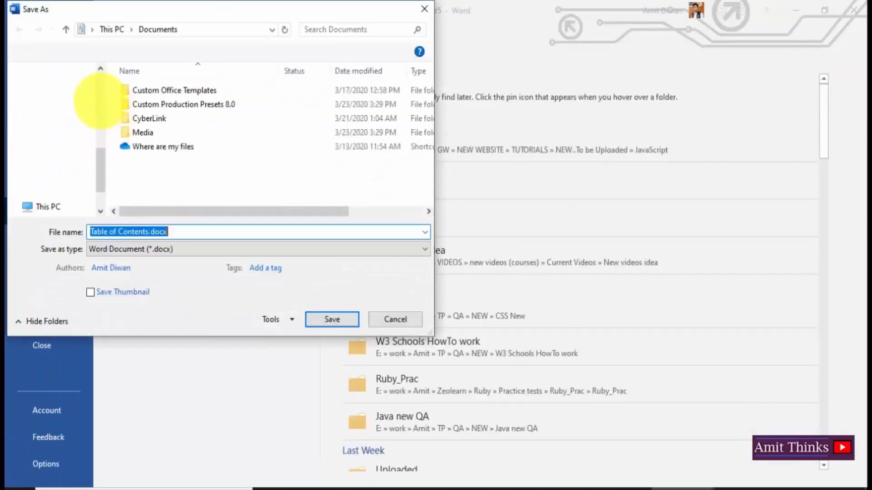
pyautogui.scroll(5, 100, 100)
pyautogui.click(53, 97)
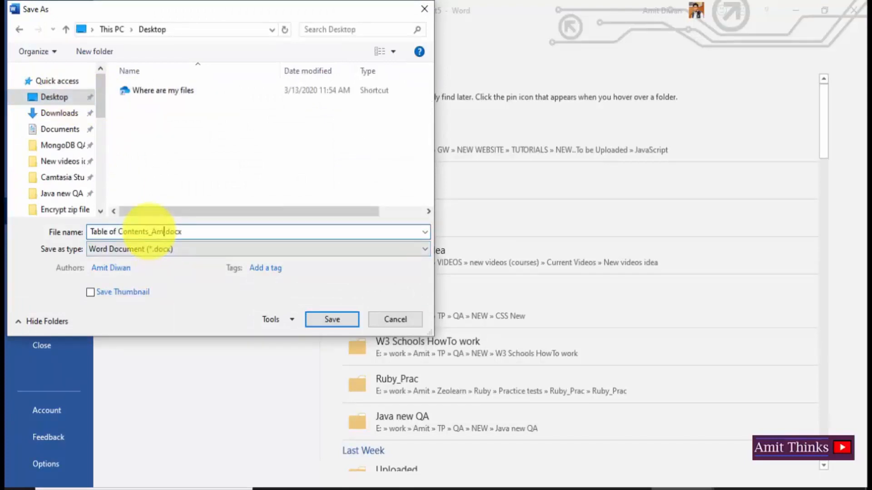
pyautogui.press('Return')
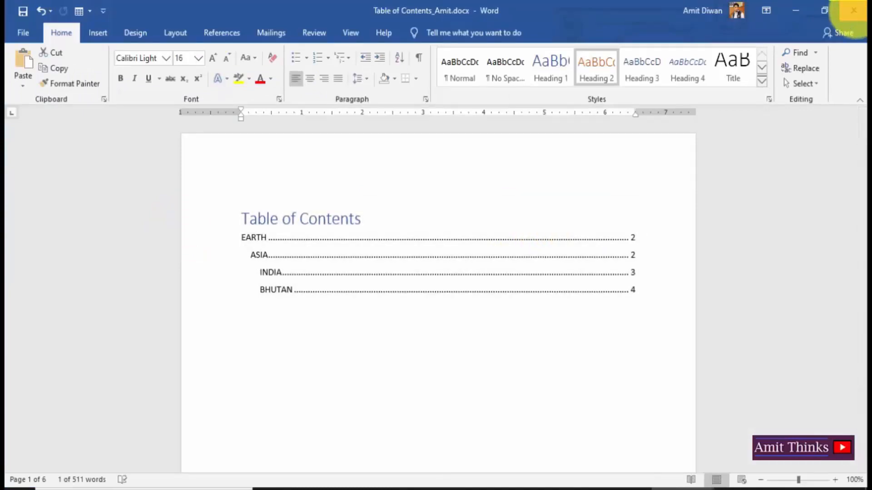
# Close the document, move its file icon to an open area of the Desktop, and reopen it from there.
pyautogui.click(853, 10)
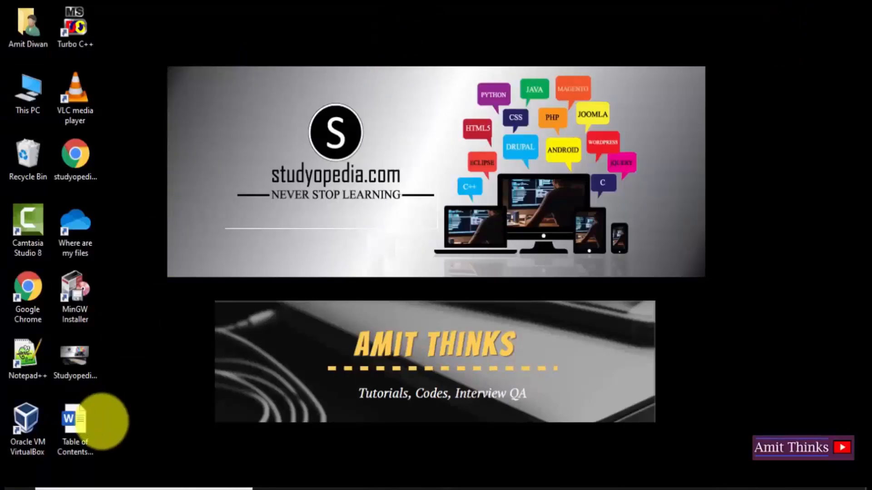
pyautogui.moveTo(79, 429); pyautogui.dragTo(216, 116)
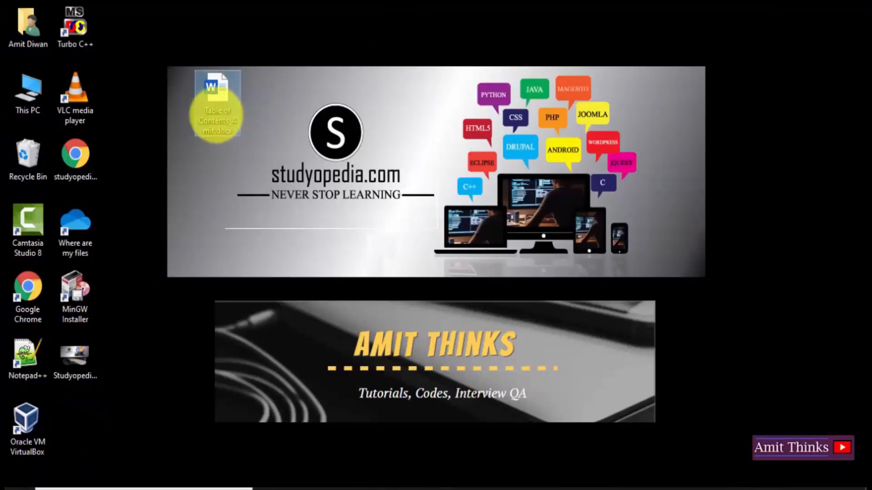
pyautogui.doubleClick(216, 115)
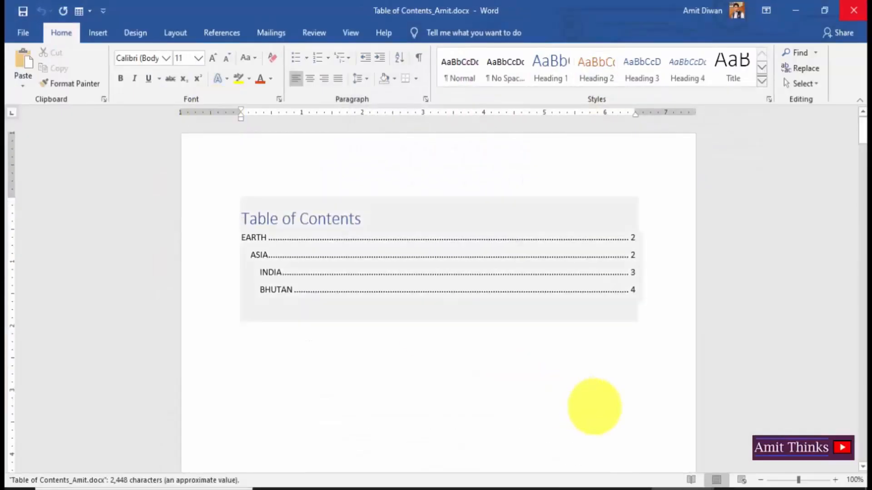
# Show the Navigation Pane with the document's headings beside the table of contents page.
pyautogui.click(594, 406)
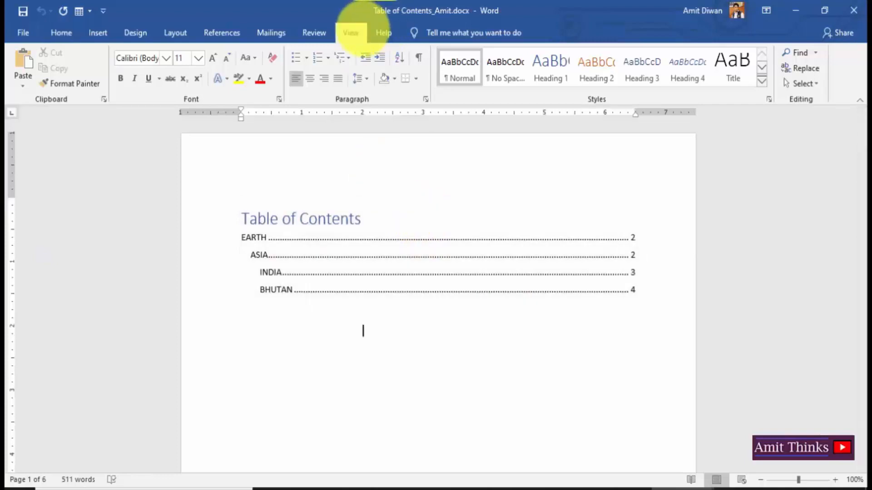
pyautogui.click(350, 32)
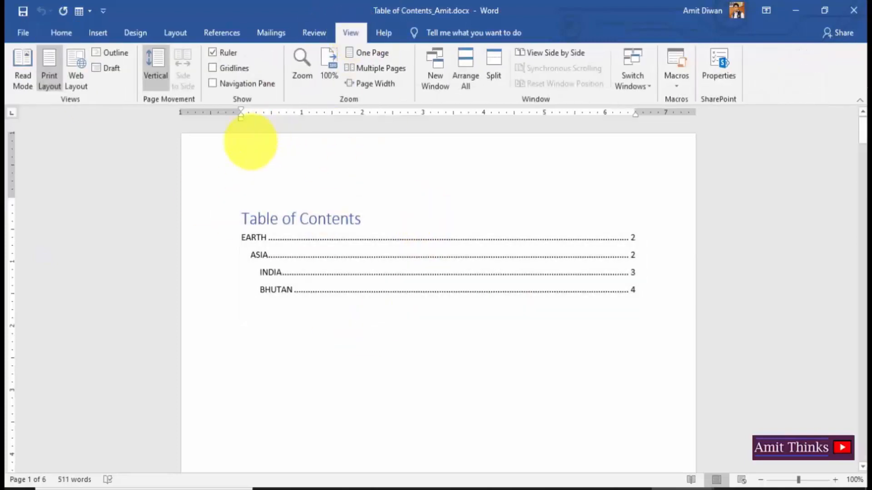
pyautogui.click(212, 83)
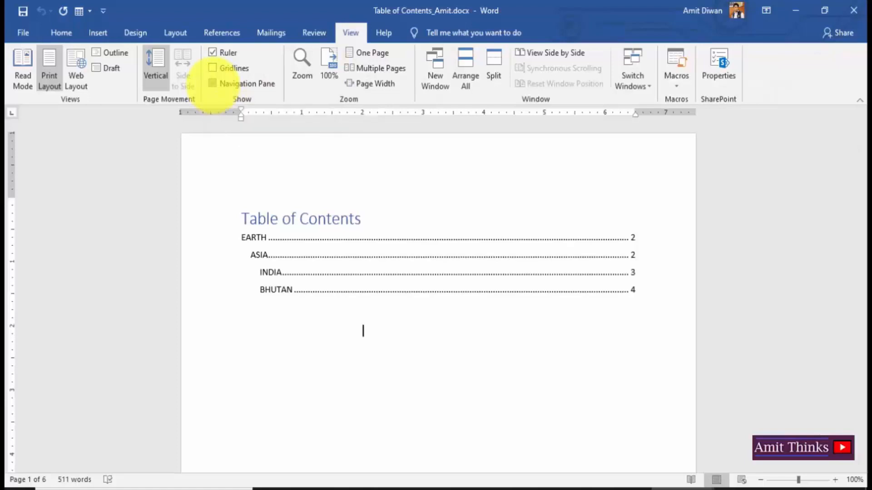
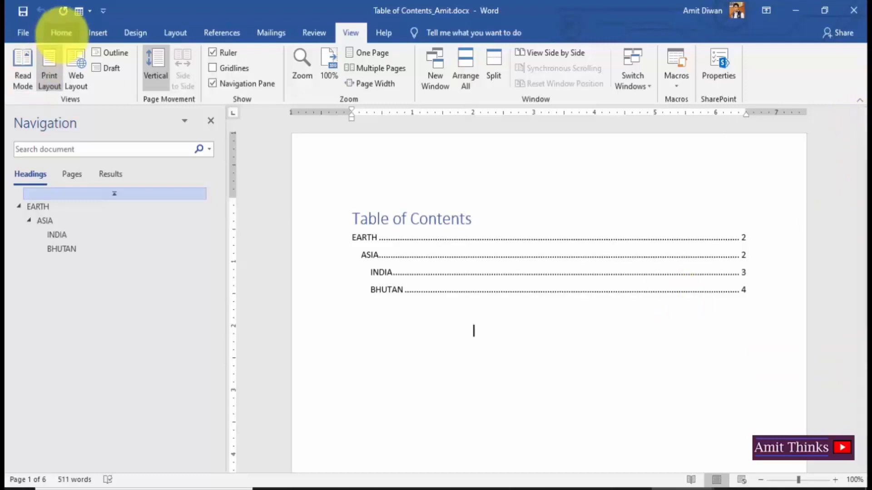
# Review the headings through the document, checking the Heading 2 style options for ASIA, and return to the table of contents.
pyautogui.click(60, 33)
pyautogui.click(862, 298)
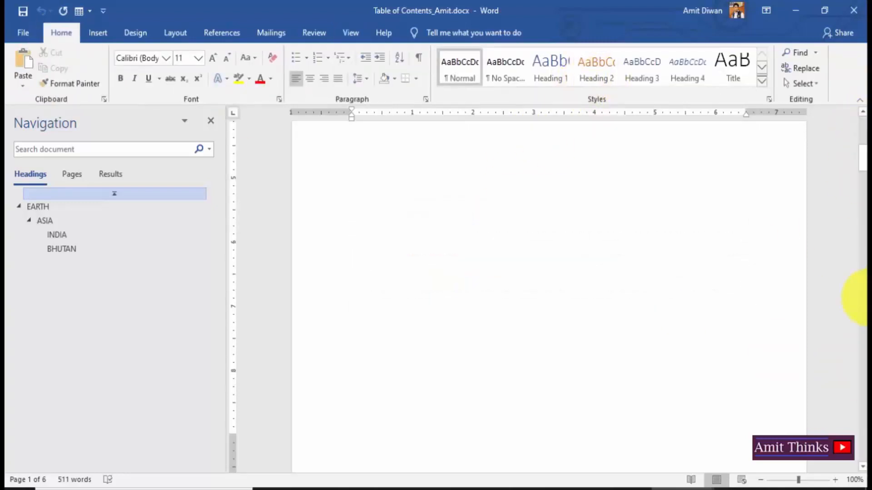
pyautogui.click(862, 298)
pyautogui.click(863, 298)
pyautogui.doubleClick(363, 416)
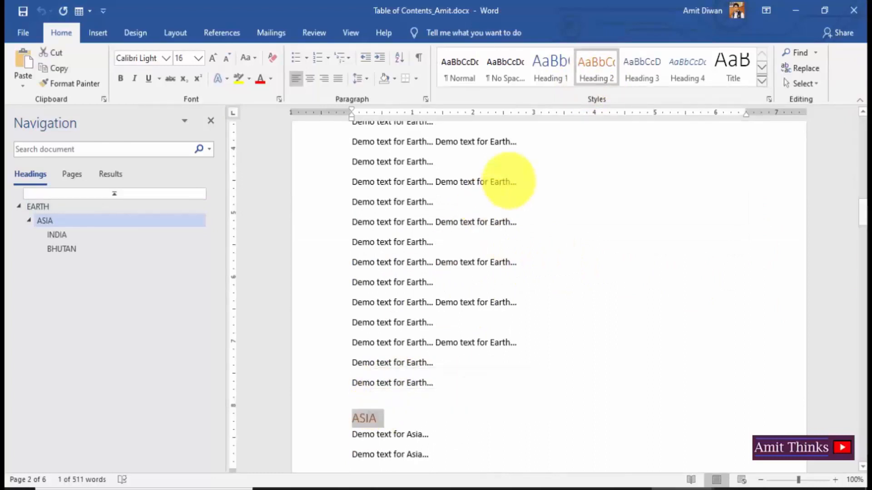
pyautogui.rightClick(597, 57)
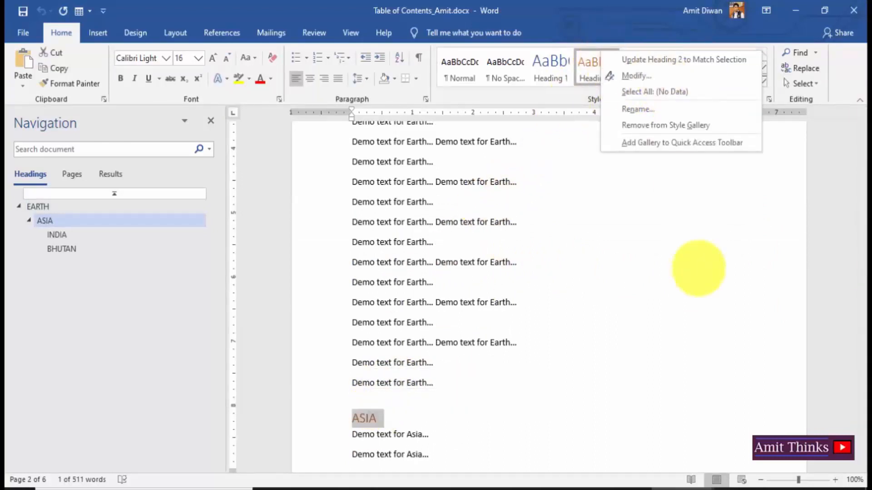
pyautogui.click(860, 313)
pyautogui.click(860, 317)
pyautogui.click(864, 318)
pyautogui.rightClick(863, 320)
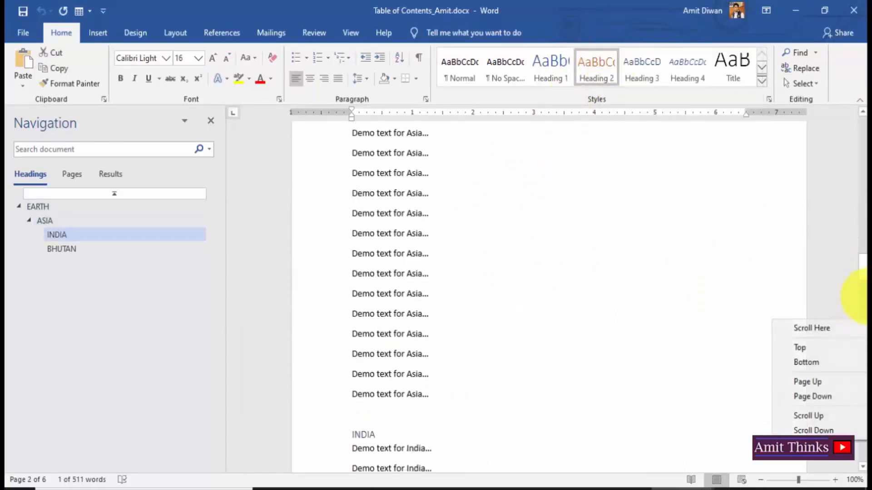
pyautogui.click(863, 279)
pyautogui.moveTo(862, 279); pyautogui.dragTo(863, 159)
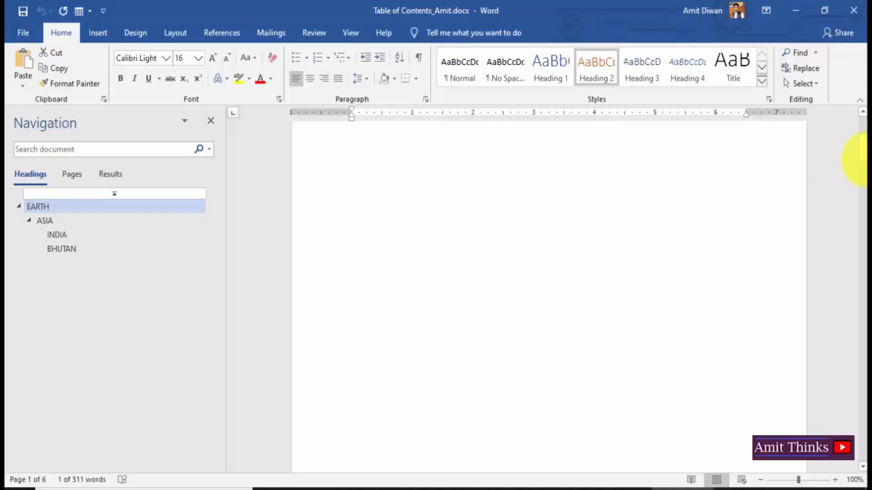
pyautogui.moveTo(853, 157); pyautogui.dragTo(850, 126)
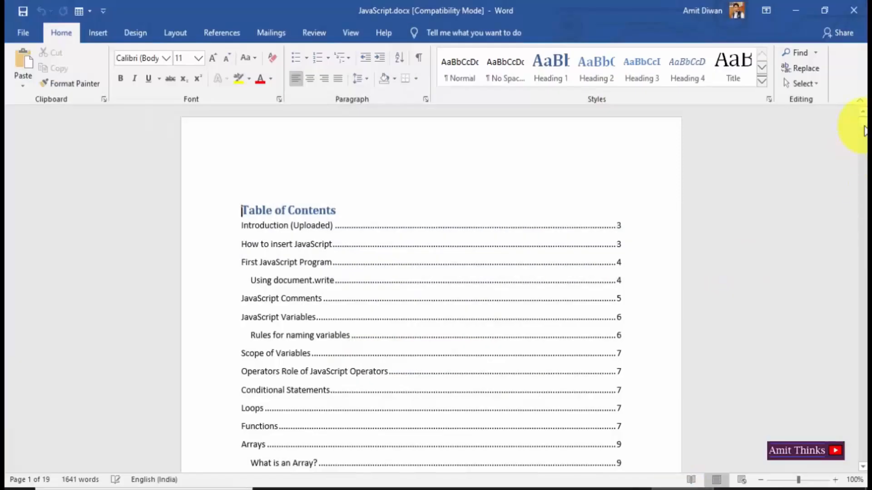
# Look through the table of contents and the heading sections of JavaScript.docx, checking the pages for page numbers.
pyautogui.scroll(-11, 867, 164)
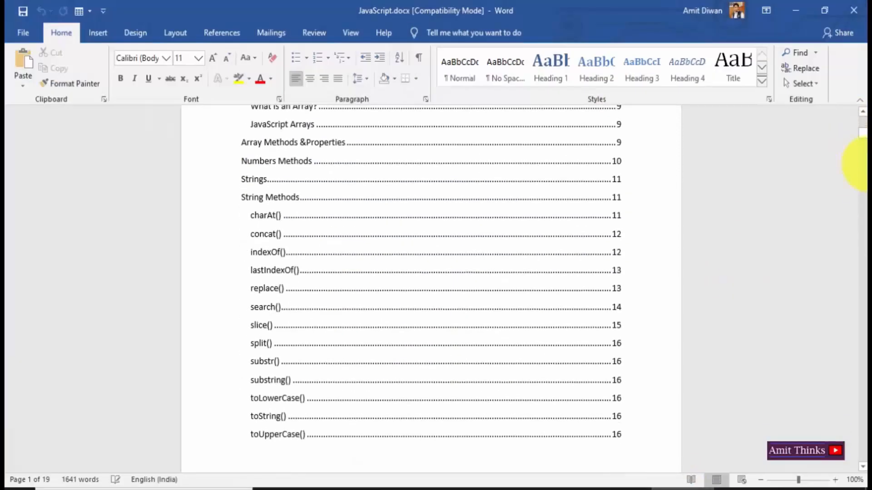
pyautogui.moveTo(865, 159); pyautogui.dragTo(866, 286)
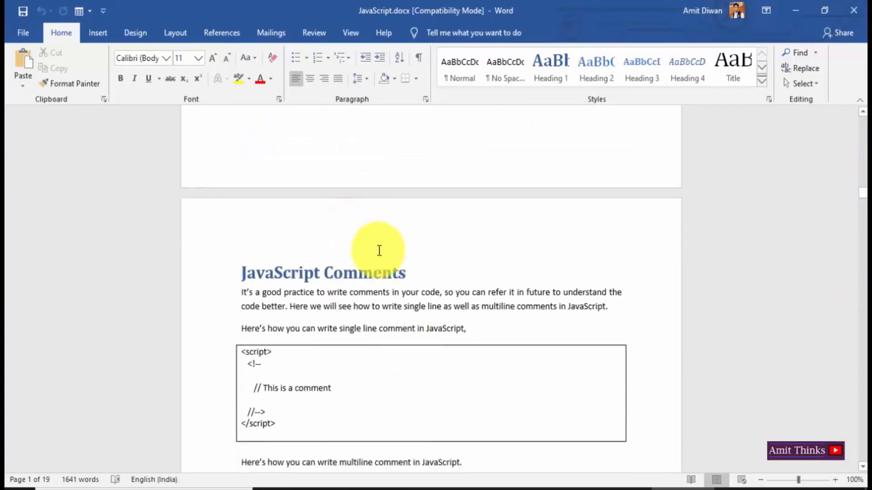
pyautogui.click(381, 252)
pyautogui.click(835, 293)
pyautogui.scroll(-10, 856, 314)
pyautogui.scroll(-8, 856, 320)
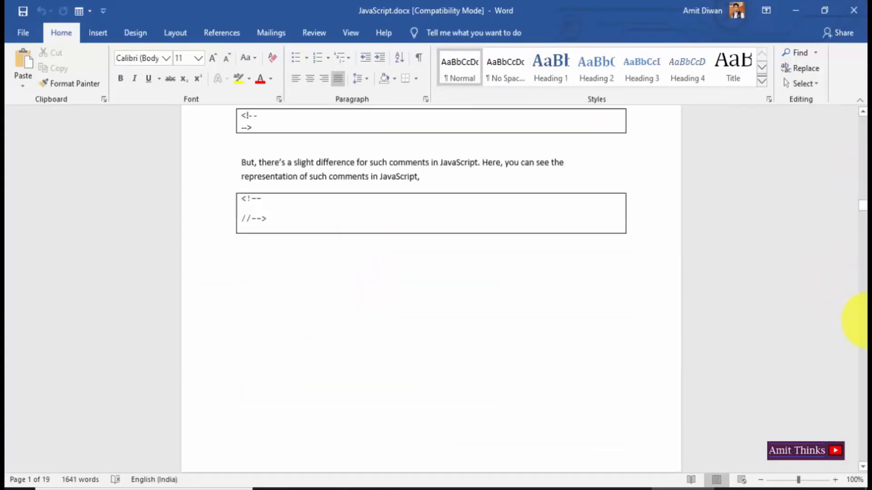
pyautogui.moveTo(863, 206); pyautogui.dragTo(860, 87)
pyautogui.click(338, 424)
pyautogui.scroll(-10, 862, 370)
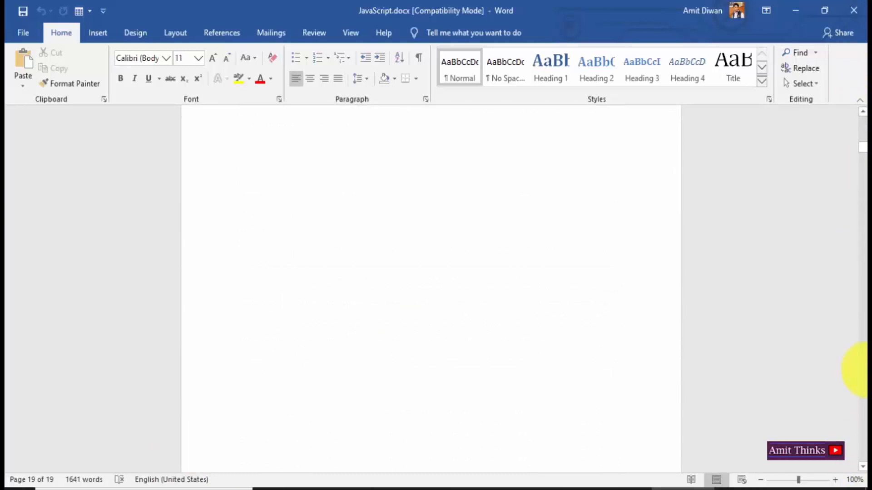
# Insert Plain Number 1 page numbers at the top of the pages in JavaScript.docx and return to the body text.
pyautogui.click(103, 39)
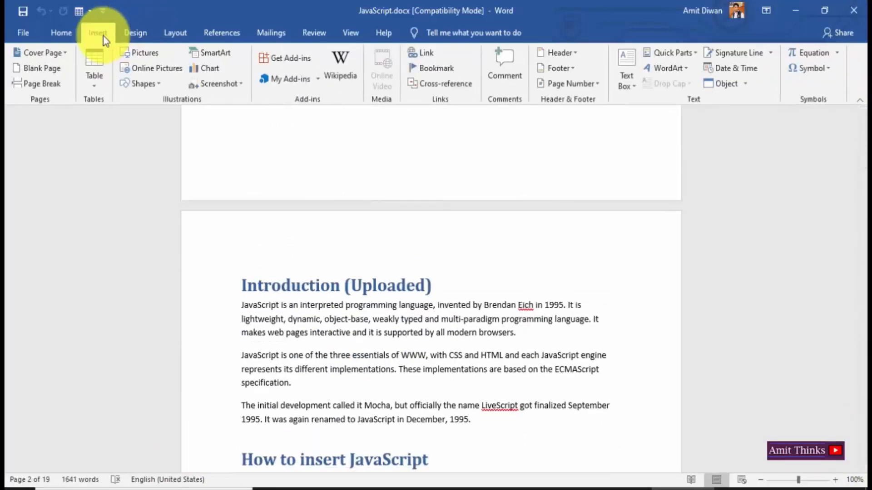
pyautogui.click(593, 86)
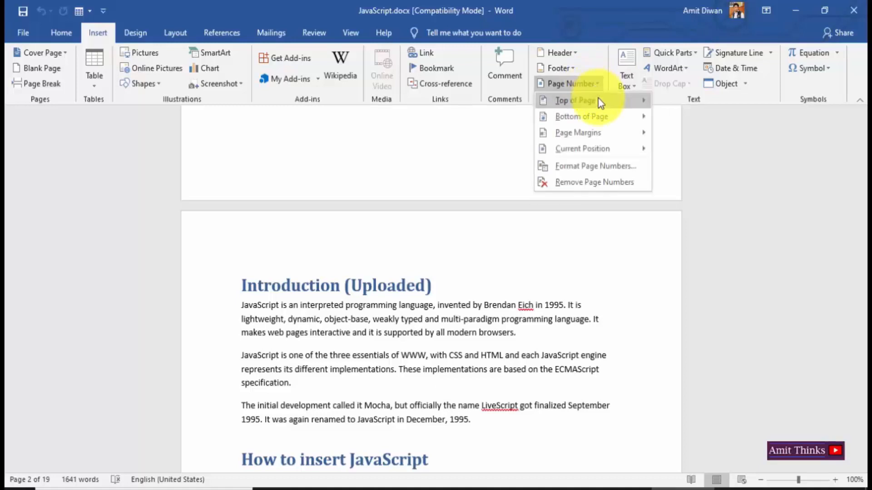
pyautogui.moveTo(601, 103)
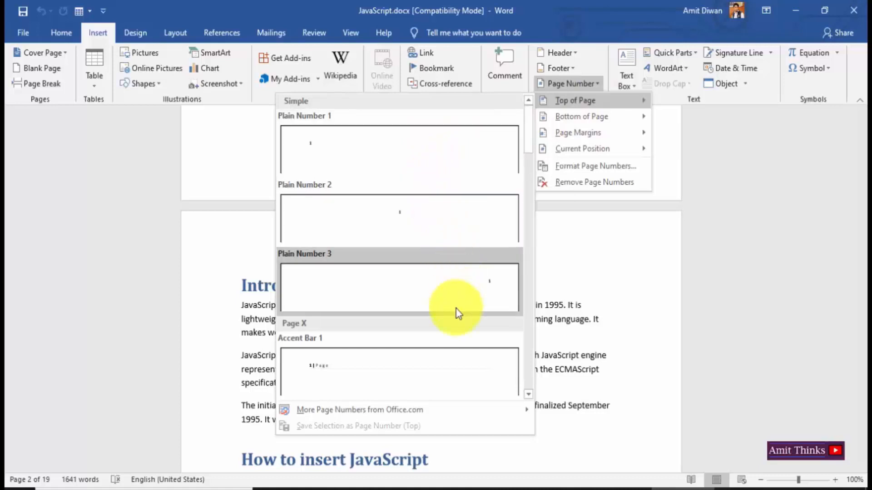
pyautogui.scroll(-4, 530, 150)
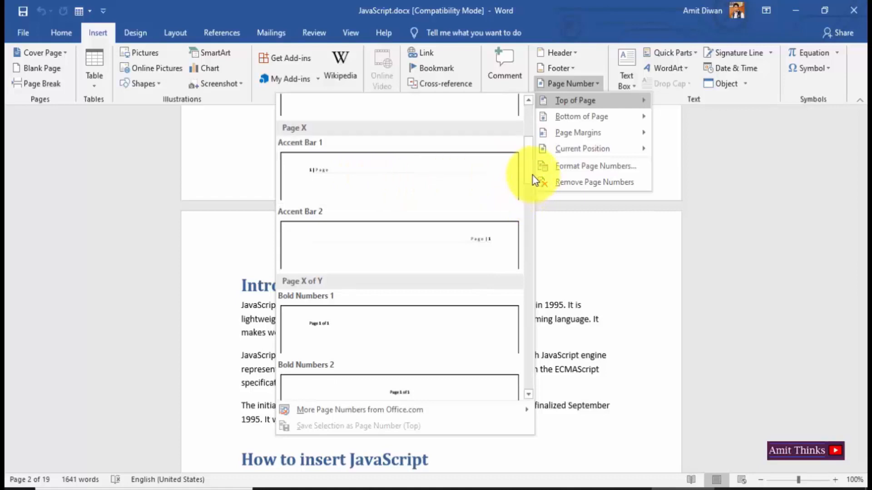
pyautogui.scroll(-1, 530, 177)
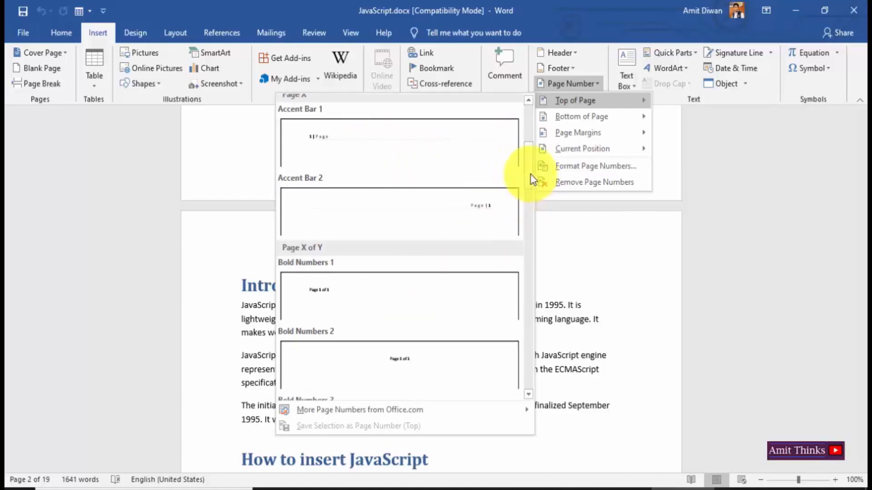
pyautogui.scroll(-5, 531, 193)
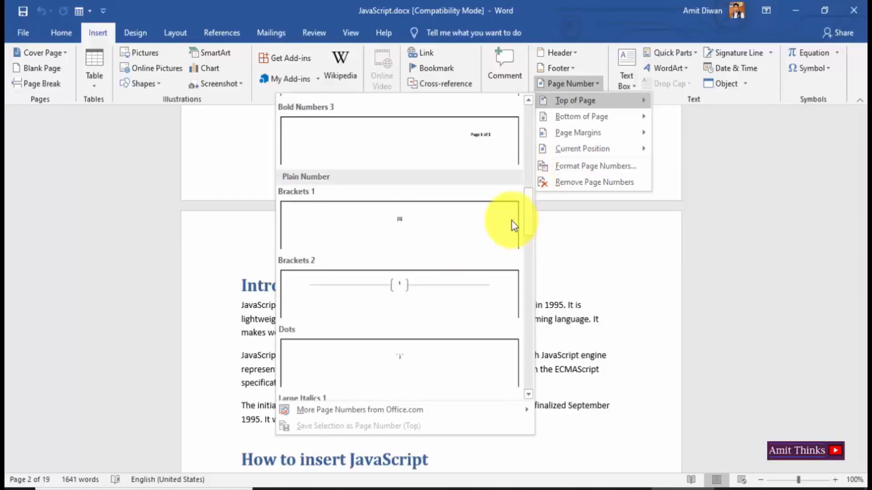
pyautogui.scroll(5, 529, 221)
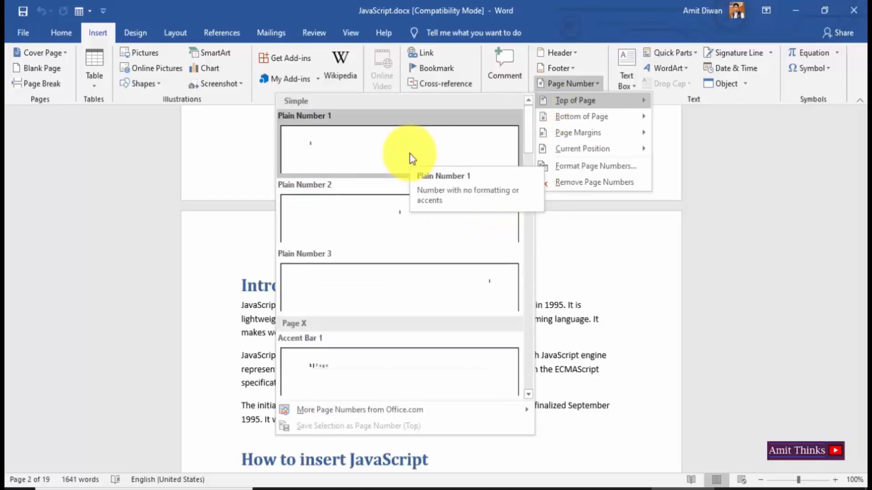
pyautogui.click(412, 158)
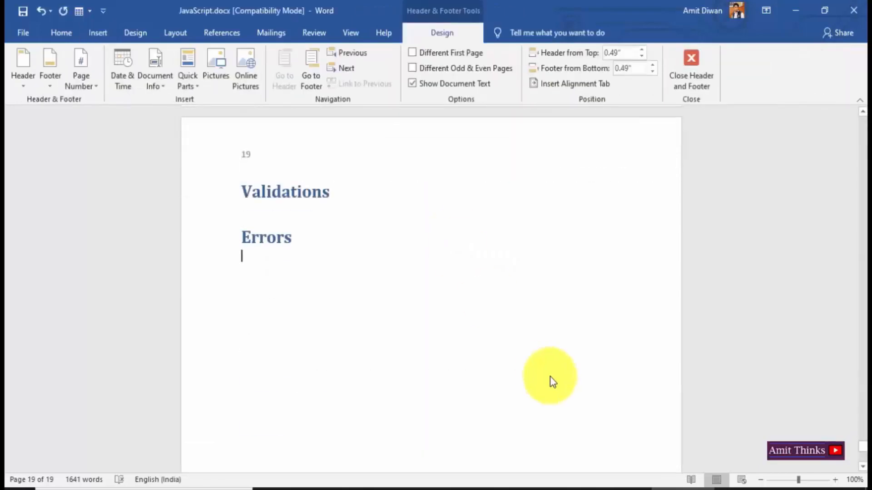
pyautogui.doubleClick(549, 377)
# Inspect the page number in the header above the concat() section, opening the header for editing and leaving it again.
pyautogui.click(863, 319)
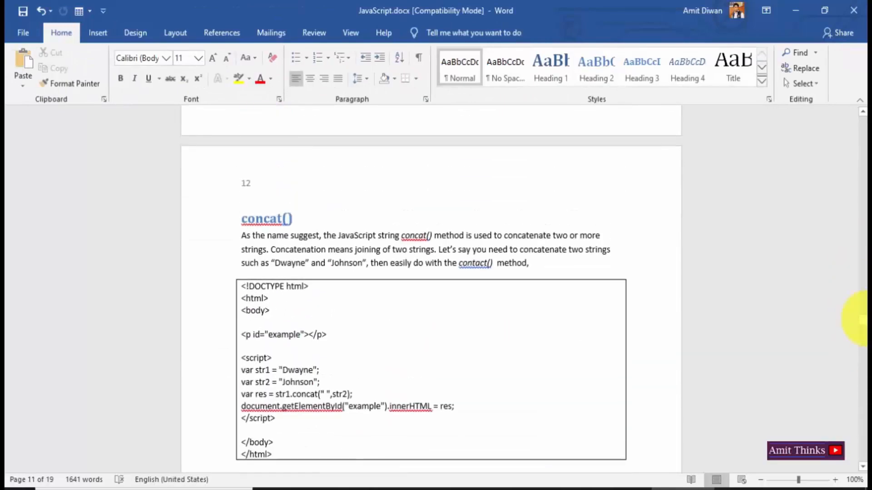
pyautogui.click(299, 191)
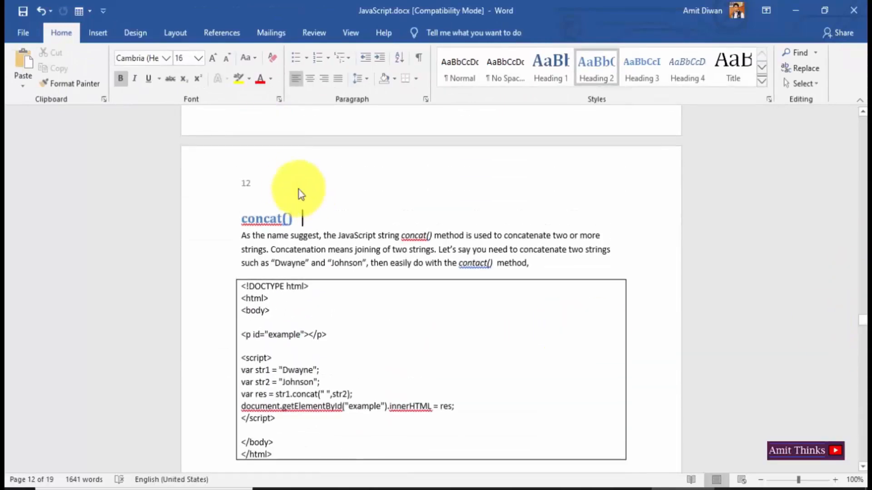
pyautogui.click(257, 188)
pyautogui.doubleClick(257, 187)
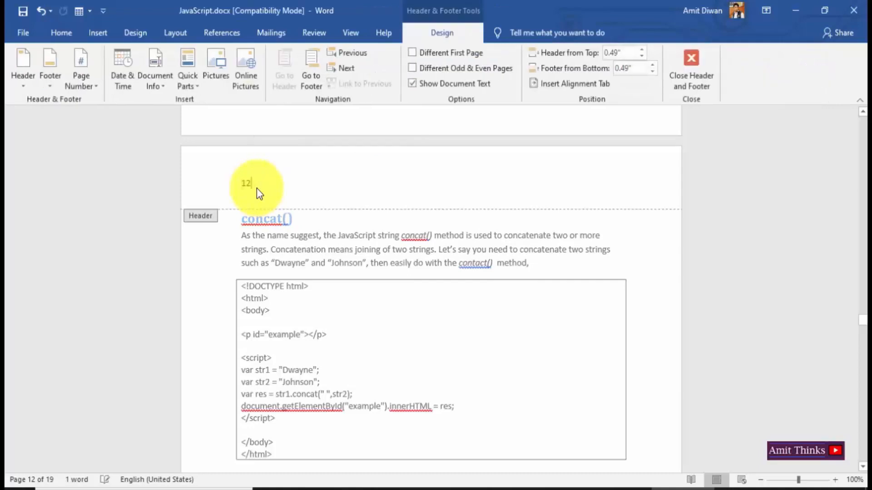
pyautogui.doubleClick(393, 323)
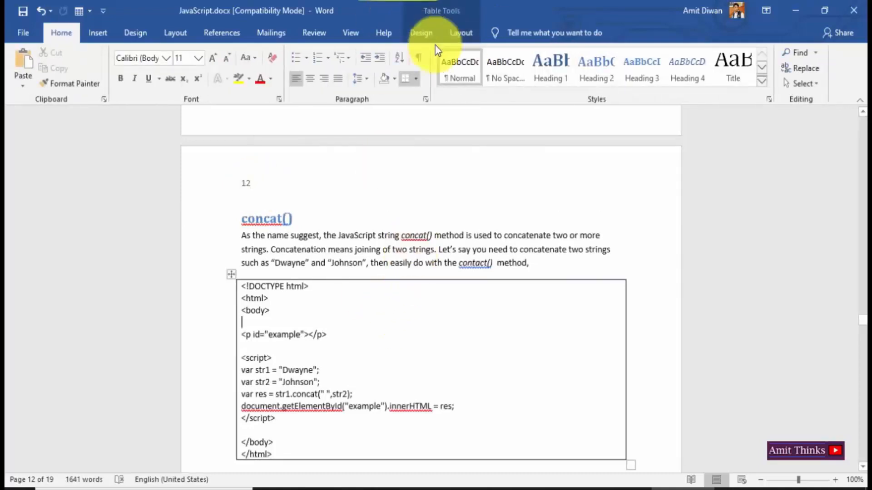
# Insert page numbers at the bottom of the pages using a design from the page number gallery.
pyautogui.click(101, 37)
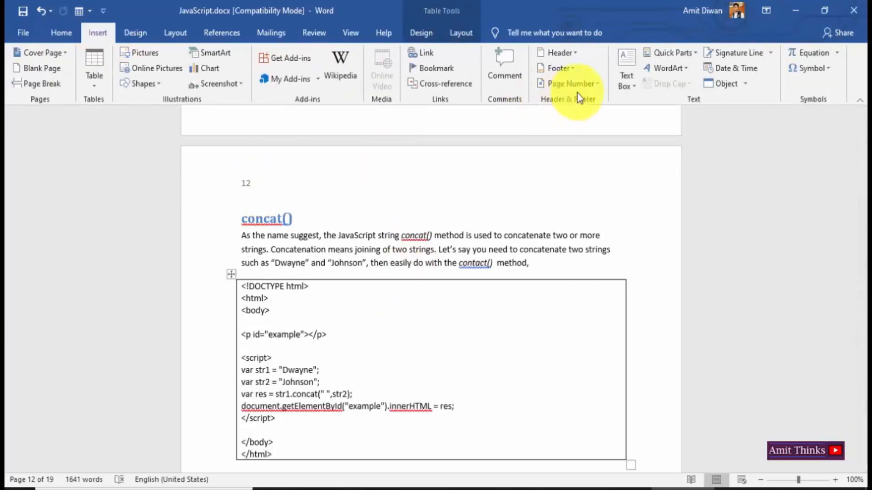
pyautogui.click(590, 84)
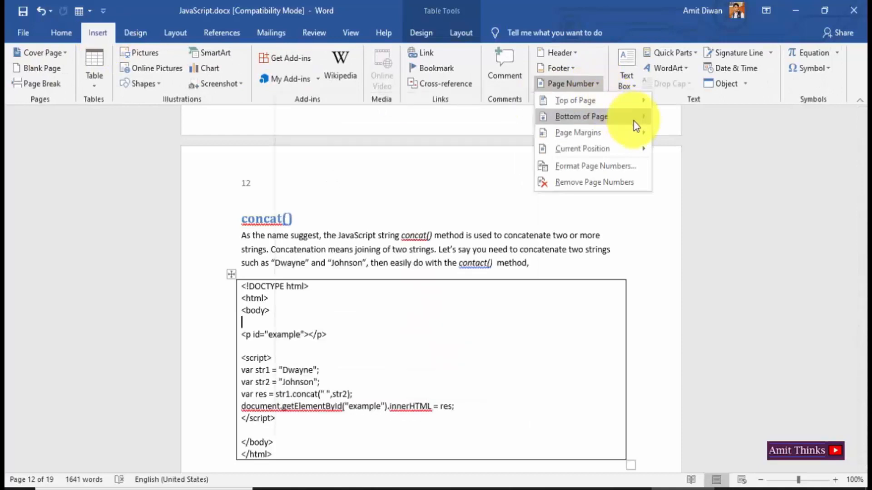
pyautogui.moveTo(631, 133)
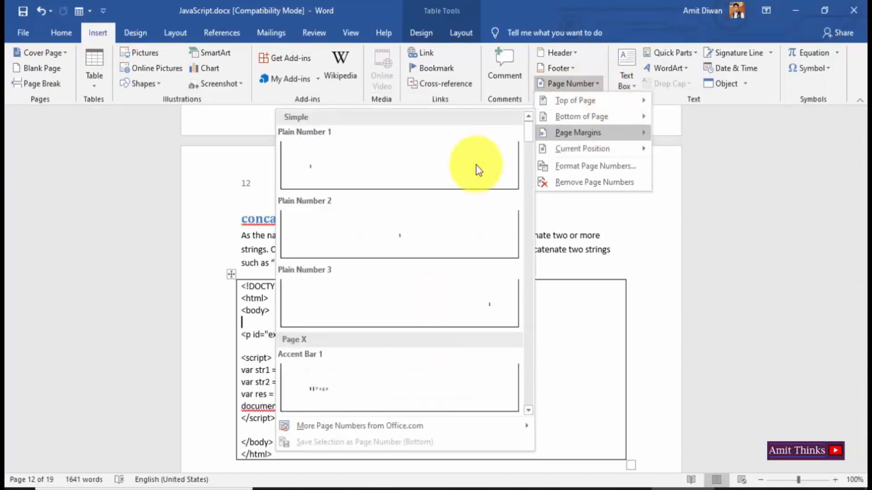
pyautogui.click(528, 280)
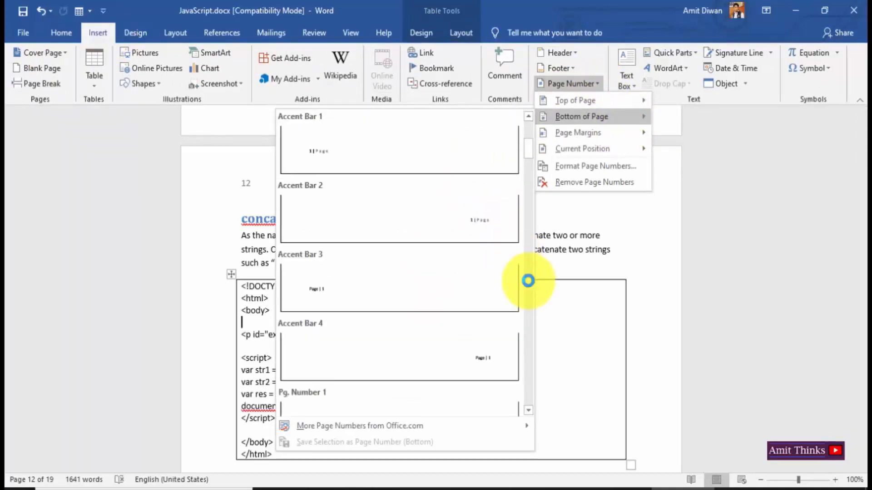
pyautogui.click(525, 249)
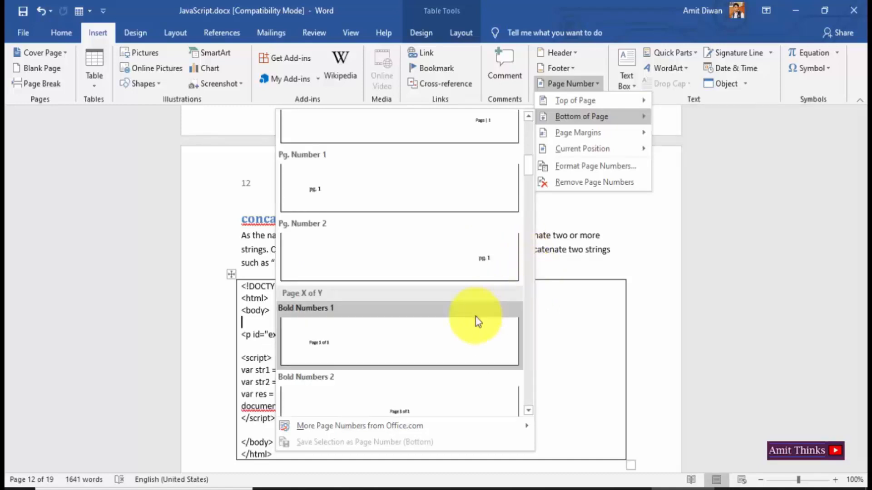
pyautogui.click(529, 379)
pyautogui.click(496, 254)
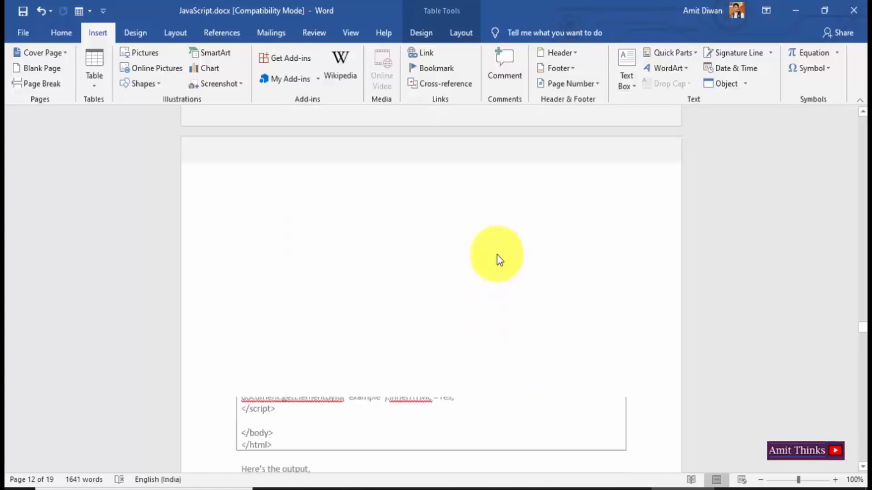
# Leave footer editing and review the page numbers across the document, stopping at page 7.
pyautogui.doubleClick(653, 327)
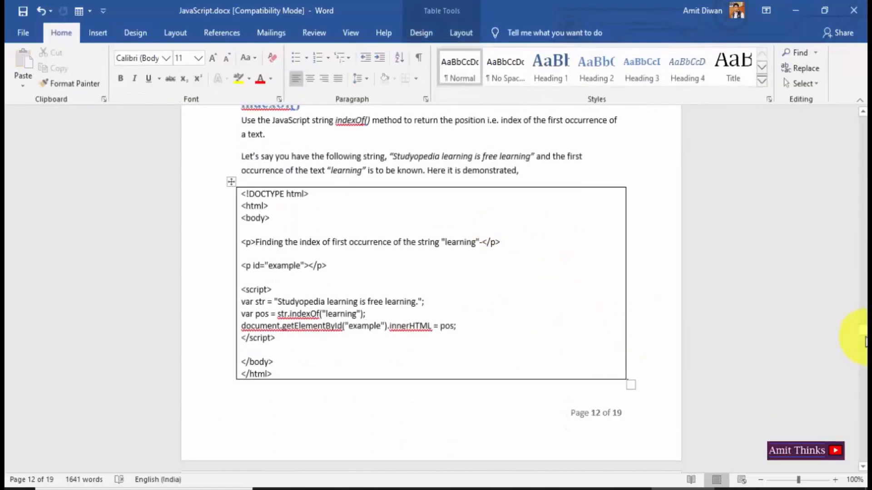
pyautogui.moveTo(864, 338); pyautogui.dragTo(729, 482)
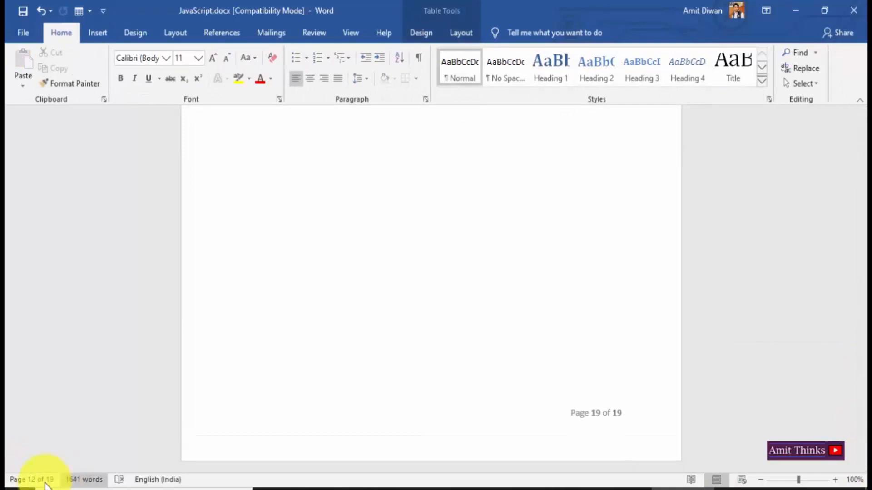
pyautogui.moveTo(864, 458); pyautogui.dragTo(852, 234)
pyautogui.click(531, 261)
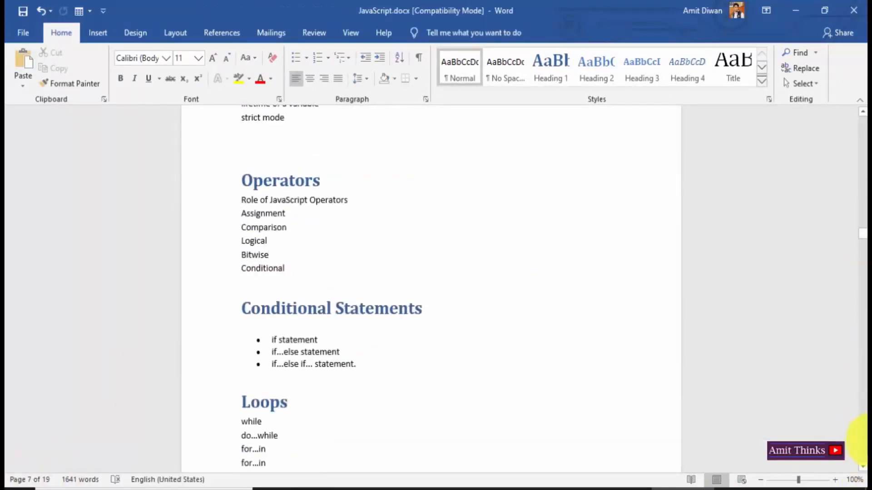
pyautogui.scroll(-5, 864, 472)
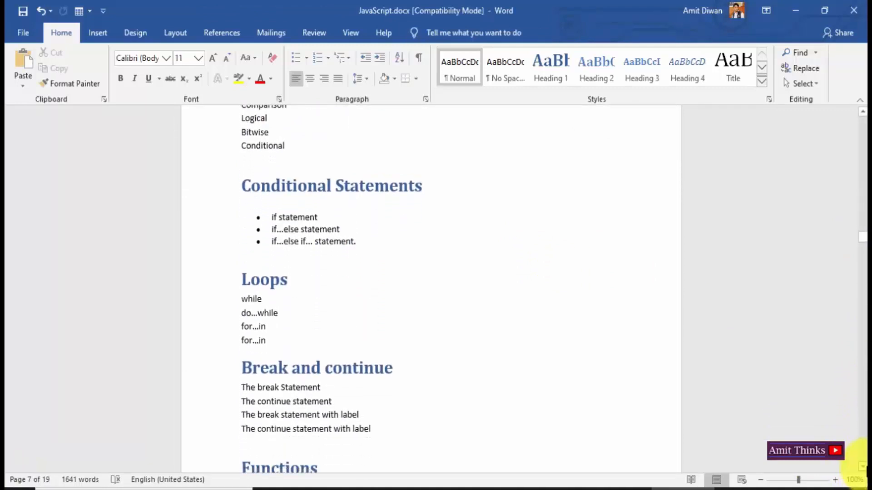
pyautogui.scroll(-4, 864, 470)
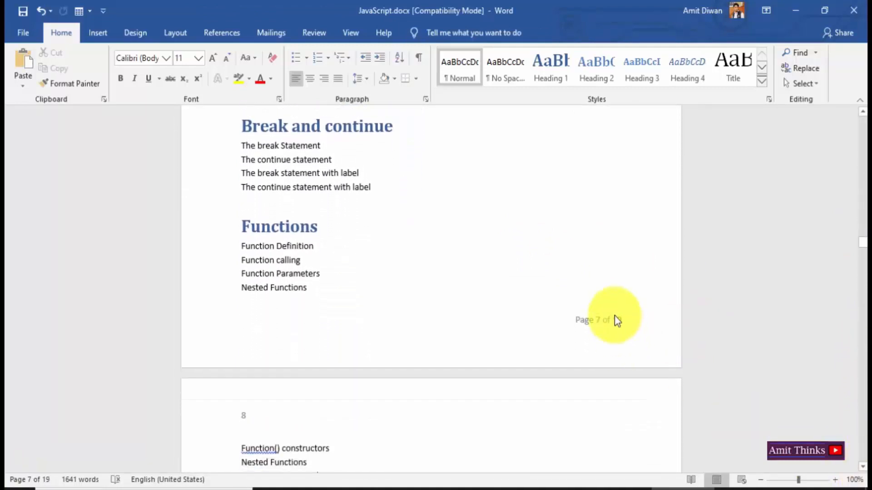
pyautogui.click(616, 320)
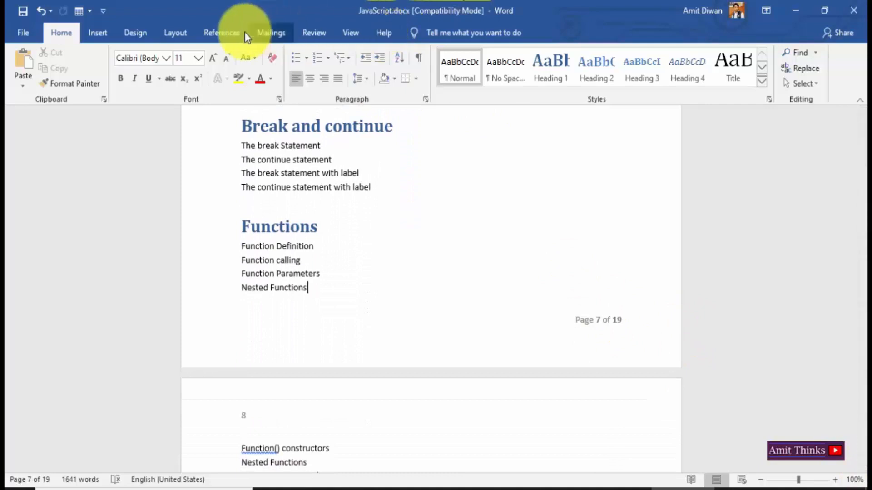
# Insert the "Vertical, Left" page number in the page margins and check it on the neighbouring pages.
pyautogui.click(114, 27)
pyautogui.click(573, 84)
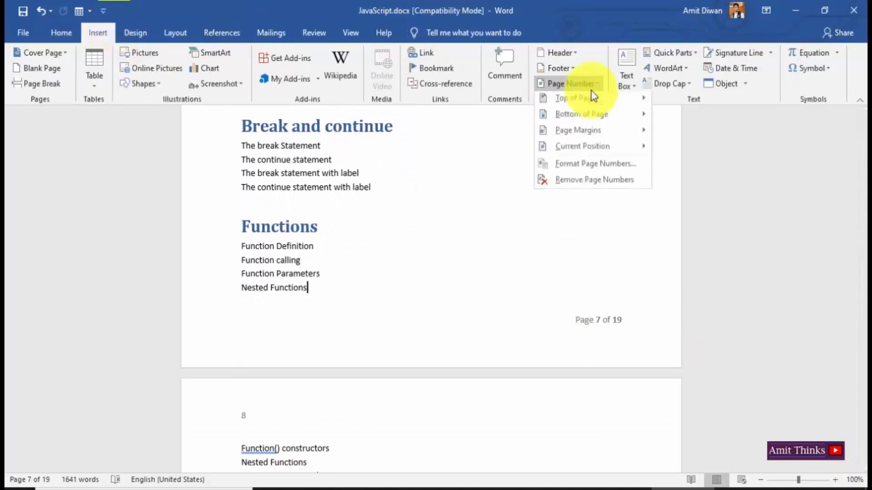
pyautogui.moveTo(617, 141)
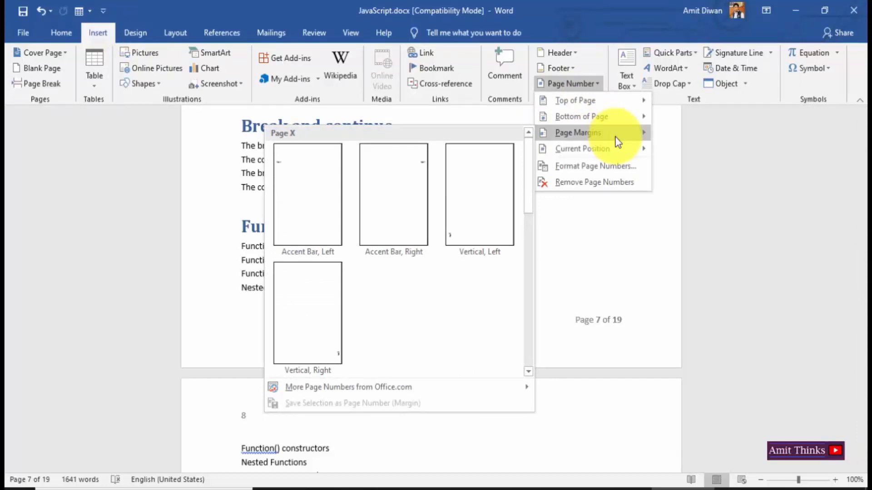
pyautogui.click(472, 229)
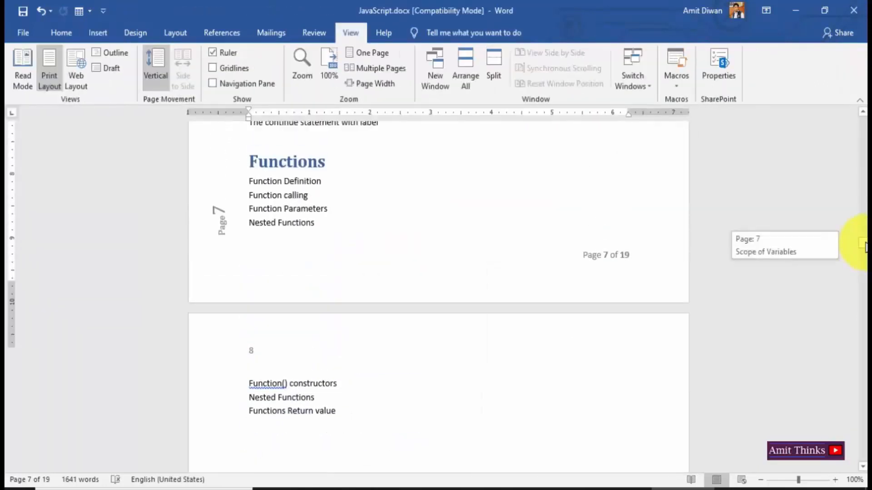
pyautogui.scroll(3, 428, 335)
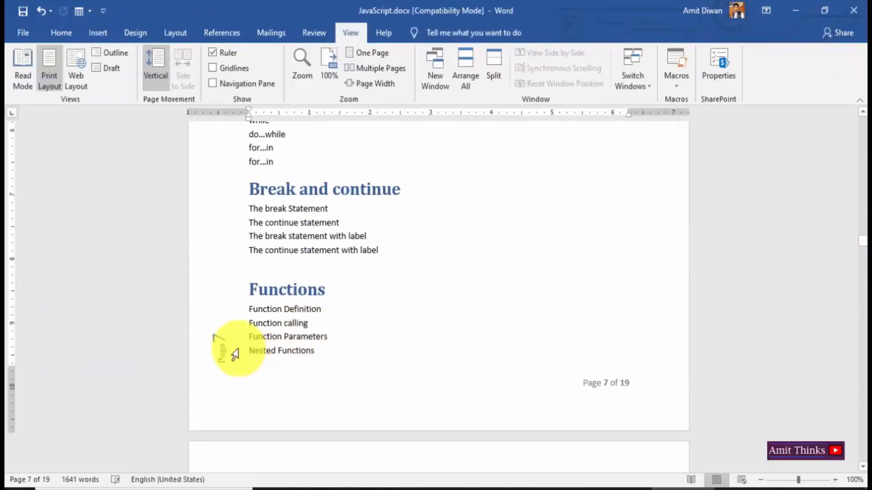
pyautogui.click(863, 234)
pyautogui.moveTo(862, 234); pyautogui.dragTo(862, 269)
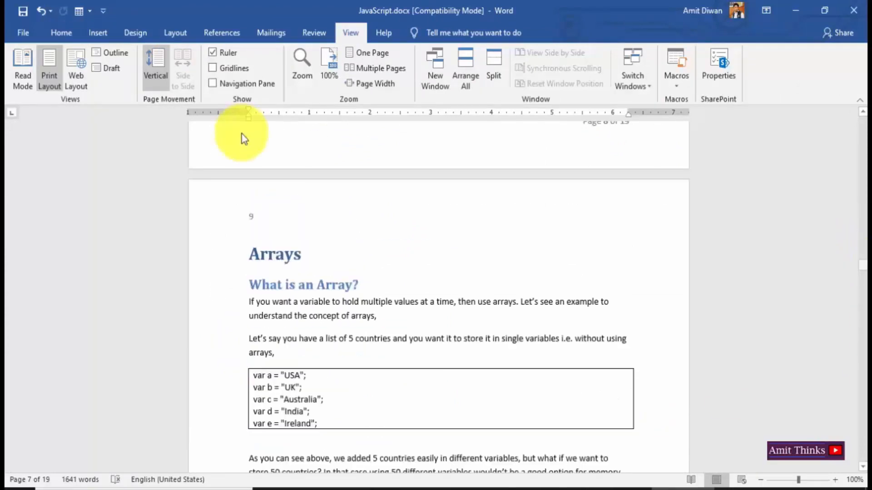
pyautogui.click(862, 189)
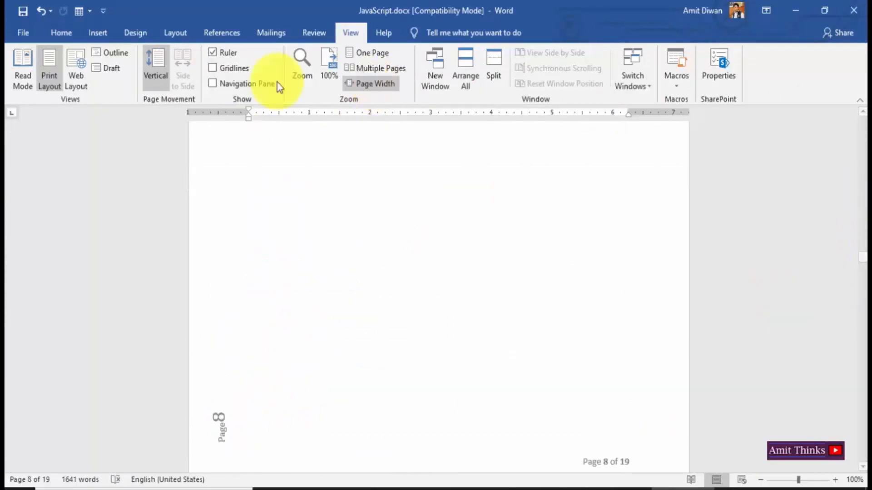
# Try inserting an Accent Bar 2 page number at the current position in the Scope of Variables heading, and undo it.
pyautogui.click(103, 31)
pyautogui.click(599, 85)
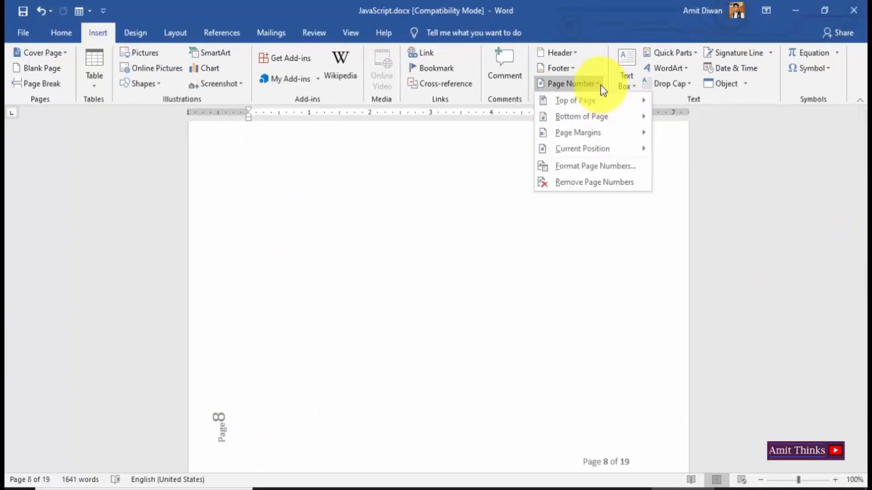
pyautogui.moveTo(641, 149)
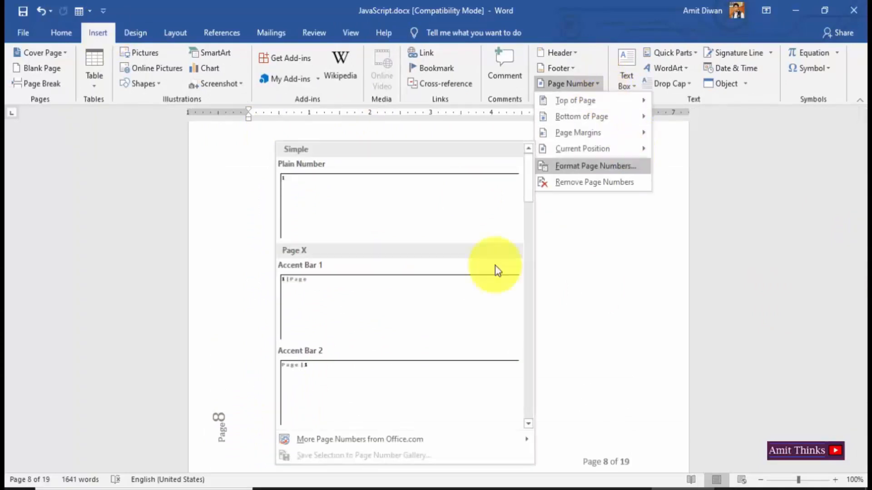
pyautogui.click(463, 381)
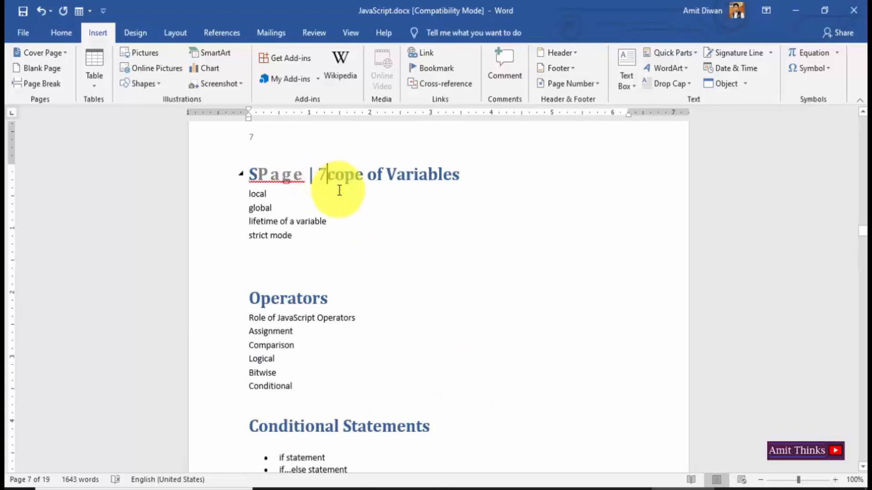
pyautogui.hotkey('ctrl', 'z')
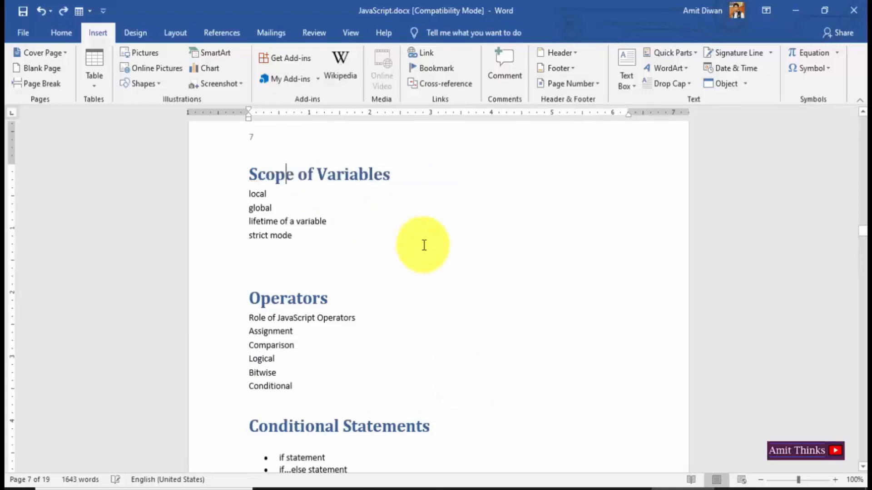
# Add an empty line above the Objects heading on page 10 and place the text cursor on it.
pyautogui.moveTo(862, 232); pyautogui.dragTo(861, 279)
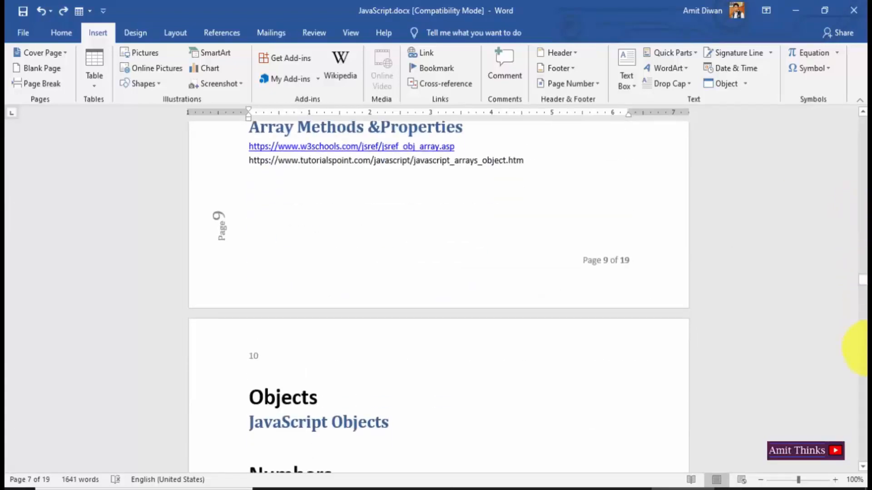
pyautogui.click(345, 385)
pyautogui.scroll(-5, 344, 386)
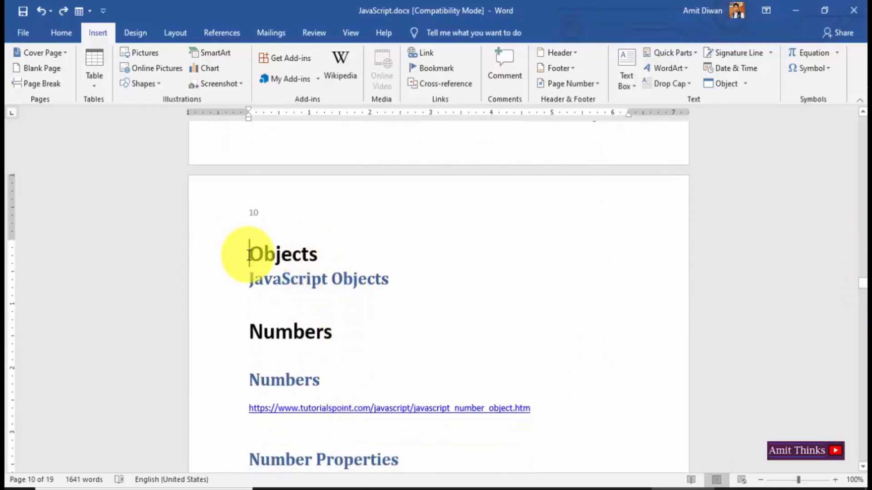
pyautogui.scroll(3, 249, 254)
pyautogui.press('Return')
pyautogui.press('Up')
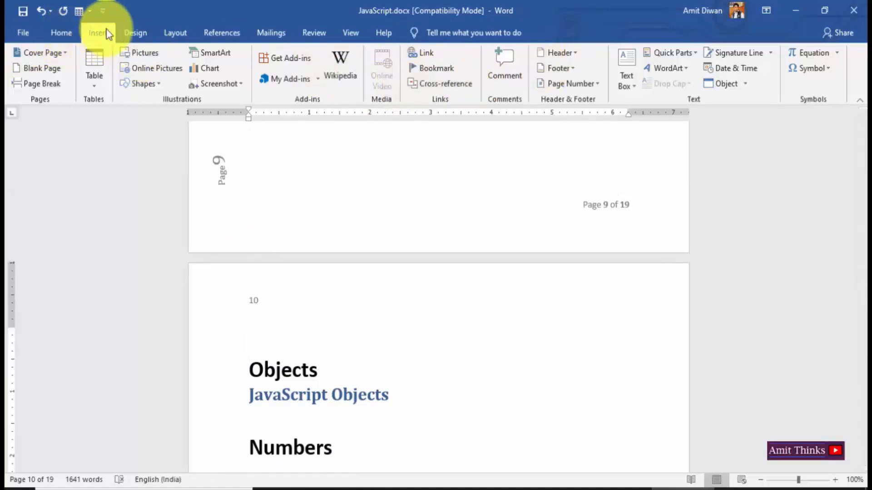
# Insert the Bold Numbers "Page X of Y" number at the current position above the Objects heading, followed by a blank line.
pyautogui.click(586, 83)
pyautogui.moveTo(624, 152)
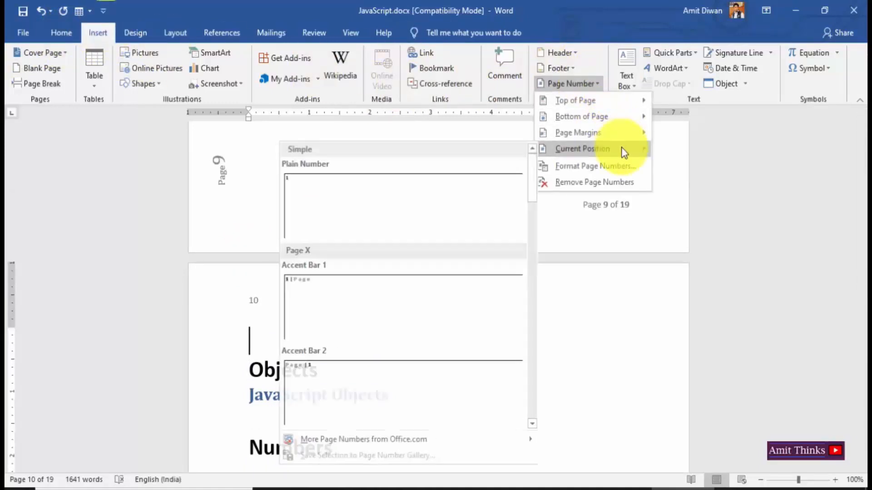
pyautogui.moveTo(529, 204); pyautogui.dragTo(528, 236)
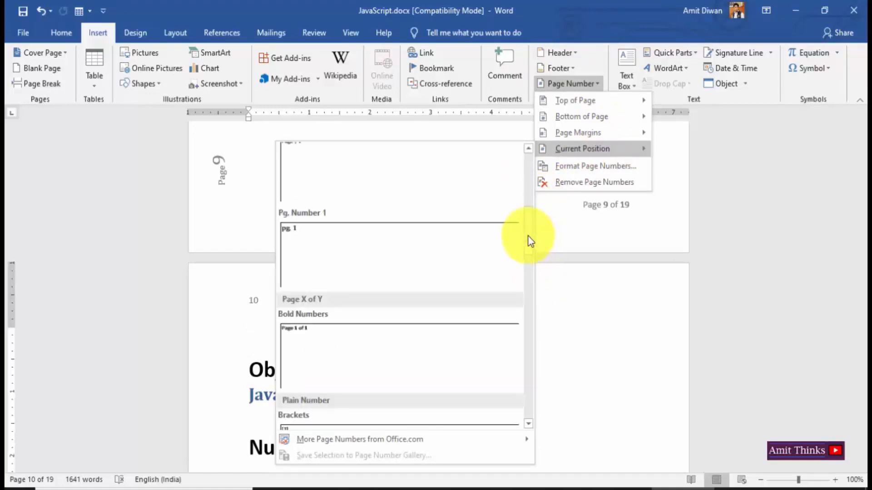
pyautogui.click(335, 363)
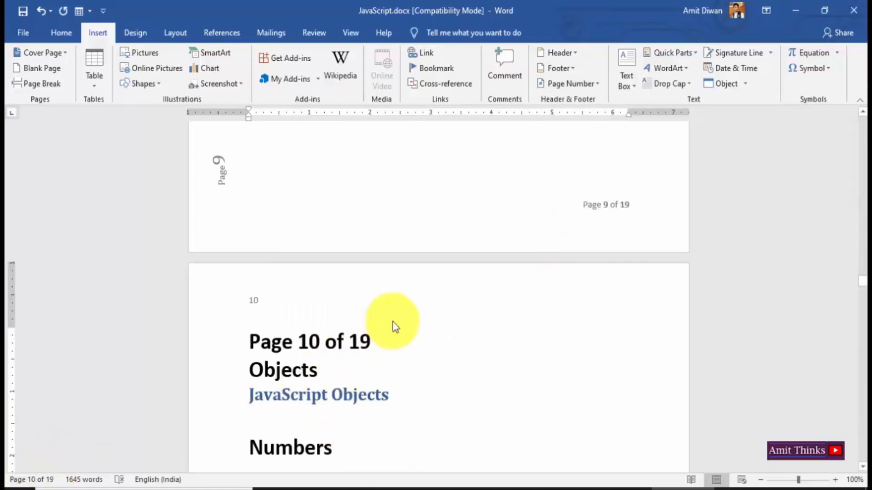
pyautogui.click(396, 343)
pyautogui.press('Return')
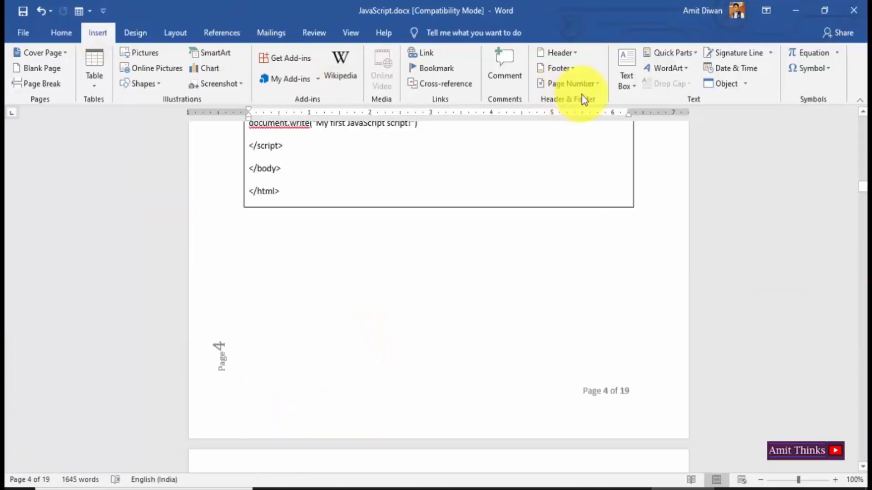
# Set the page numbering to start at 10 and check the numbers from the first page onward.
pyautogui.click(582, 88)
pyautogui.click(635, 168)
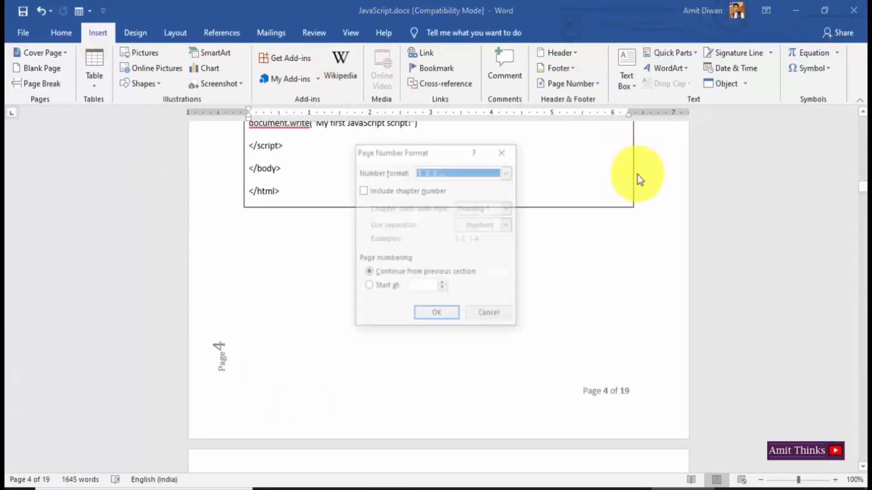
pyautogui.click(436, 287)
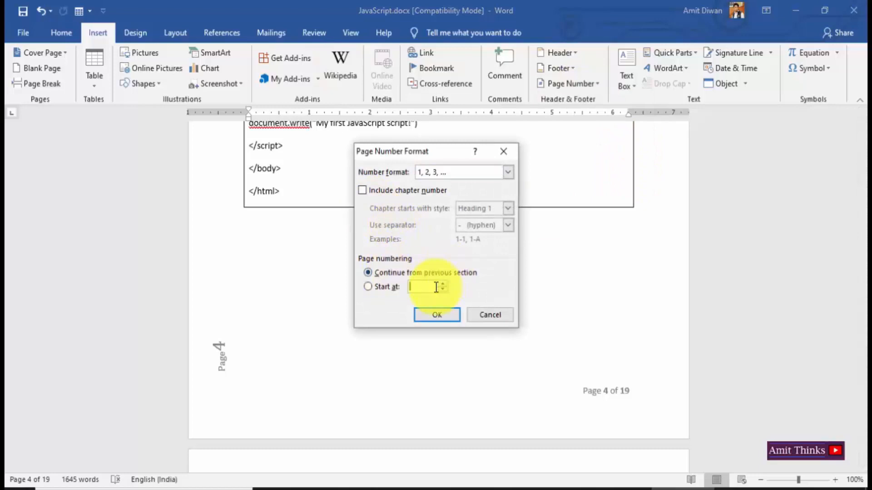
pyautogui.click(437, 314)
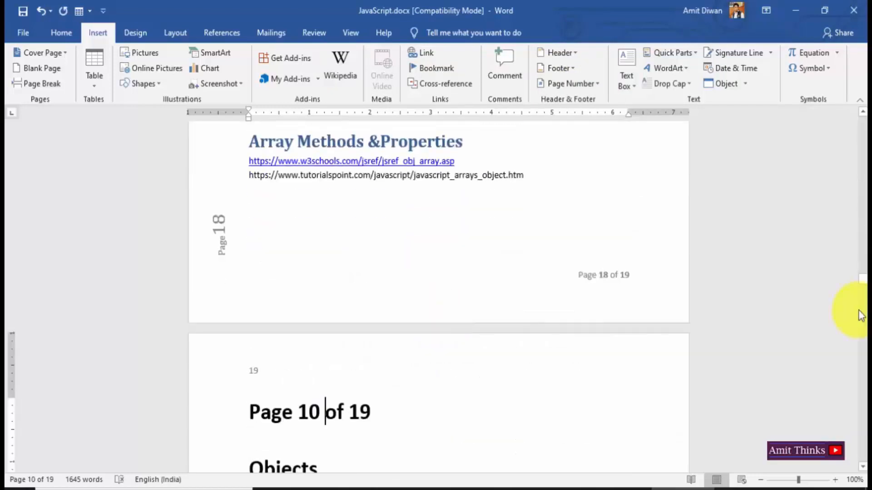
pyautogui.moveTo(861, 283); pyautogui.dragTo(862, 69)
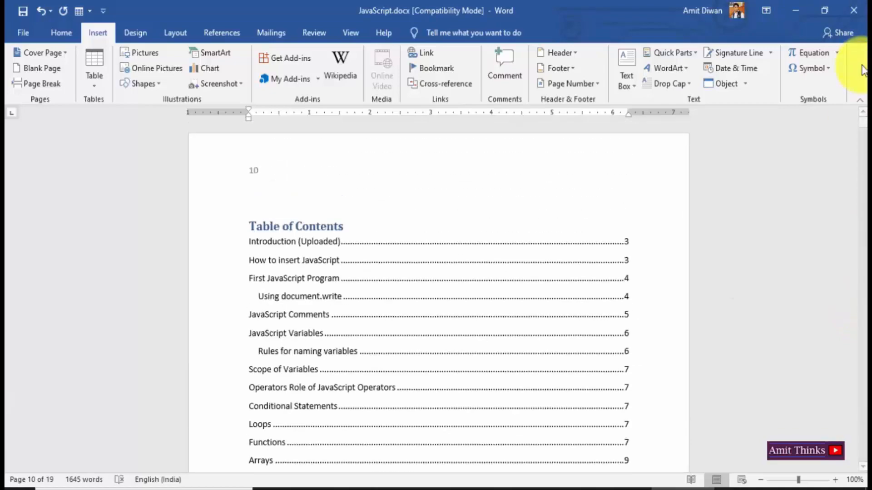
pyautogui.scroll(-15, 862, 312)
pyautogui.moveTo(862, 169); pyautogui.dragTo(856, 117)
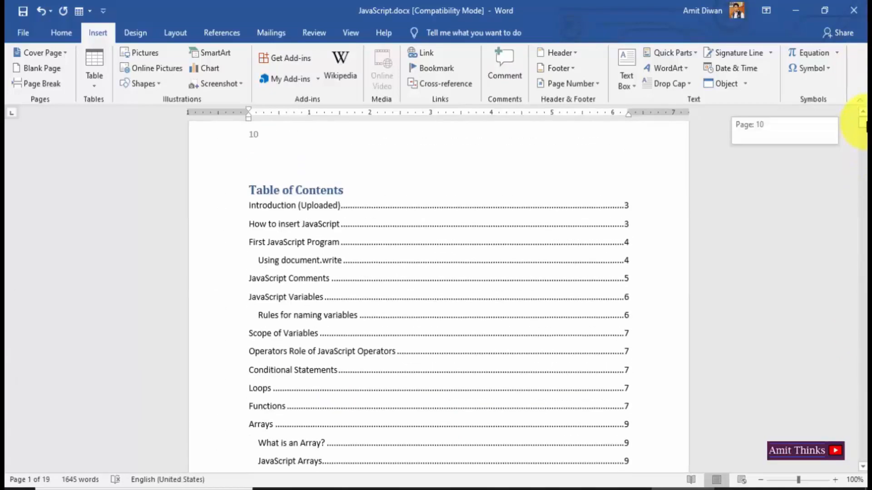
pyautogui.click(284, 186)
pyautogui.scroll(-10, 856, 185)
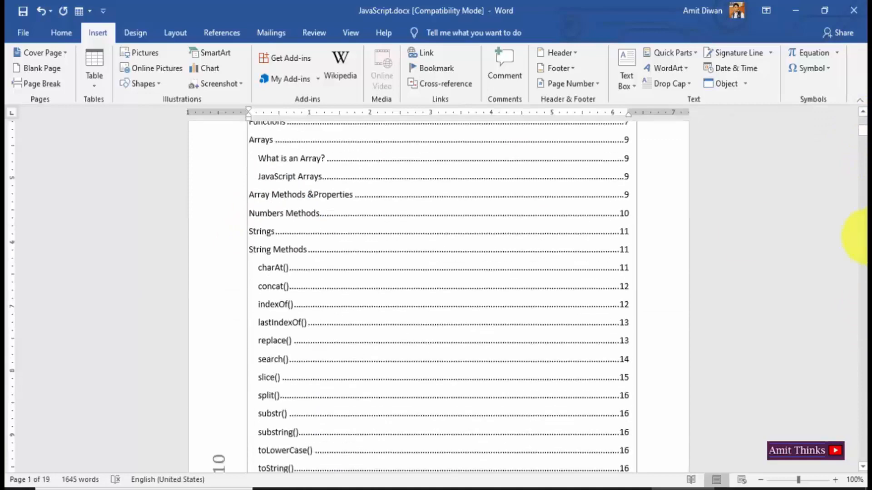
pyautogui.scroll(-10, 857, 237)
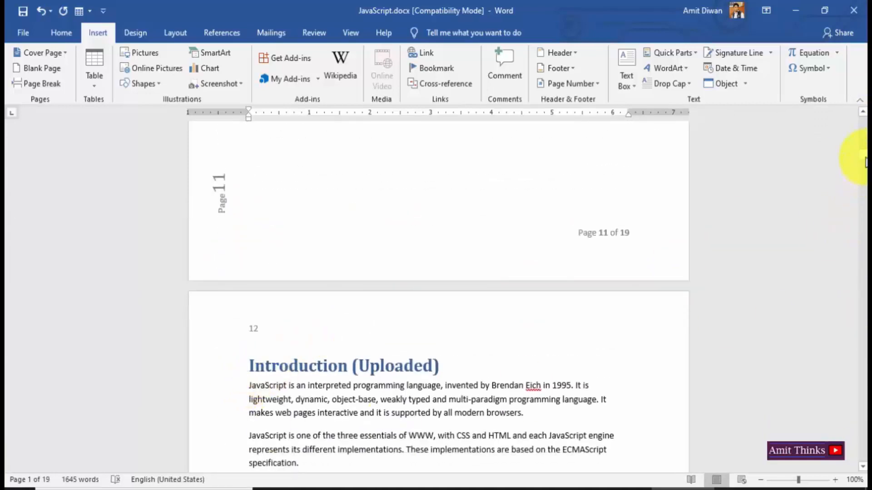
# Delete the "Page X of Y" number from the footer of the page before the Introduction.
pyautogui.doubleClick(600, 234)
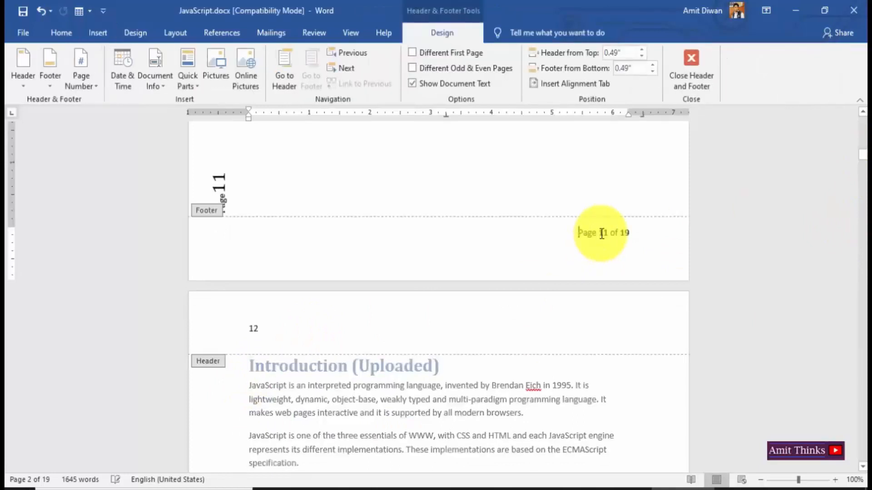
pyautogui.tripleClick(600, 234)
pyautogui.press('Delete')
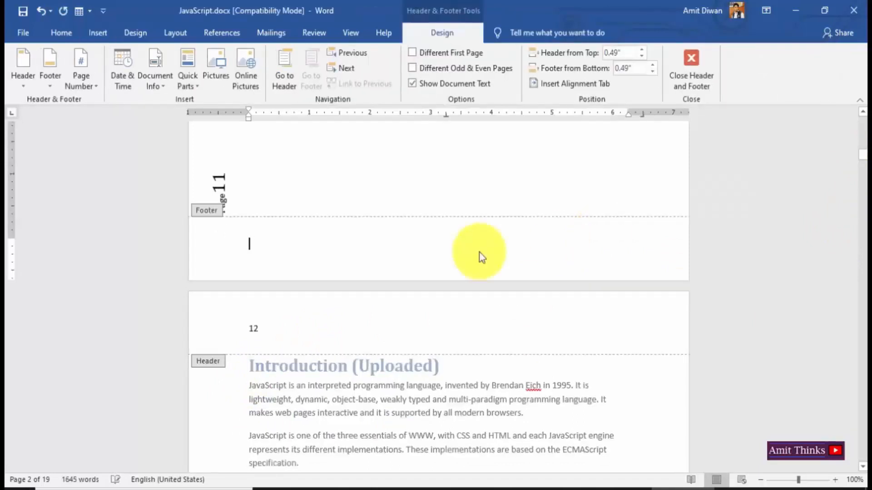
# Delete the vertical page number text from the margin text box and close the header and footer.
pyautogui.click(228, 191)
pyautogui.doubleClick(224, 189)
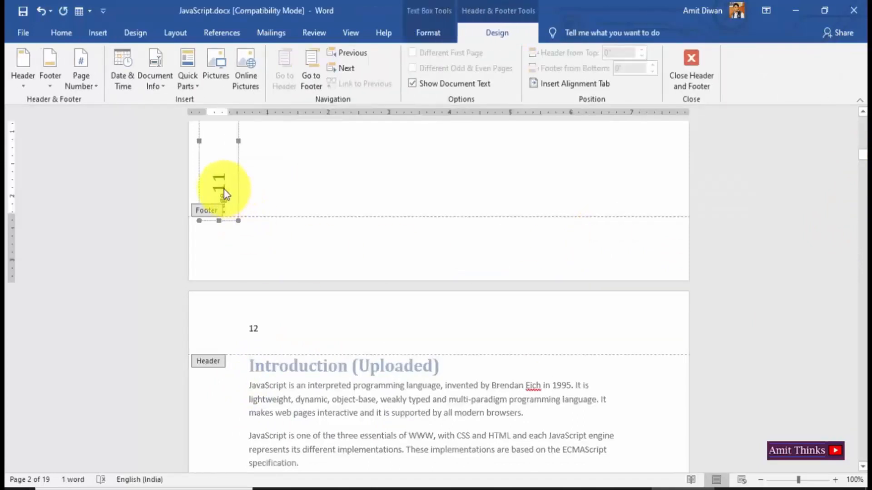
pyautogui.tripleClick(224, 189)
pyautogui.press('Delete')
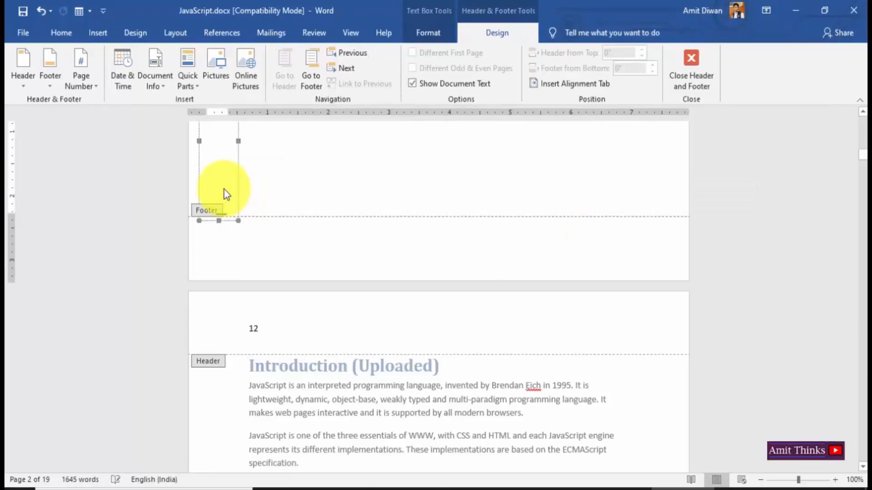
pyautogui.click(448, 302)
pyautogui.doubleClick(531, 394)
pyautogui.scroll(-15, 858, 404)
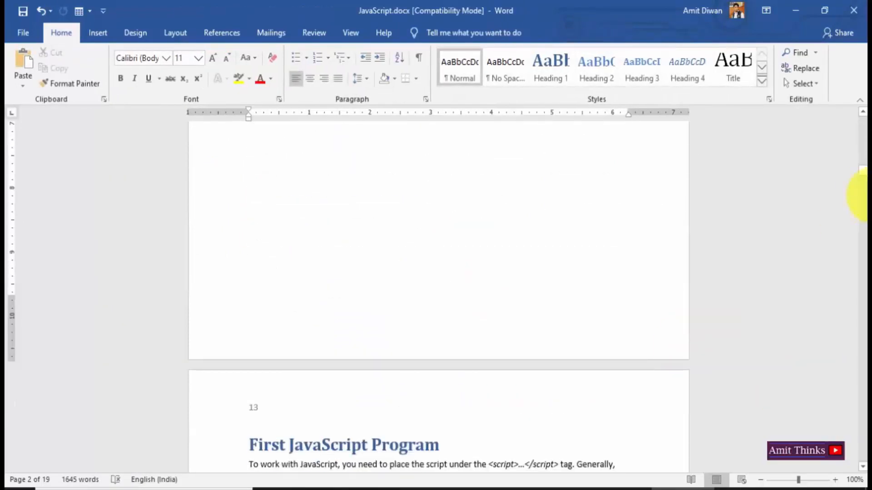
# Examine the page numbers on the Table of Contents, Introduction and Objects pages.
pyautogui.moveTo(860, 154); pyautogui.dragTo(859, 96)
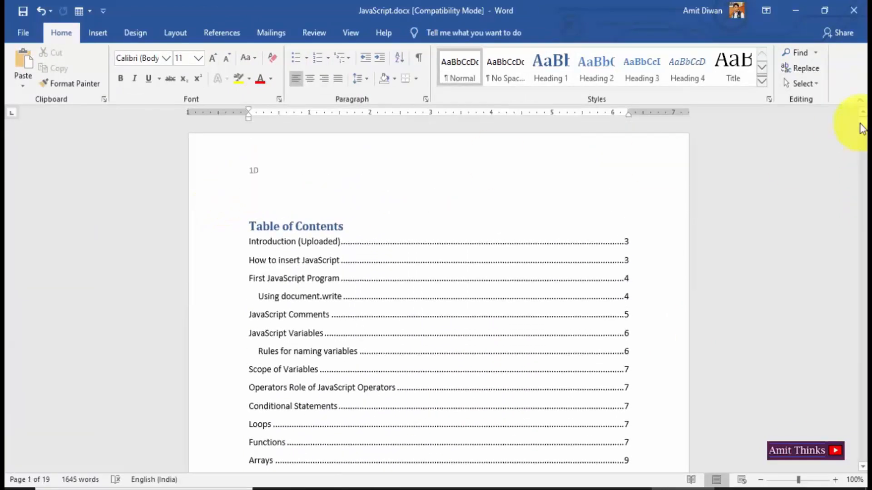
pyautogui.moveTo(860, 128); pyautogui.dragTo(859, 285)
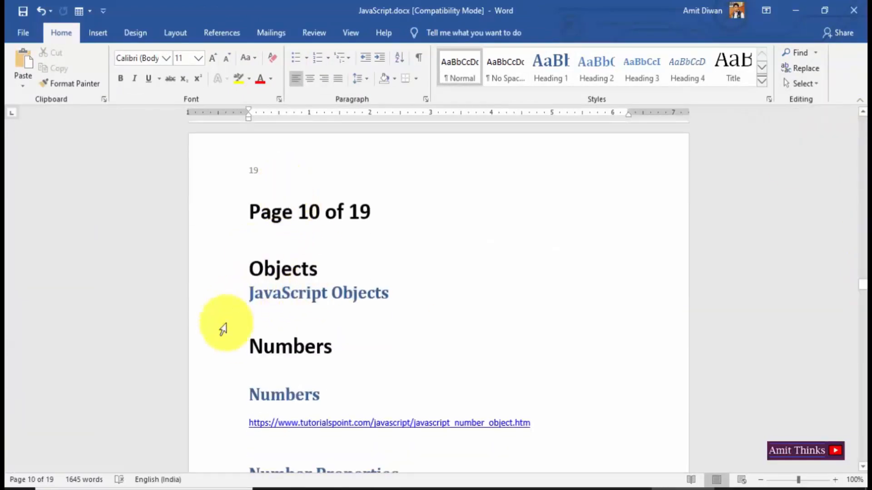
pyautogui.click(430, 323)
pyautogui.moveTo(863, 296); pyautogui.dragTo(861, 46)
pyautogui.click(432, 229)
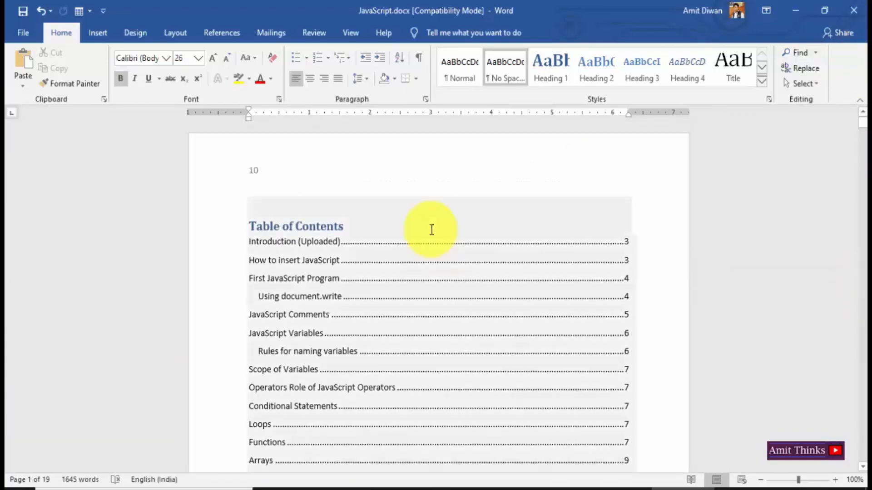
pyautogui.click(669, 363)
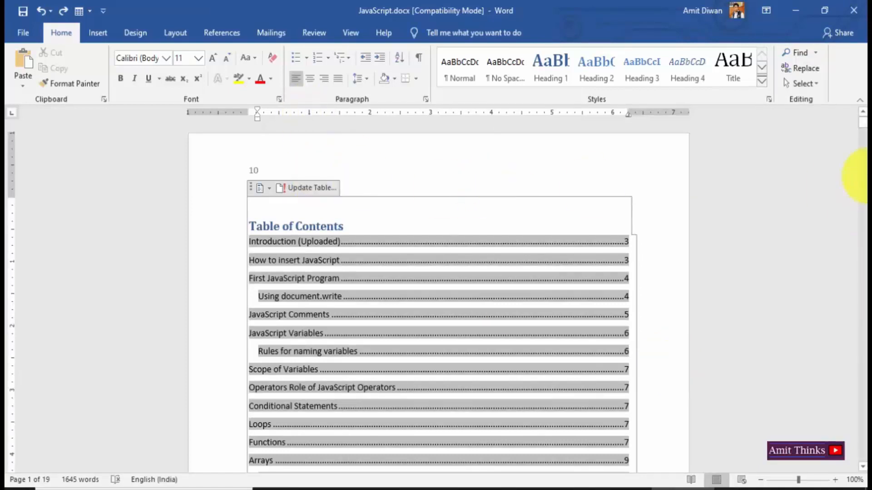
pyautogui.click(250, 188)
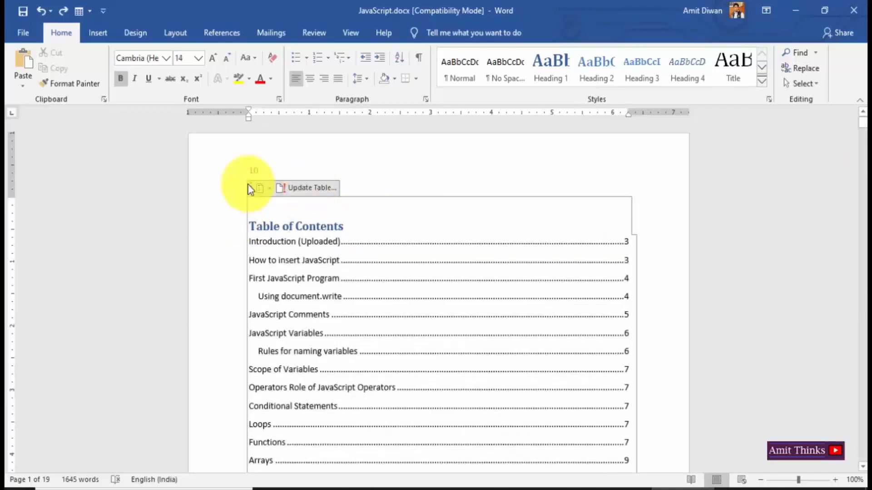
pyautogui.click(864, 153)
pyautogui.click(864, 197)
pyautogui.click(864, 197)
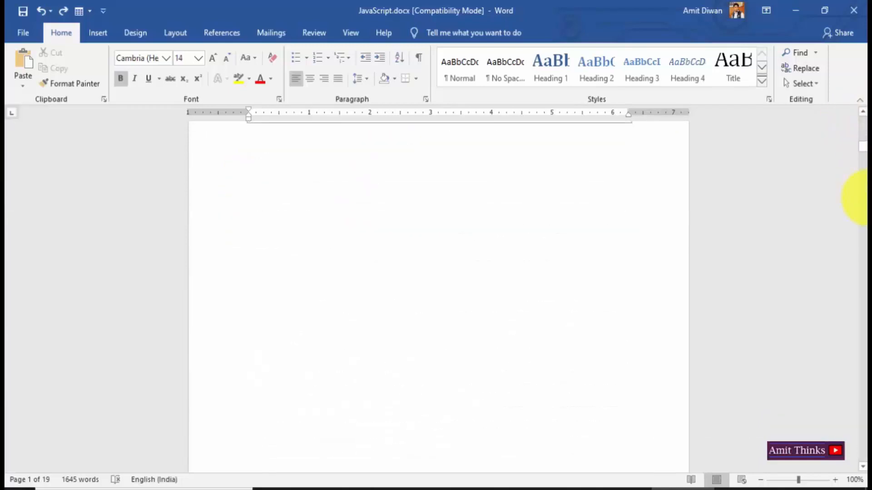
pyautogui.click(864, 197)
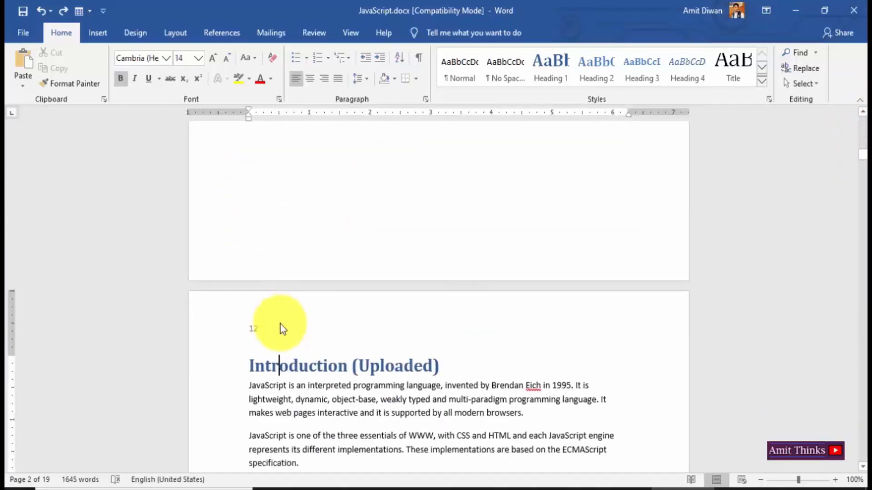
pyautogui.click(280, 365)
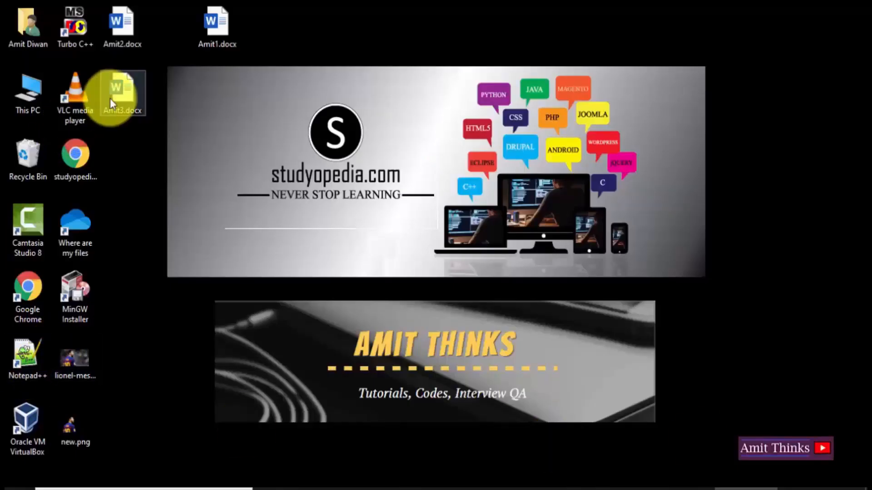
# Switch to the desktop and arrange Amit2.docx and Amit3.docx in a row beside Amit1.docx.
pyautogui.moveTo(110, 99); pyautogui.dragTo(402, 34)
pyautogui.moveTo(127, 34); pyautogui.dragTo(314, 35)
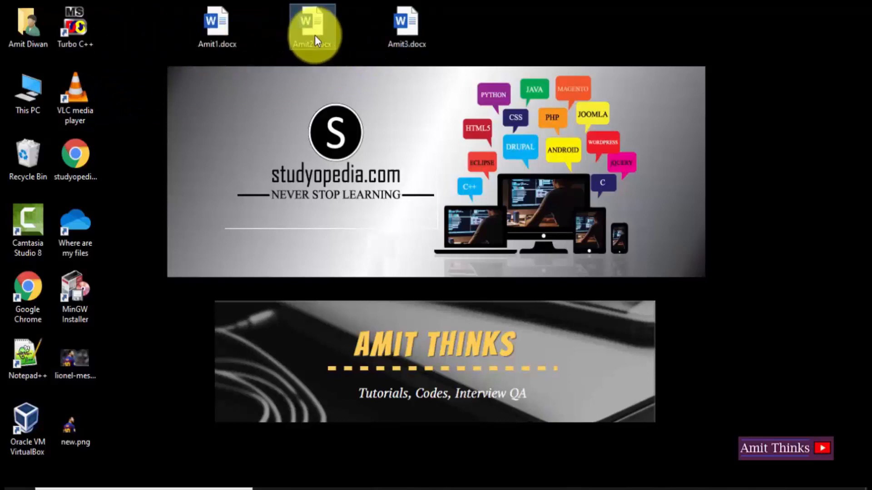
pyautogui.click(510, 58)
# Open Amit1.docx, Amit2.docx and Amit3.docx from the desktop in Word.
pyautogui.click(225, 43)
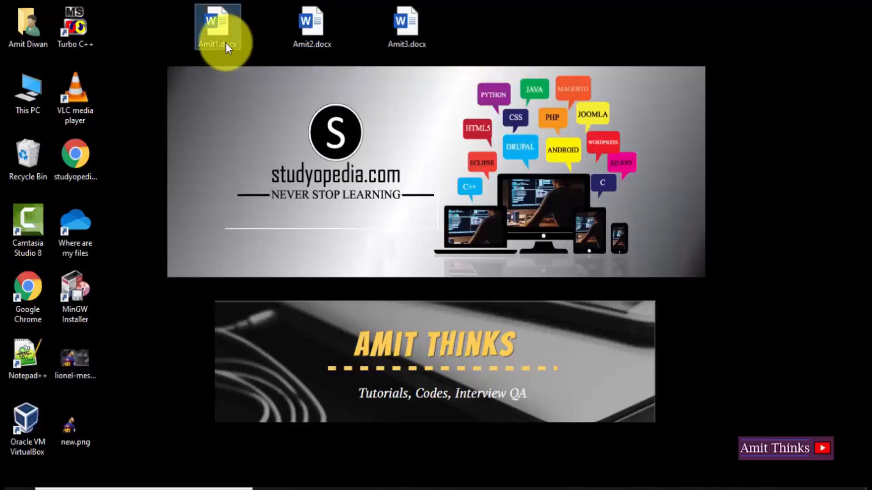
pyautogui.doubleClick(225, 42)
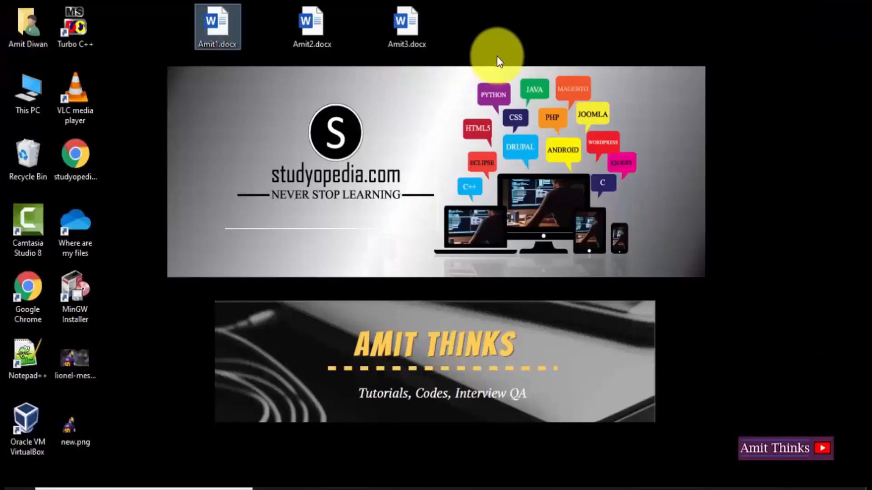
pyautogui.moveTo(487, 51); pyautogui.dragTo(278, 34)
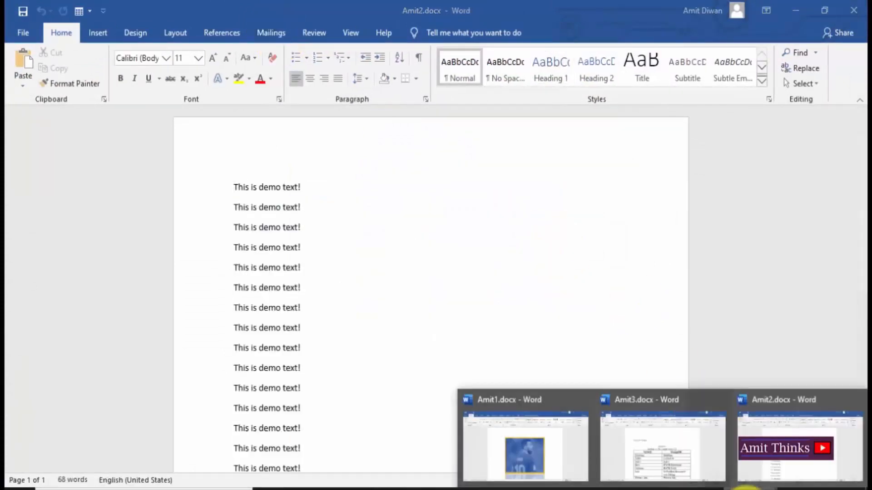
# Examine the contents of Amit1.docx, Amit2.docx and Amit3.docx one after another.
pyautogui.click(540, 470)
pyautogui.scroll(-1, 697, 396)
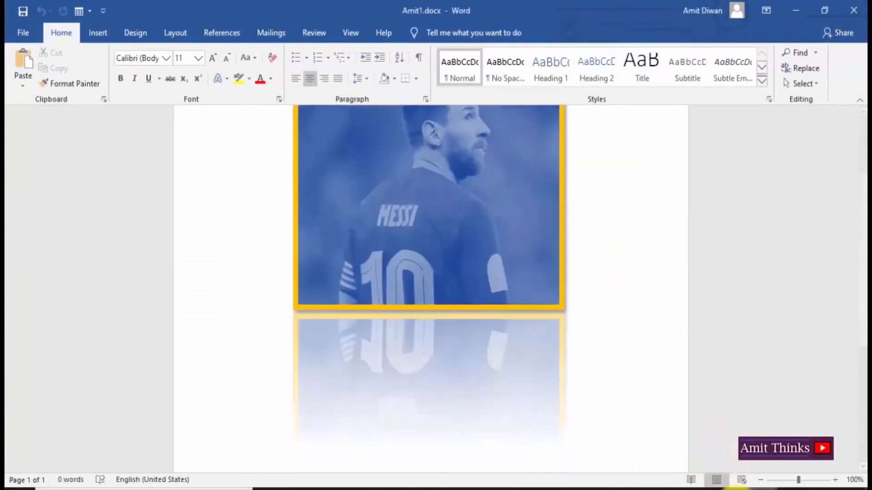
pyautogui.click(771, 456)
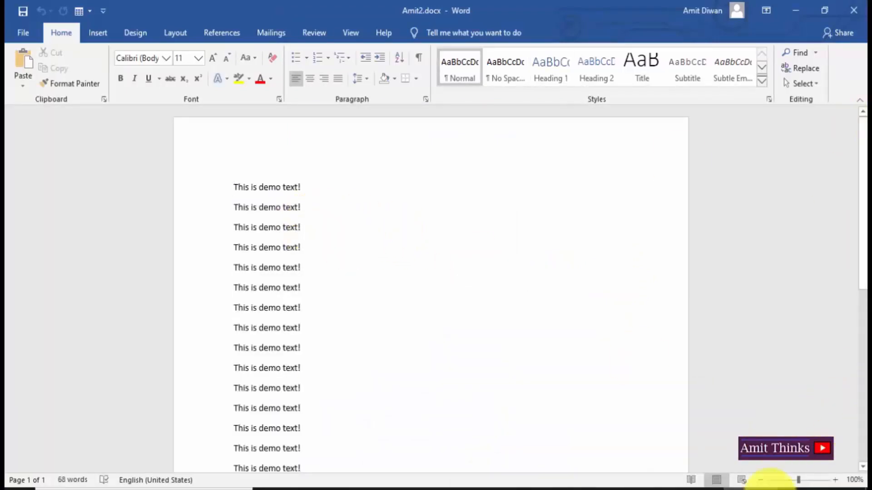
pyautogui.moveTo(774, 488)
pyautogui.click(682, 454)
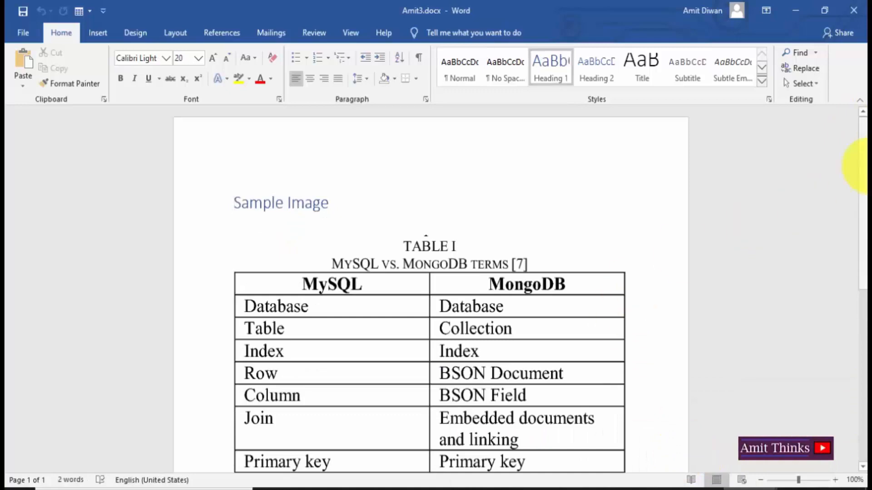
pyautogui.scroll(-5, 862, 254)
pyautogui.scroll(5, 858, 152)
pyautogui.click(345, 202)
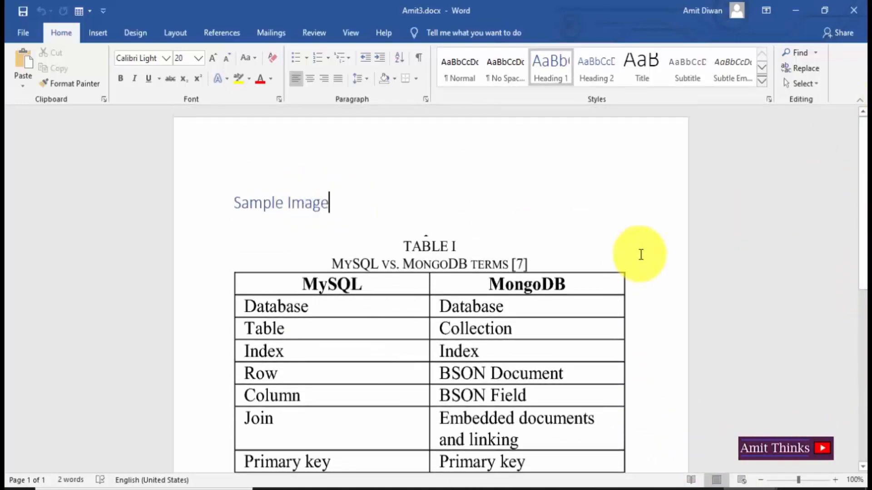
# Return to Amit1.docx and start inserting an object created from an existing file.
pyautogui.moveTo(773, 489)
pyautogui.click(572, 448)
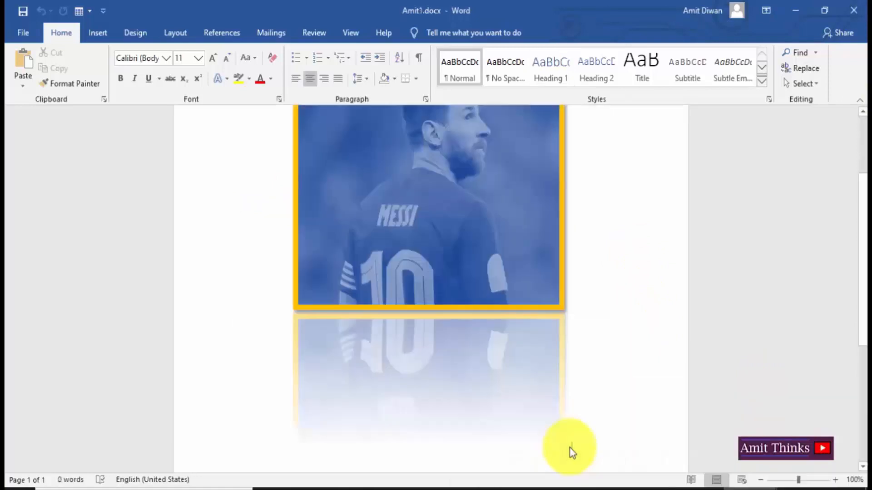
pyautogui.scroll(5, 862, 155)
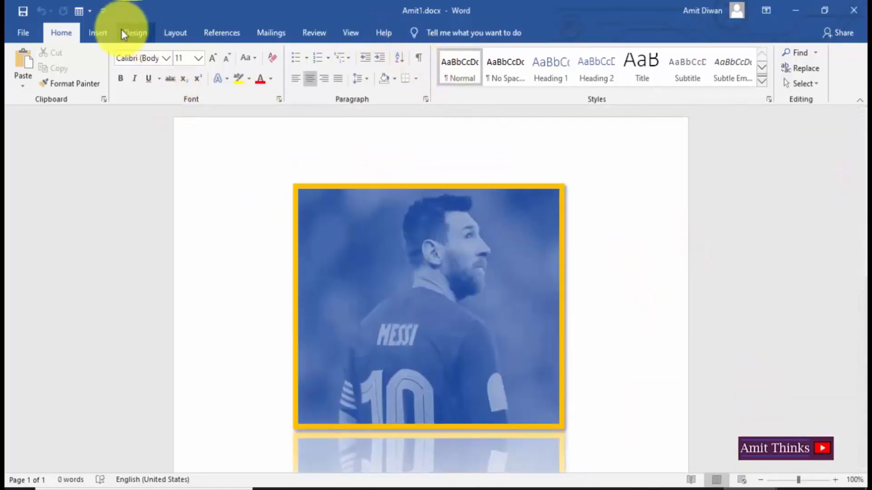
pyautogui.click(104, 33)
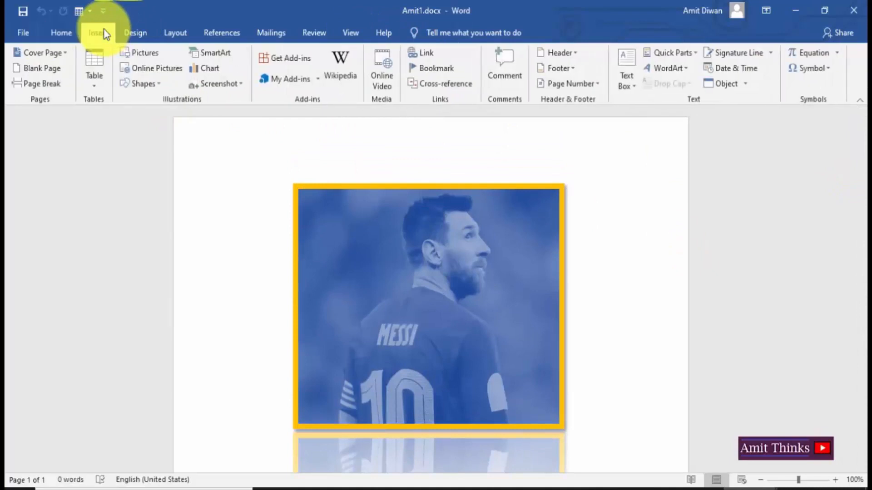
pyautogui.click(747, 84)
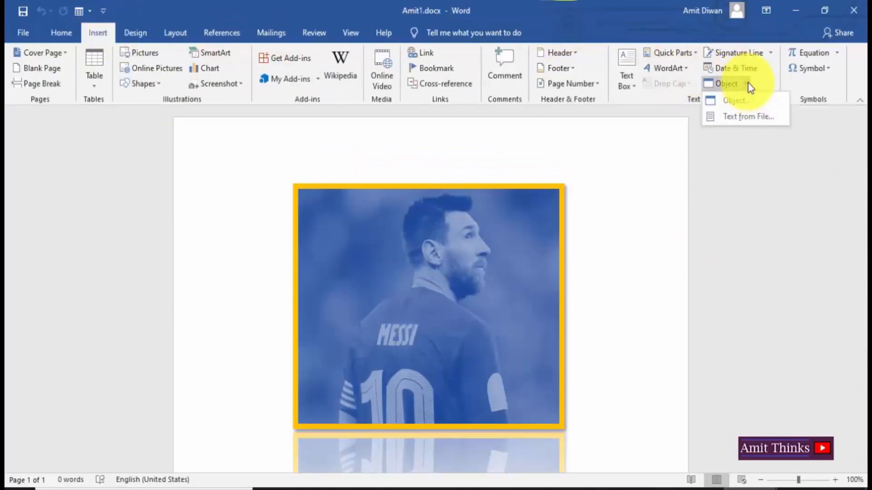
pyautogui.click(761, 102)
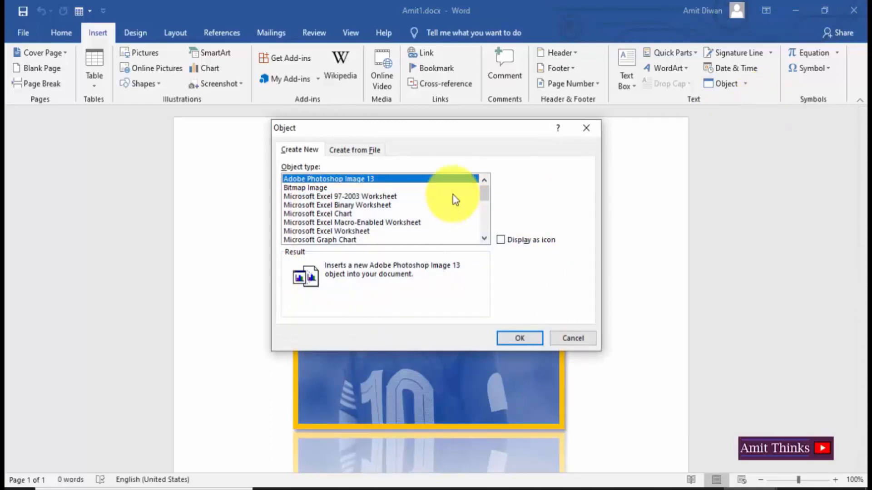
pyautogui.click(364, 150)
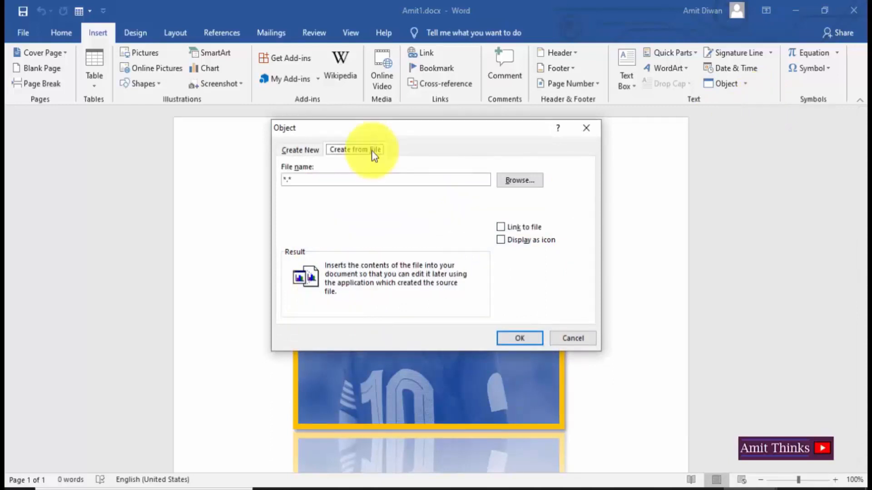
pyautogui.click(305, 151)
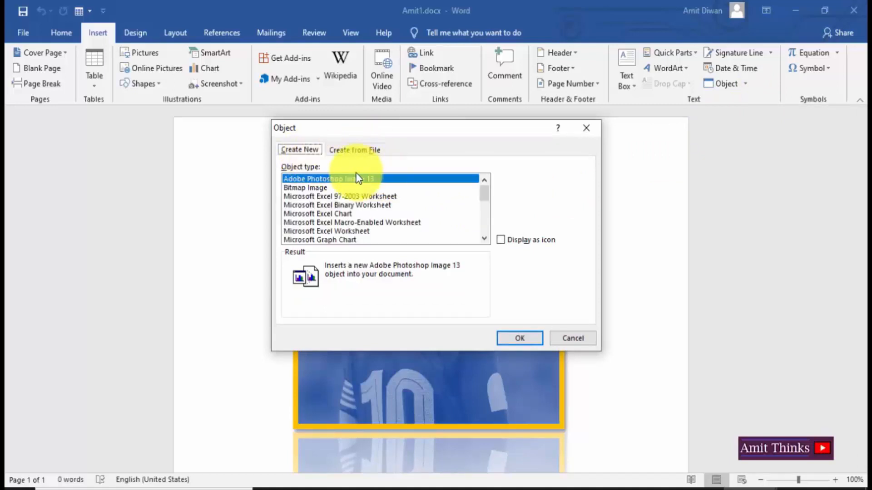
pyautogui.click(363, 151)
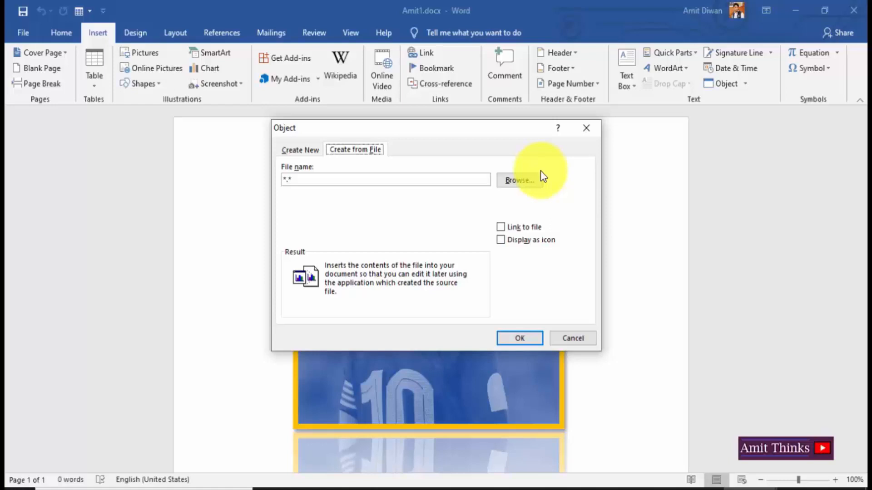
# Choose Amit2.docx from the Desktop as the source file and insert it into the document as an object.
pyautogui.click(515, 181)
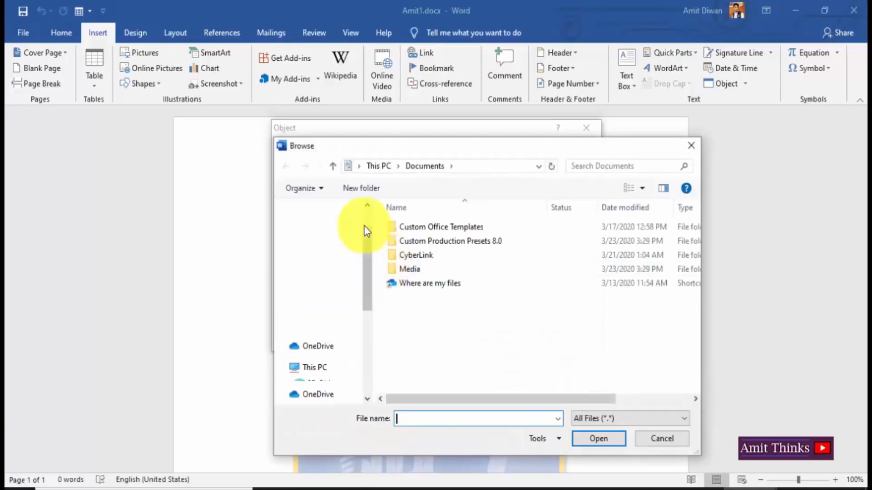
pyautogui.click(326, 235)
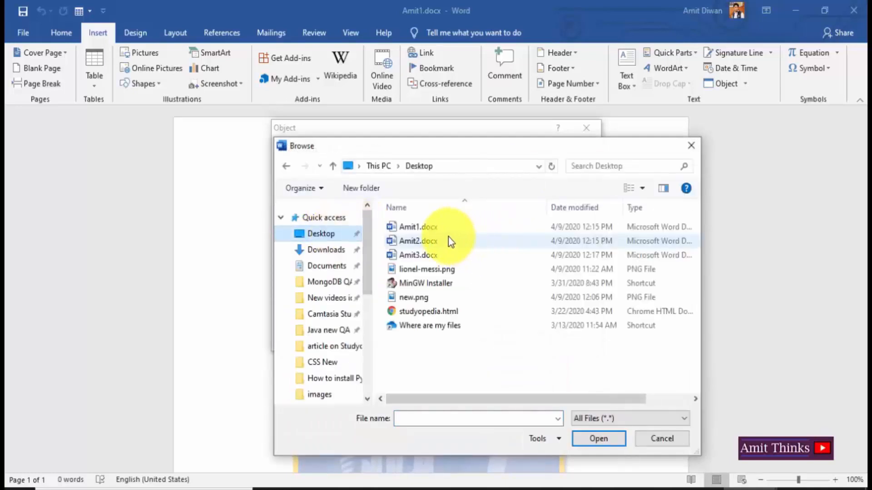
pyautogui.click(445, 242)
pyautogui.click(425, 255)
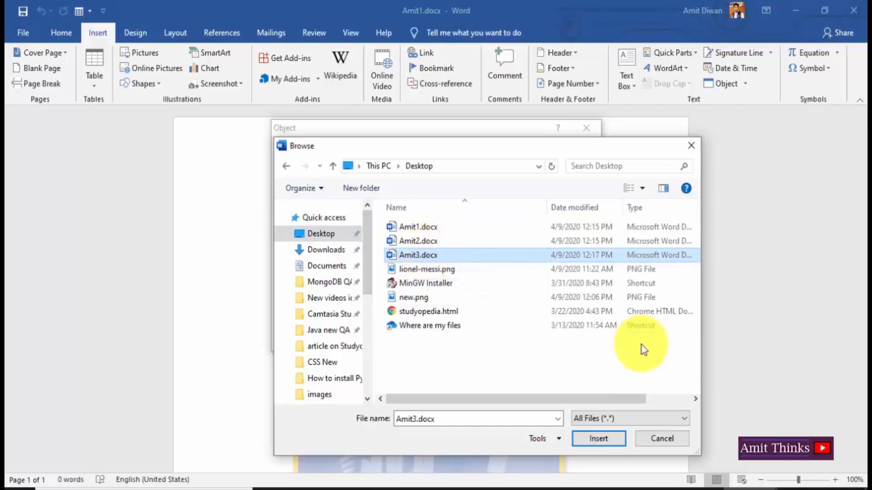
pyautogui.click(493, 242)
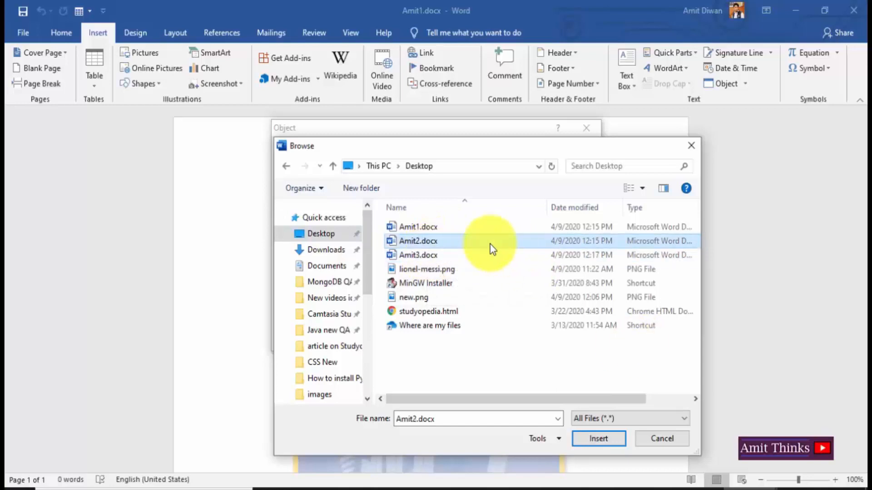
pyautogui.click(598, 438)
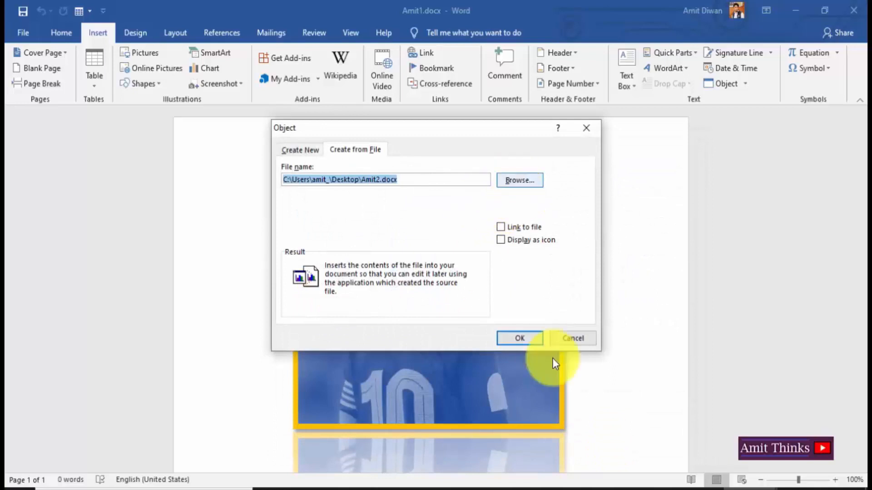
pyautogui.click(537, 344)
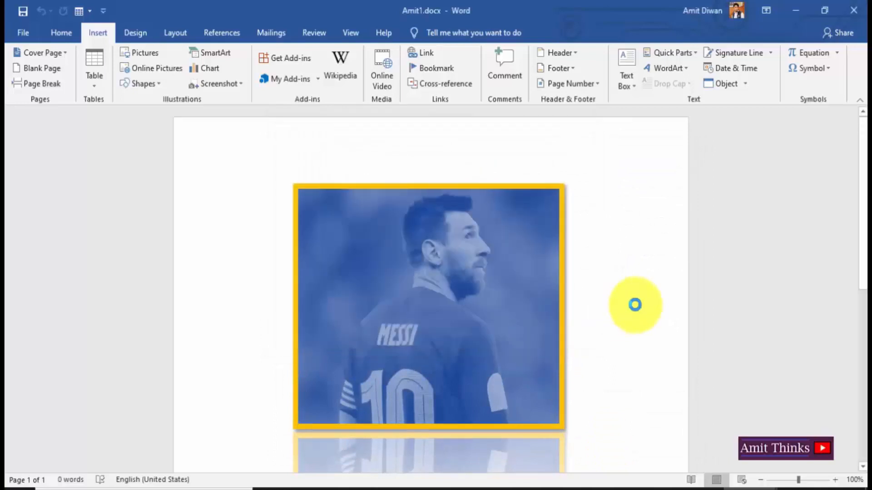
# Place the insertion point below the embedded demo text on page 2 and start inserting another object from an existing file.
pyautogui.moveTo(865, 321); pyautogui.dragTo(863, 398)
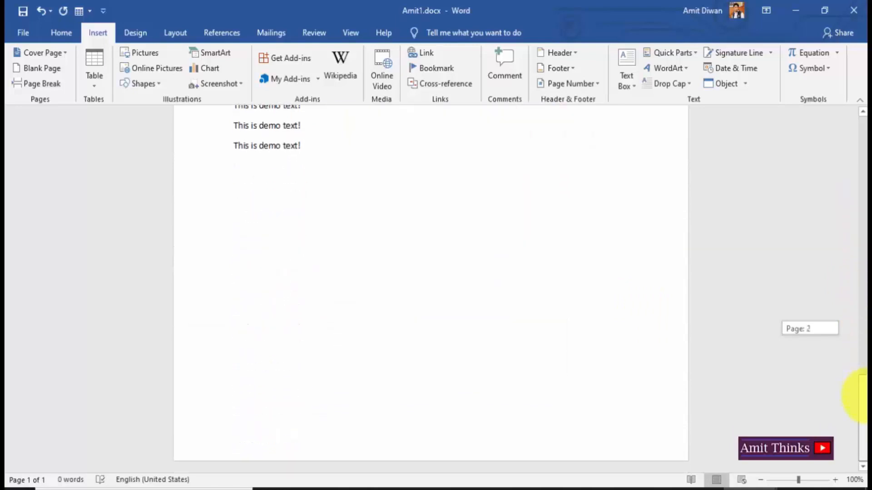
pyautogui.click(398, 319)
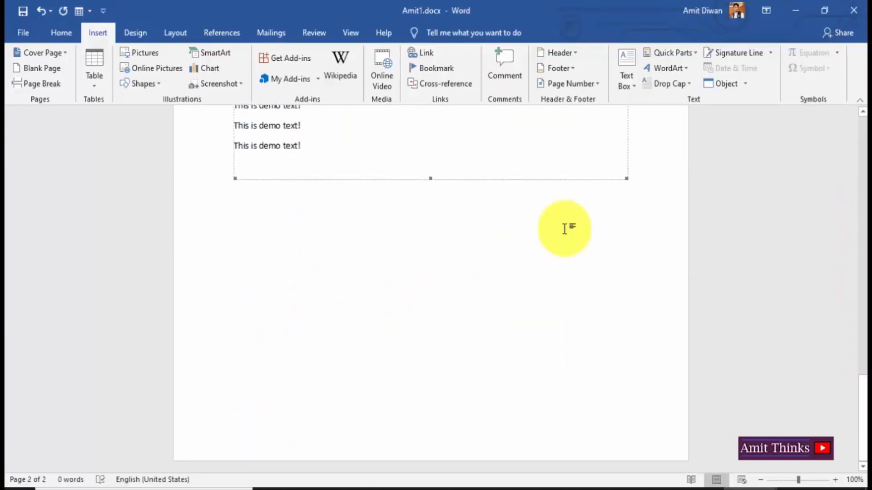
pyautogui.click(639, 188)
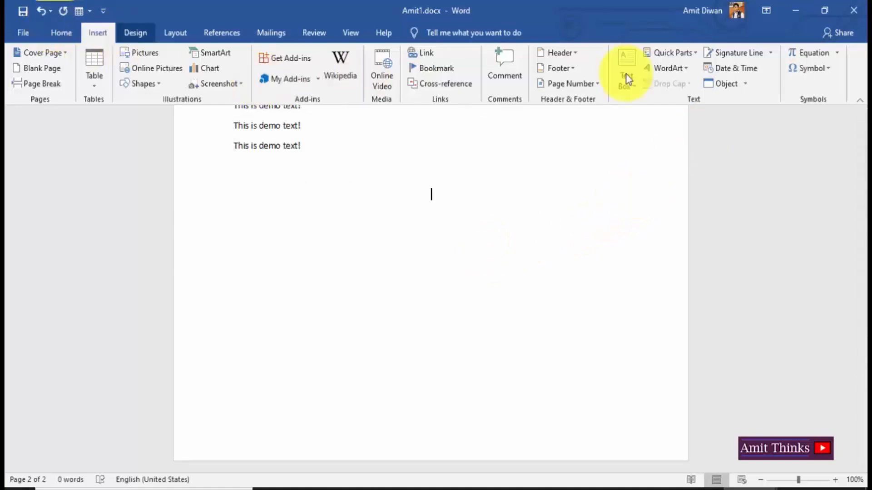
pyautogui.click(732, 91)
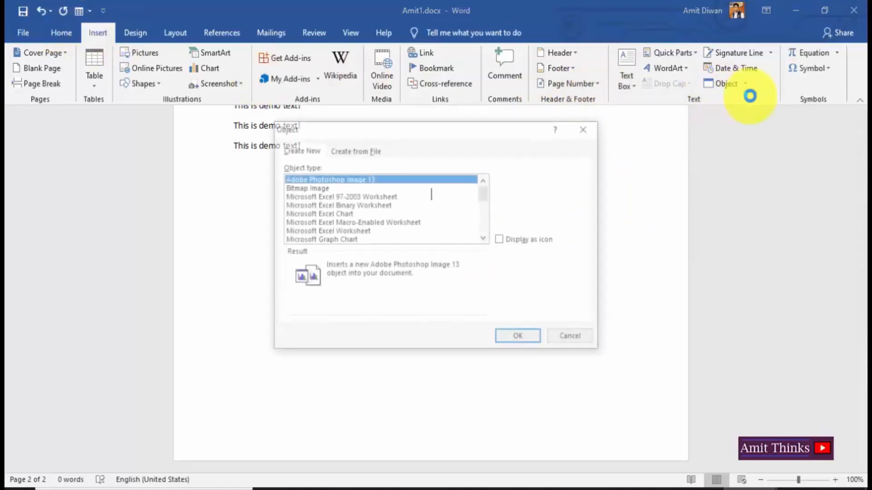
pyautogui.click(372, 152)
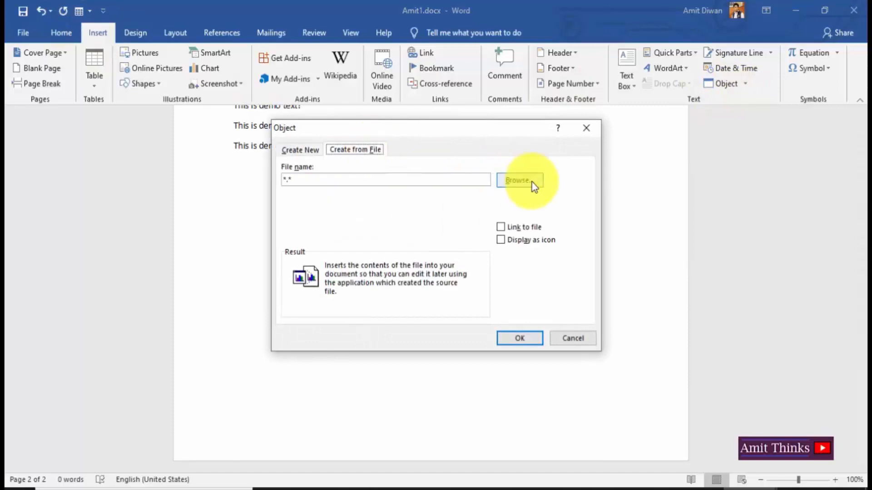
# Choose Amit3.docx from the Desktop as the source file and insert it as an object.
pyautogui.click(520, 180)
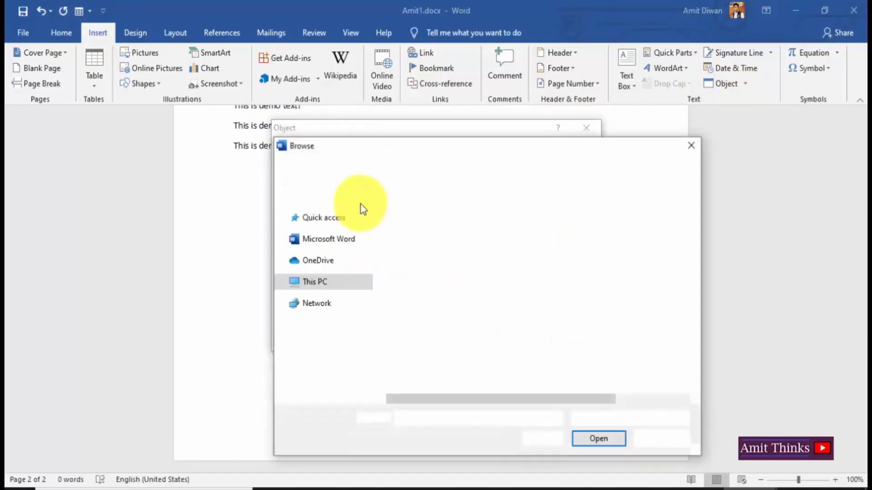
pyautogui.scroll(5, 370, 234)
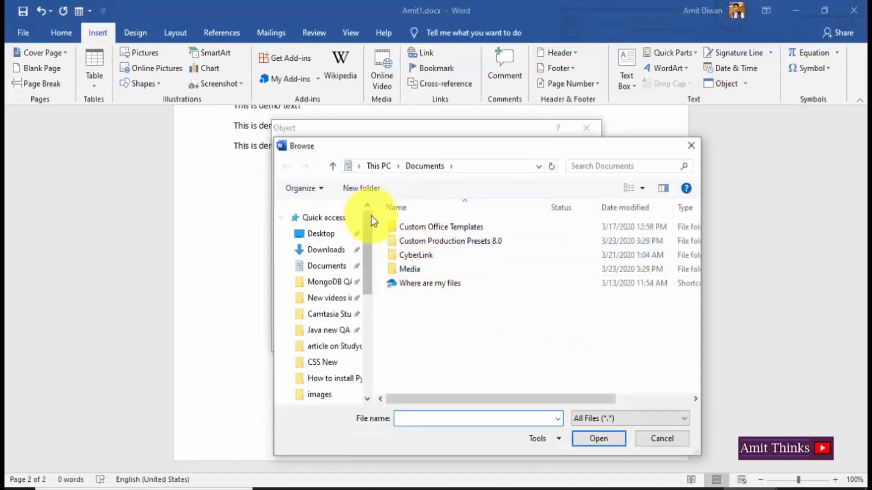
pyautogui.click(334, 234)
pyautogui.click(452, 255)
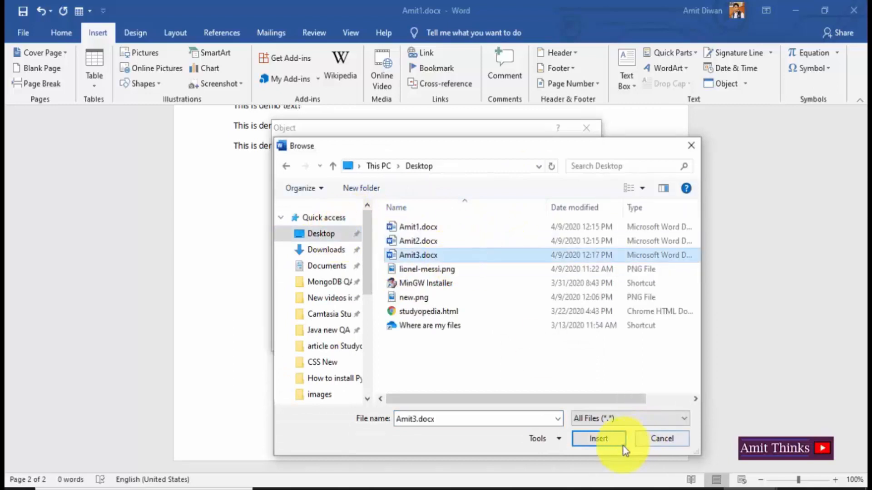
pyautogui.click(596, 438)
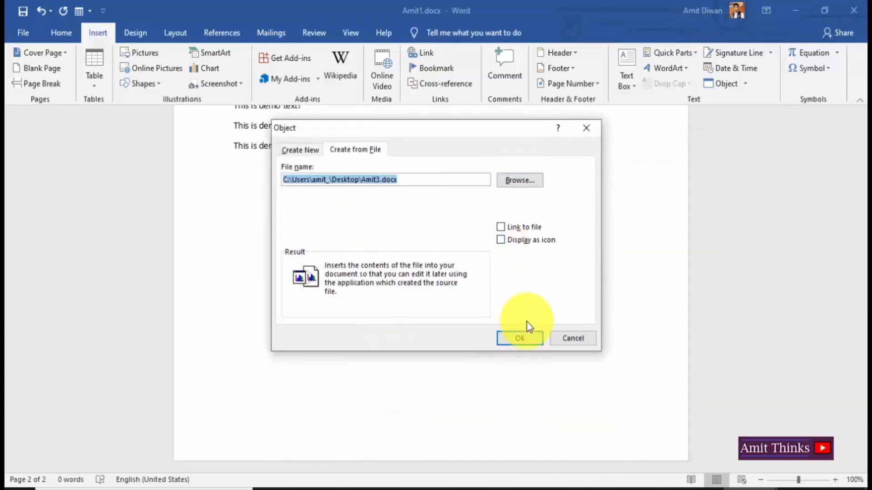
pyautogui.click(522, 339)
# Review the merged Amit1.docx and compare its contents with the source documents Amit2.docx and Amit3.docx.
pyautogui.scroll(-3, 528, 344)
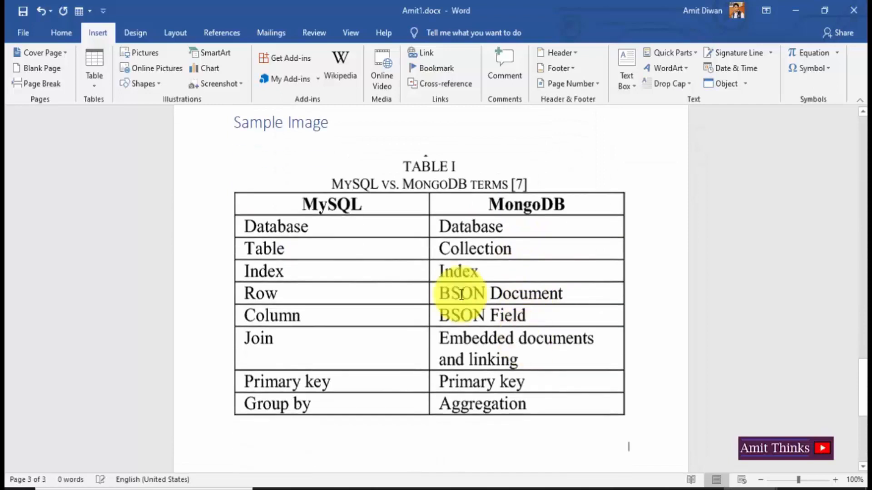
pyautogui.moveTo(862, 390); pyautogui.dragTo(856, 58)
pyautogui.scroll(-5, 667, 345)
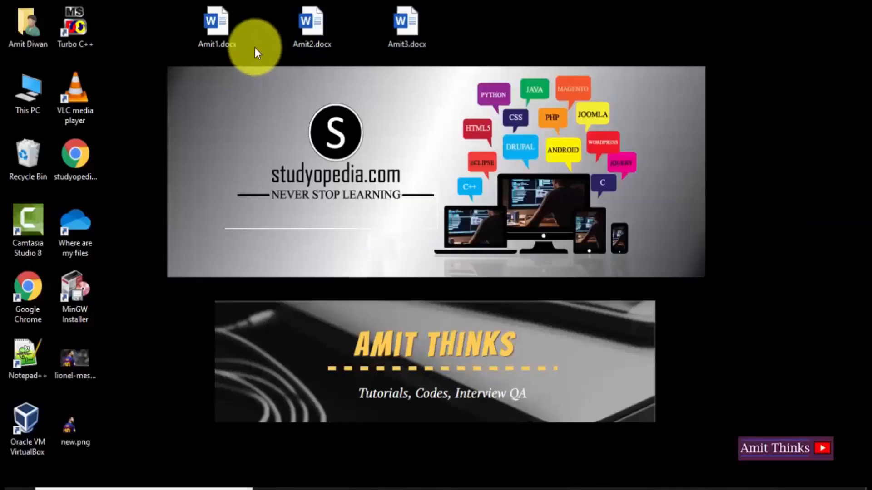
pyautogui.click(202, 30)
pyautogui.click(271, 90)
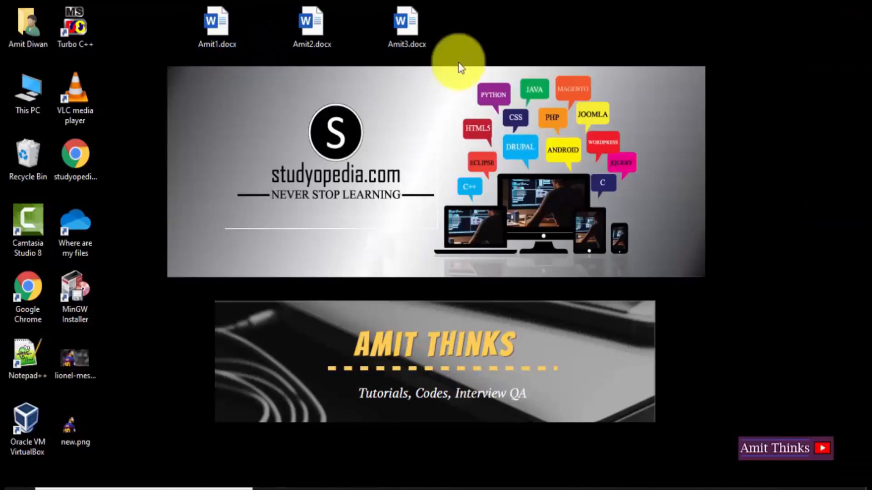
pyautogui.moveTo(483, 61); pyautogui.dragTo(289, 9)
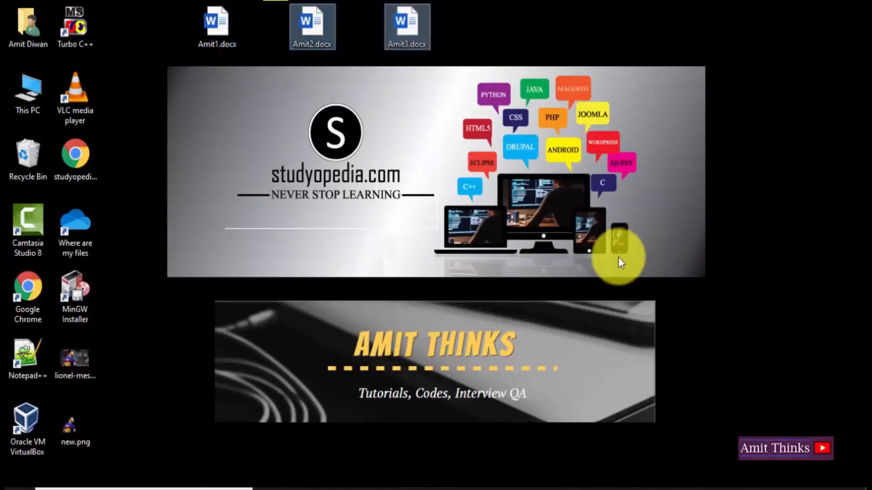
pyautogui.click(749, 487)
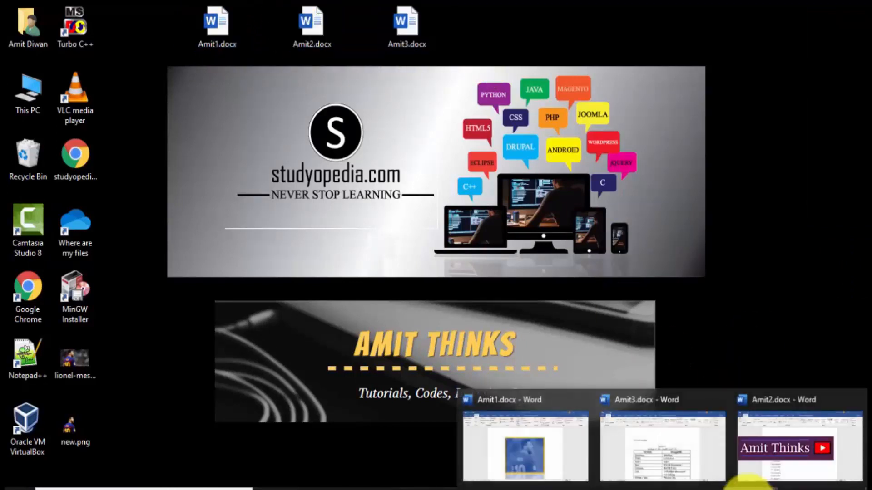
pyautogui.click(763, 468)
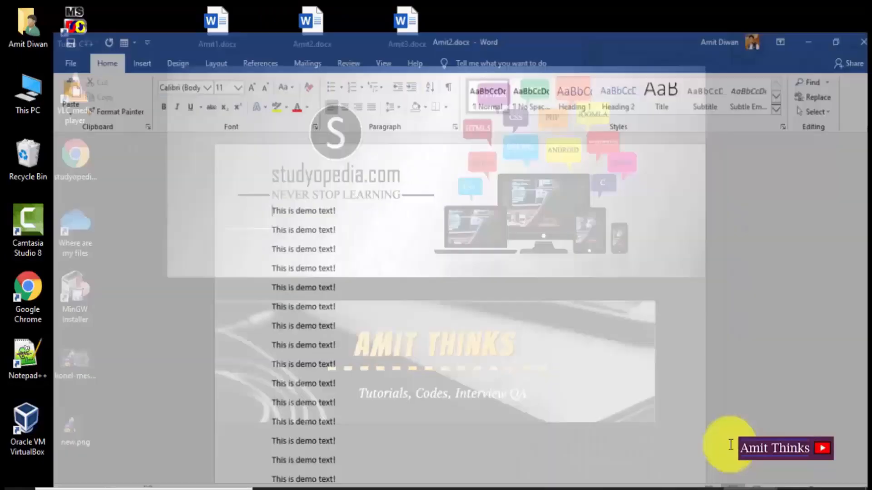
pyautogui.click(749, 489)
pyautogui.click(677, 473)
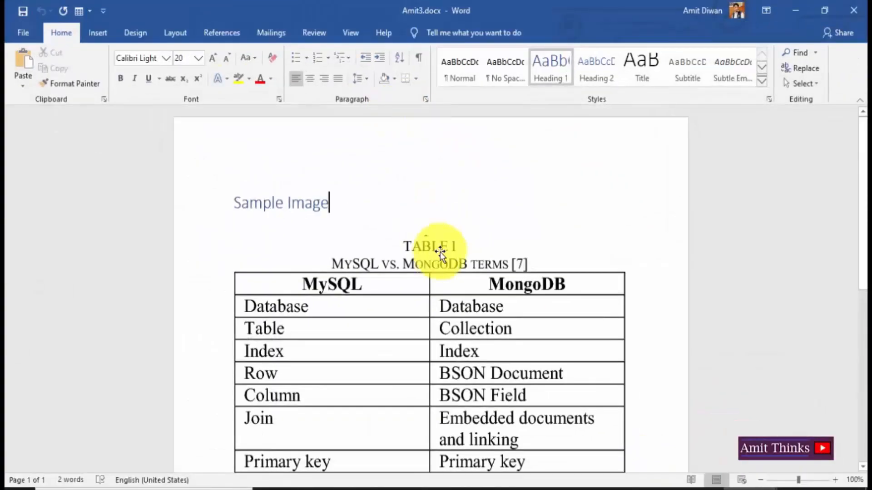
pyautogui.moveTo(763, 488)
pyautogui.click(549, 464)
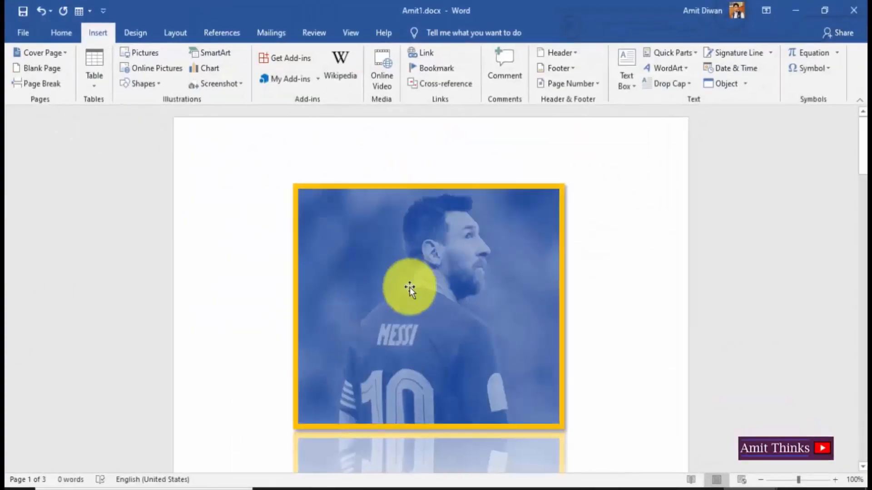
pyautogui.moveTo(861, 144); pyautogui.dragTo(850, 366)
pyautogui.click(482, 303)
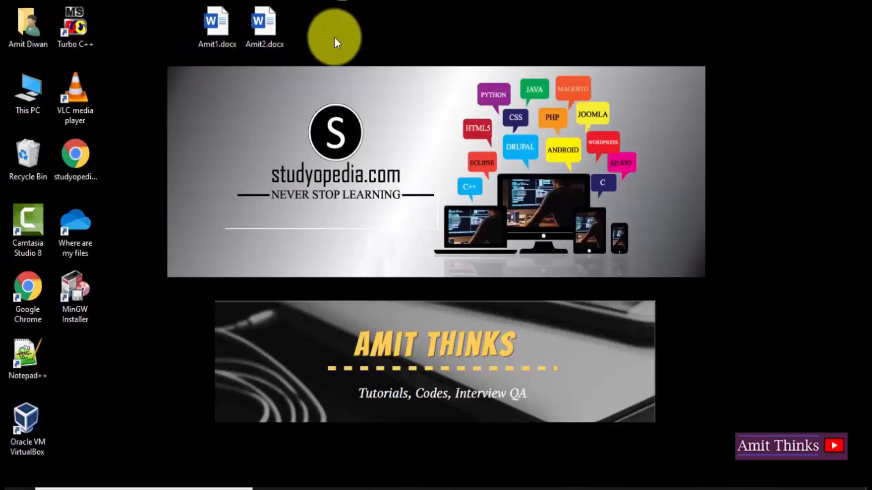
# Open Amit1.docx and Amit2.docx together from the desktop and view both texts, finishing in Amit2.docx.
pyautogui.moveTo(330, 44); pyautogui.dragTo(206, 22)
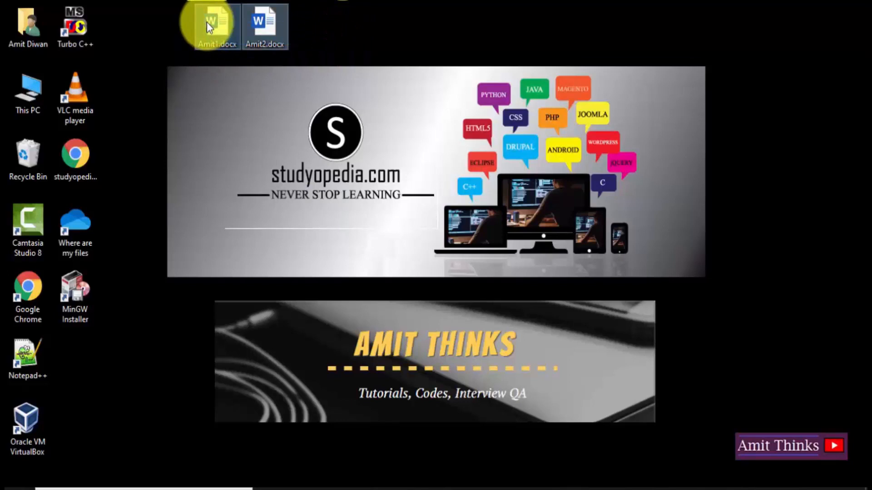
pyautogui.press('Return')
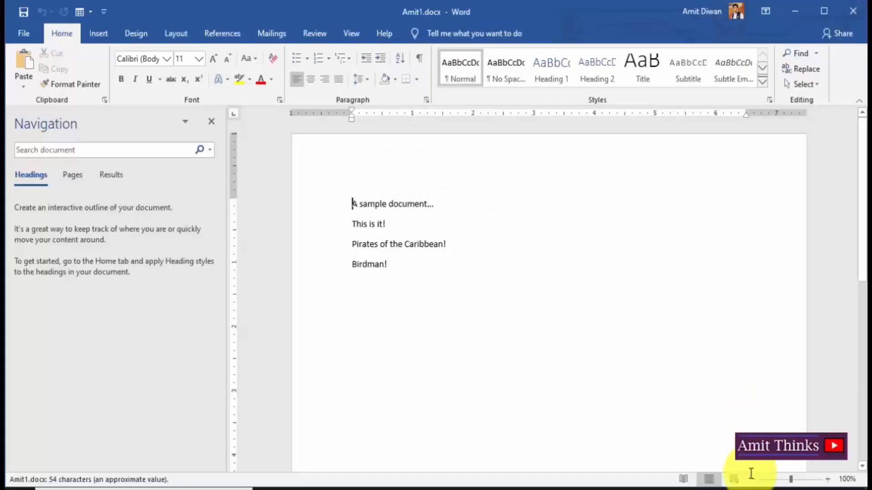
pyautogui.moveTo(745, 489)
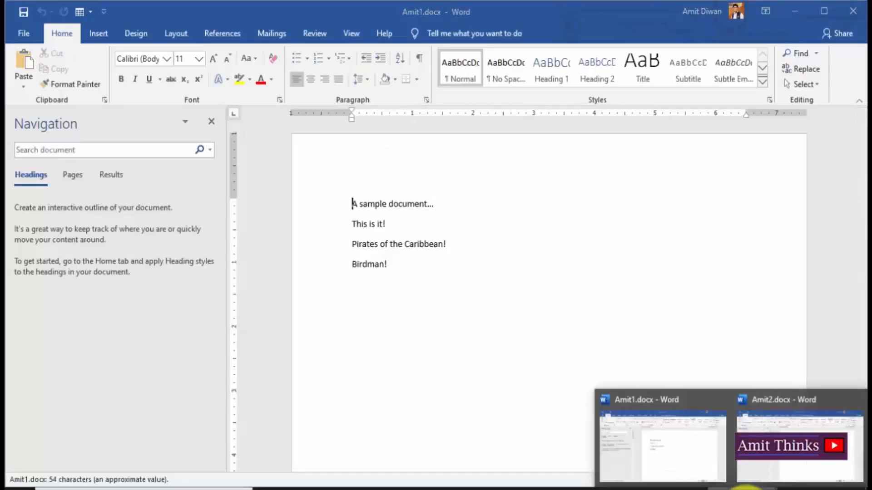
pyautogui.click(718, 482)
pyautogui.click(748, 489)
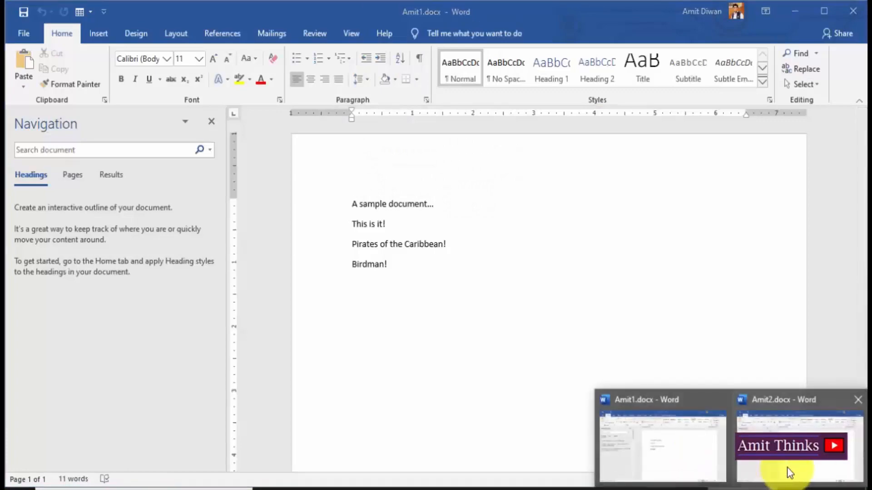
pyautogui.click(789, 472)
pyautogui.click(721, 489)
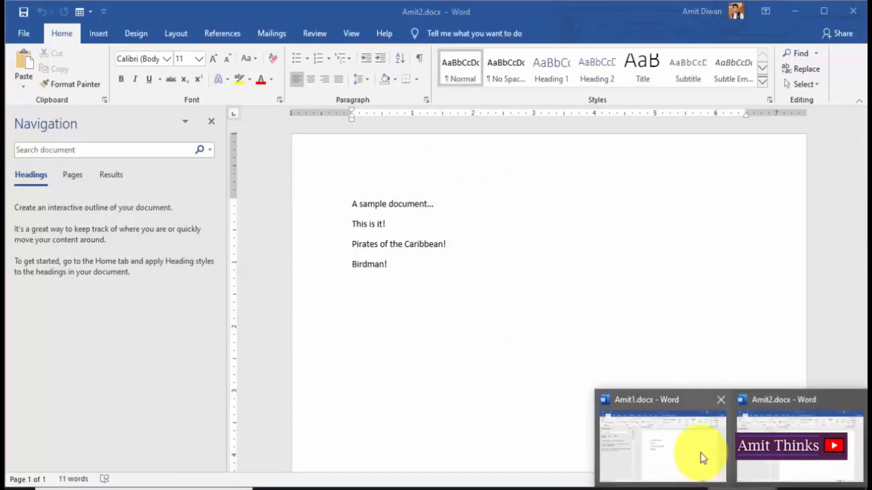
pyautogui.click(699, 453)
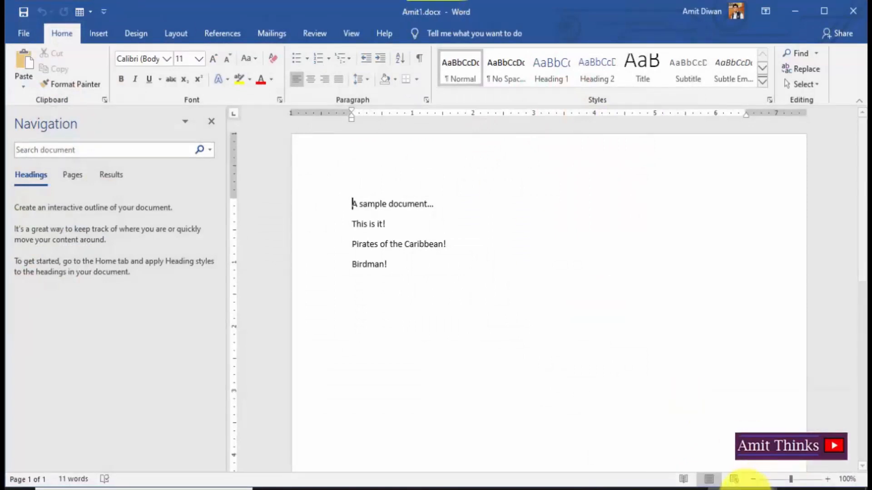
pyautogui.moveTo(744, 488)
pyautogui.click(790, 447)
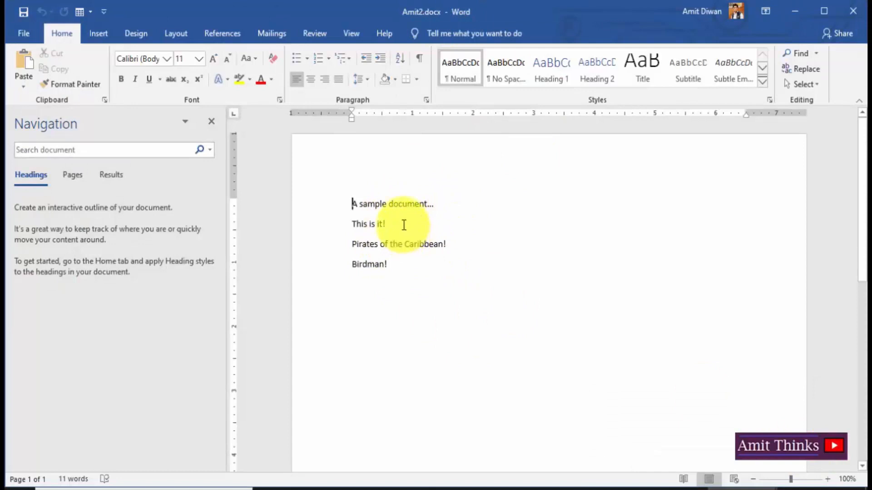
# In Amit2.docx, delete "of" from "Pirates of the Caribbean!" and add the line "Prestige!" below "Birdman!".
pyautogui.doubleClick(387, 246)
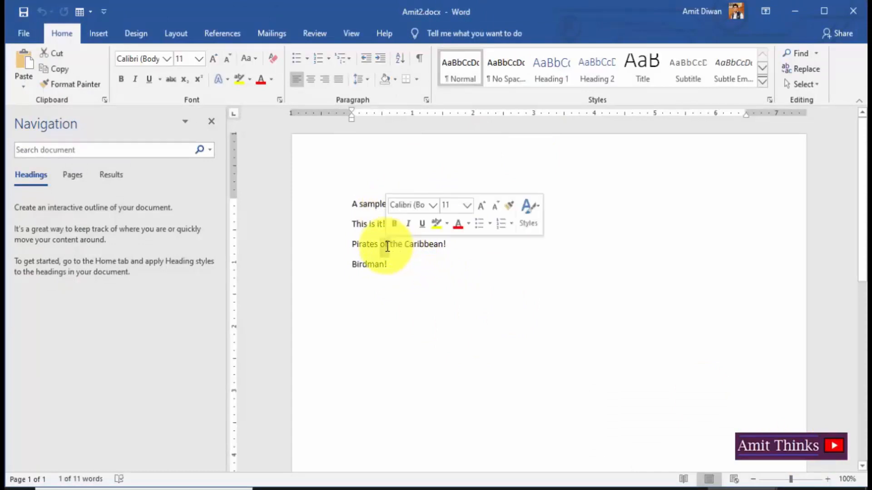
pyautogui.press('Delete')
pyautogui.press('Return')
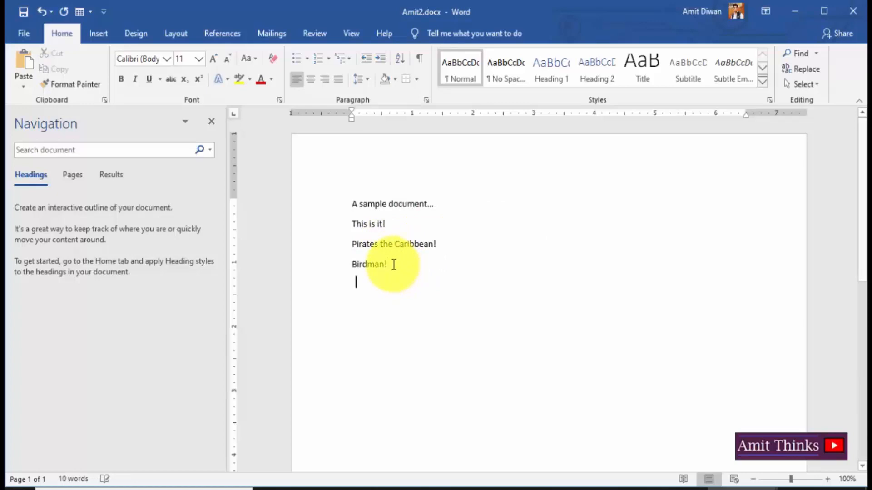
pyautogui.write('Prestige!')
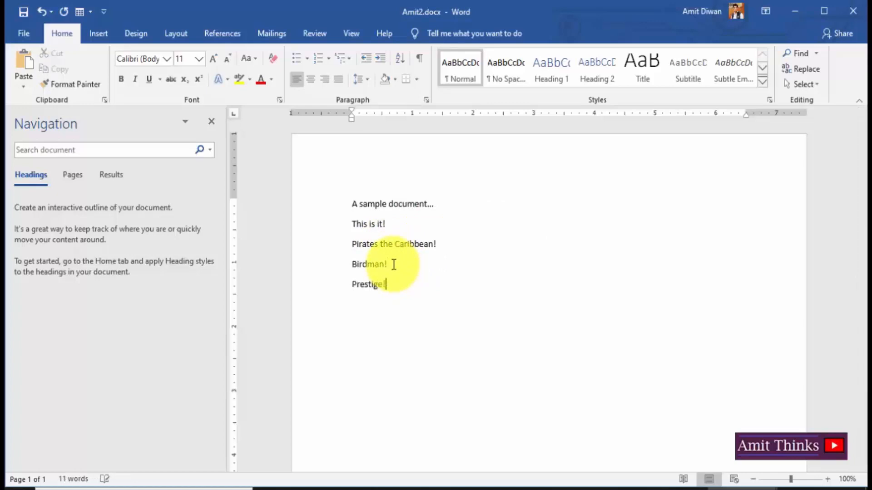
pyautogui.press('Return')
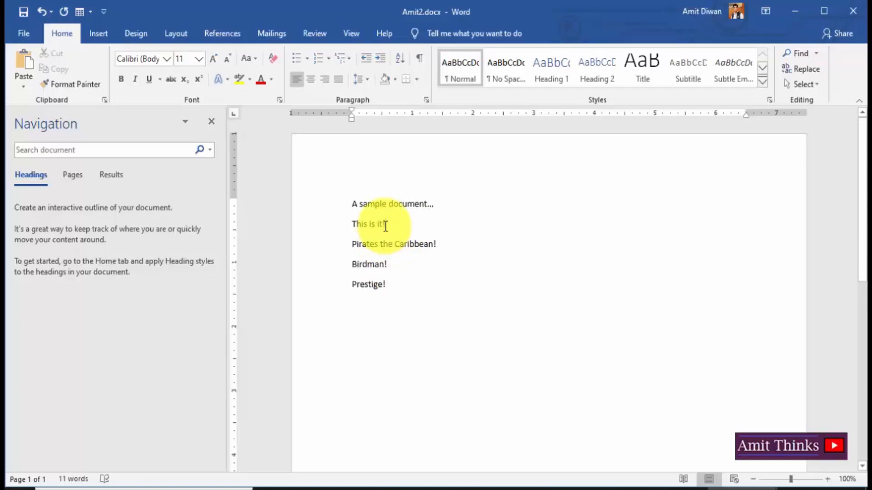
# Delete the word "sample" from the first line of Amit2.docx and save the document.
pyautogui.doubleClick(381, 205)
pyautogui.press('Delete')
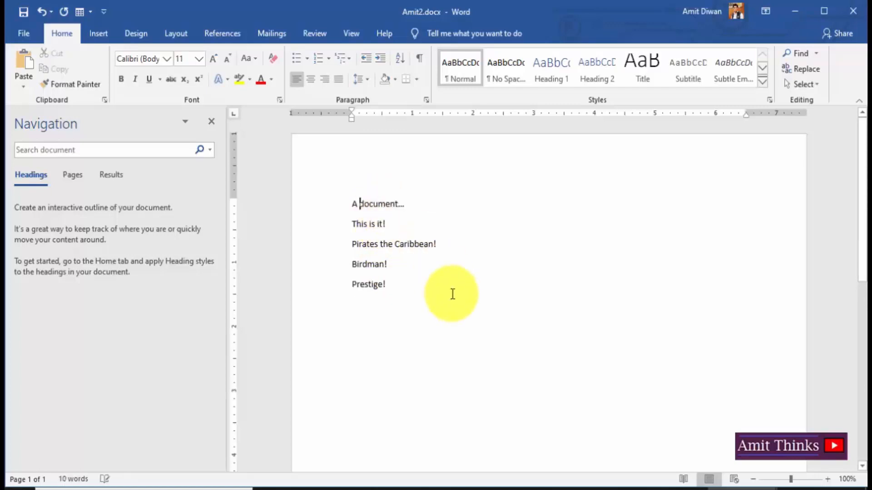
pyautogui.click(455, 300)
pyautogui.hotkey('ctrl', 's')
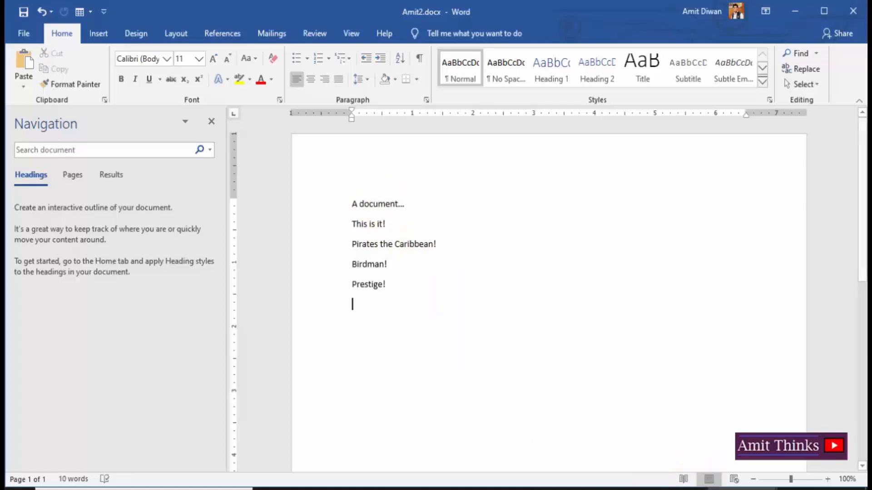
# Switch between Amit1.docx and Amit2.docx to examine how the edited text differs from the original.
pyautogui.click(699, 479)
pyautogui.moveTo(352, 203); pyautogui.dragTo(446, 292)
pyautogui.click(517, 304)
pyautogui.moveTo(745, 488)
pyautogui.click(804, 443)
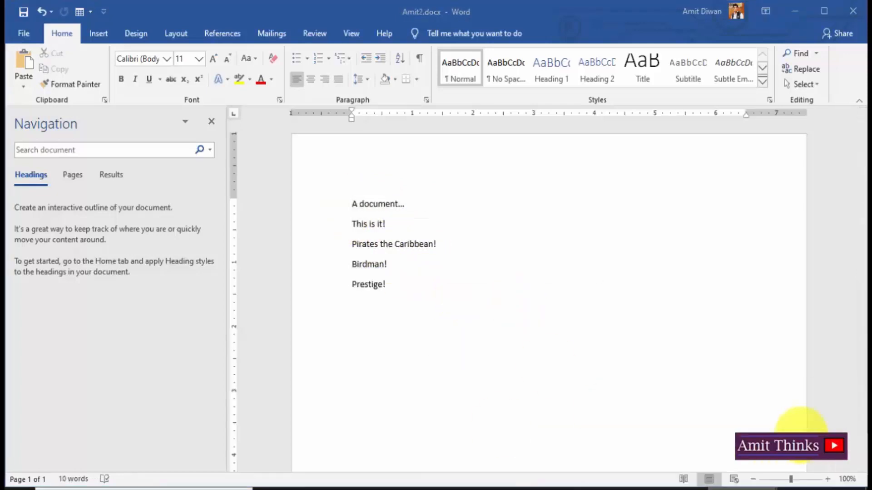
pyautogui.moveTo(352, 203); pyautogui.dragTo(389, 292)
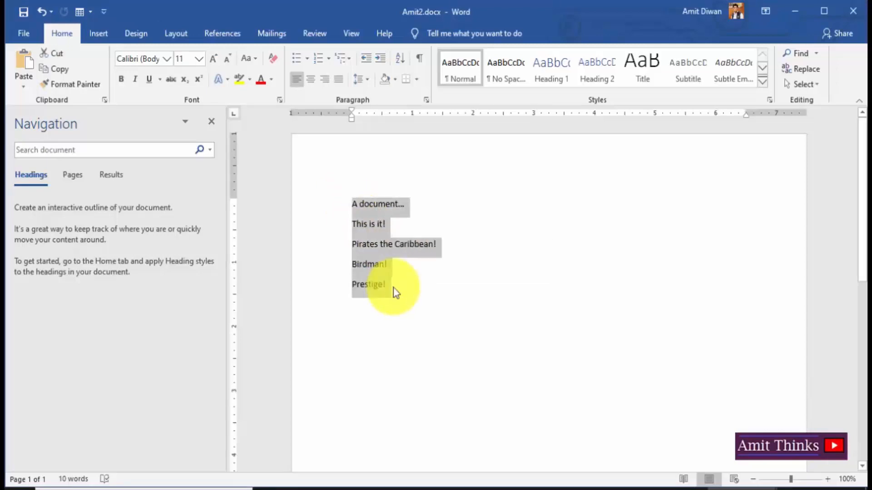
pyautogui.click(395, 292)
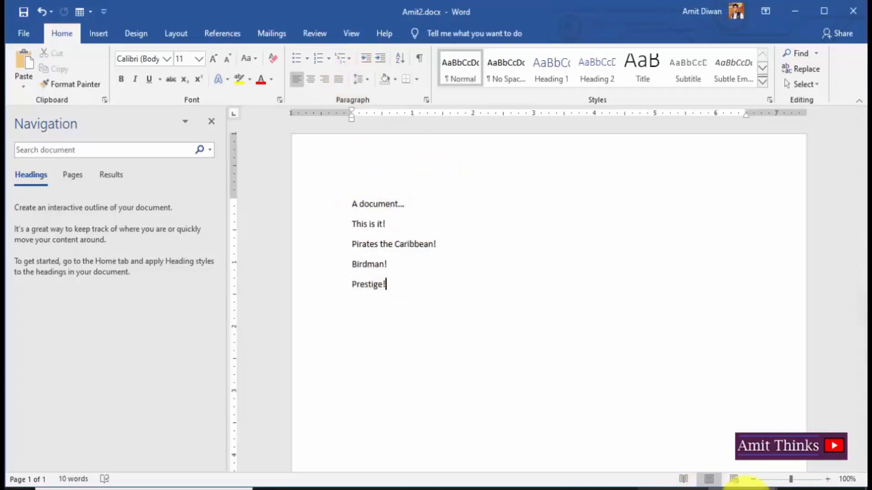
pyautogui.moveTo(745, 488)
pyautogui.click(672, 428)
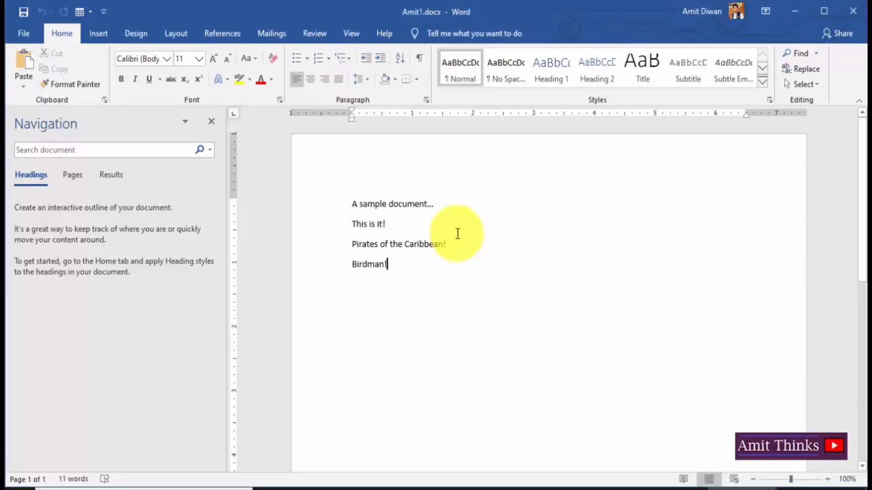
# Start a comparison of two document versions, show its detailed settings and have changes marked at word level.
pyautogui.click(327, 40)
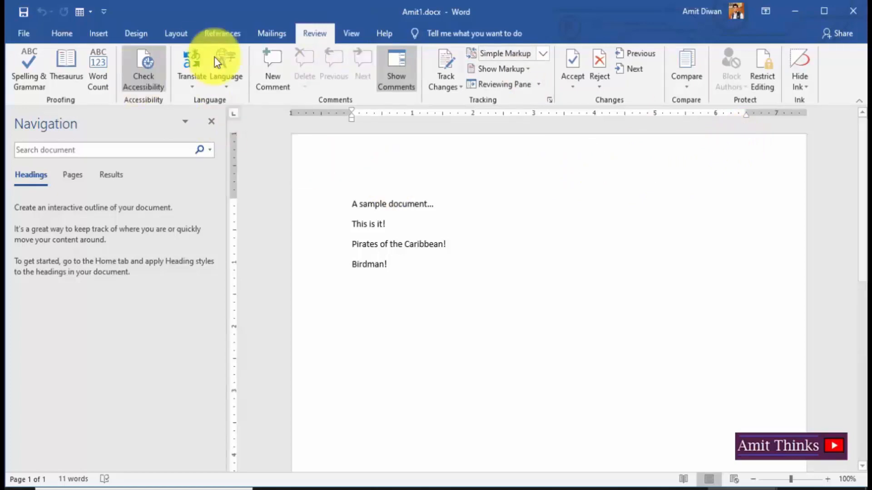
pyautogui.click(688, 88)
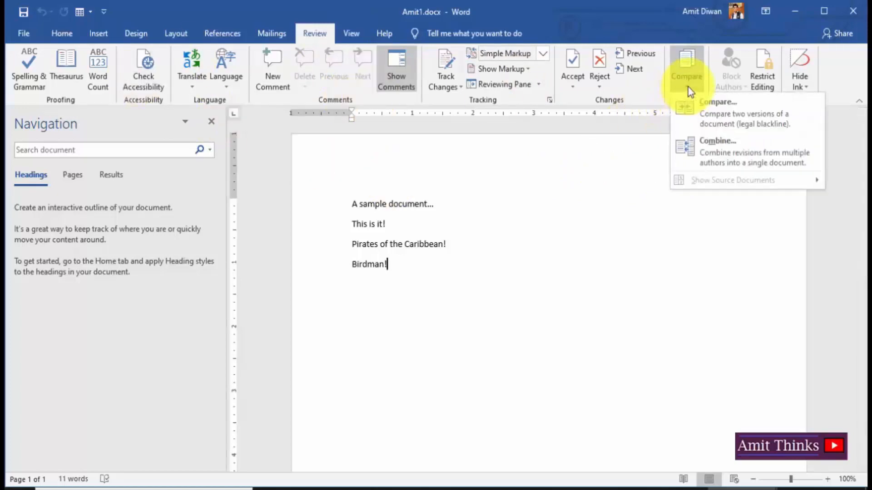
pyautogui.click(792, 116)
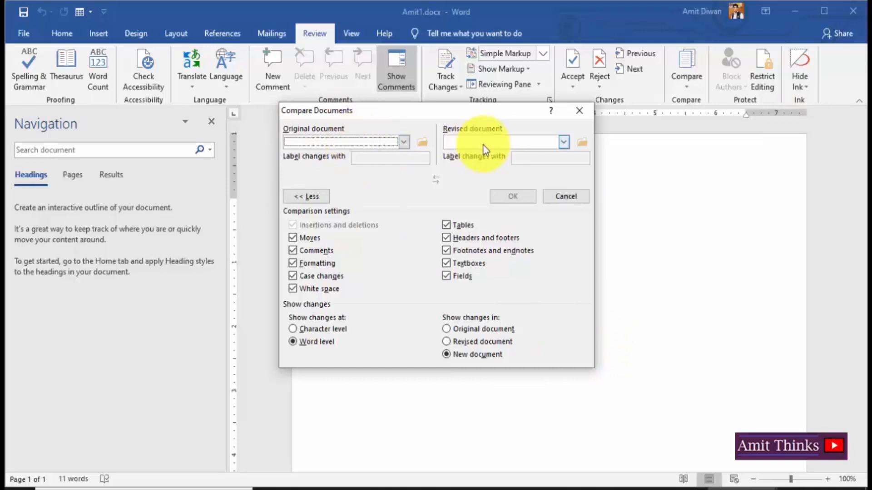
pyautogui.click(323, 202)
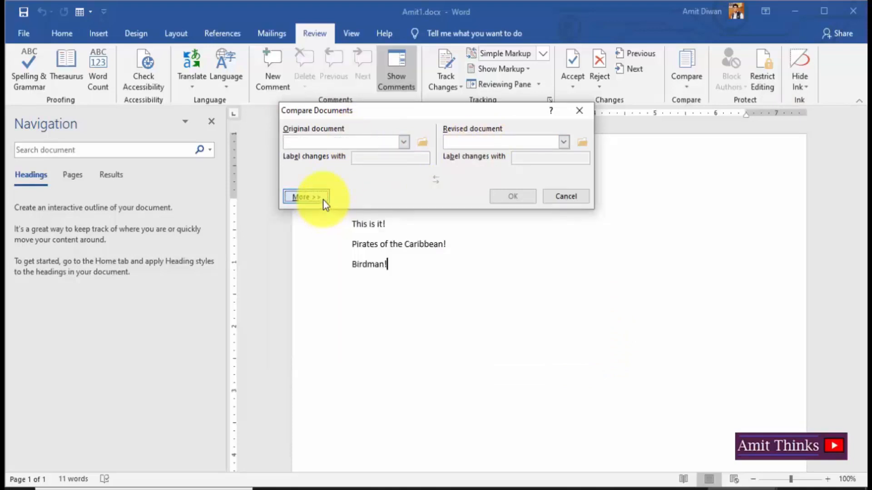
pyautogui.click(323, 199)
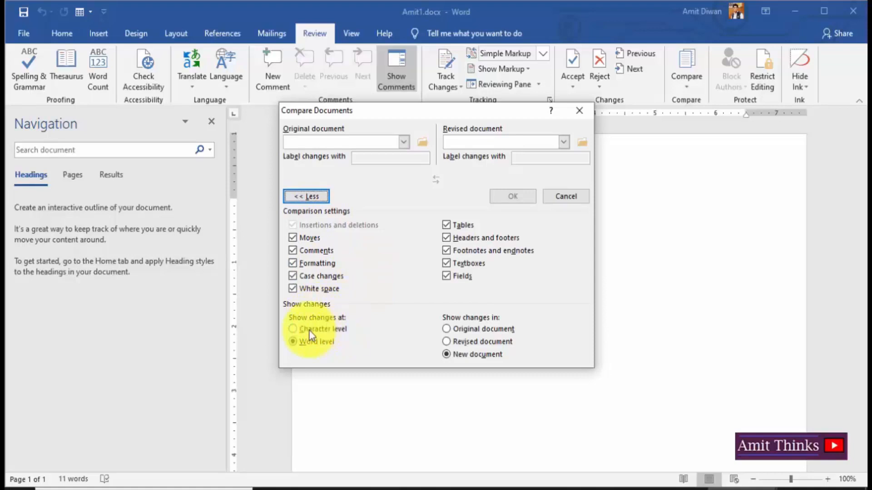
pyautogui.click(294, 330)
pyautogui.click(295, 343)
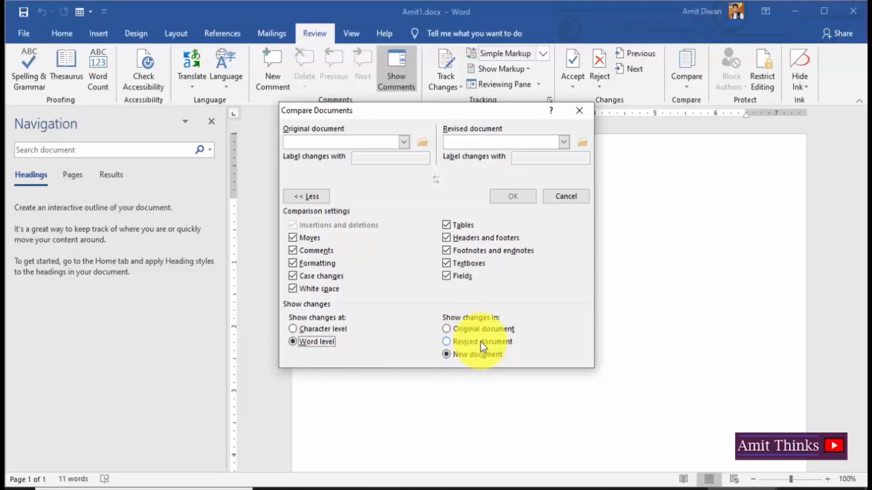
# Choose Amit1.docx from the Desktop as the original document for the comparison.
pyautogui.click(403, 142)
pyautogui.click(357, 155)
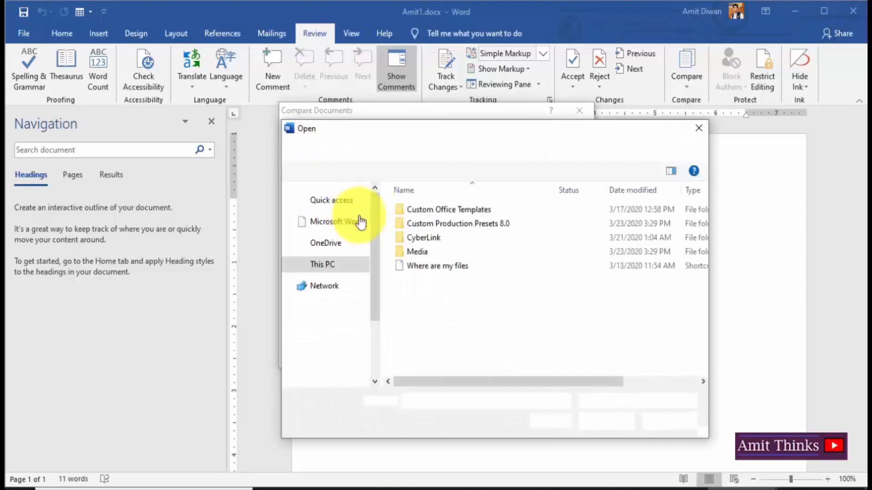
pyautogui.click(340, 252)
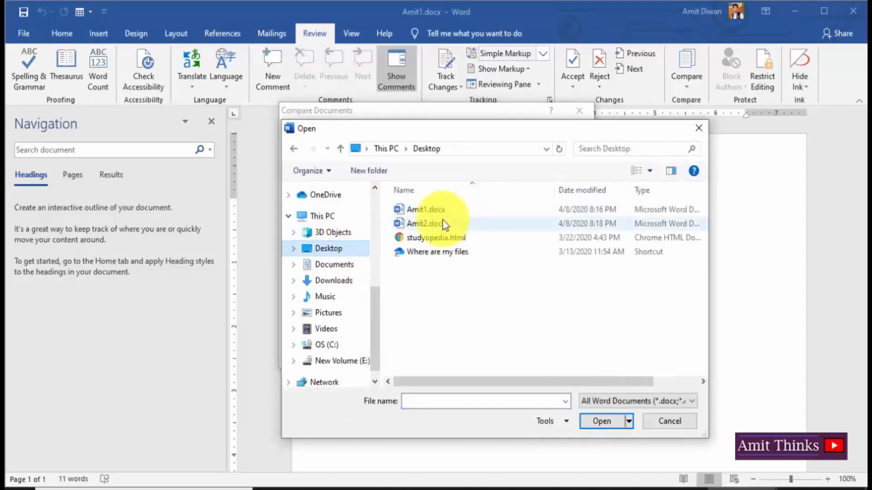
pyautogui.click(436, 209)
pyautogui.click(615, 426)
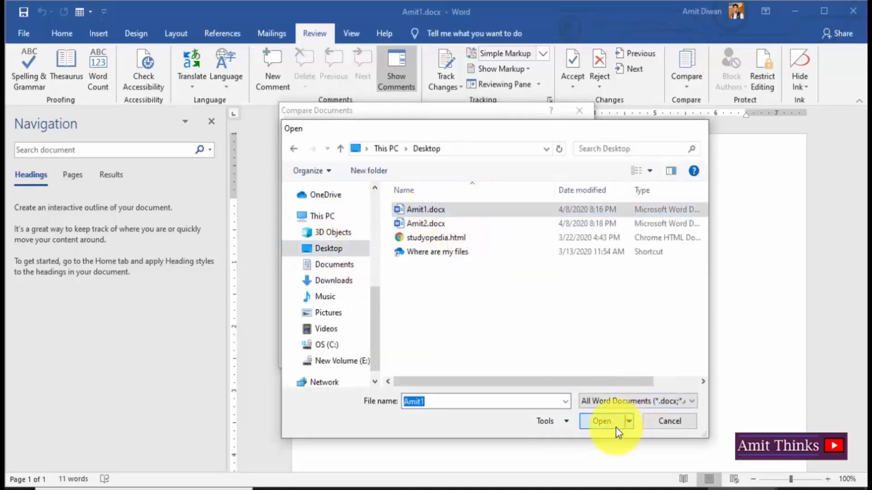
# Choose Amit2.docx as the revised document, run the comparison and hide the Navigation pane in the result.
pyautogui.click(564, 142)
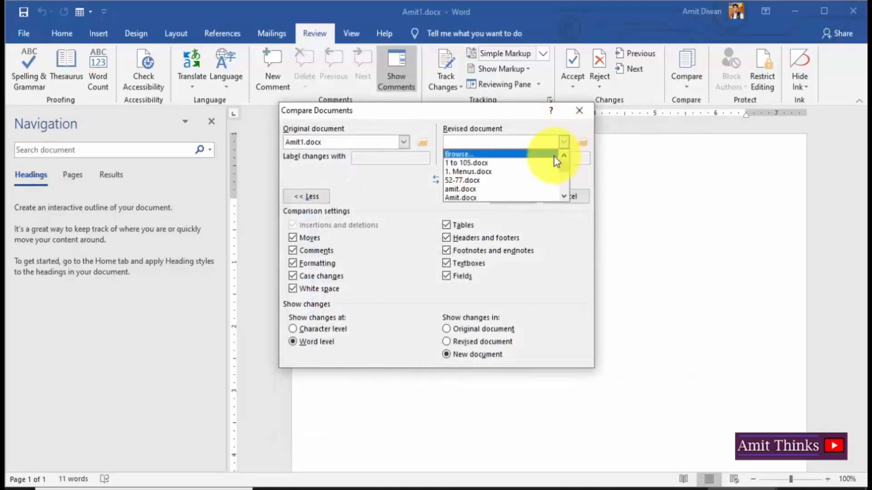
pyautogui.click(555, 152)
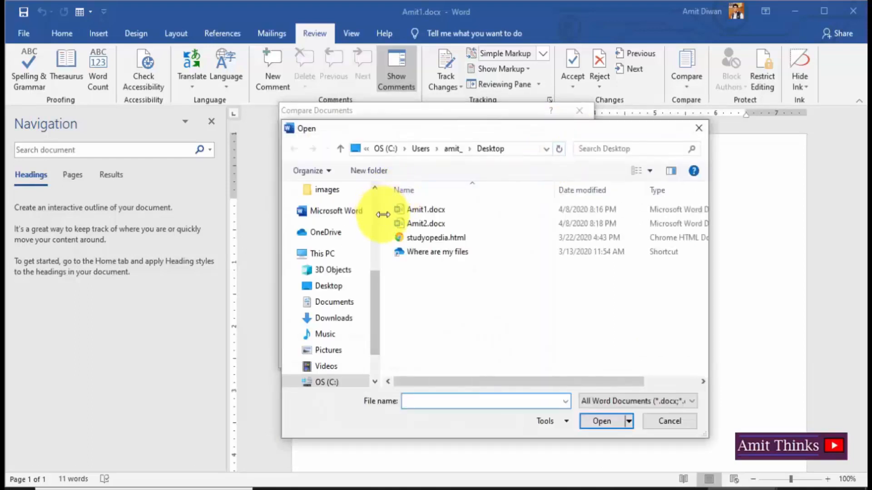
pyautogui.doubleClick(420, 227)
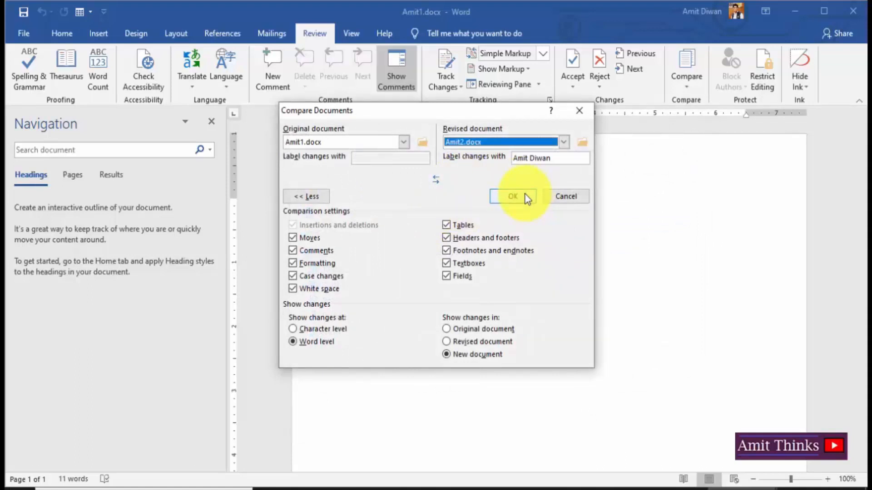
pyautogui.click(525, 195)
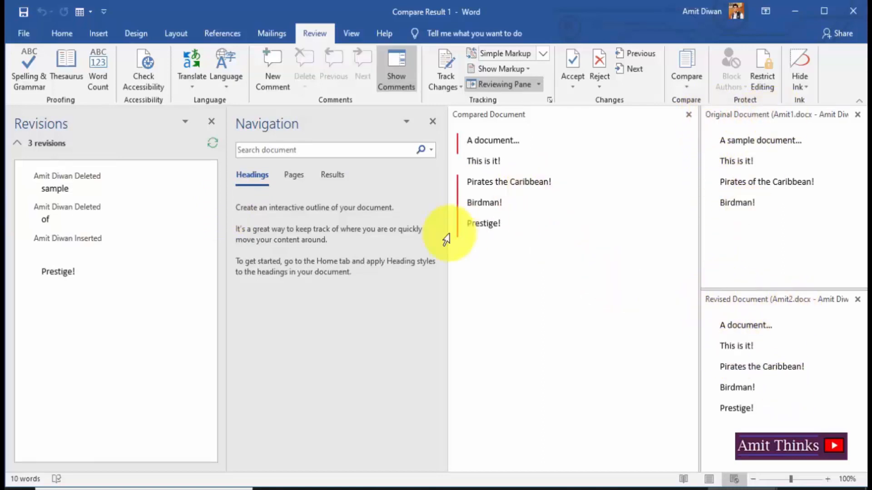
pyautogui.click(433, 121)
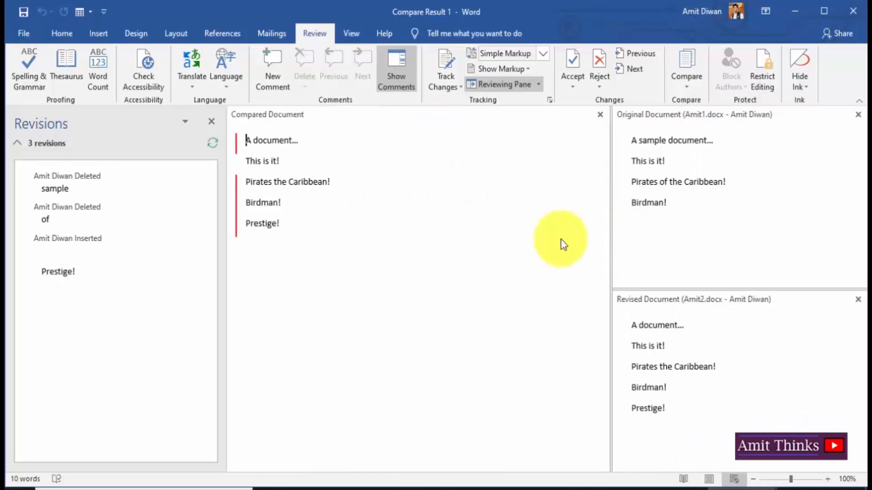
# Save the comparison result on the Desktop as Comparision.docx.
pyautogui.click(28, 30)
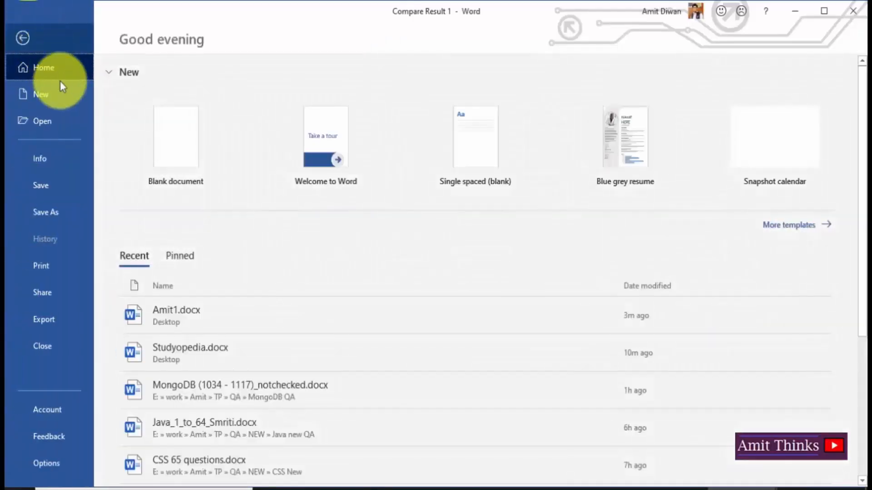
pyautogui.click(71, 213)
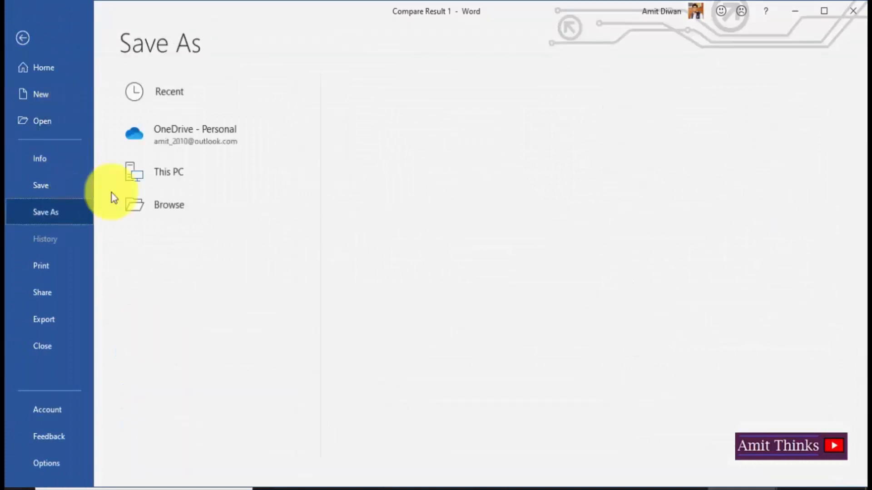
pyautogui.click(186, 241)
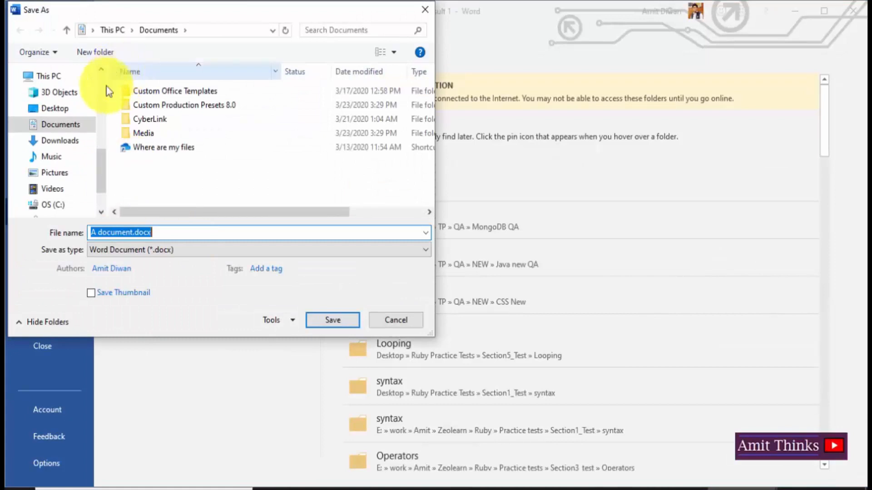
pyautogui.scroll(3, 95, 90)
pyautogui.scroll(2, 97, 89)
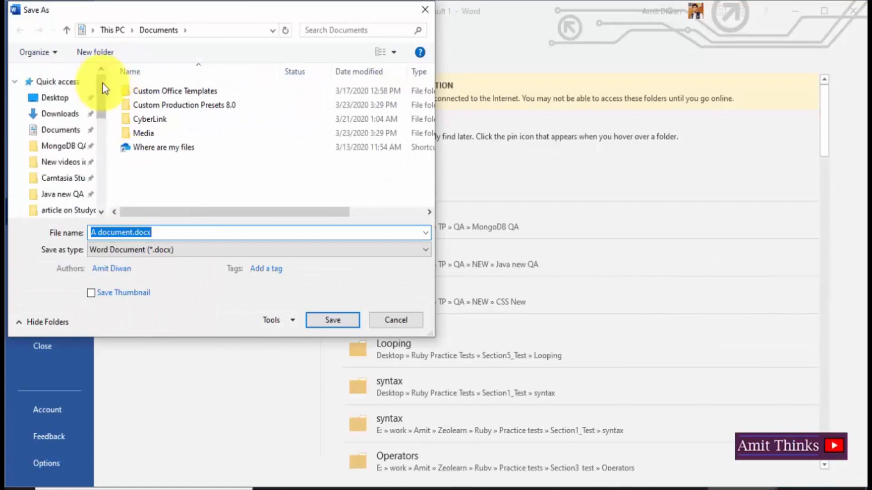
pyautogui.click(57, 98)
pyautogui.click(135, 232)
pyautogui.moveTo(131, 232); pyautogui.dragTo(89, 233)
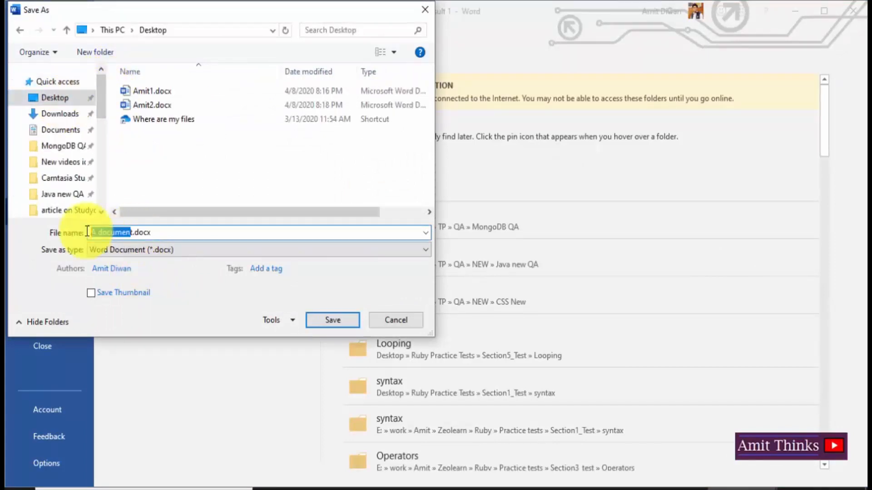
pyautogui.write('Comparision')
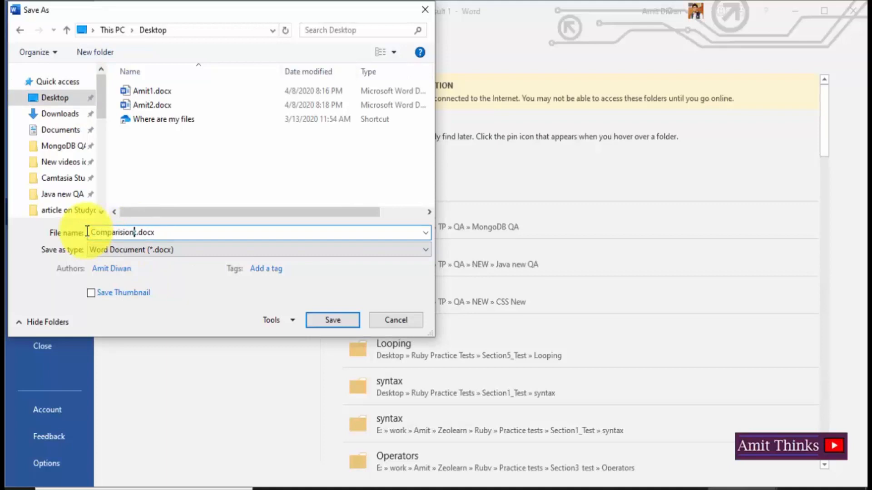
pyautogui.click(340, 320)
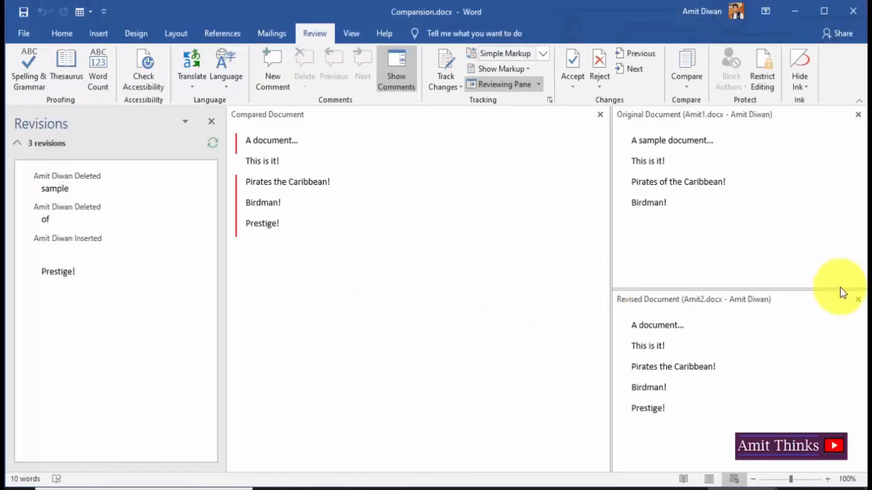
# Close the comparison result and move the Comparision.docx file beside Amit1.docx and Amit2.docx on the desktop.
pyautogui.click(857, 14)
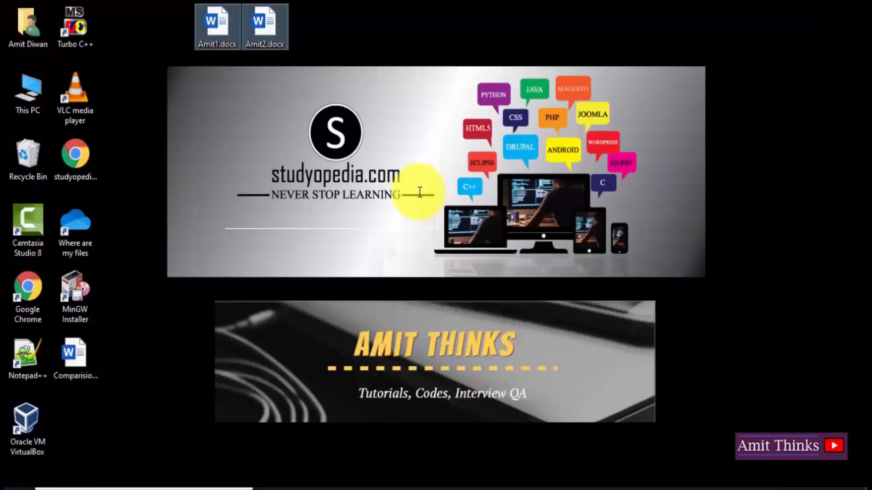
pyautogui.click(151, 195)
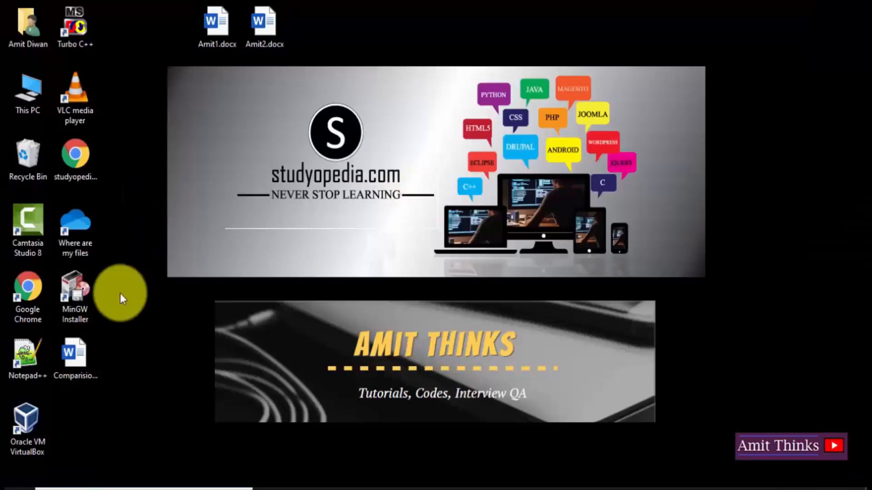
pyautogui.moveTo(75, 356); pyautogui.dragTo(408, 43)
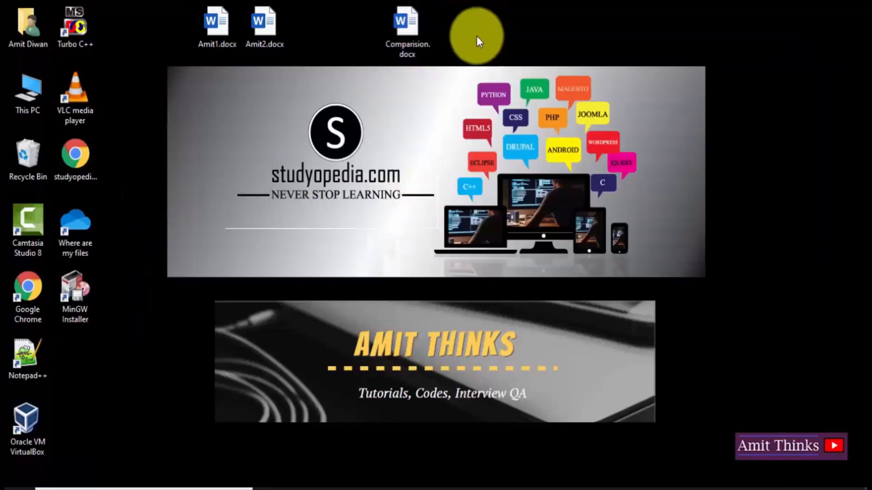
# Open Comparision.docx, switch between simple and full markup, and inspect the revision details for the deleted words "sample" and "of".
pyautogui.doubleClick(413, 37)
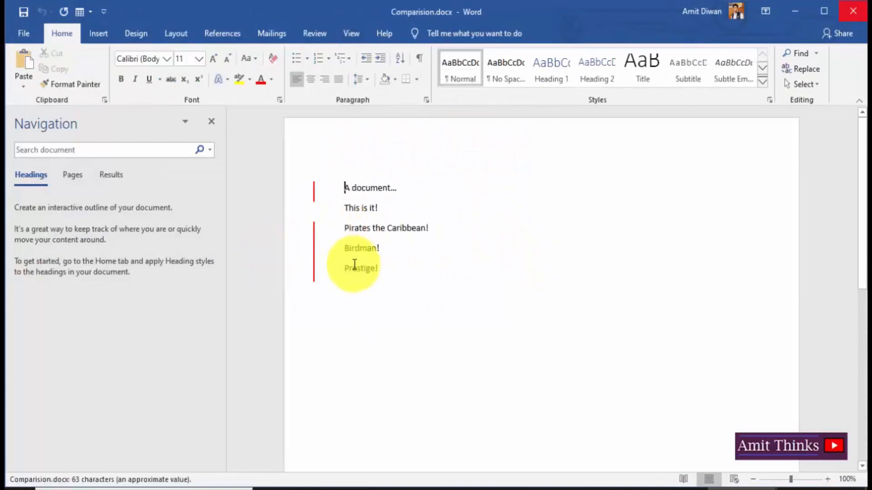
pyautogui.click(314, 194)
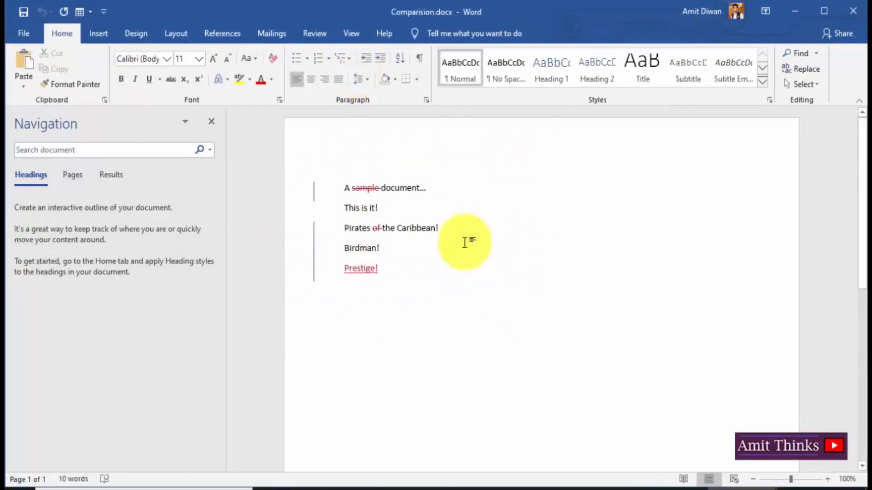
pyautogui.click(314, 197)
pyautogui.click(314, 197)
pyautogui.click(314, 197)
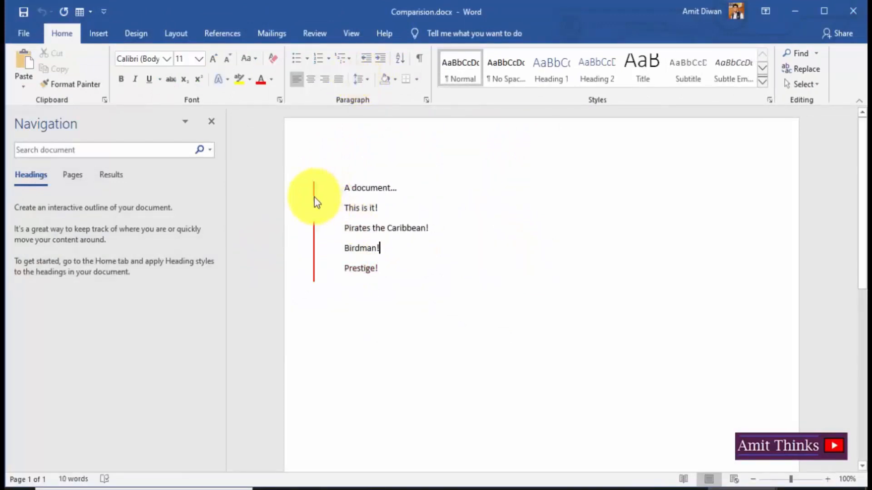
pyautogui.click(314, 197)
pyautogui.moveTo(354, 186)
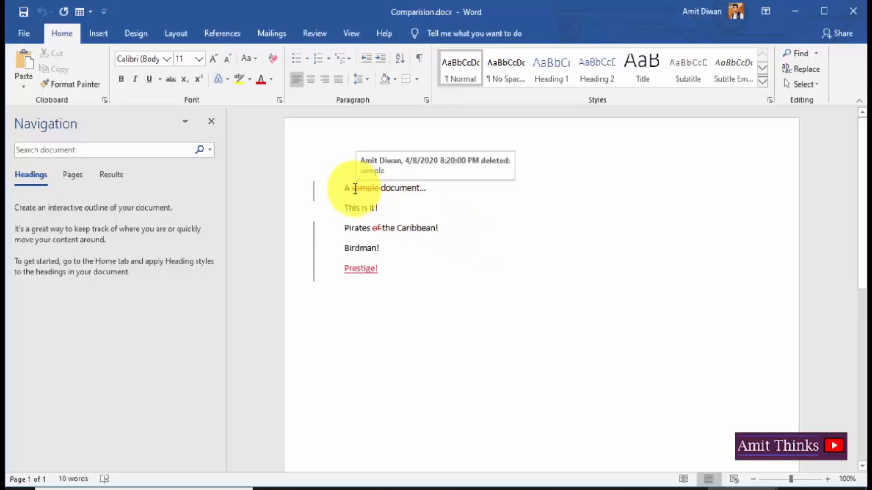
pyautogui.click(383, 231)
pyautogui.moveTo(375, 231)
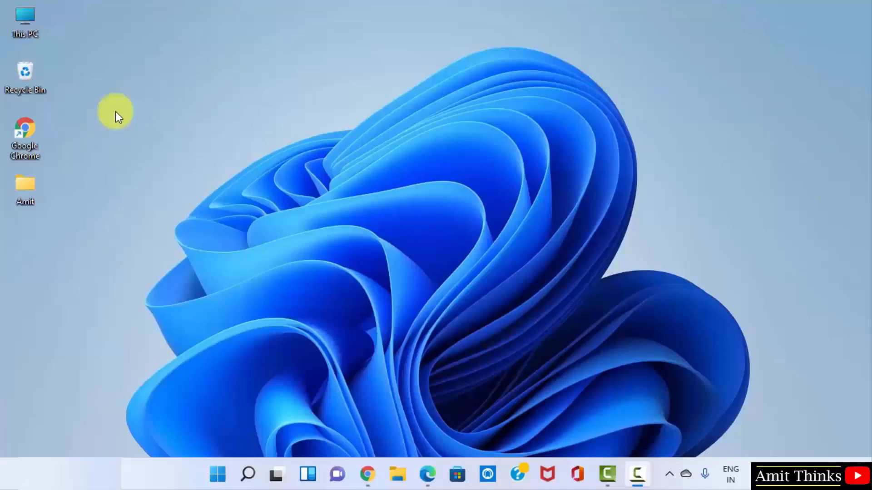
# Create a new Microsoft Word document on the desktop and name it Amit.
pyautogui.rightClick(126, 105)
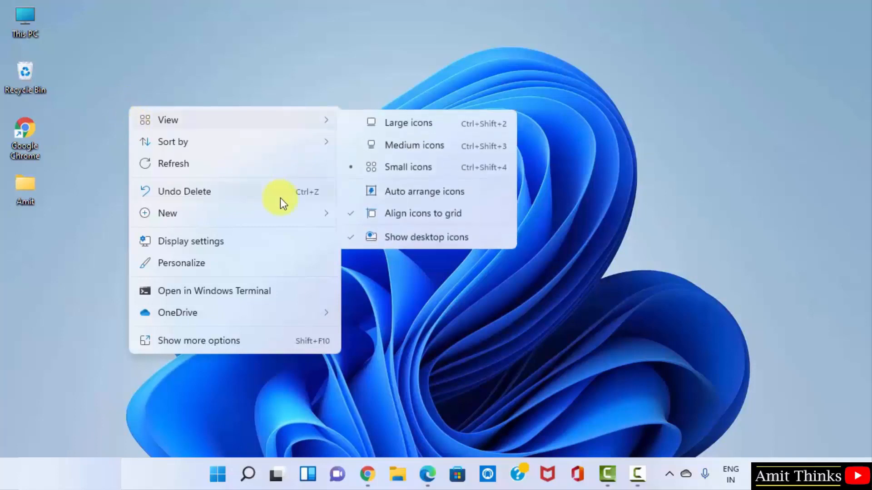
pyautogui.moveTo(310, 211)
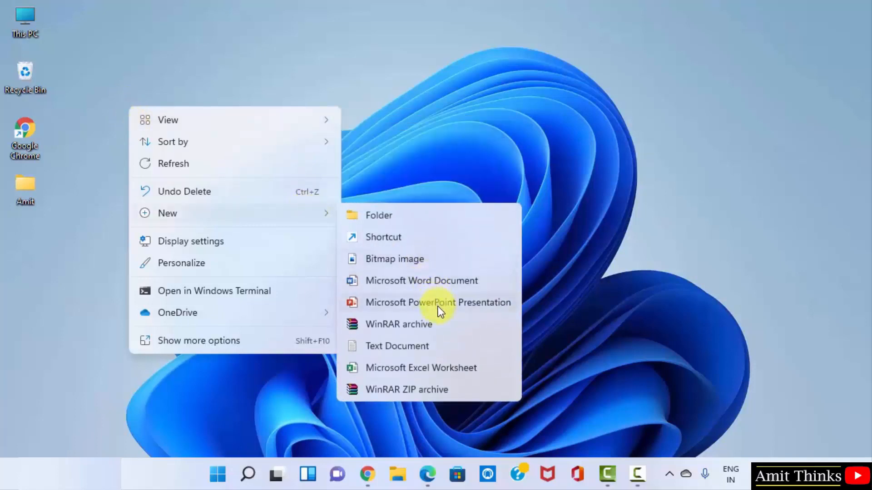
pyautogui.click(453, 281)
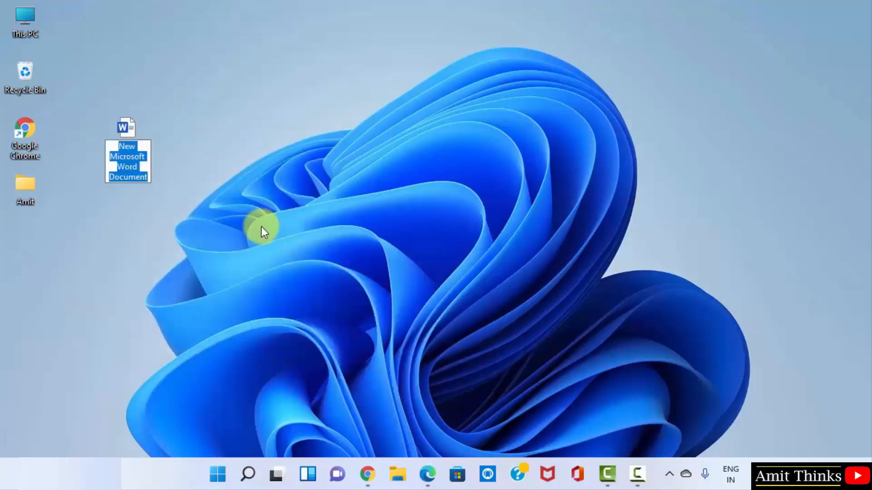
pyautogui.write('Amit')
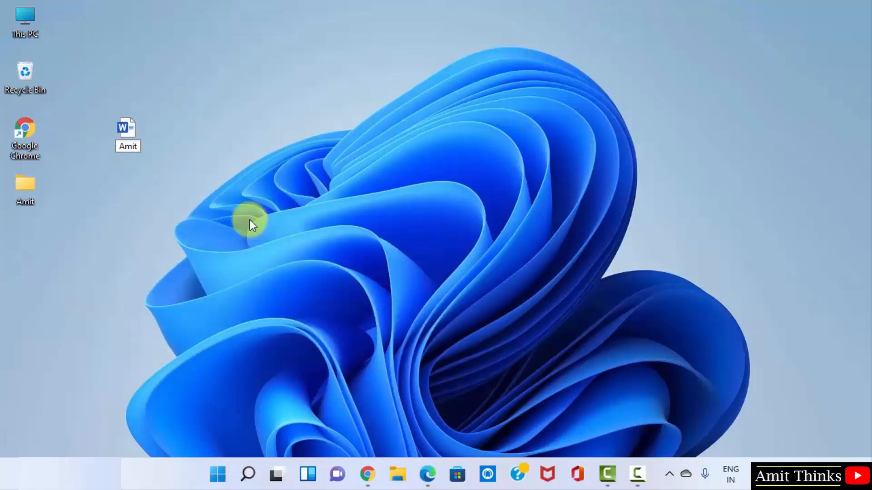
pyautogui.press('Return')
# Open the new Amit document and enter the line "Amit Thinks.....".
pyautogui.doubleClick(136, 136)
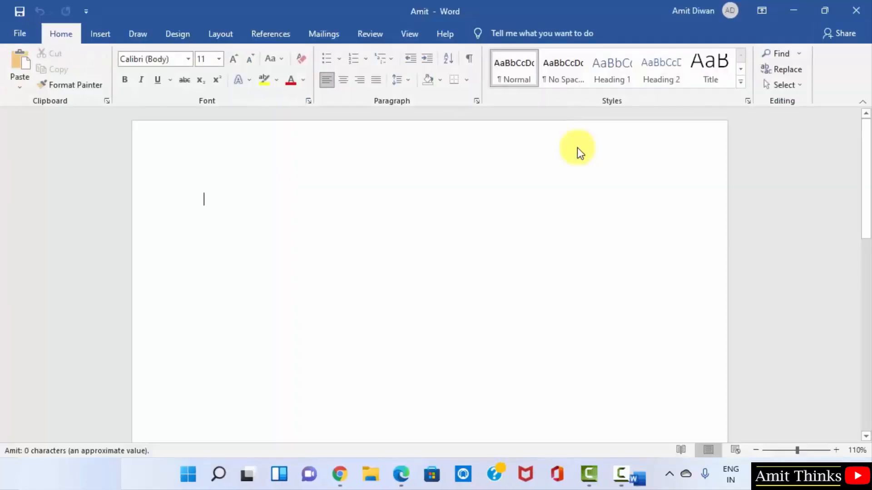
pyautogui.write('Amit Thinks.....')
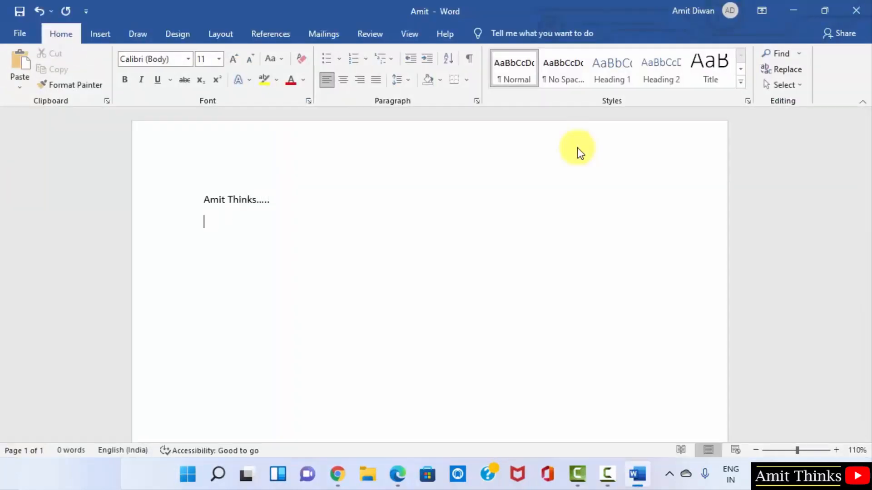
# Add "YouTube Channel" as the second line of the document, correcting the misspelled letter in "YouTube".
pyautogui.write('YpuTube Channel')
pyautogui.hotkey('ctrl', 'a')
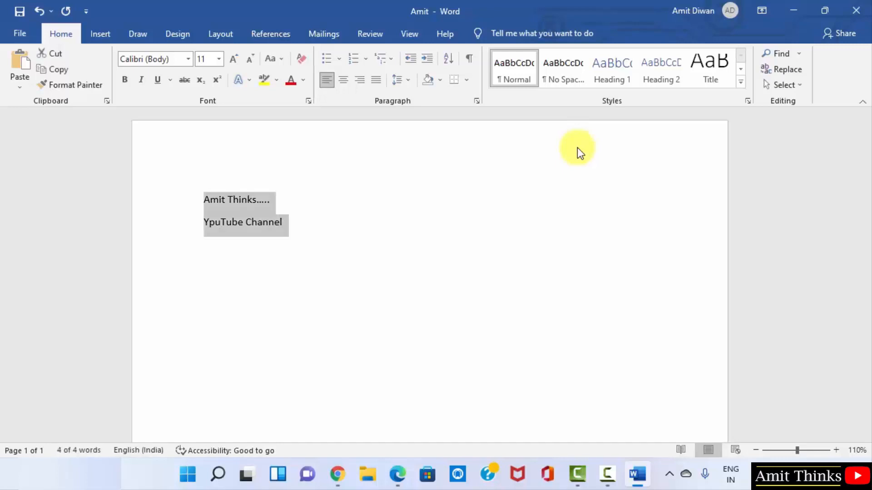
pyautogui.click(216, 224)
pyautogui.press('BackSpace')
pyautogui.write('o')
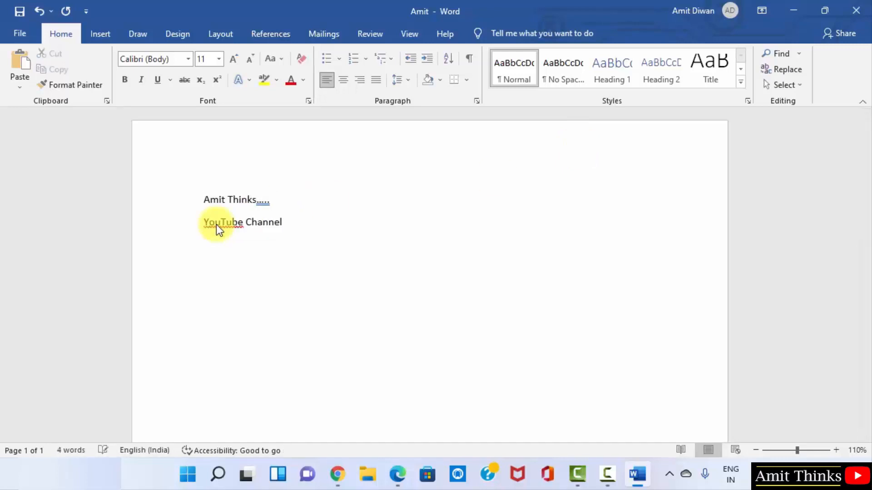
# Apply the Heading 1 style to the "Amit Thinks" line and remove its trailing dots.
pyautogui.doubleClick(255, 202)
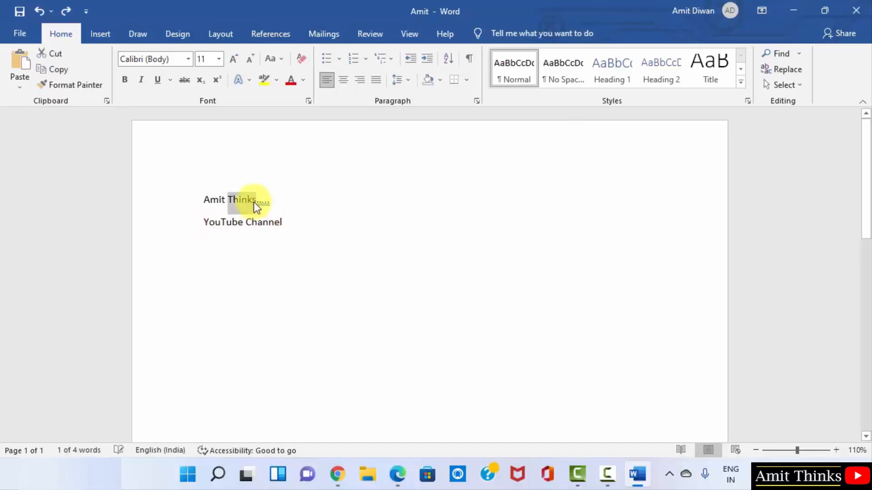
pyautogui.tripleClick(254, 203)
pyautogui.click(562, 80)
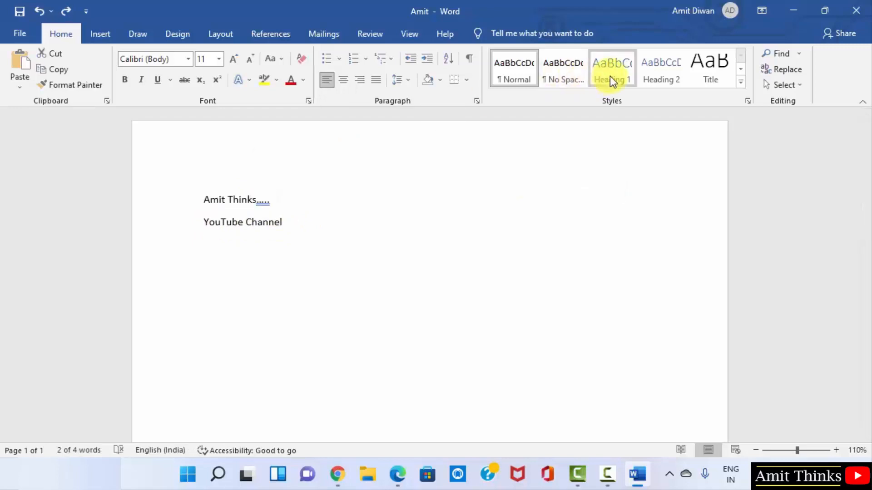
pyautogui.click(609, 76)
pyautogui.click(318, 224)
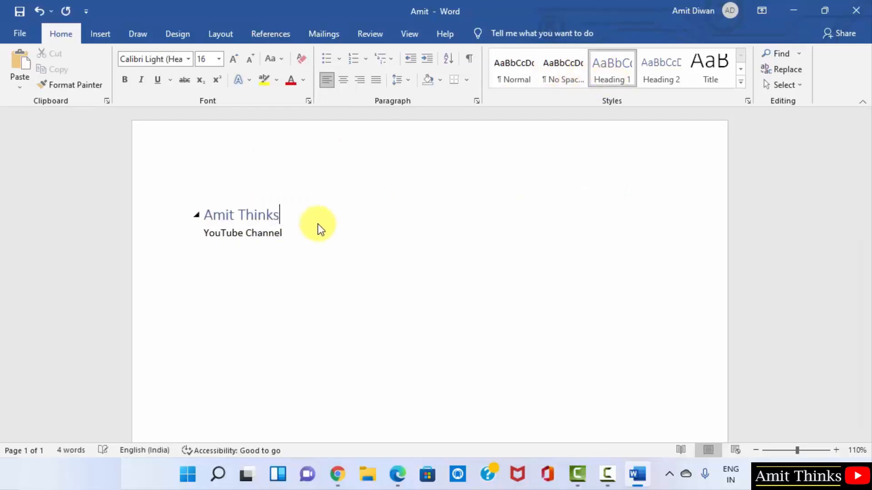
pyautogui.tripleClick(205, 217)
pyautogui.press('Right')
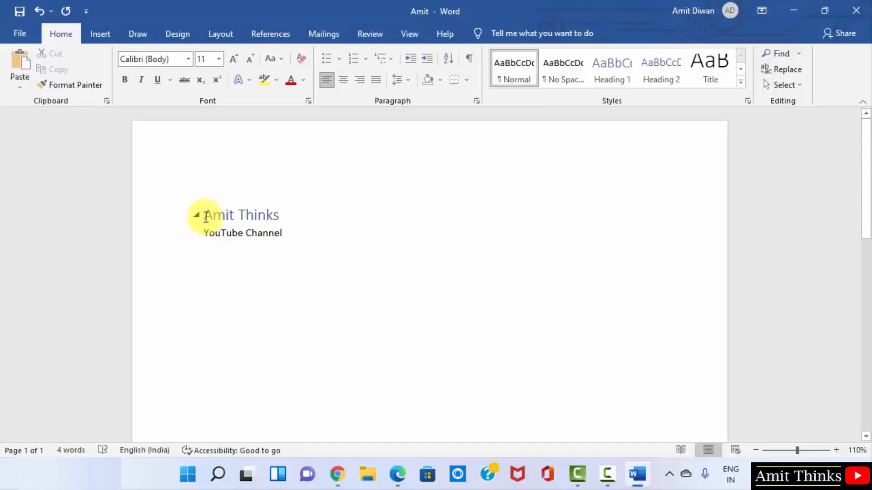
# Add the lines "Tutorials", "Interview QA", "Quiz", "Course" and "Video Tutorials" below "YouTube Channel".
pyautogui.click(306, 228)
pyautogui.press('Return')
pyautogui.write('Tut')
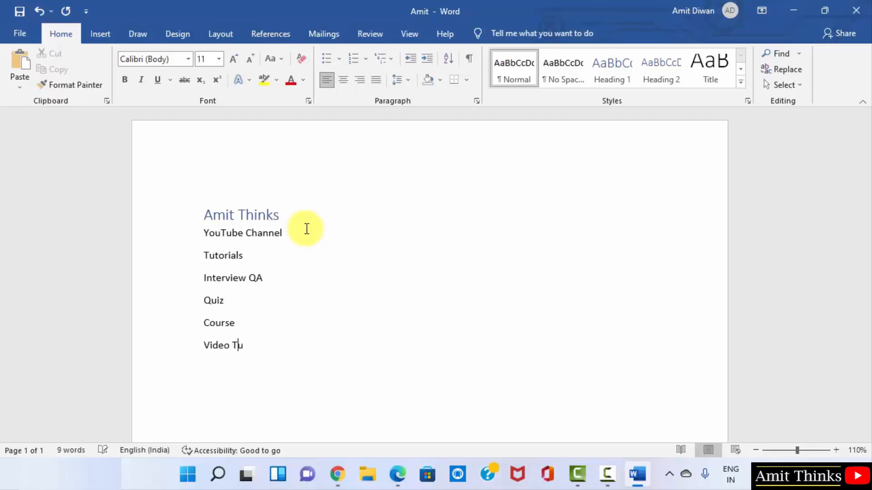
pyautogui.write('ials')
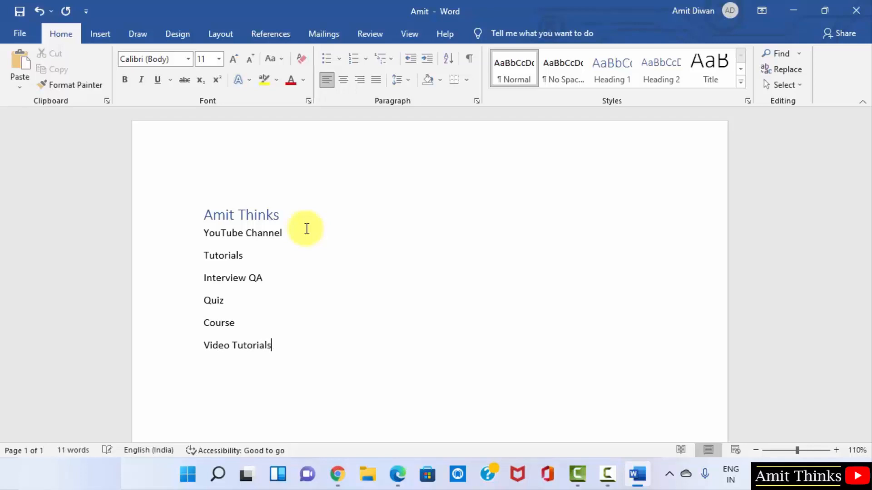
# Copy the whole text and paste it four times below the original block.
pyautogui.hotkey('ctrl', 'a')
pyautogui.hotkey('ctrl', 'c')
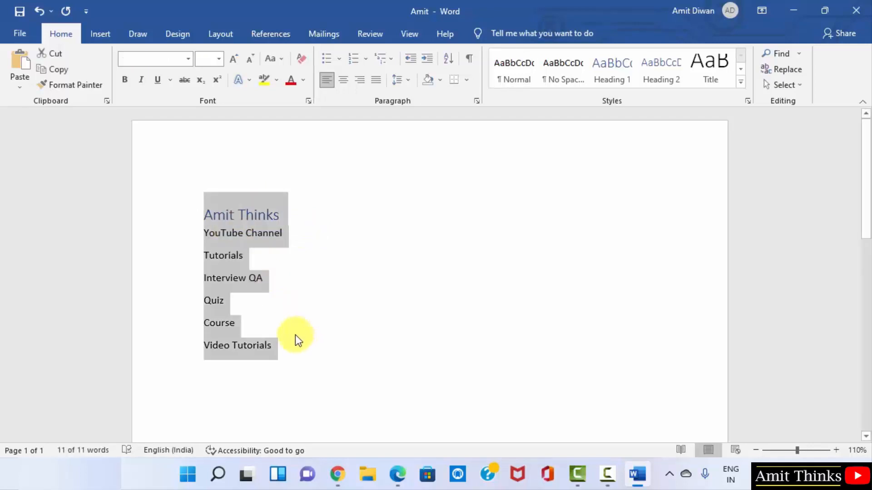
pyautogui.click(295, 334)
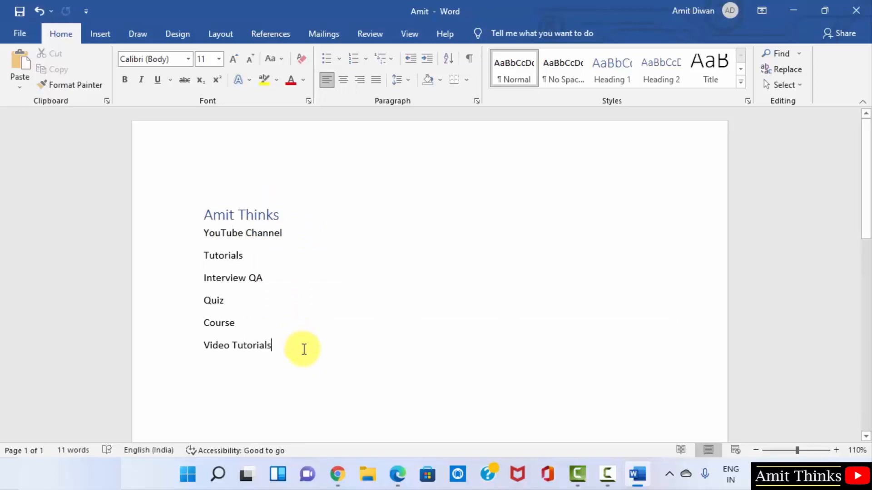
pyautogui.press('Return')
pyautogui.hotkey('ctrl', 'v')
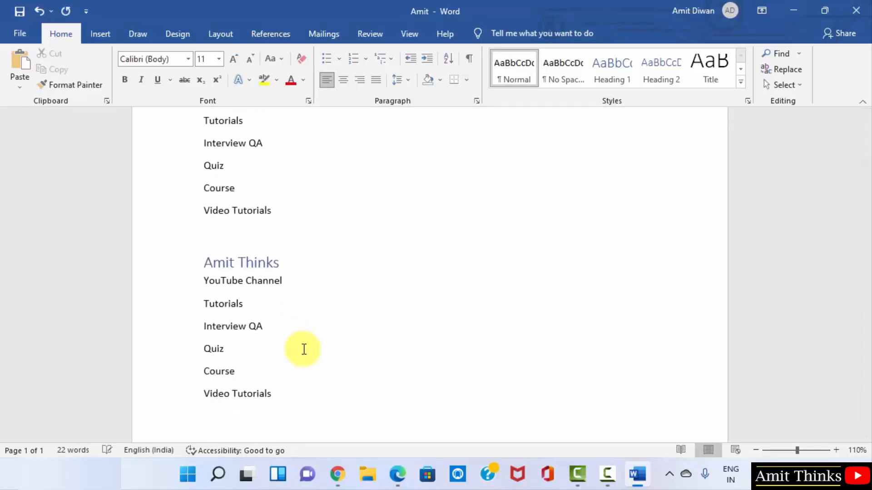
pyautogui.hotkey('ctrl', 'v')
pyautogui.hotkey('ctrl', 'v')
pyautogui.hotkey('ctrl', 'v')
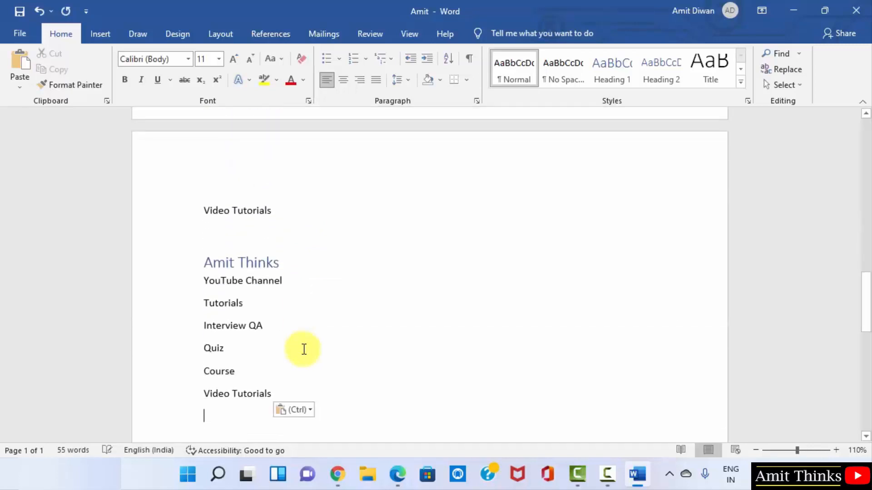
pyautogui.scroll(15, 309, 281)
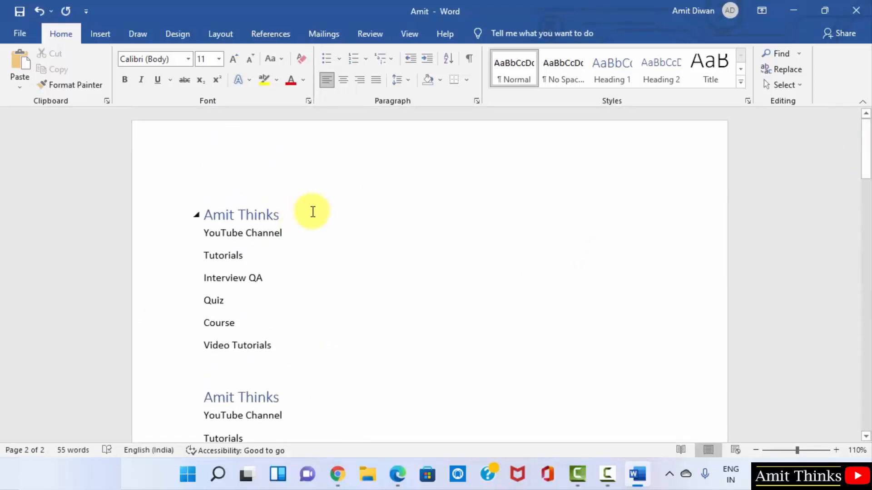
# Append the numbers 1, 2 and 3 to the first three "Amit Thinks" headings.
pyautogui.click(312, 215)
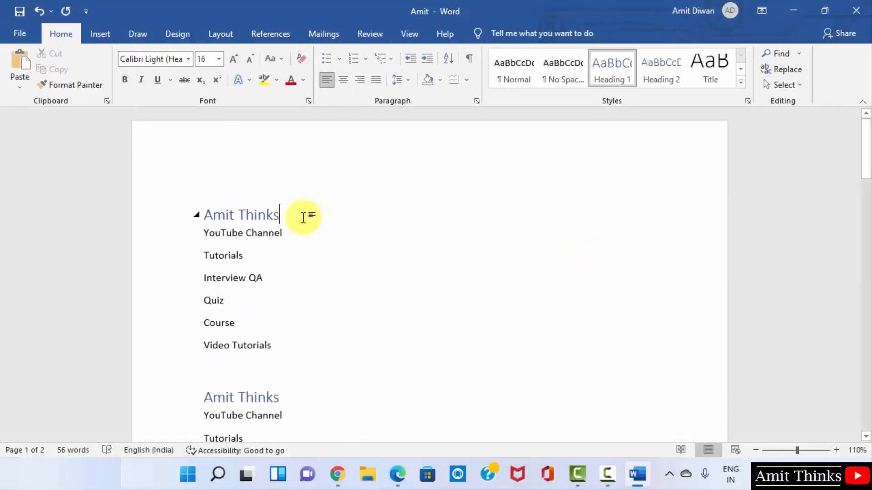
pyautogui.write('1')
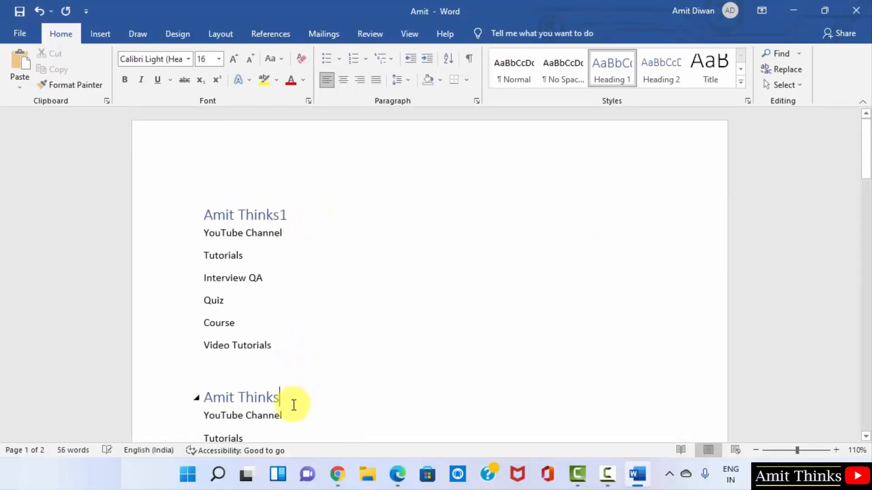
pyautogui.write('2')
pyautogui.press('Down')
pyautogui.press('Down')
pyautogui.press('Down')
pyautogui.press('Down')
pyautogui.press('Down')
pyautogui.press('Down')
pyautogui.press('Down')
pyautogui.press('Down')
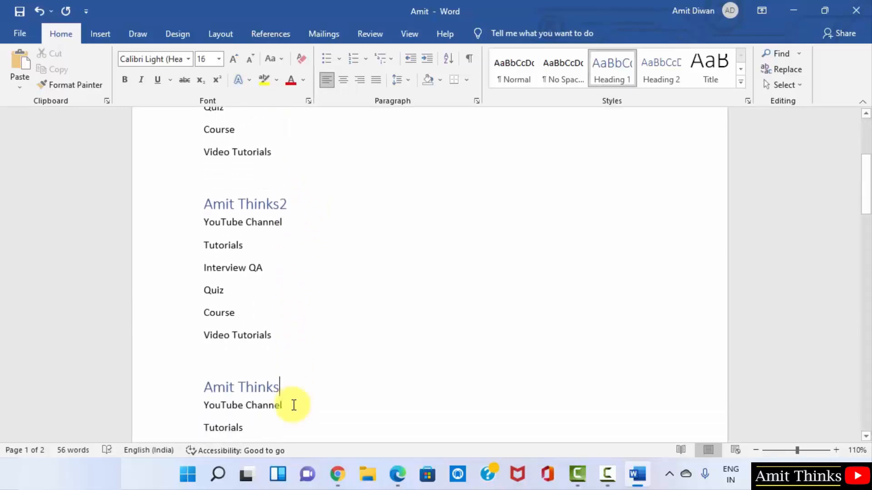
pyautogui.write('3')
# Append the numbers 4 and 5 to the fourth and fifth "Amit Thinks" headings.
pyautogui.press('Down')
pyautogui.press('Down')
pyautogui.press('Down')
pyautogui.press('Down')
pyautogui.press('Down')
pyautogui.press('Down')
pyautogui.press('Down')
pyautogui.press('Down')
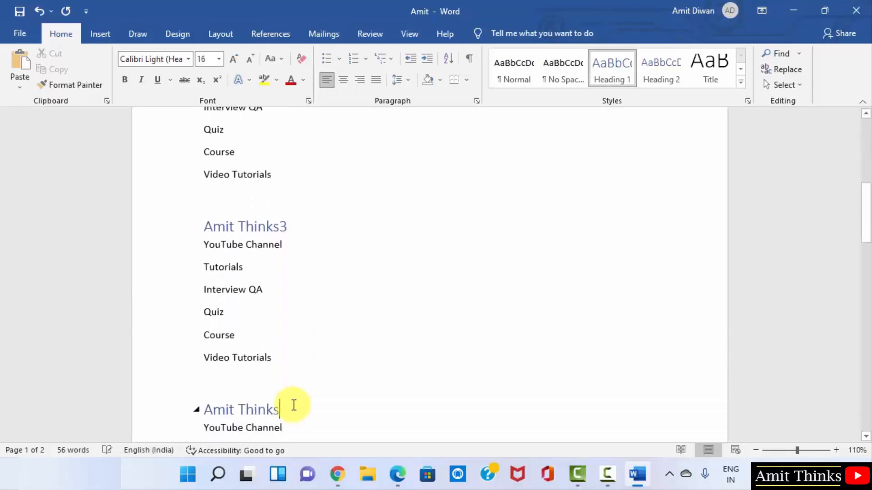
pyautogui.write('4')
pyautogui.press('Down')
pyautogui.press('Down')
pyautogui.press('Down')
pyautogui.press('Down')
pyautogui.press('Down')
pyautogui.press('Down')
pyautogui.press('Down')
pyautogui.press('Down')
pyautogui.press('Down')
pyautogui.press('Down')
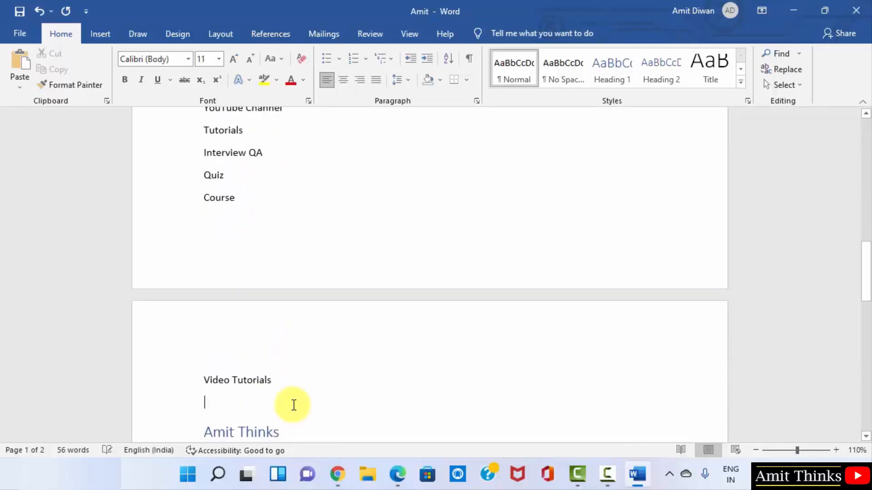
pyautogui.press('Up')
pyautogui.press('Up')
pyautogui.write('5')
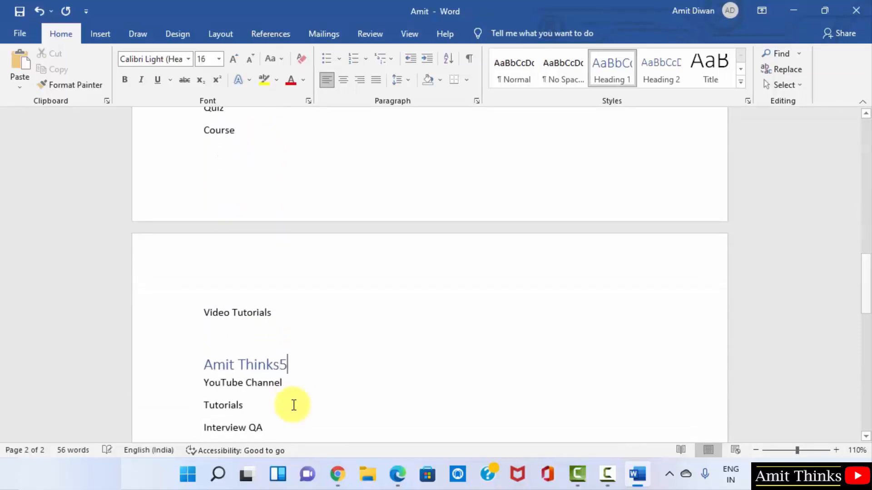
# Review the end of the Amit Thinks5 section and return to the start of the document.
pyautogui.press('Down')
pyautogui.press('Down')
pyautogui.press('Down')
pyautogui.press('Down')
pyautogui.press('Down')
pyautogui.press('Down')
pyautogui.press('Down')
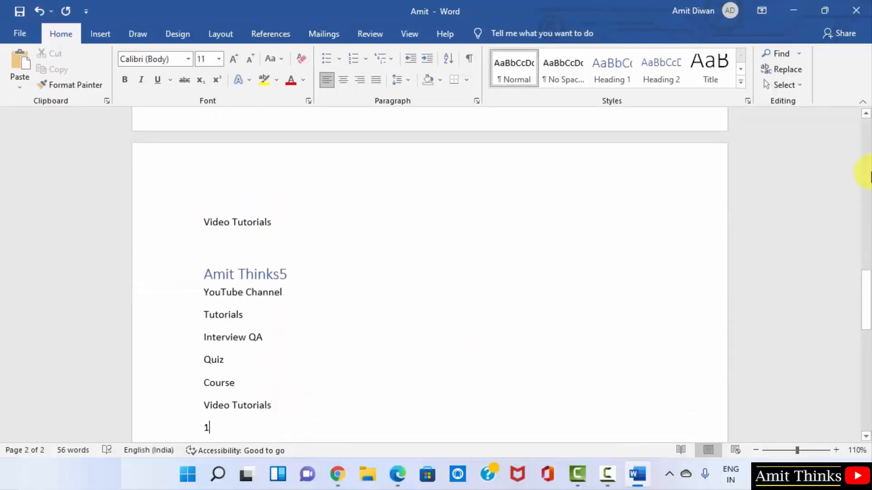
pyautogui.click(869, 175)
pyautogui.click(869, 176)
pyautogui.moveTo(869, 176); pyautogui.dragTo(864, 119)
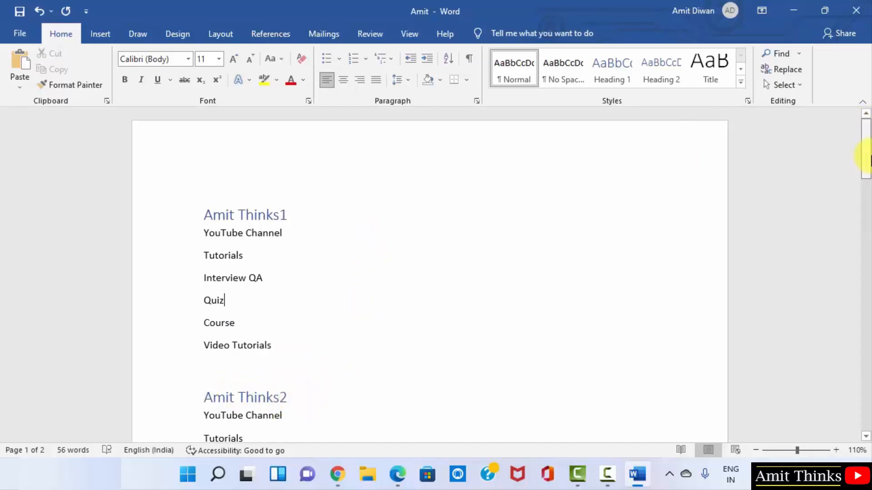
pyautogui.moveTo(866, 163); pyautogui.dragTo(862, 120)
pyautogui.click(408, 278)
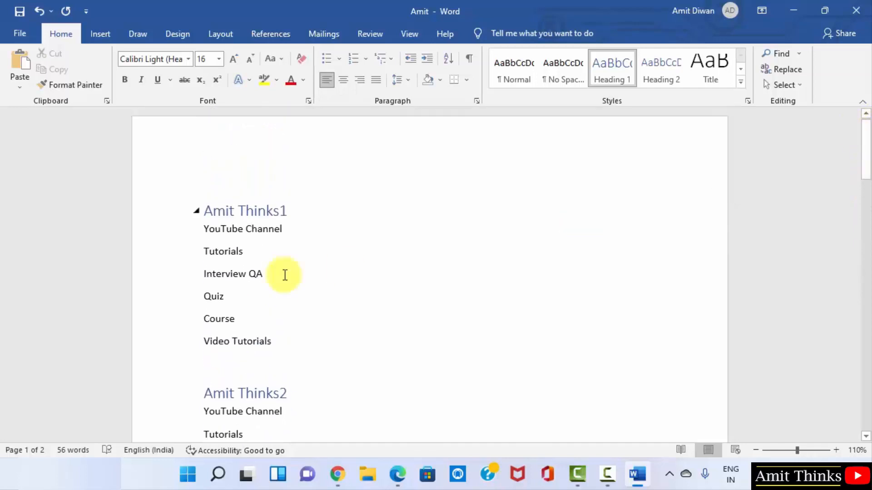
# Split the document window into two panes and lower the divider to just under "Course" in the first section.
pyautogui.click(248, 273)
pyautogui.click(197, 237)
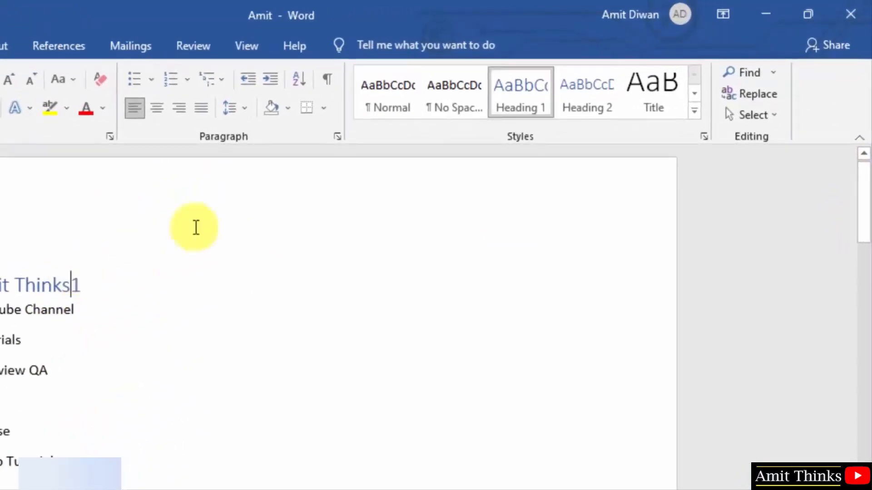
pyautogui.click(261, 41)
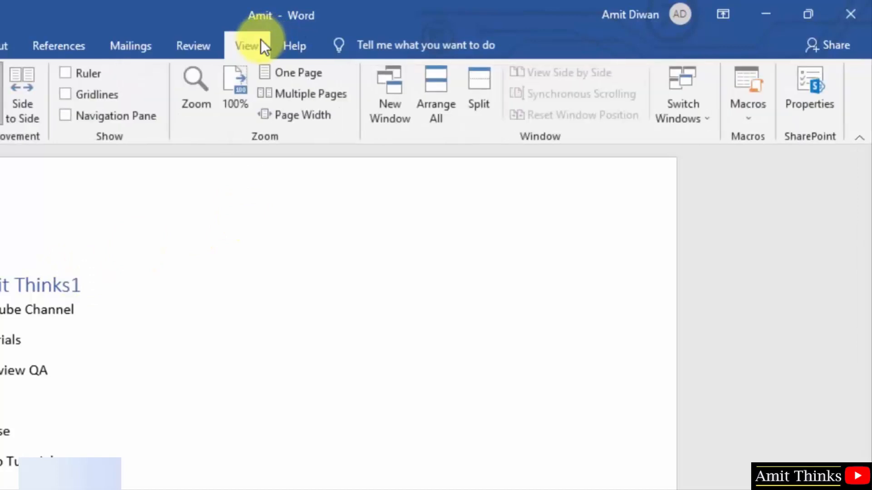
pyautogui.click(477, 116)
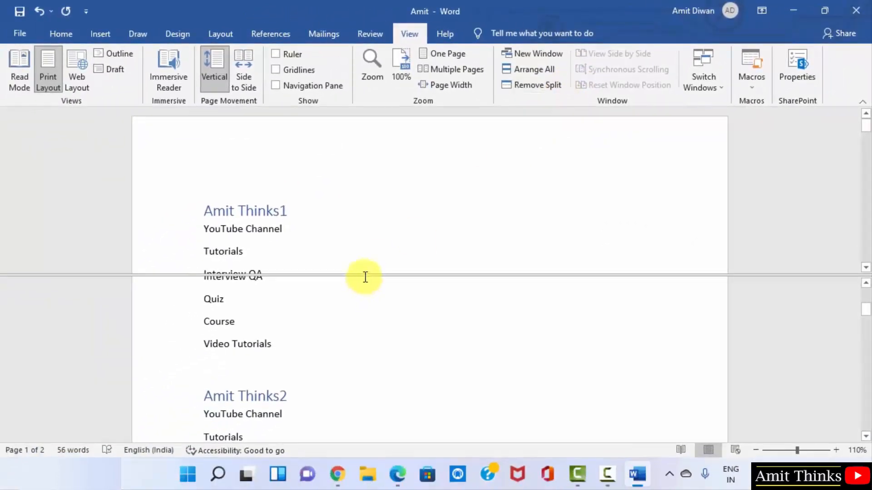
pyautogui.scroll(1, 366, 295)
pyautogui.moveTo(362, 275); pyautogui.dragTo(372, 324)
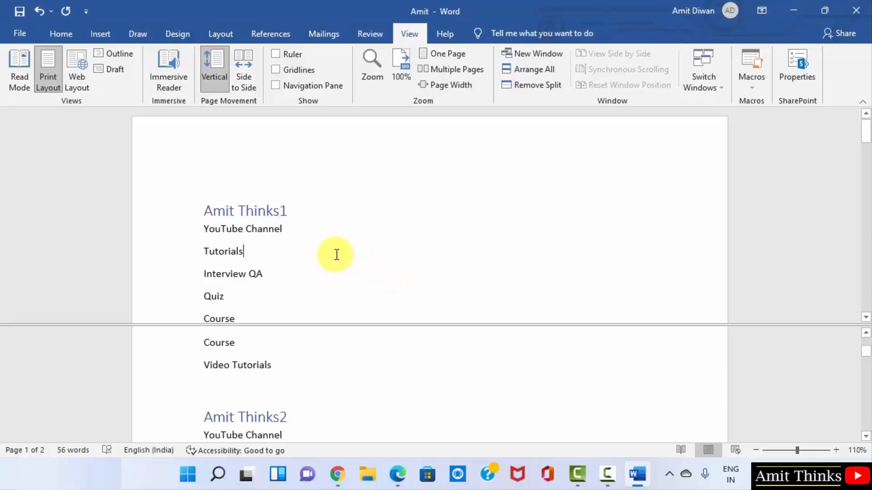
# Bring the Amit Thinks2 heading into view in the upper pane and the Amit Thinks5 section in the lower pane.
pyautogui.scroll(-3, 336, 254)
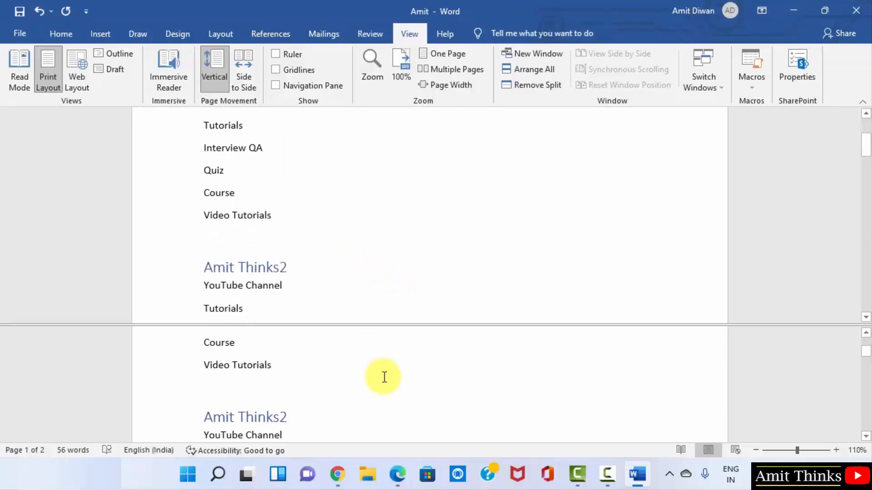
pyautogui.scroll(1, 384, 377)
pyautogui.scroll(-3, 384, 377)
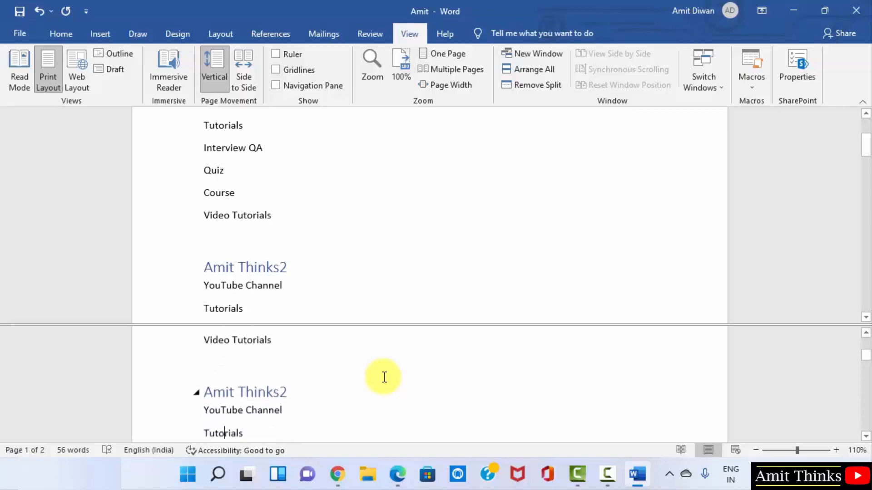
pyautogui.scroll(1, 384, 377)
pyautogui.scroll(-4, 384, 378)
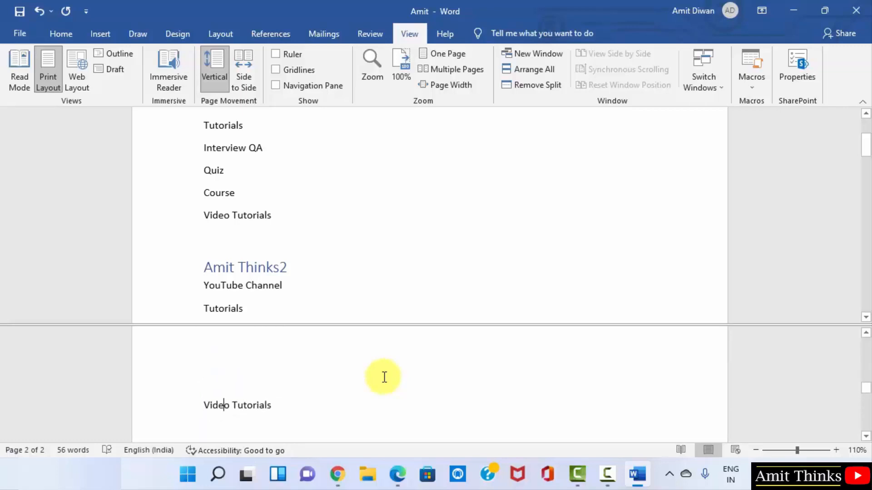
pyautogui.scroll(1, 384, 377)
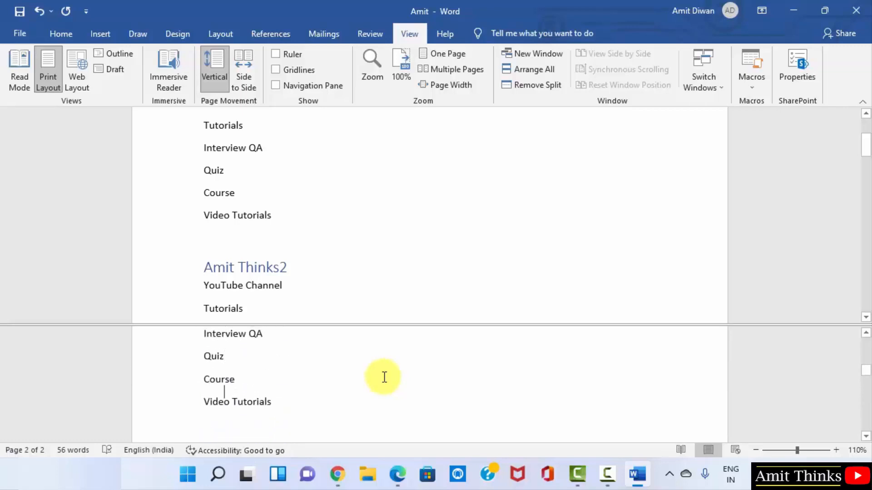
pyautogui.scroll(-7, 384, 377)
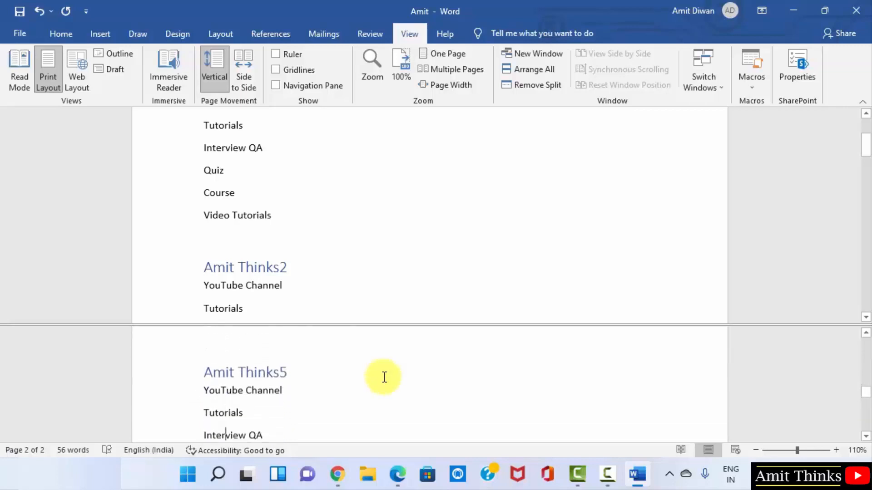
# Browse the upper pane from Amit Thinks1 through the Amit Thinks3 section, independently of the lower pane.
pyautogui.click(448, 305)
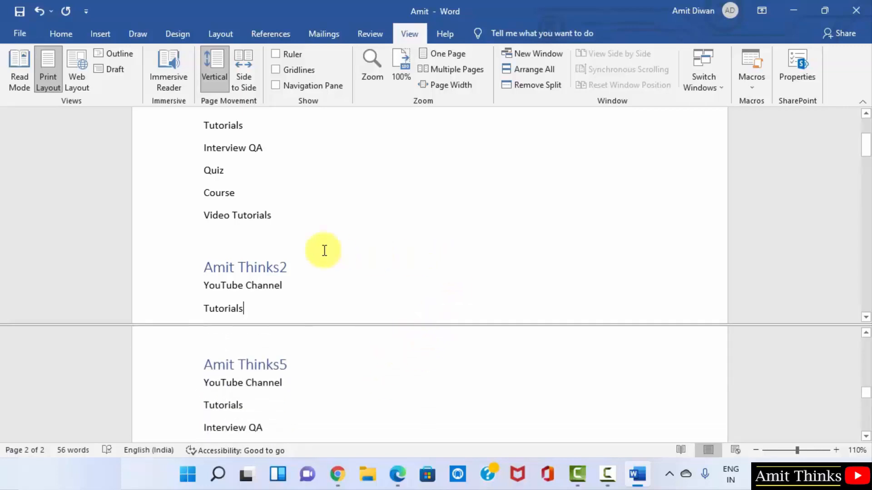
pyautogui.scroll(1, 324, 251)
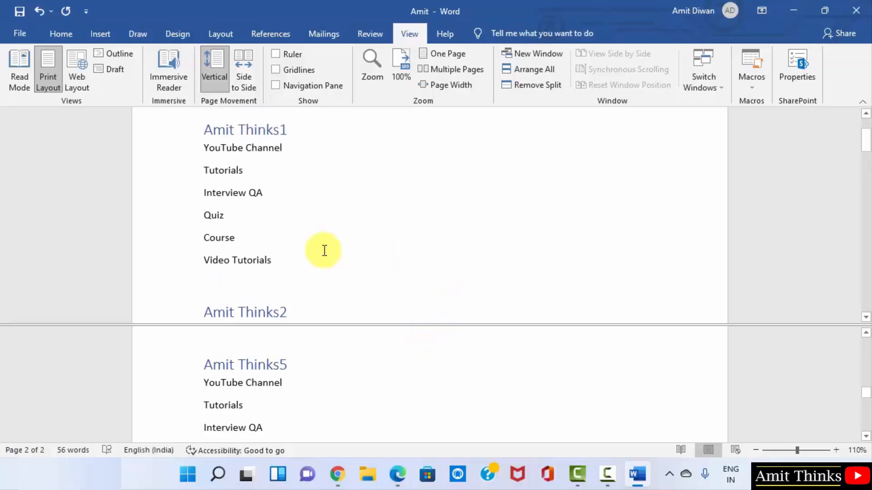
pyautogui.press('Down')
pyautogui.press('Down')
pyautogui.press('Down')
pyautogui.press('Down')
pyautogui.press('Down')
pyautogui.press('Down')
pyautogui.press('Down')
pyautogui.press('Down')
pyautogui.press('Down')
pyautogui.press('Down')
pyautogui.press('Down')
pyautogui.press('Down')
pyautogui.press('Down')
pyautogui.press('Down')
pyautogui.press('Down')
pyautogui.press('Down')
pyautogui.press('Down')
pyautogui.press('Down')
pyautogui.press('Down')
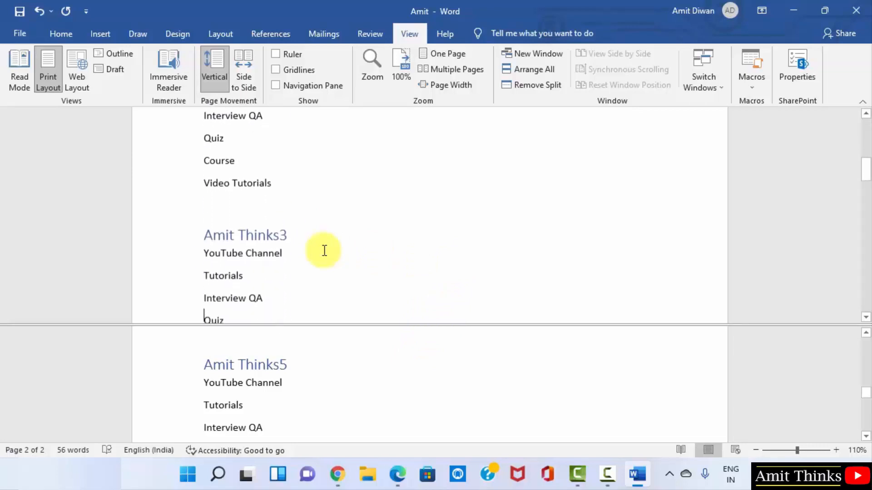
pyautogui.press('Down')
pyautogui.click(866, 333)
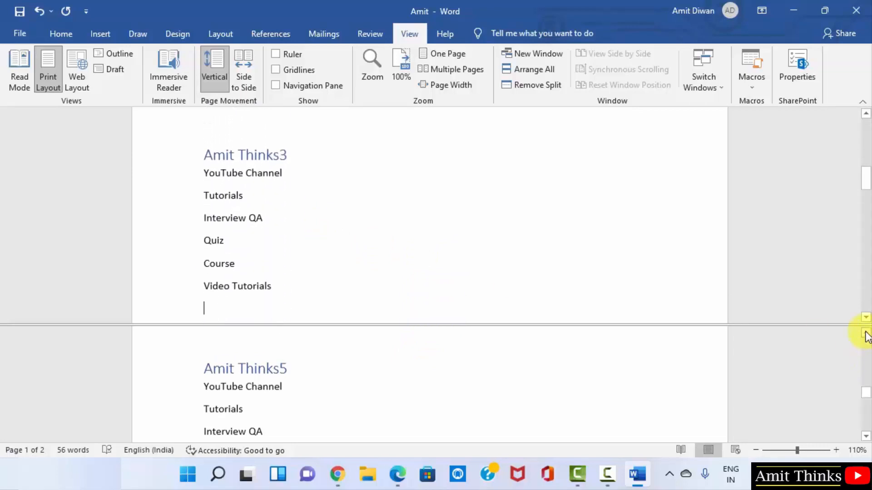
# Browse the lower pane around the page break and the Amit Thinks5 heading, and the upper pane from Amit Thinks3 back to Amit Thinks2.
pyautogui.click(866, 334)
pyautogui.click(867, 334)
pyautogui.click(866, 334)
pyautogui.click(867, 334)
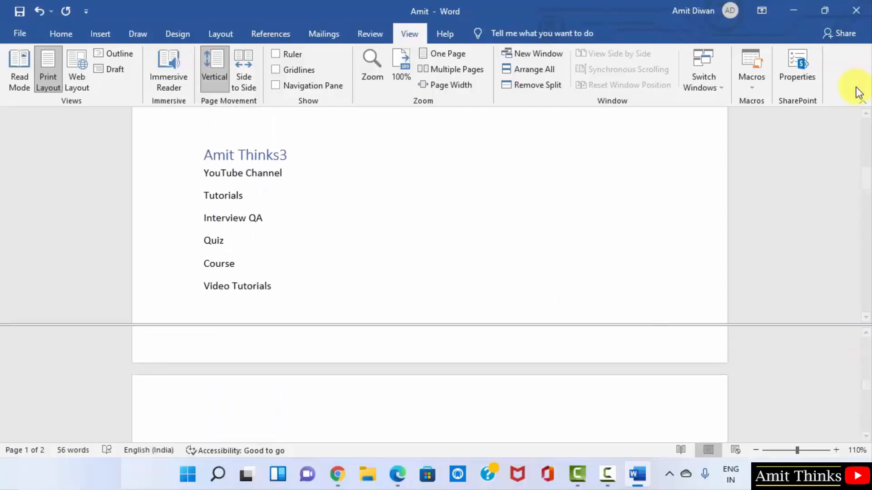
pyautogui.click(866, 114)
pyautogui.click(866, 115)
pyautogui.click(866, 114)
pyautogui.click(866, 115)
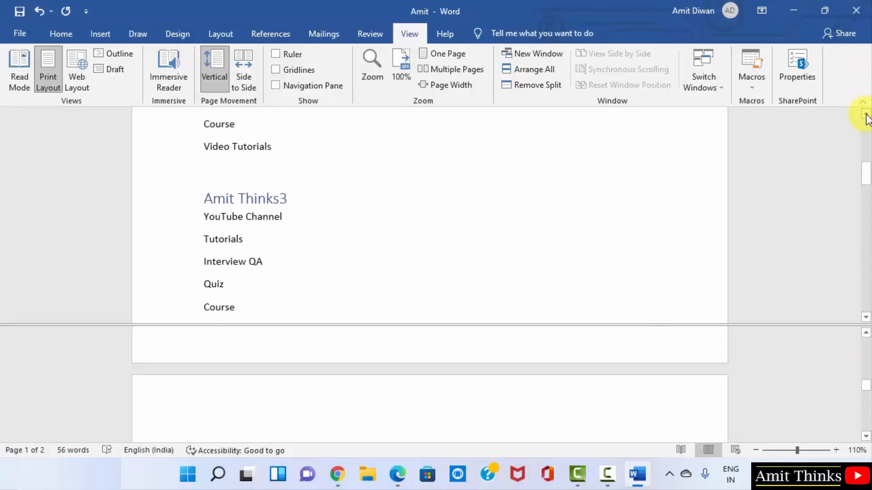
pyautogui.click(866, 115)
pyautogui.click(866, 115)
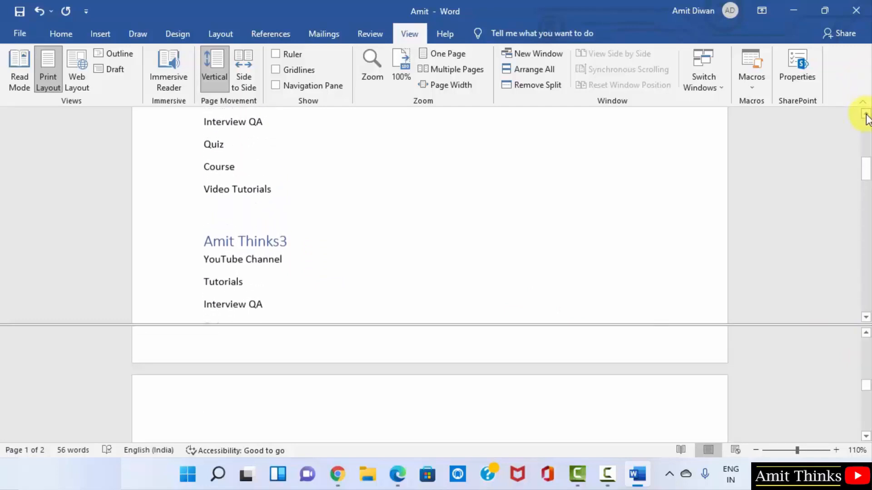
pyautogui.click(866, 115)
pyautogui.click(866, 116)
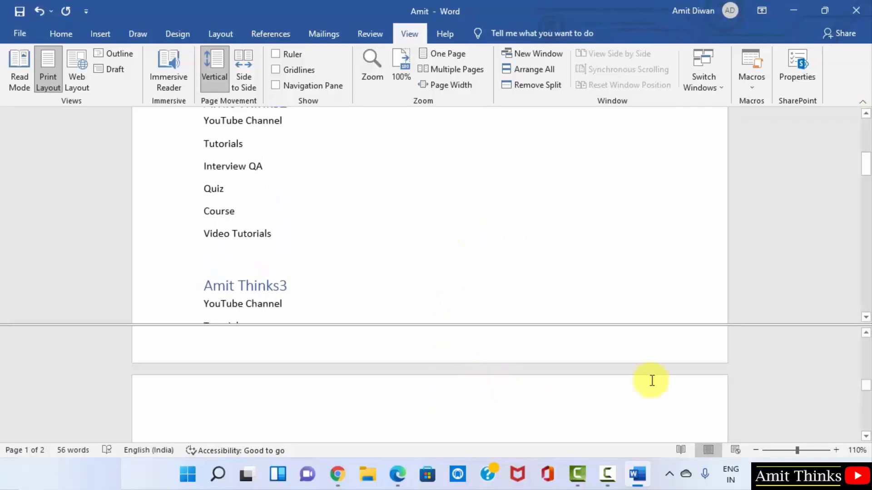
pyautogui.click(863, 397)
pyautogui.click(492, 429)
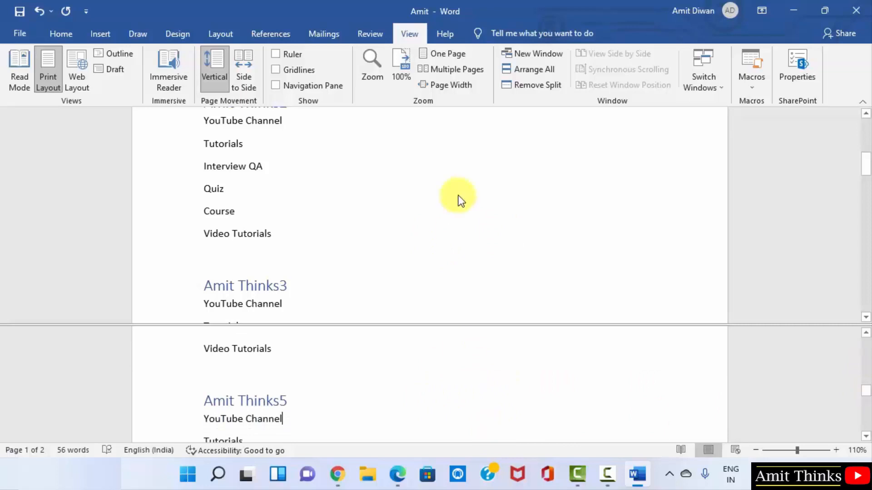
# Remove the window split and return to the start of the document.
pyautogui.click(459, 195)
pyautogui.click(532, 87)
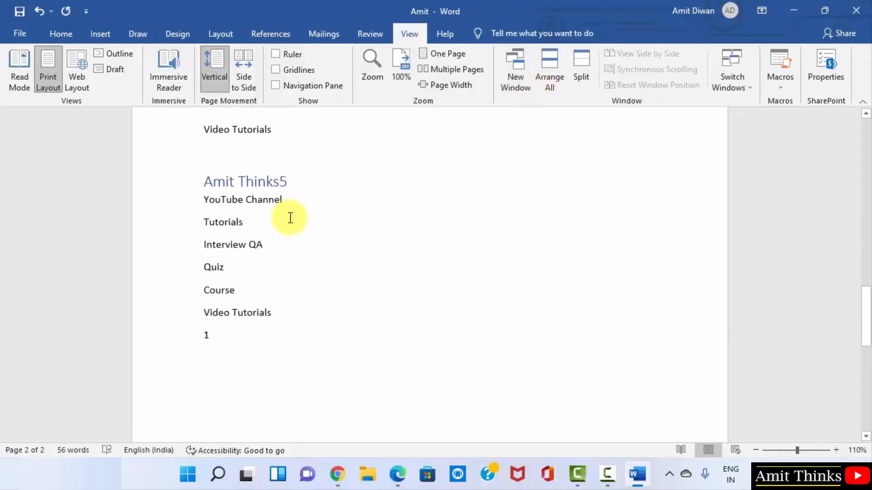
pyautogui.moveTo(868, 304); pyautogui.dragTo(868, 127)
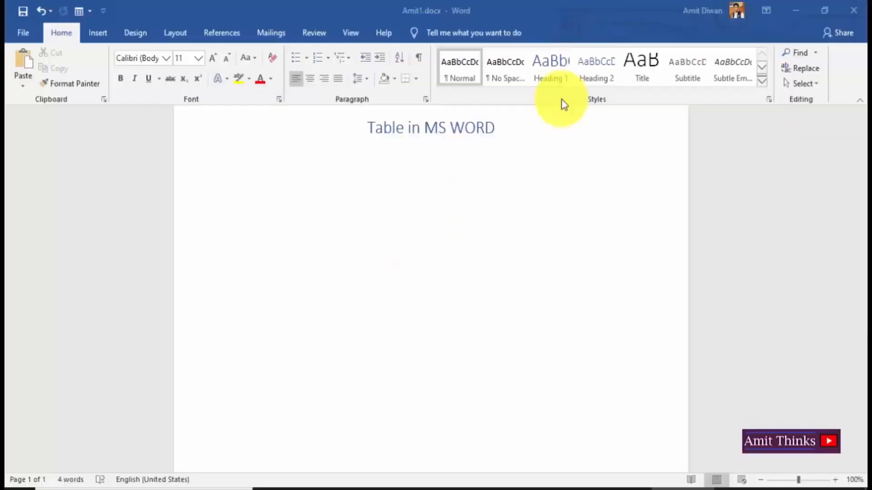
# Insert a table of 4 columns and 6 rows below the "Table in MS WORD" heading.
pyautogui.press('Return')
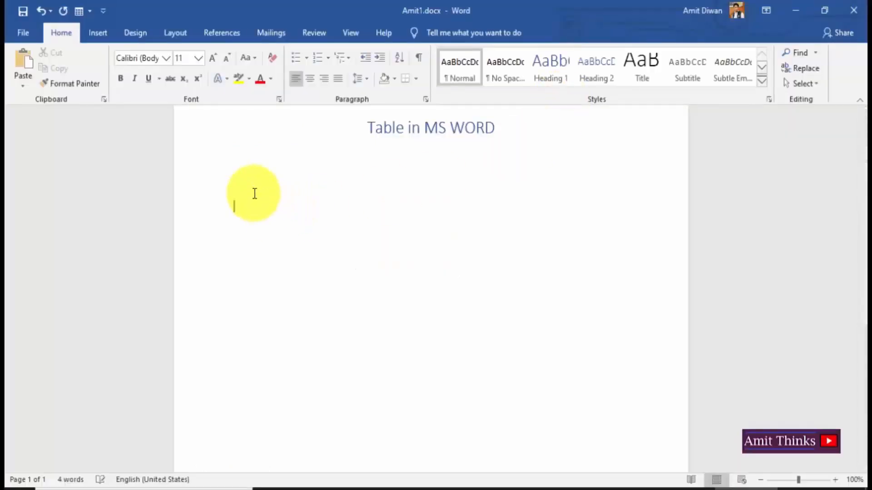
pyautogui.click(97, 33)
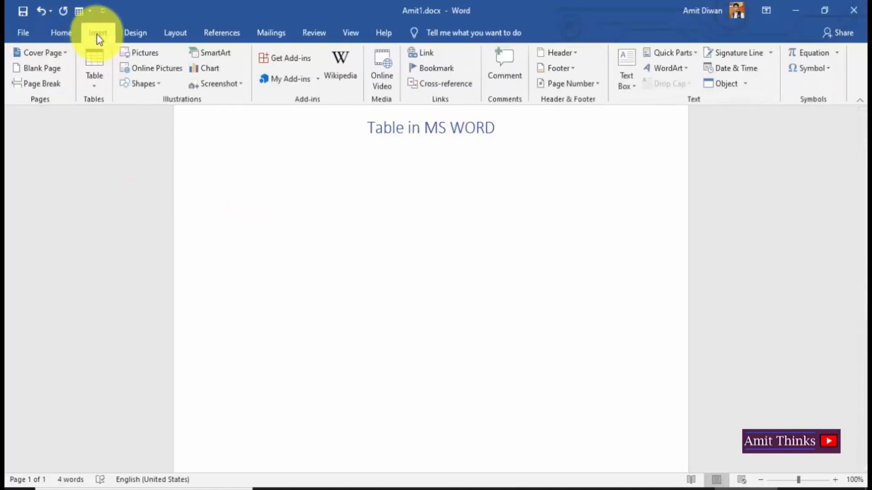
pyautogui.click(98, 77)
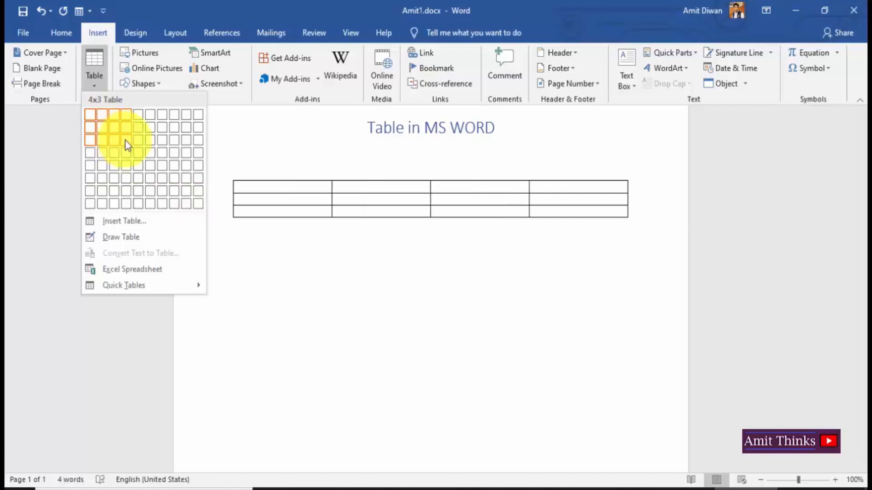
pyautogui.click(132, 183)
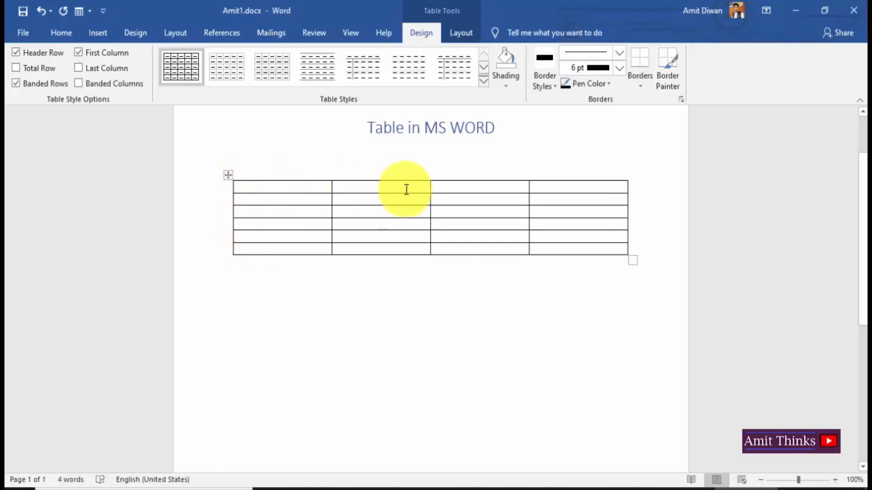
# Number the cells of the table's first column from 1 to 6.
pyautogui.click(236, 181)
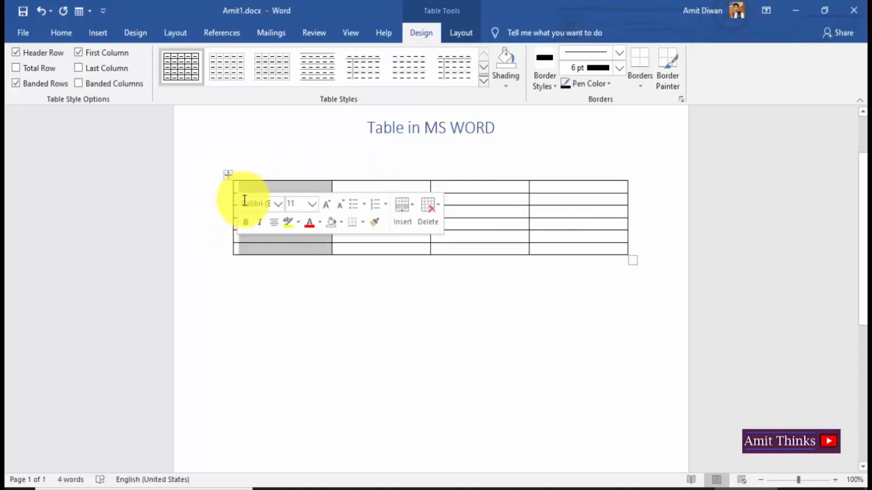
pyautogui.click(246, 186)
pyautogui.write('1')
pyautogui.press('Down')
pyautogui.write('2')
pyautogui.press('Down')
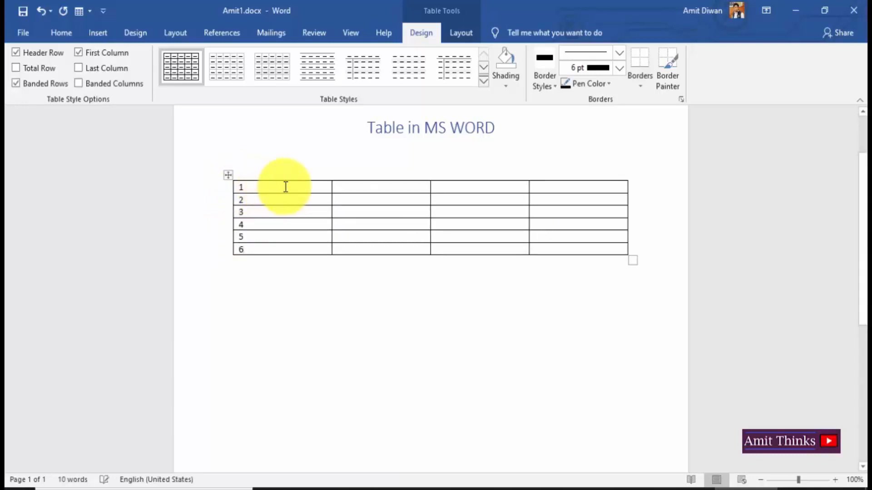
# Enter 2, 3 and 4 in the remaining cells of the table's first row.
pyautogui.click(345, 186)
pyautogui.write('2')
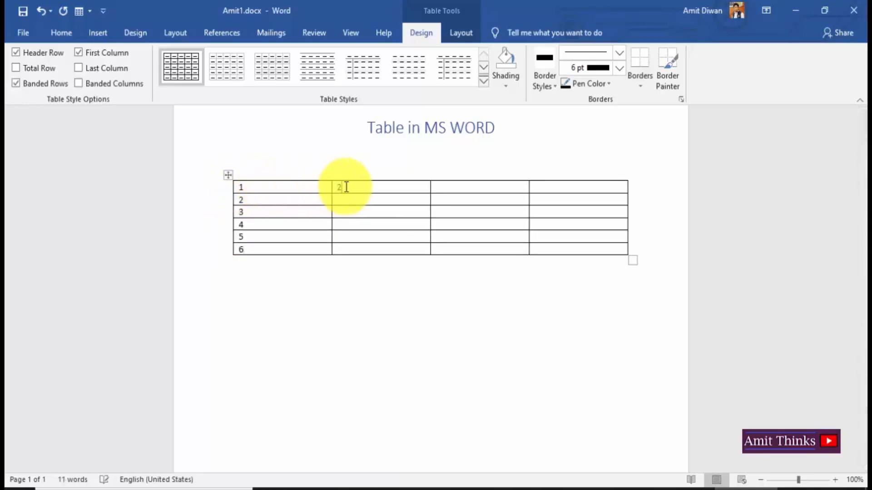
pyautogui.click(463, 185)
pyautogui.write('3')
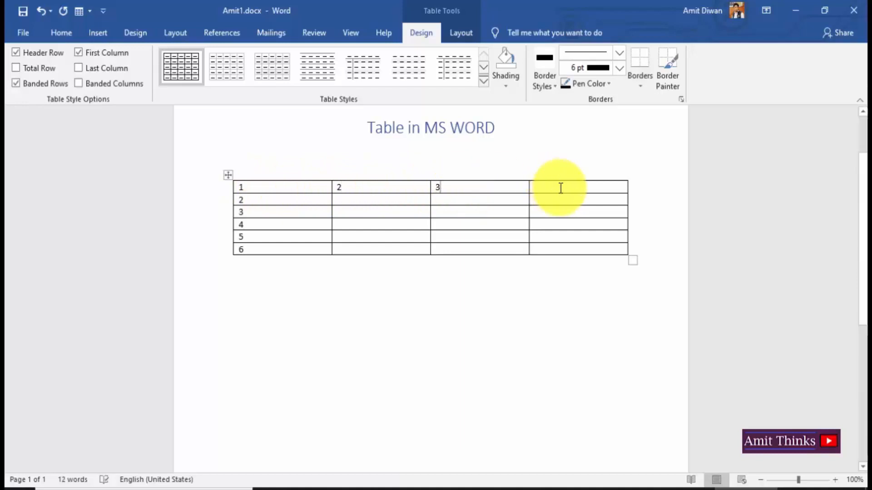
pyautogui.write('4')
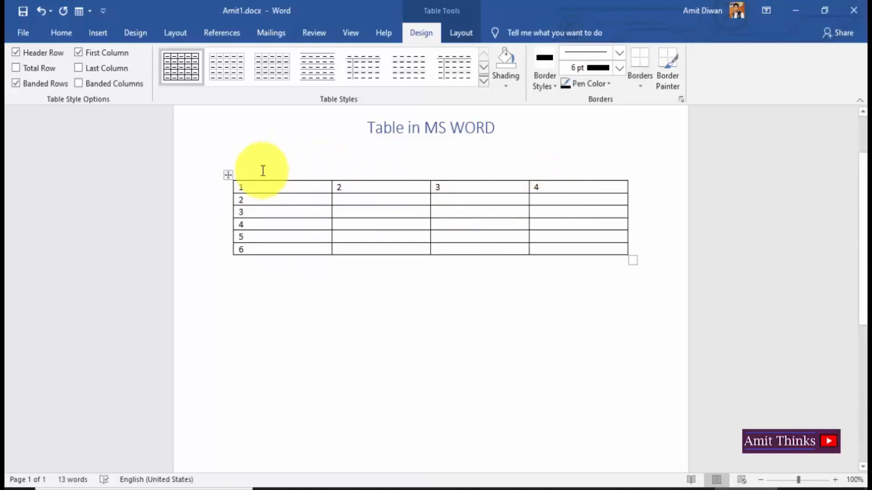
pyautogui.click(658, 251)
pyautogui.press('Return')
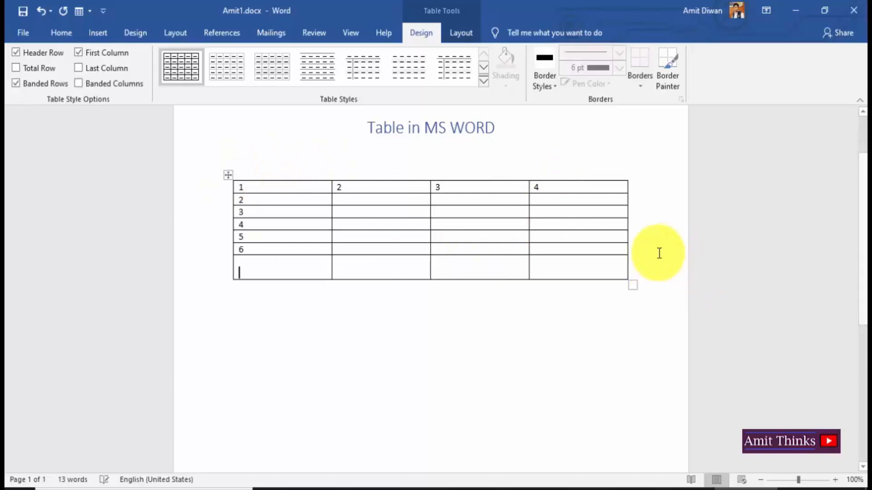
pyautogui.hotkey('ctrl', 'z')
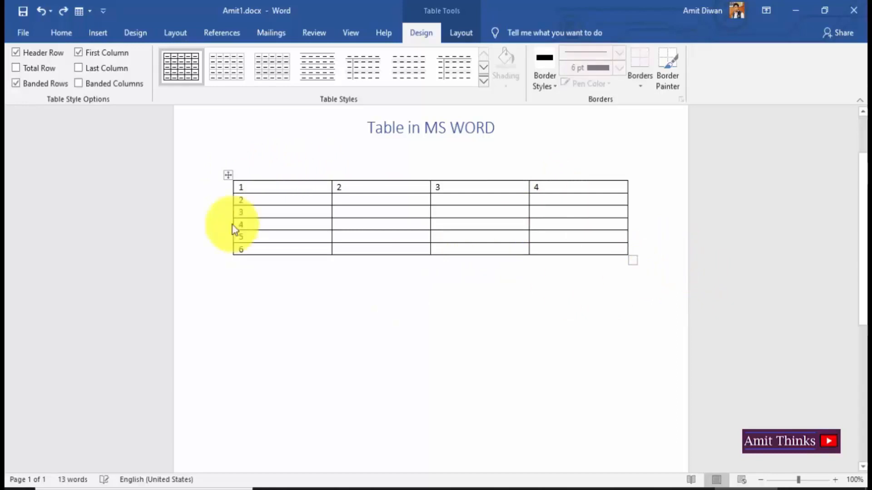
# Clear all numbers from the 4-column table and cut the whole table from the document.
pyautogui.click(225, 177)
pyautogui.press('Delete')
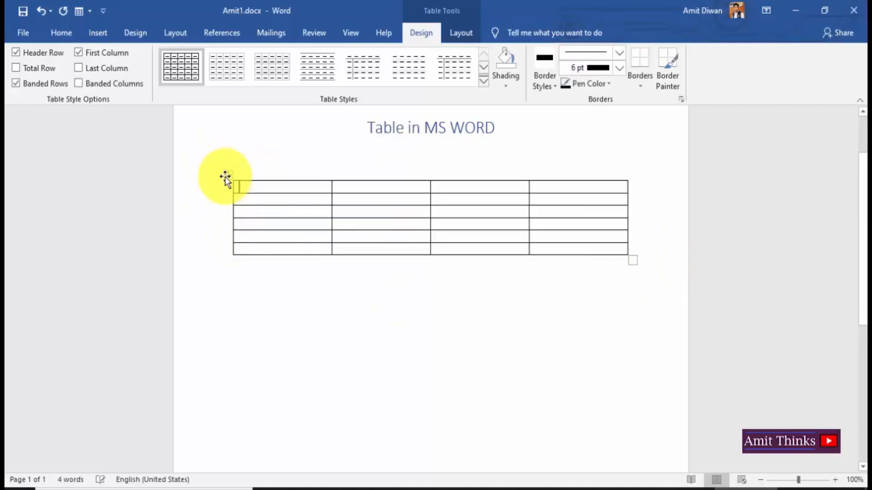
pyautogui.click(225, 178)
pyautogui.rightClick(230, 176)
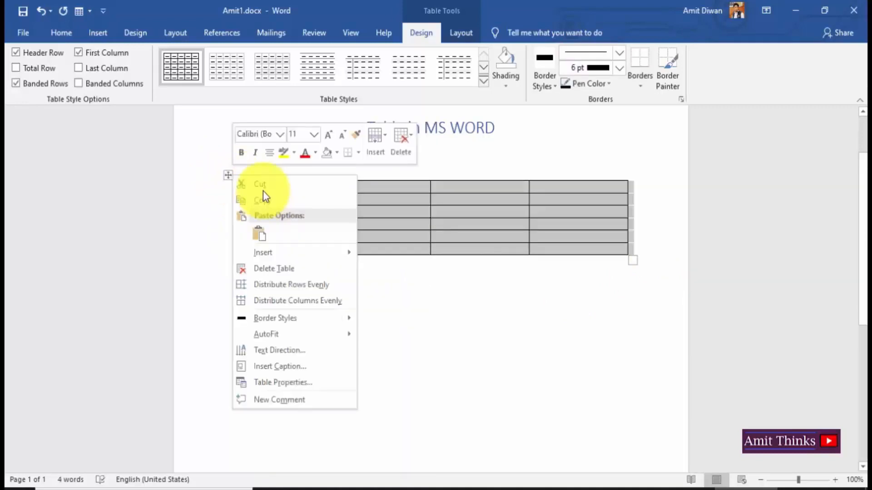
pyautogui.click(274, 188)
# Insert a table of 10 columns and 5 rows below the "Table in MS WORD" heading.
pyautogui.click(98, 33)
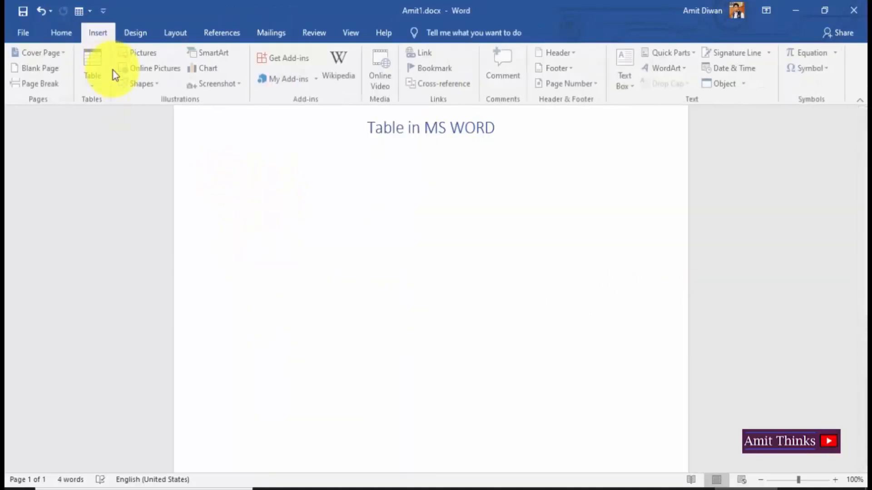
pyautogui.click(104, 81)
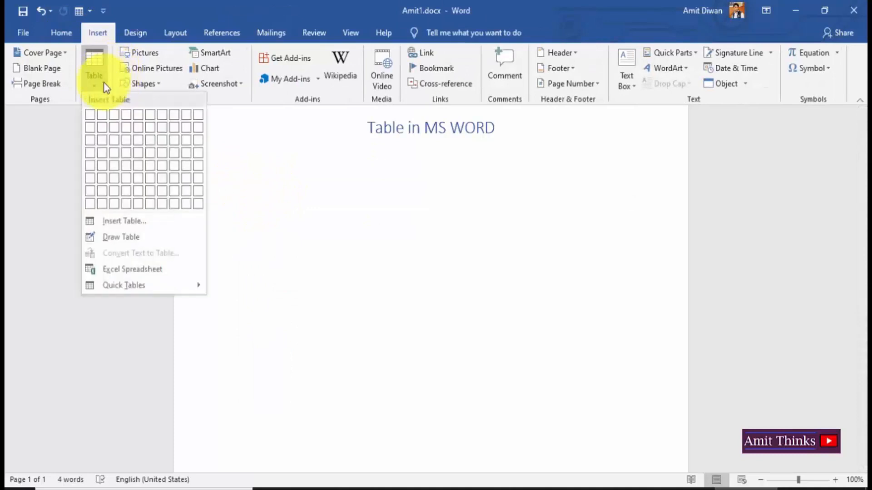
pyautogui.click(199, 165)
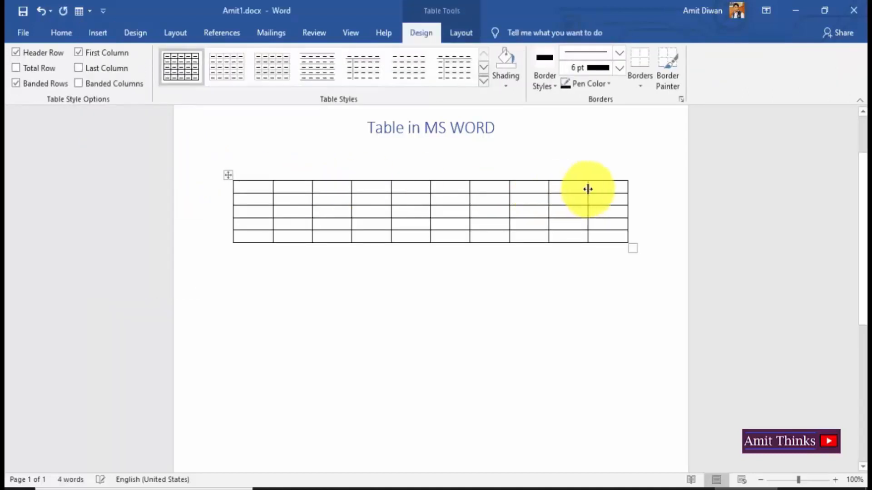
# Insert a second table of 6 columns and 3 rows below the first, specifying its size in the Insert Table dialog.
pyautogui.click(311, 305)
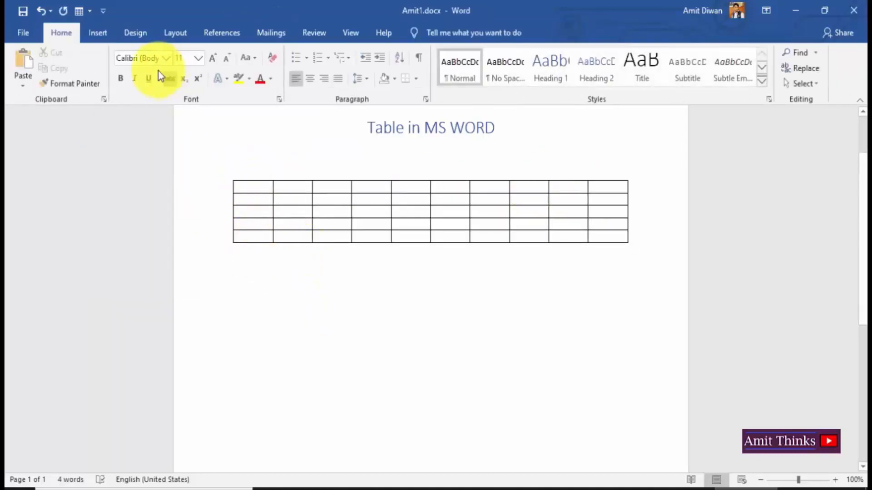
pyautogui.click(102, 39)
pyautogui.click(96, 85)
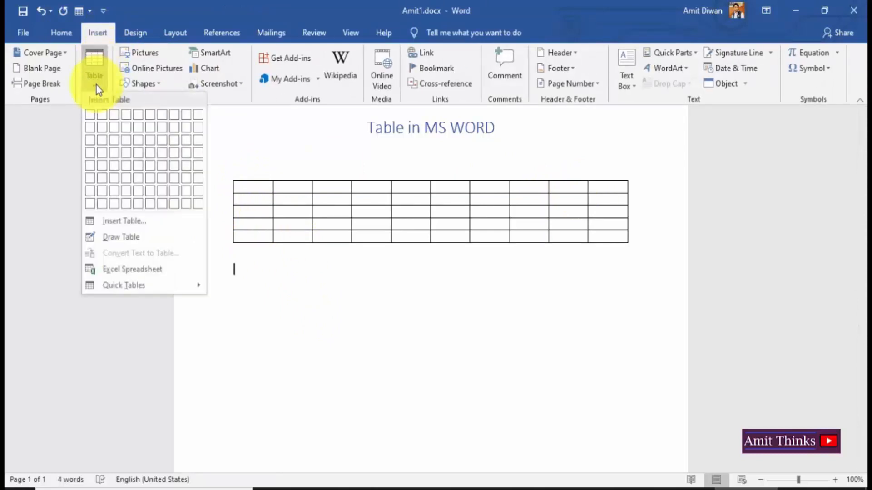
pyautogui.click(141, 222)
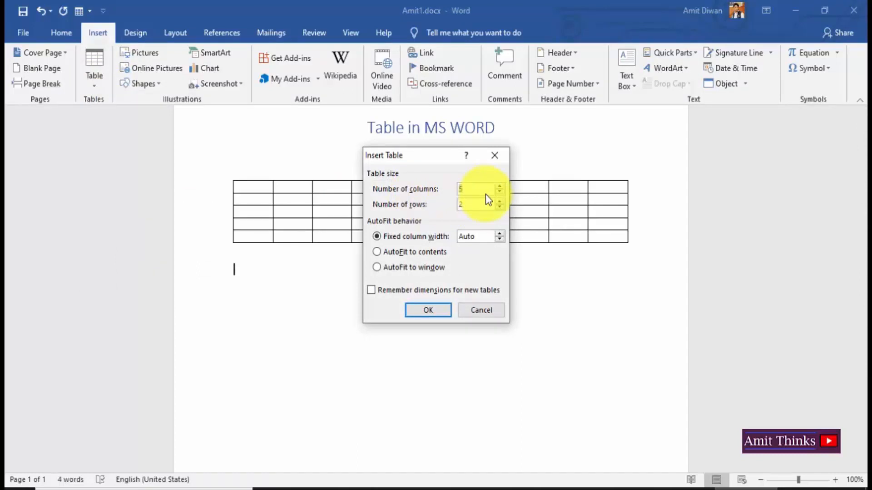
pyautogui.press('Up')
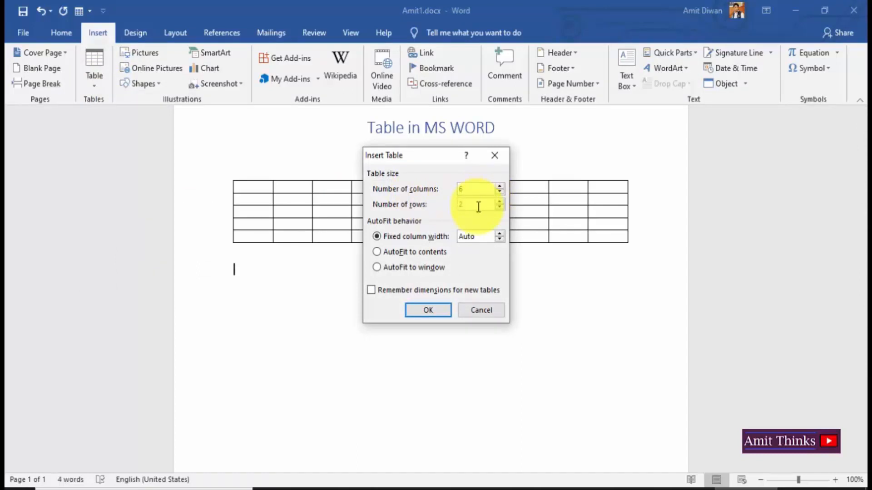
pyautogui.press('BackSpace')
pyautogui.press('BackSpace')
pyautogui.write('3')
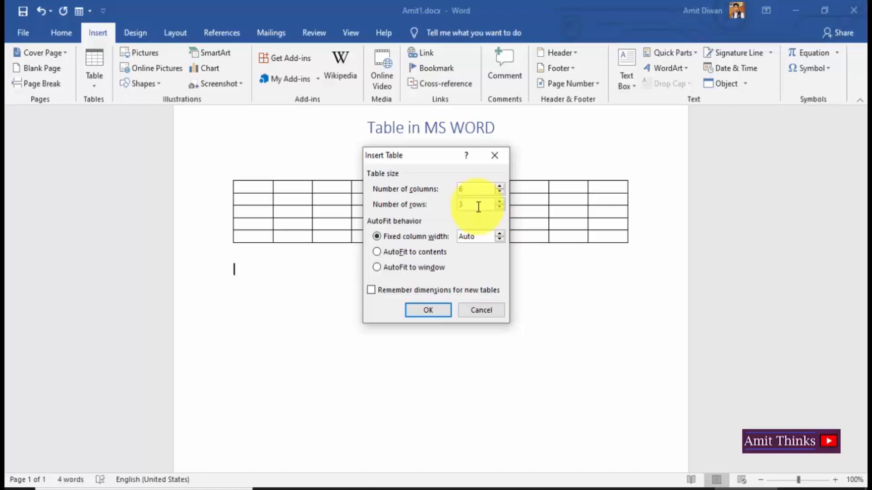
pyautogui.click(431, 312)
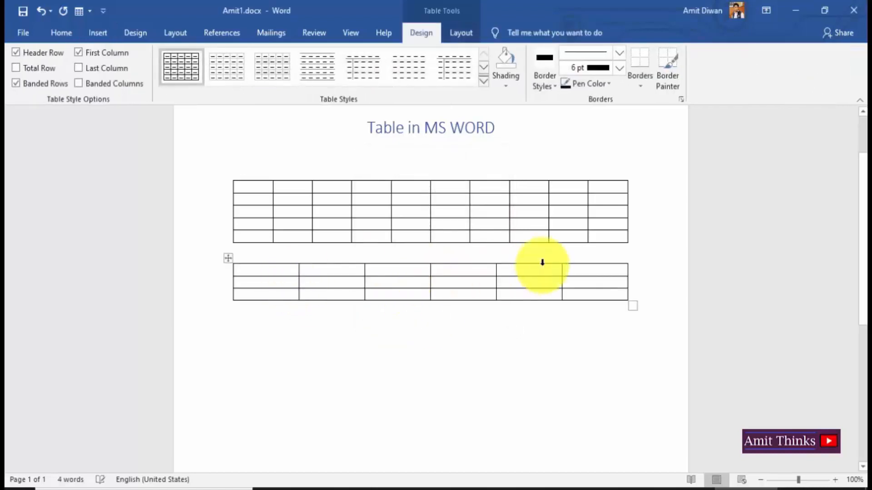
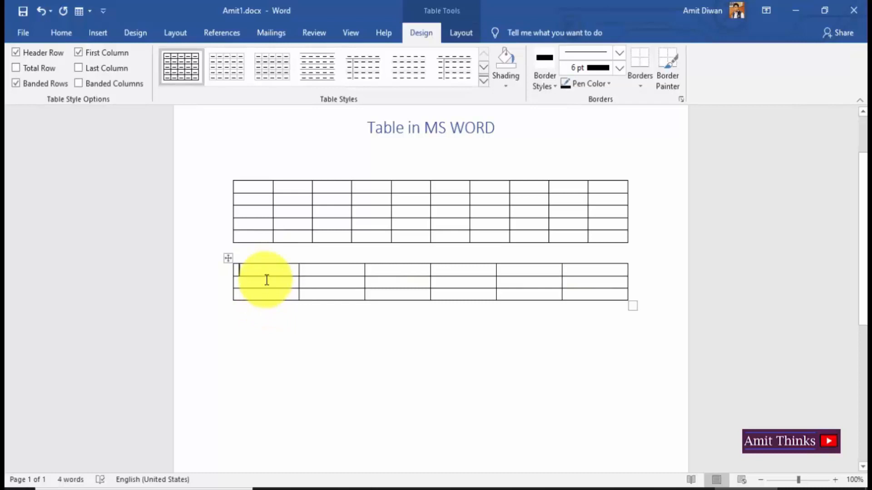
# Number the second table's first column from 1 to 3 and its first row from 1 to 6.
pyautogui.write('1')
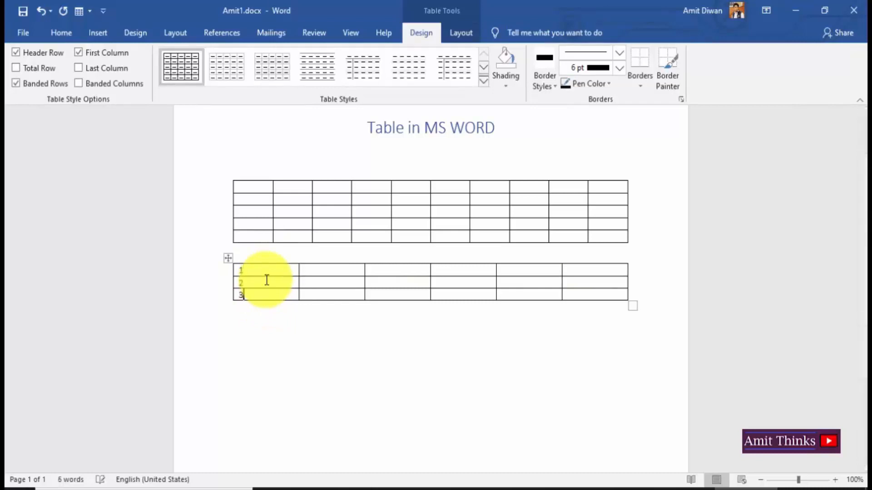
pyautogui.click(301, 276)
pyautogui.write('3 4 ')
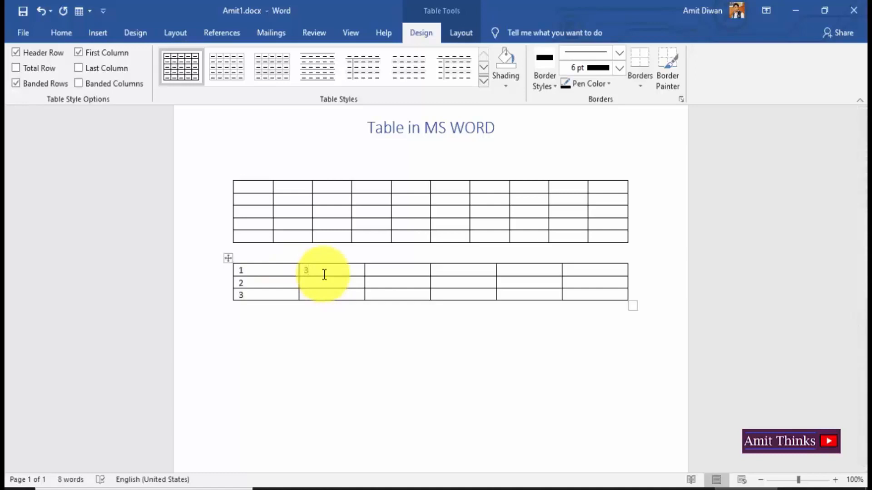
pyautogui.write('5')
pyautogui.press('Tab')
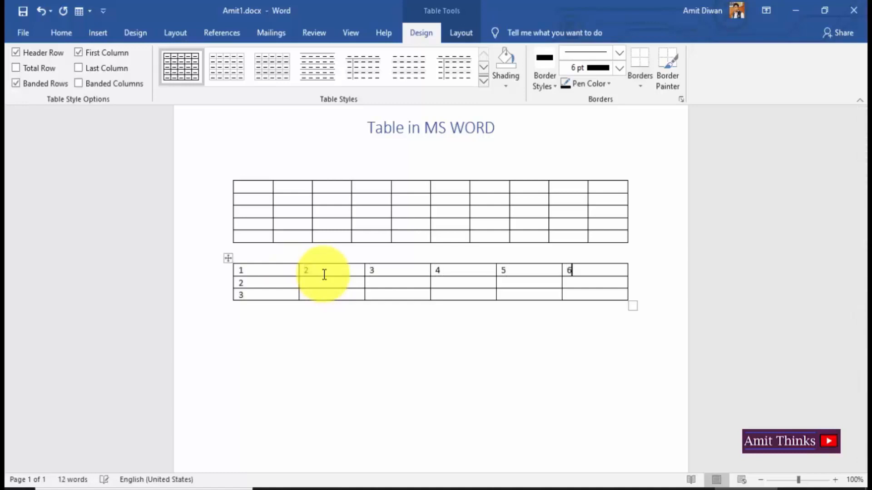
# Add a blank line between the two tables and another below the 6-column table.
pyautogui.click(572, 254)
pyautogui.press('Return')
pyautogui.click(655, 339)
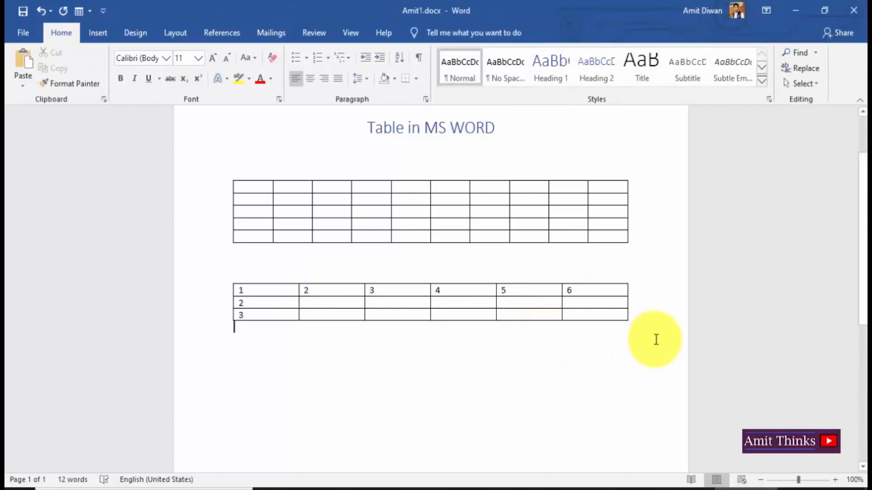
pyautogui.press('Return')
pyautogui.moveTo(864, 297); pyautogui.dragTo(866, 383)
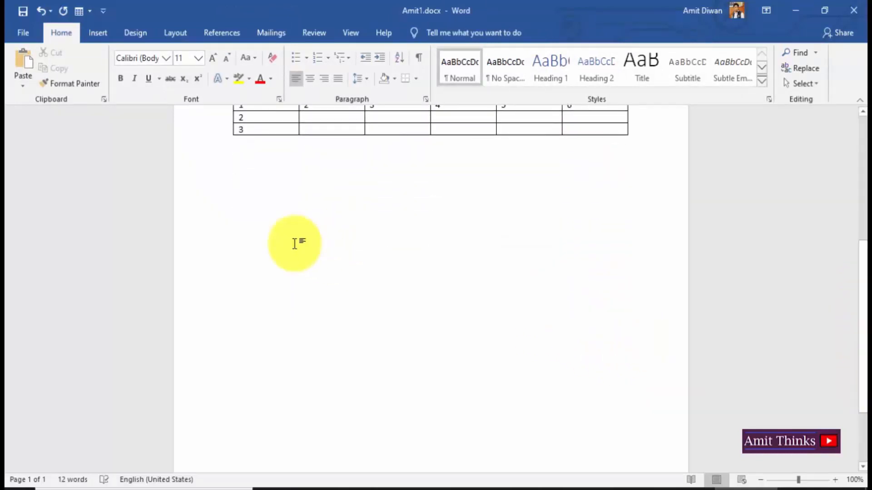
# Insert a table of 6 columns and 2 rows below the numbered table, keeping the fixed column width at Auto.
pyautogui.click(94, 37)
pyautogui.click(100, 82)
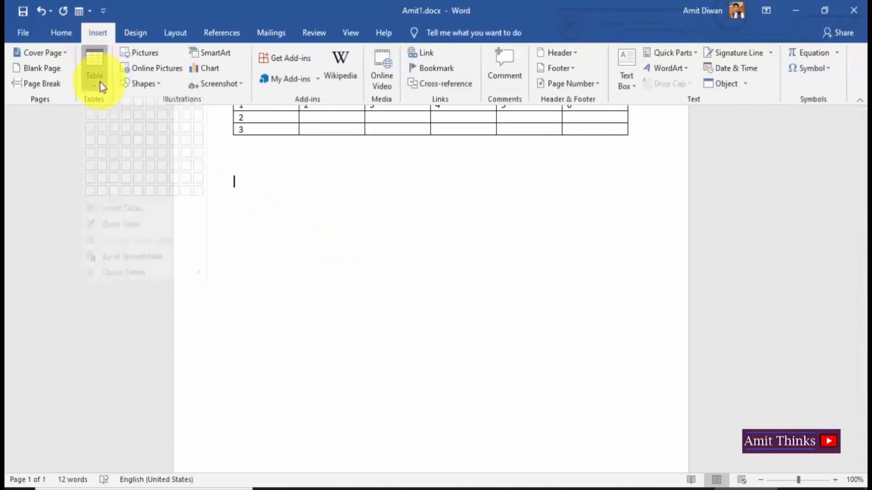
pyautogui.click(150, 222)
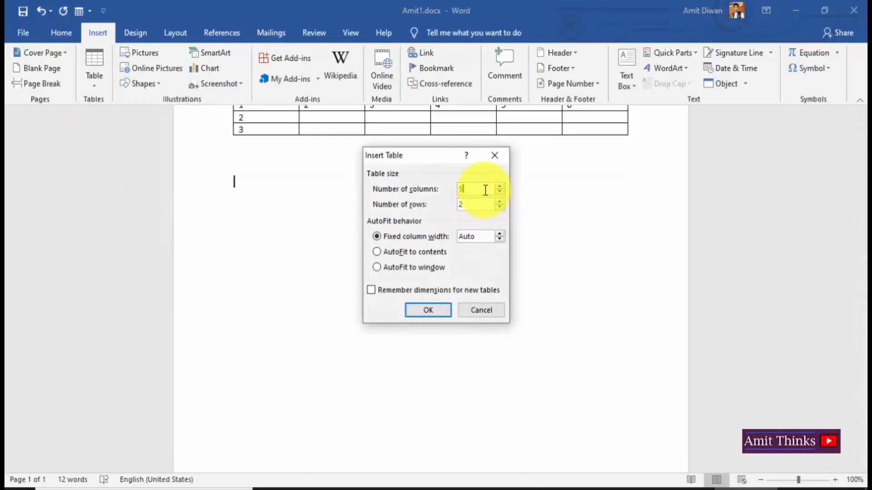
pyautogui.press('BackSpace')
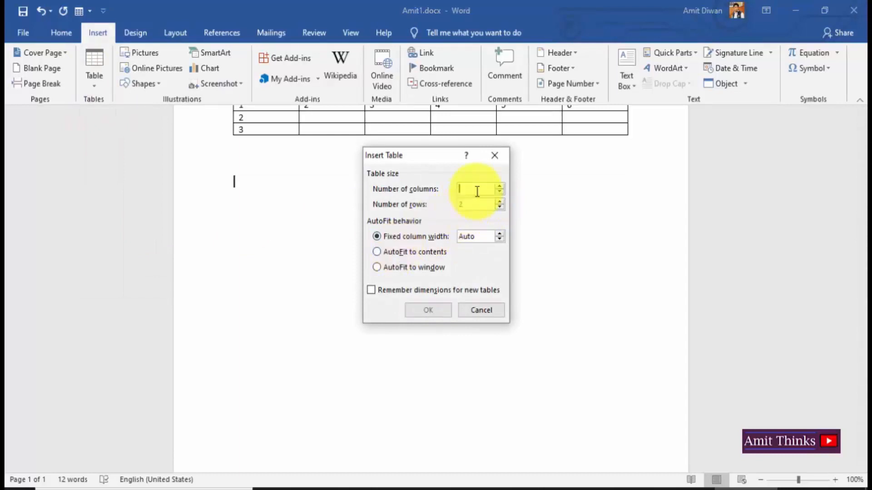
pyautogui.write('5')
pyautogui.press('BackSpace')
pyautogui.write('6')
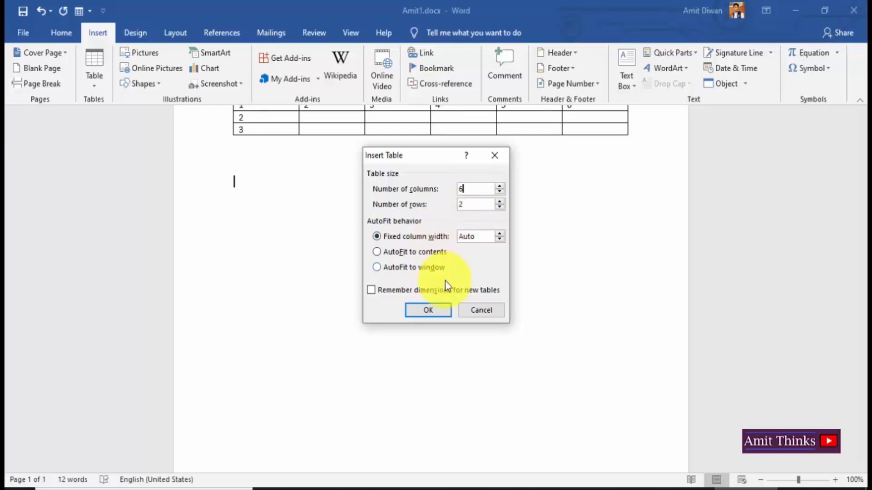
pyautogui.click(441, 309)
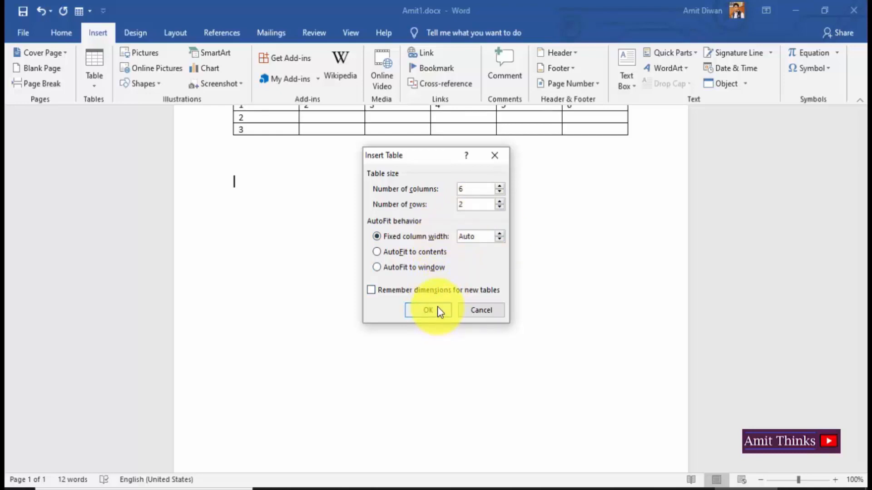
pyautogui.click(437, 309)
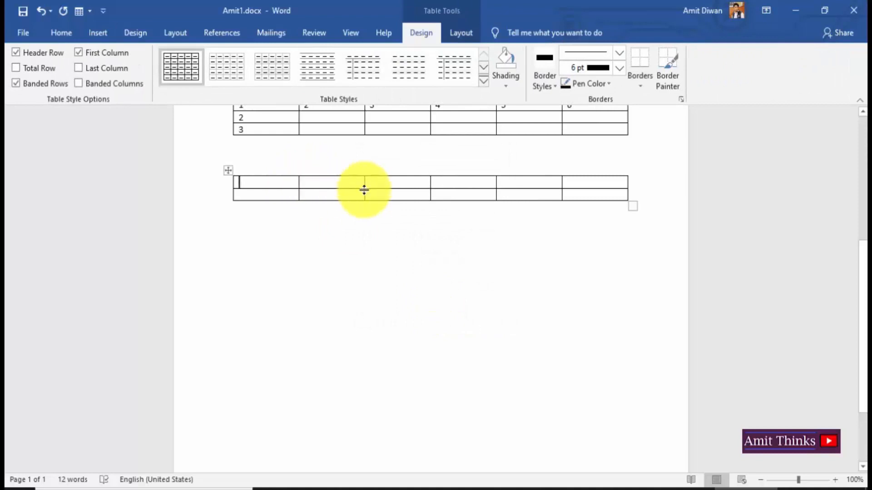
# Widen the second and fourth columns of the new 2-row table by moving their right borders.
pyautogui.moveTo(363, 183); pyautogui.dragTo(389, 183)
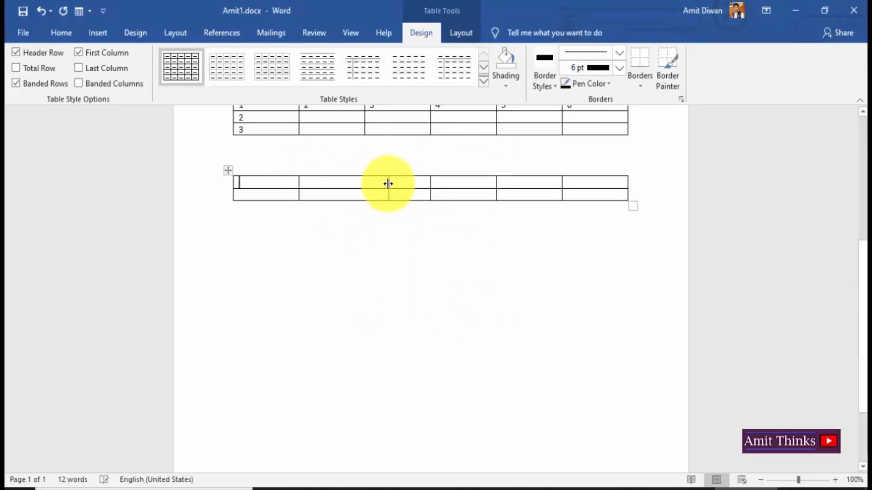
pyautogui.moveTo(494, 183); pyautogui.dragTo(524, 183)
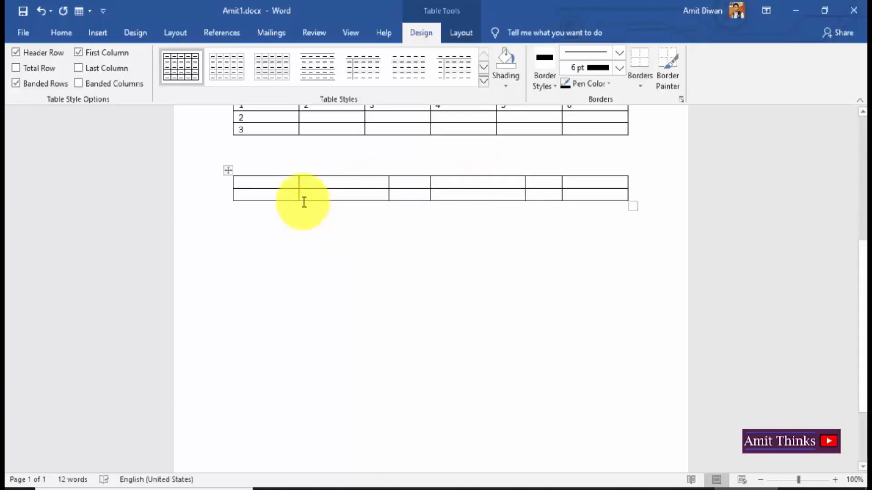
pyautogui.click(603, 230)
pyautogui.press('Return')
pyautogui.press('Return')
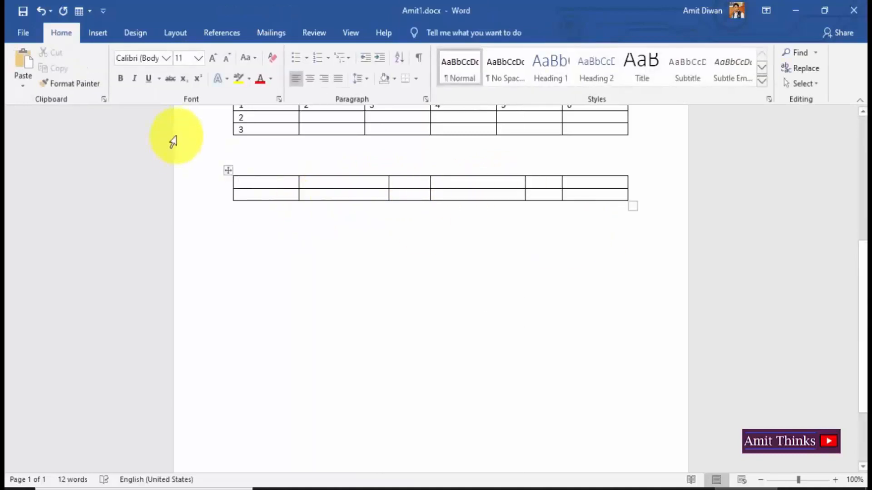
# Add the label "Fixed column: AUTO" above the 2-row table.
pyautogui.click(257, 166)
pyautogui.write('Fixed')
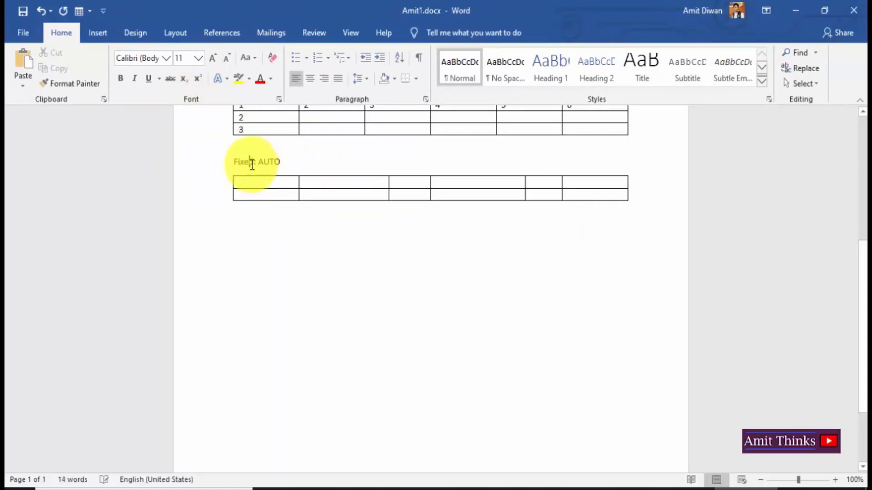
pyautogui.write(' column')
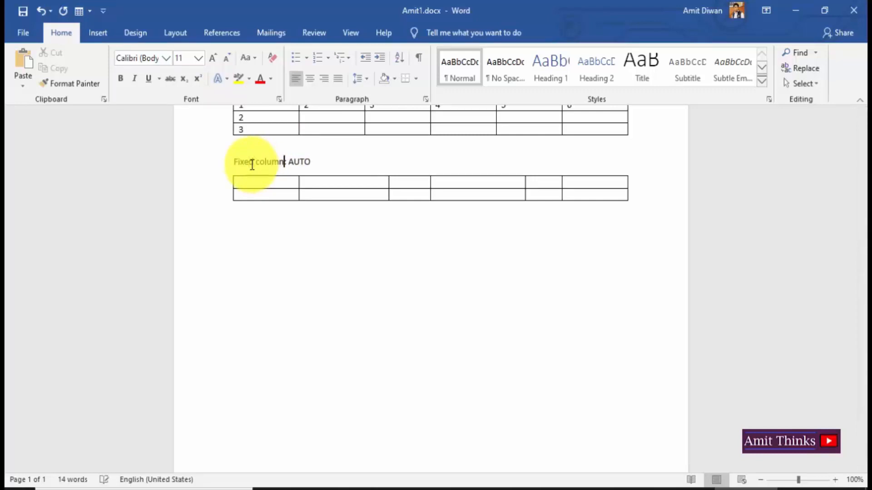
pyautogui.write(':')
# Insert another table of 6 columns and 2 rows below the AUTO table, with a fixed column width of 0.3".
pyautogui.click(325, 218)
pyautogui.press('Return')
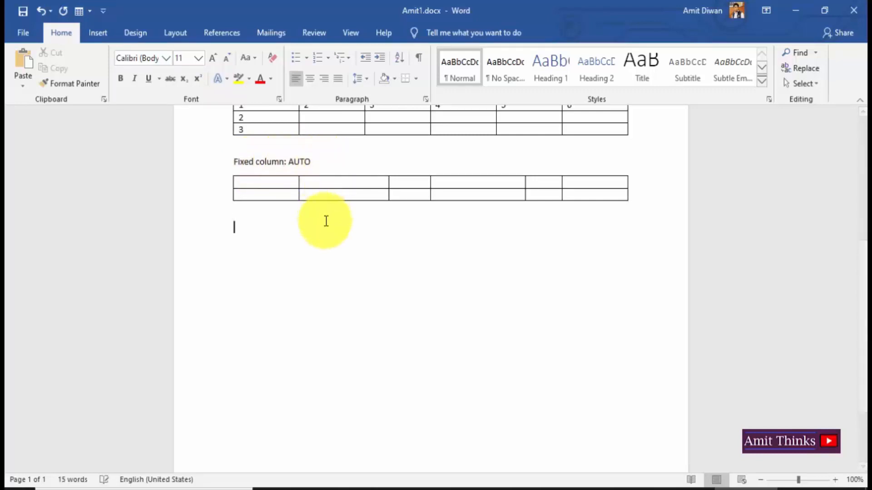
pyautogui.click(98, 33)
pyautogui.click(101, 69)
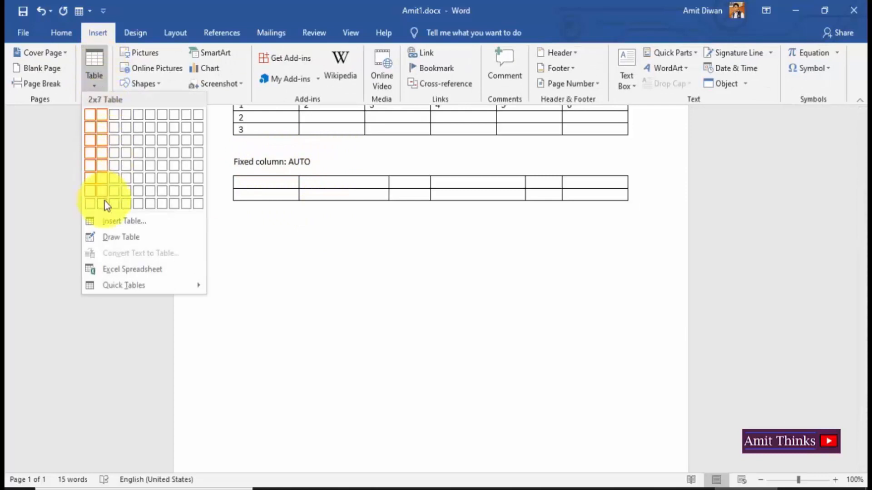
pyautogui.click(121, 220)
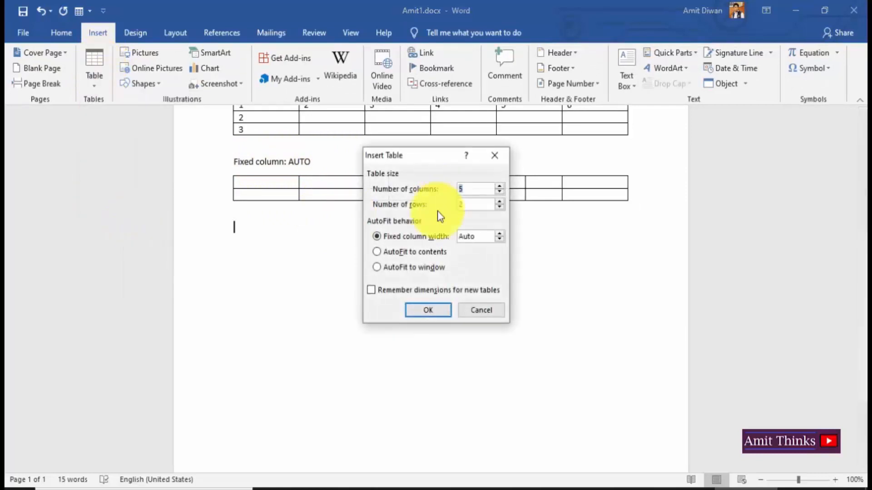
pyautogui.press('BackSpace')
pyautogui.write('6')
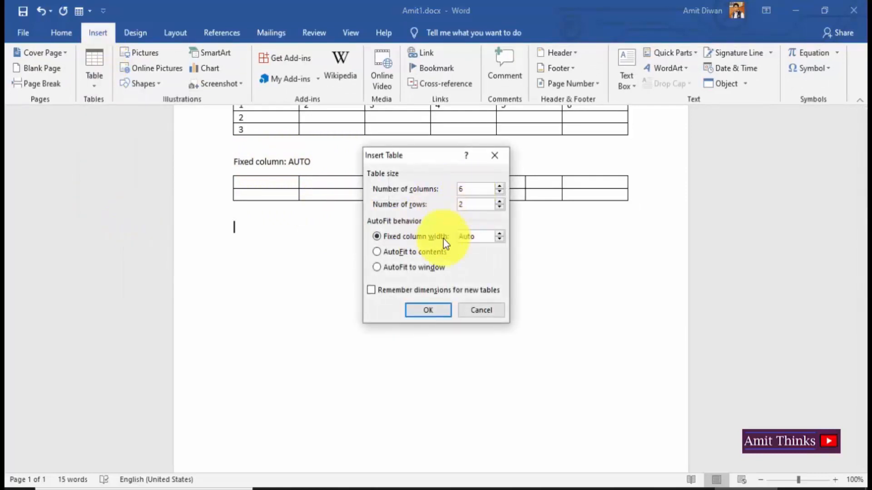
pyautogui.click(499, 236)
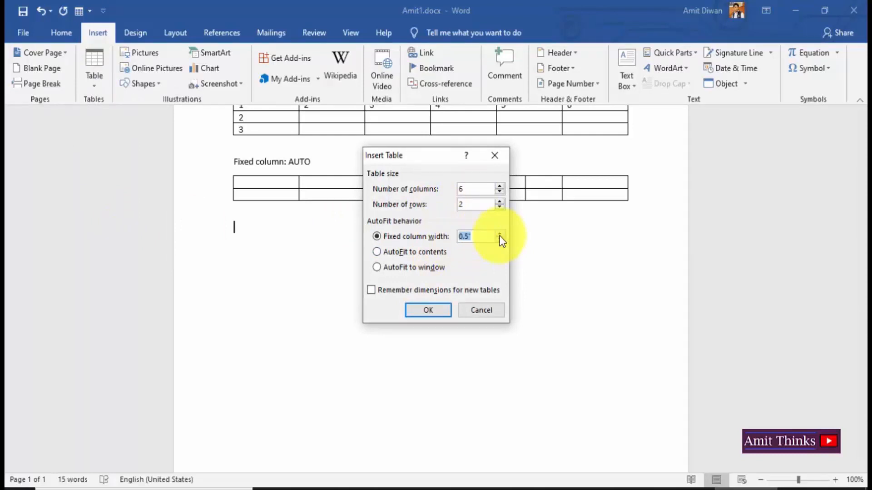
pyautogui.click(499, 240)
pyautogui.click(497, 240)
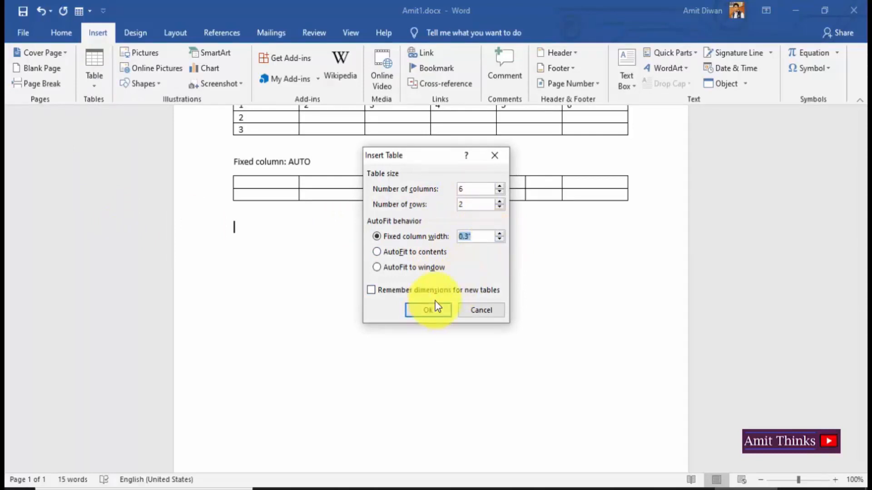
pyautogui.click(436, 313)
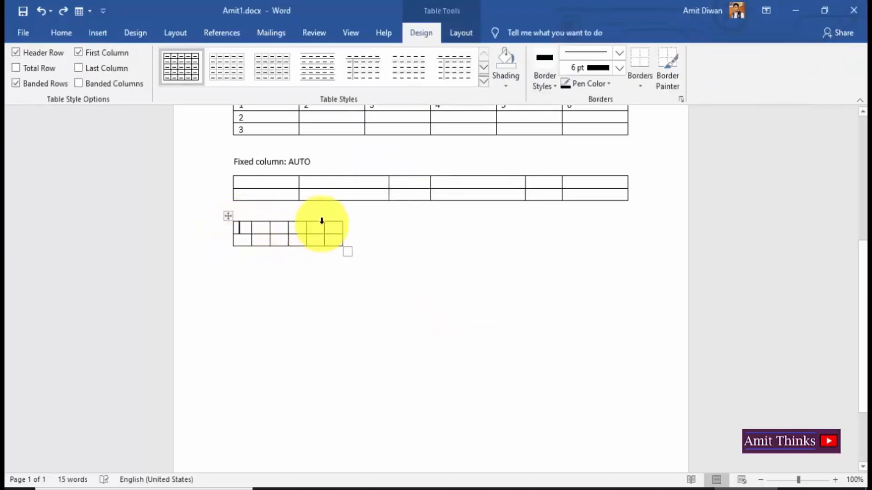
# Widen the narrow table's first column slightly and label the table "Fixed column: 0.3'" without a blank line between them.
pyautogui.moveTo(250, 229); pyautogui.dragTo(260, 229)
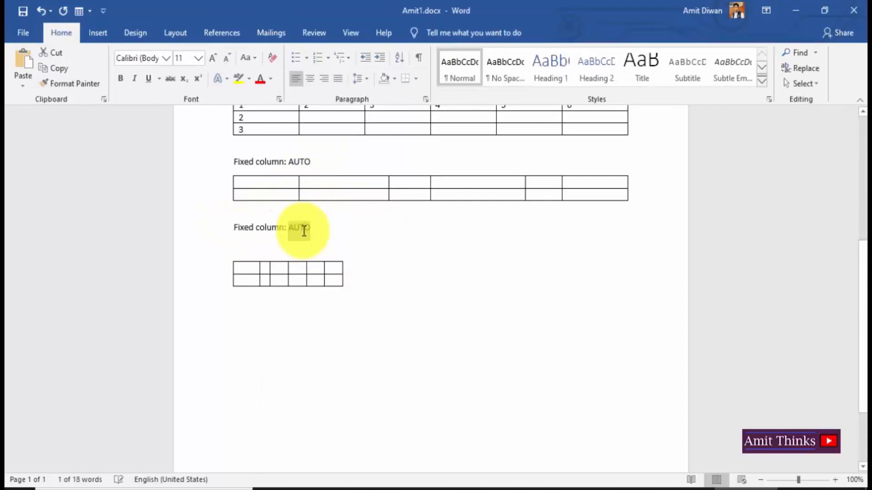
pyautogui.press('Delete')
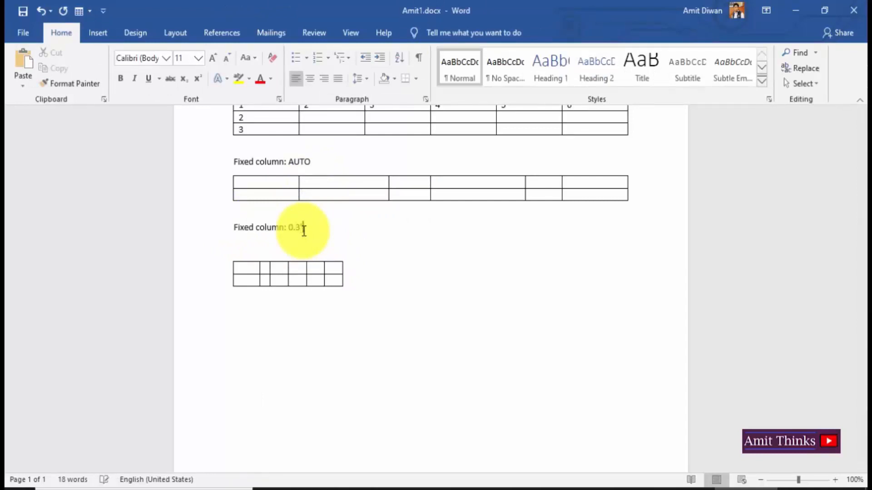
pyautogui.press('BackSpace')
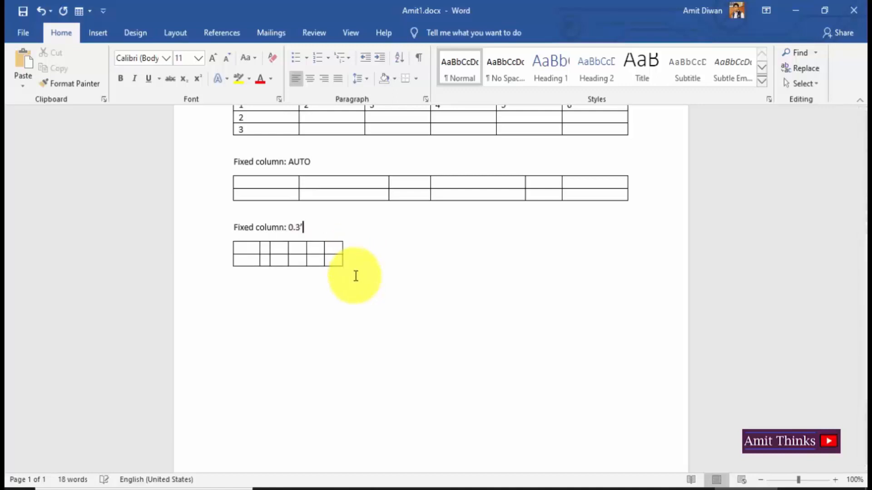
# Insert a table of 6 columns and 2 rows below the 0.3' table, using AutoFit to contents.
pyautogui.click(410, 302)
pyautogui.click(97, 33)
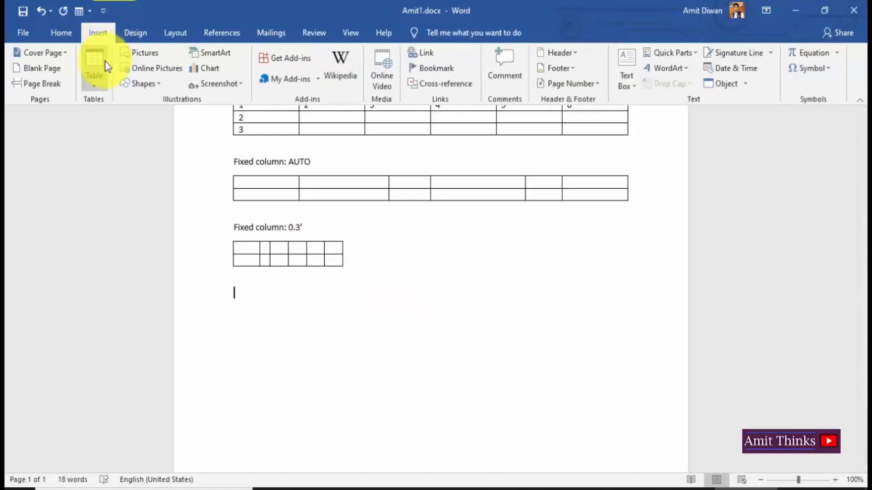
pyautogui.click(94, 65)
pyautogui.click(143, 220)
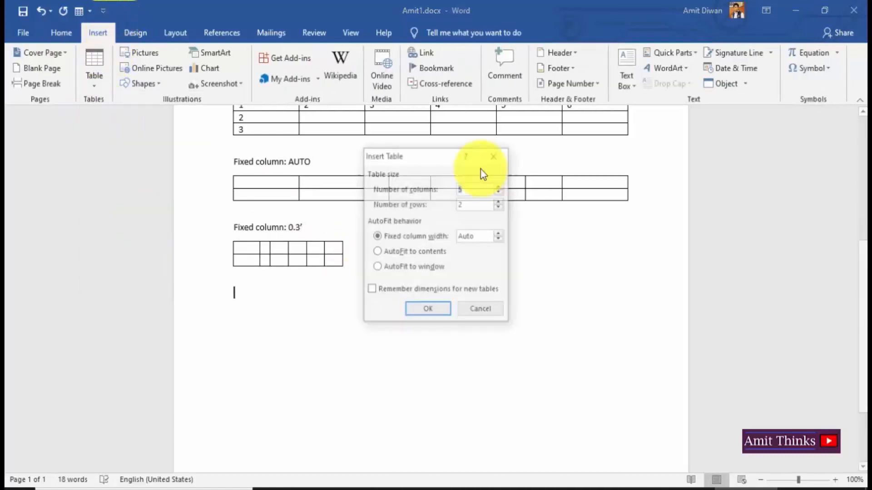
pyautogui.click(473, 192)
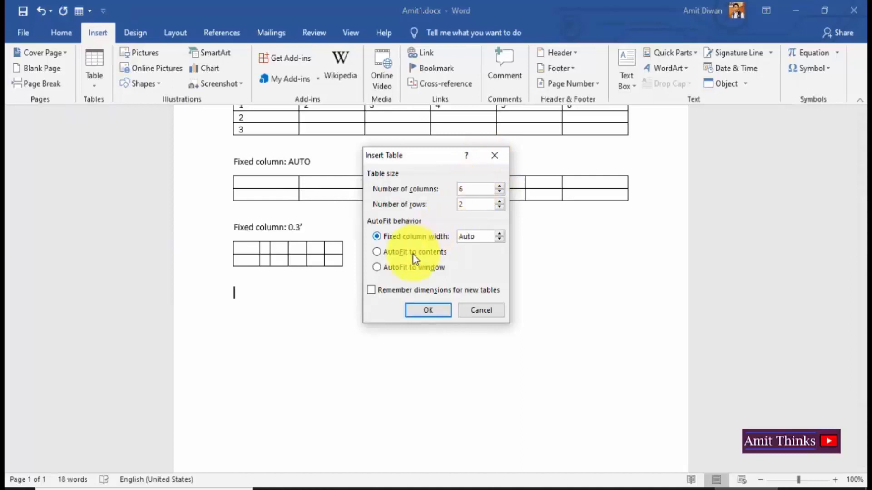
pyautogui.click(377, 253)
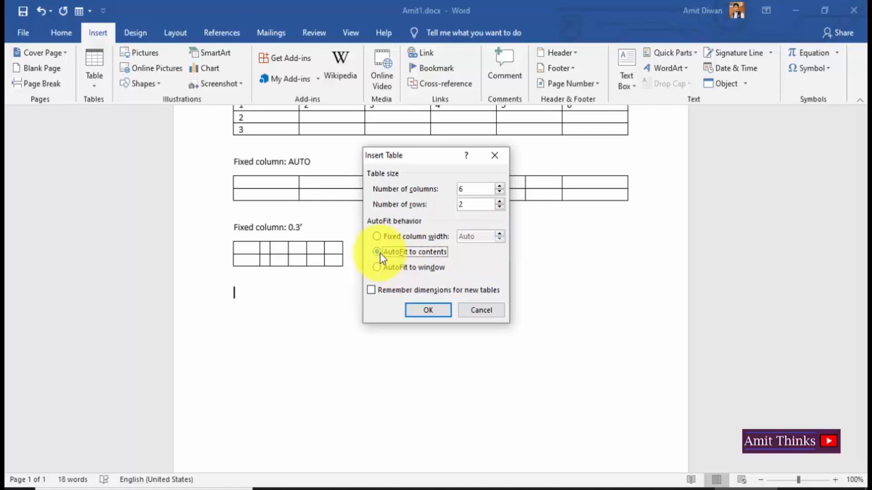
pyautogui.click(427, 310)
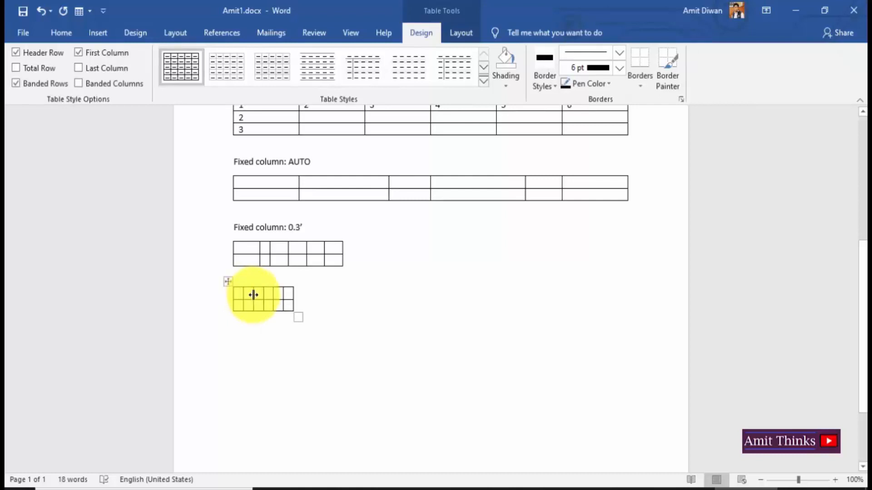
# Try entering "hhhhhh" in the second cell of the AutoFit table's first row, and undo the entry.
pyautogui.click(249, 295)
pyautogui.write('hhhhhh')
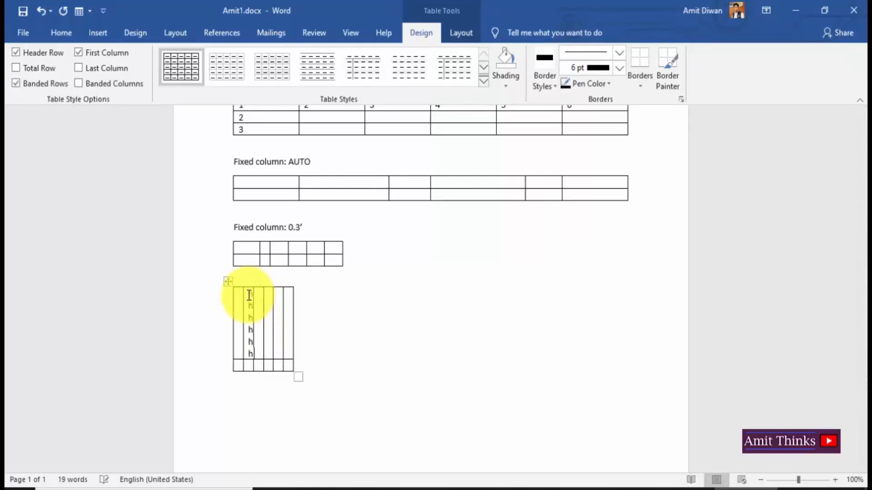
pyautogui.hotkey('ctrl', 'z')
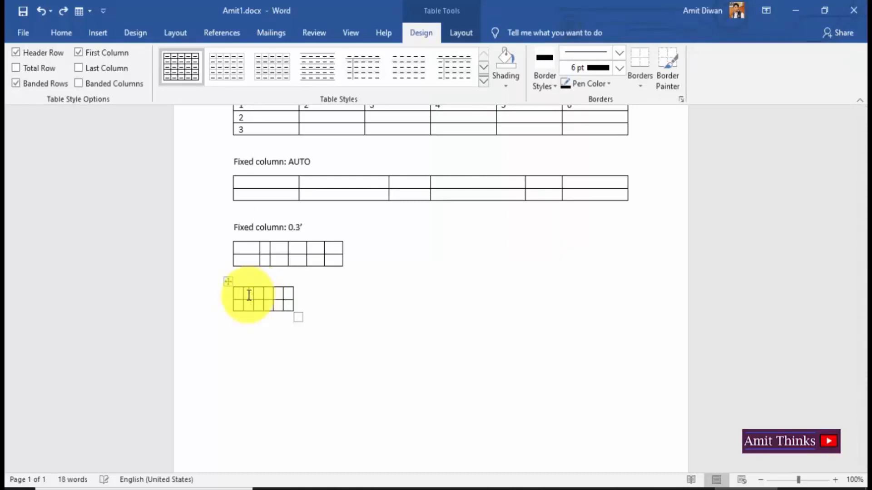
# Add the label "Fixed column: to content" above the AutoFit table and place the cursor at the document's end.
pyautogui.click(309, 276)
pyautogui.press('Return')
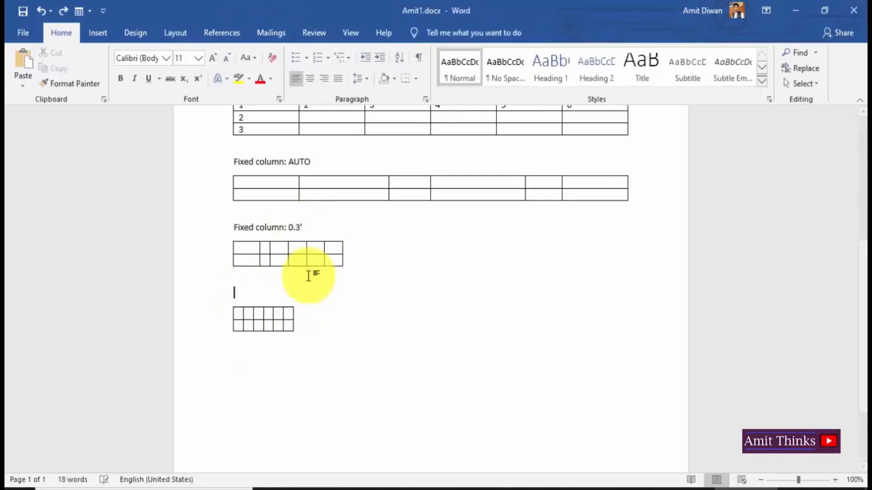
pyautogui.write("Fixed column: 0.3'")
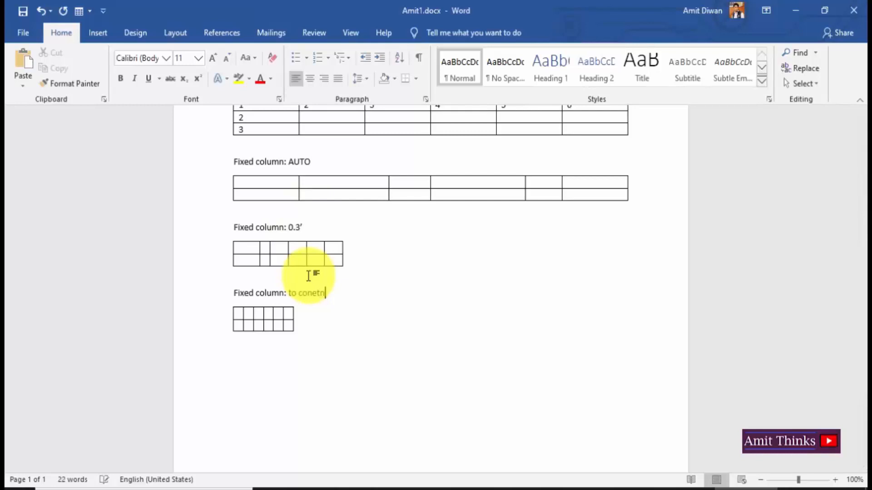
pyautogui.write('tent')
pyautogui.hotkey('ctrl', 'End')
pyautogui.click(107, 37)
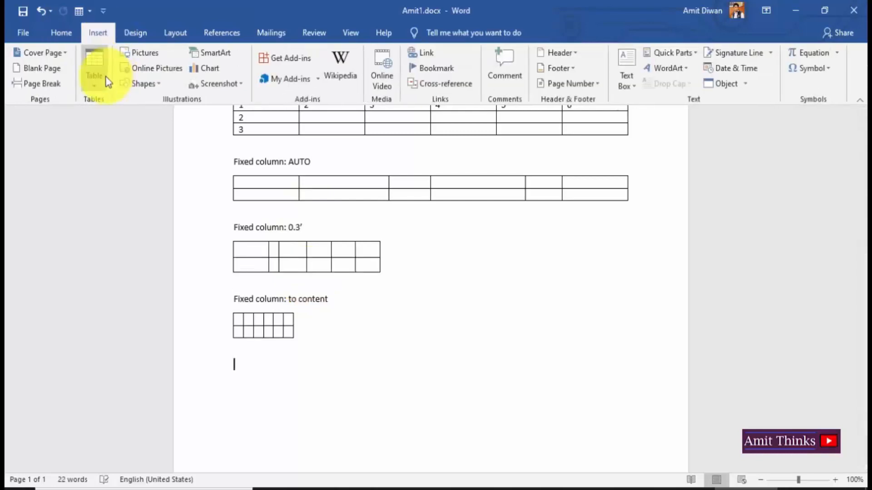
pyautogui.click(95, 73)
pyautogui.click(130, 221)
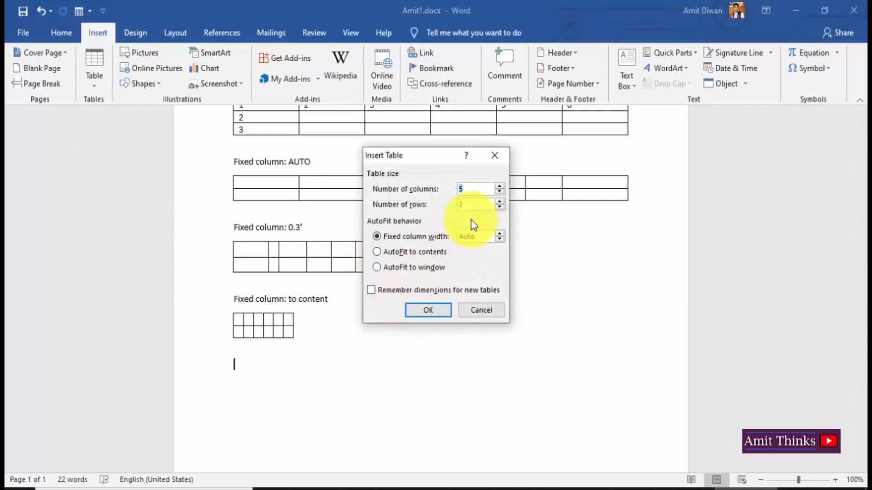
pyautogui.click(371, 291)
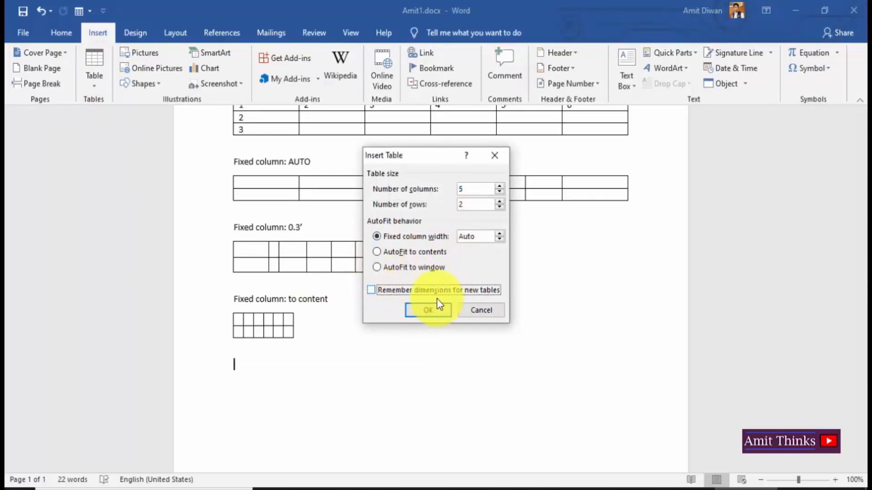
pyautogui.click(476, 310)
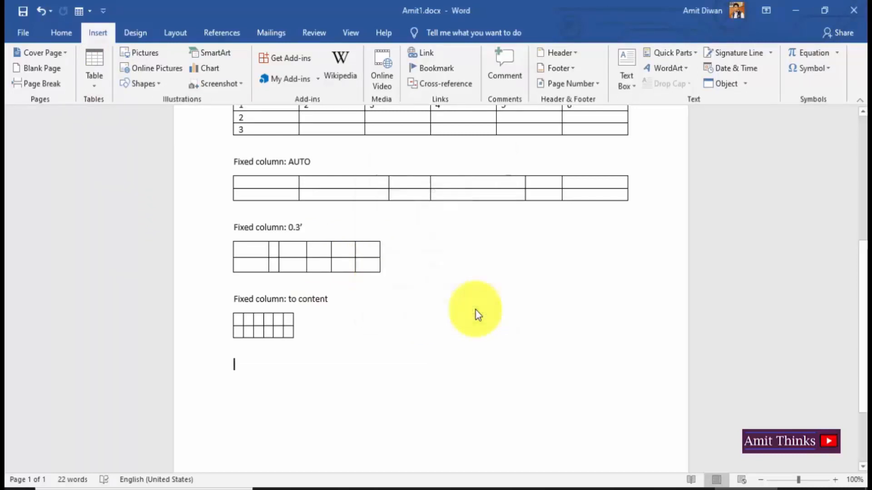
# Add the label "DRAW TABLE" below the "to content" table, followed by several blank lines.
pyautogui.click(99, 91)
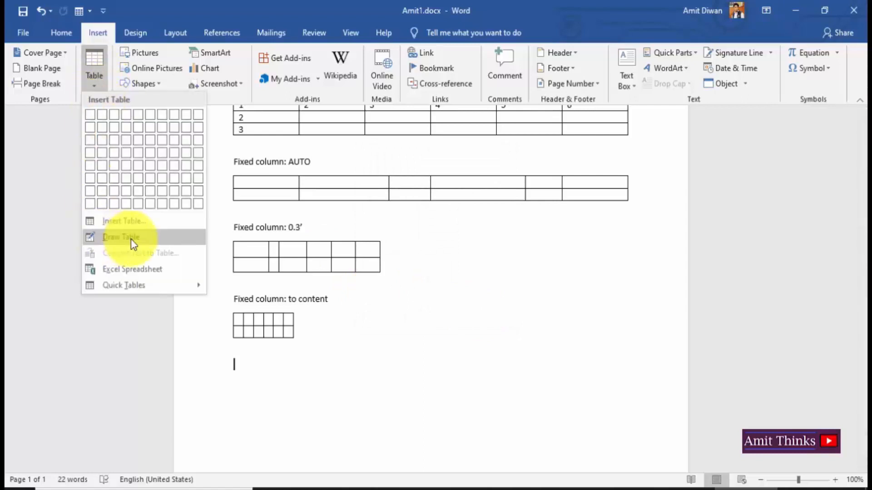
pyautogui.click(287, 363)
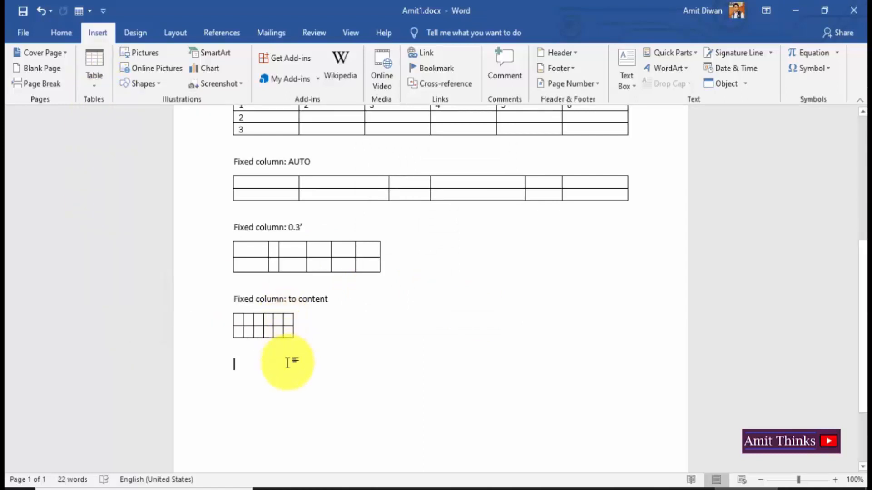
pyautogui.write('DRAW TABLE')
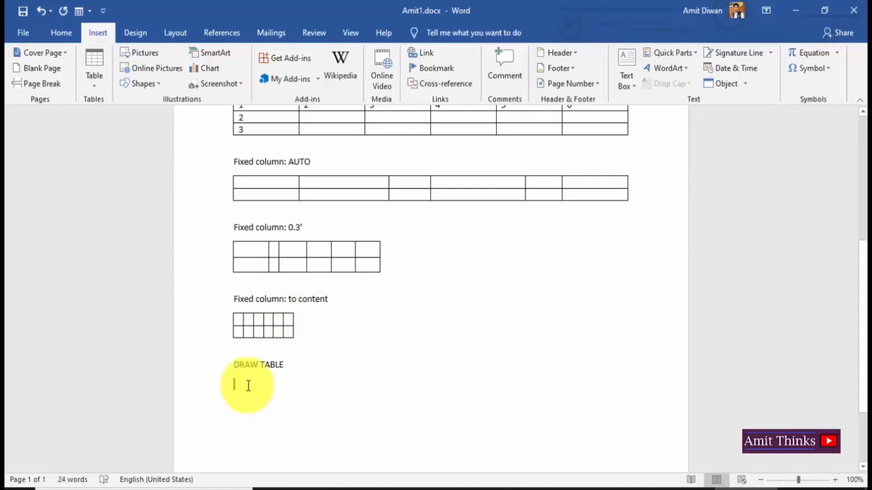
pyautogui.press('Return')
pyautogui.press('Return')
pyautogui.press('Return')
pyautogui.press('Return')
pyautogui.press('Return')
pyautogui.press('Return')
pyautogui.press('Return')
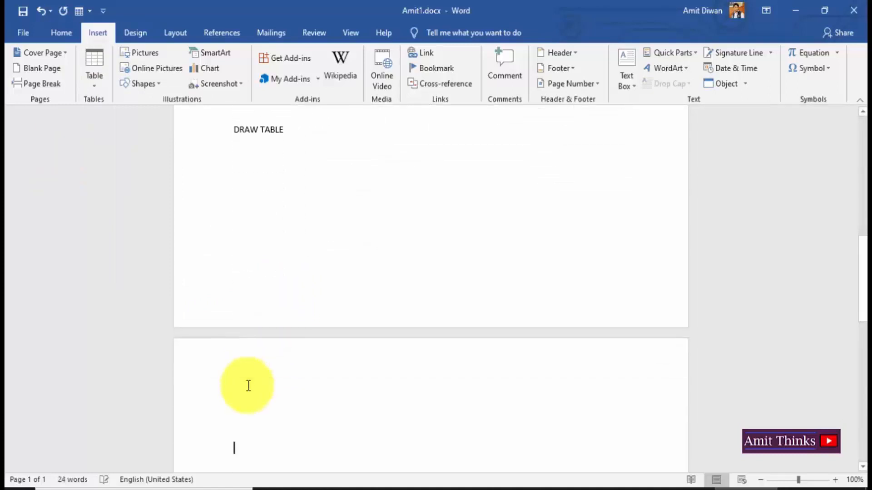
# Insert a page break before the "DRAW TABLE" label and place the cursor on the line below the label.
pyautogui.click(297, 154)
pyautogui.click(234, 129)
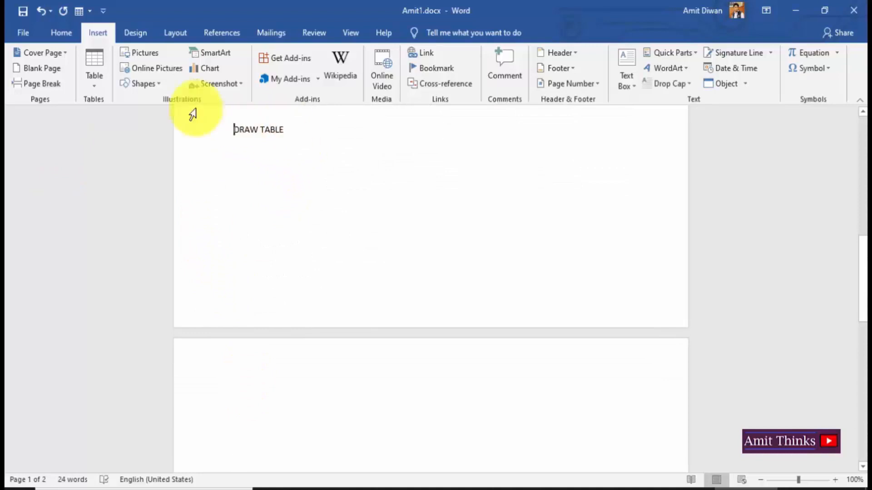
pyautogui.click(56, 83)
pyautogui.press('Down')
pyautogui.press('Down')
pyautogui.press('Down')
pyautogui.press('Down')
pyautogui.press('Down')
pyautogui.press('Down')
pyautogui.press('Down')
pyautogui.press('Down')
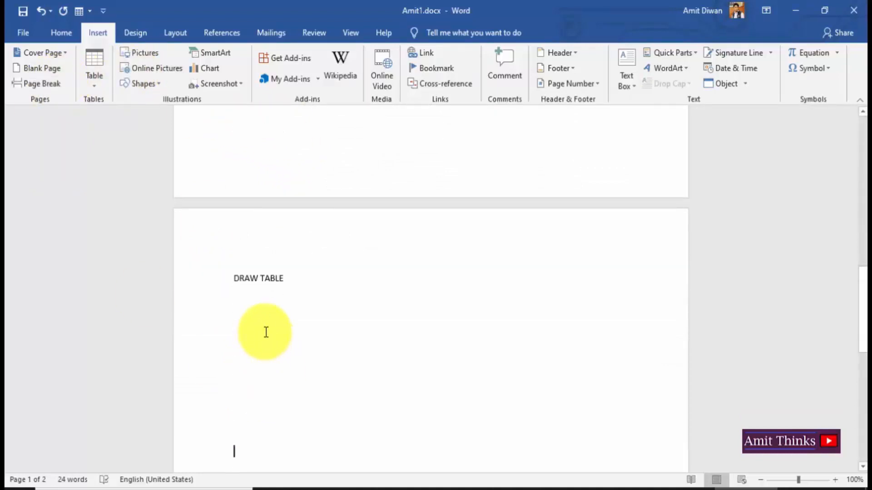
pyautogui.press('Down')
pyautogui.press('Down')
pyautogui.press('Down')
pyautogui.press('Down')
pyautogui.press('Down')
pyautogui.press('Down')
pyautogui.press('Down')
pyautogui.press('Down')
pyautogui.press('Down')
pyautogui.press('Down')
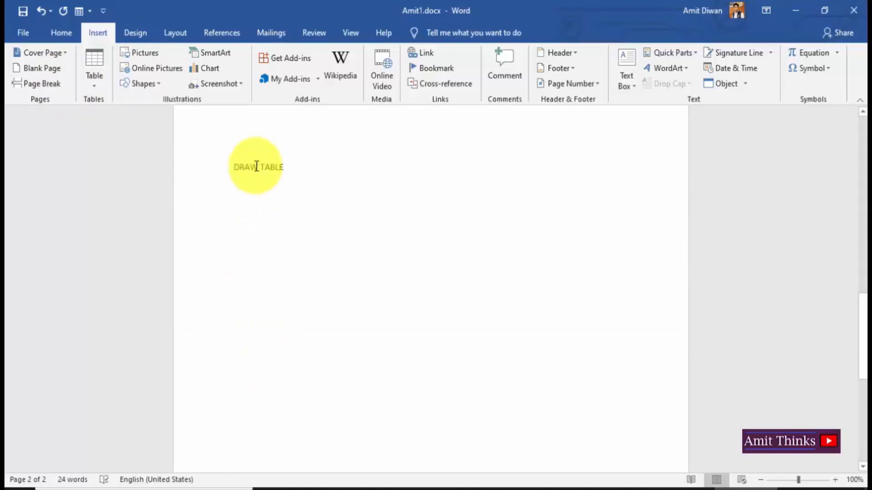
pyautogui.click(257, 194)
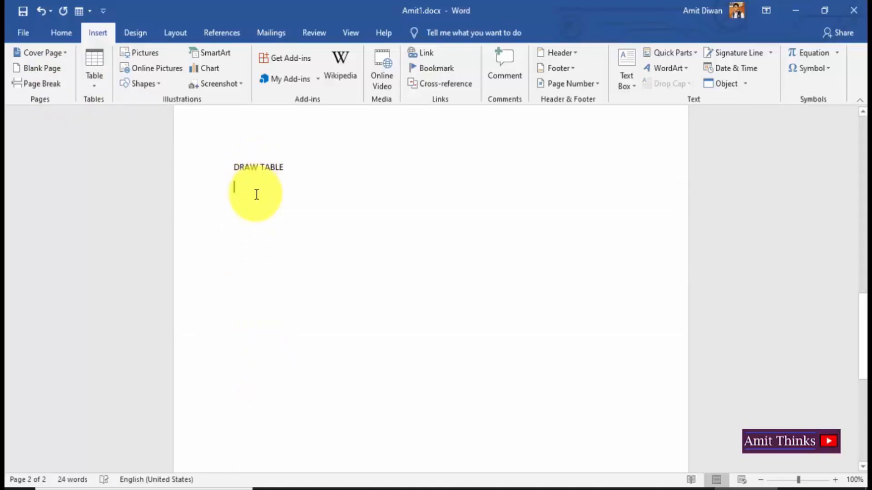
pyautogui.click(102, 85)
pyautogui.click(134, 236)
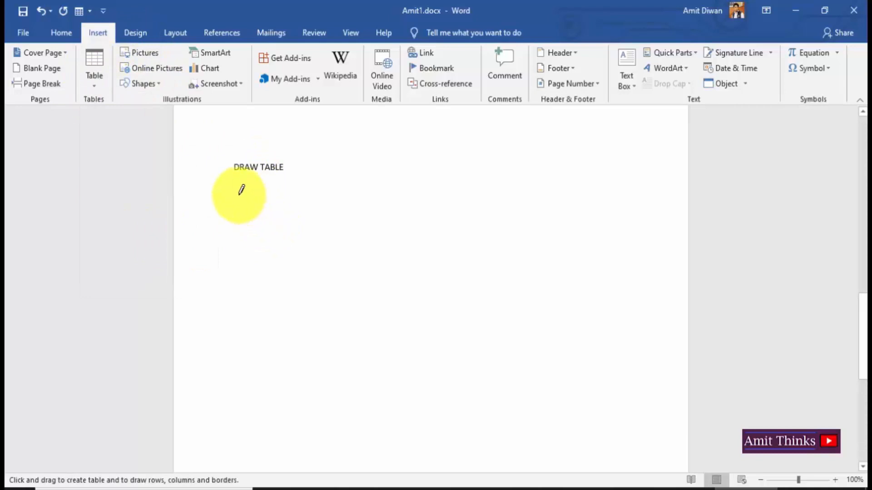
pyautogui.click(236, 195)
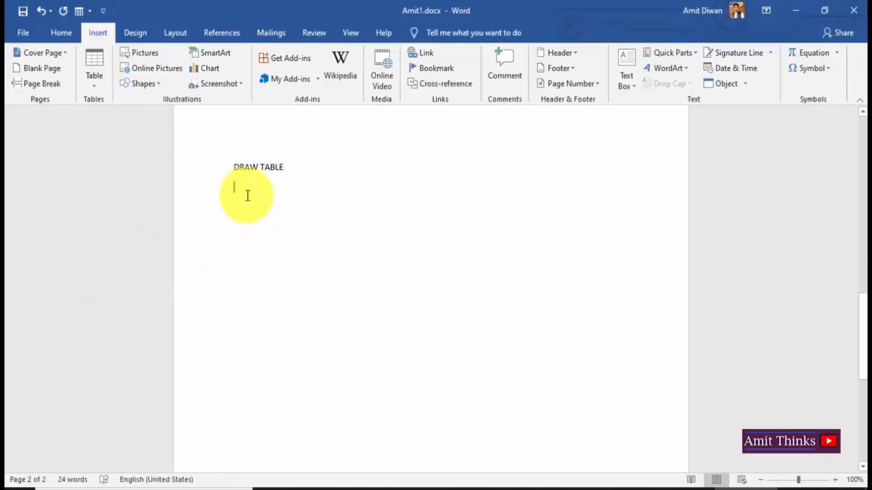
pyautogui.moveTo(246, 195); pyautogui.dragTo(298, 197)
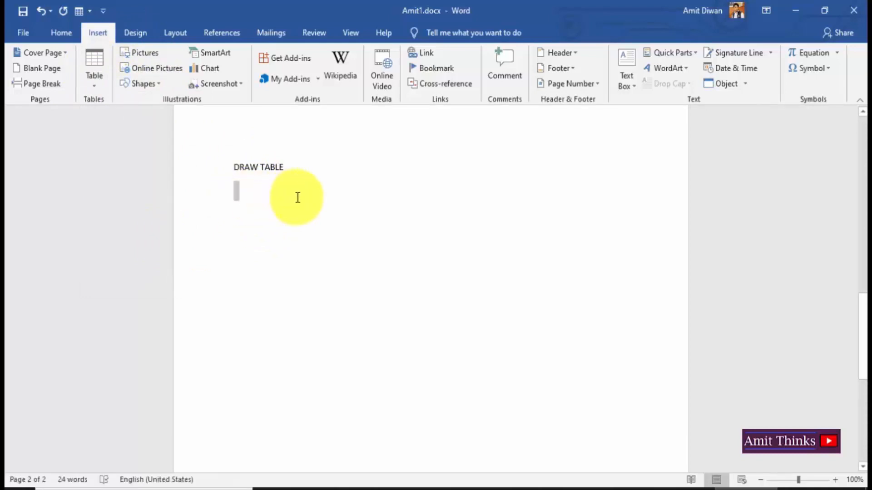
# Draw a table frame about 6.38" wide and 2.32" high below the "DRAW TABLE" label using Draw Table.
pyautogui.click(101, 83)
pyautogui.click(131, 236)
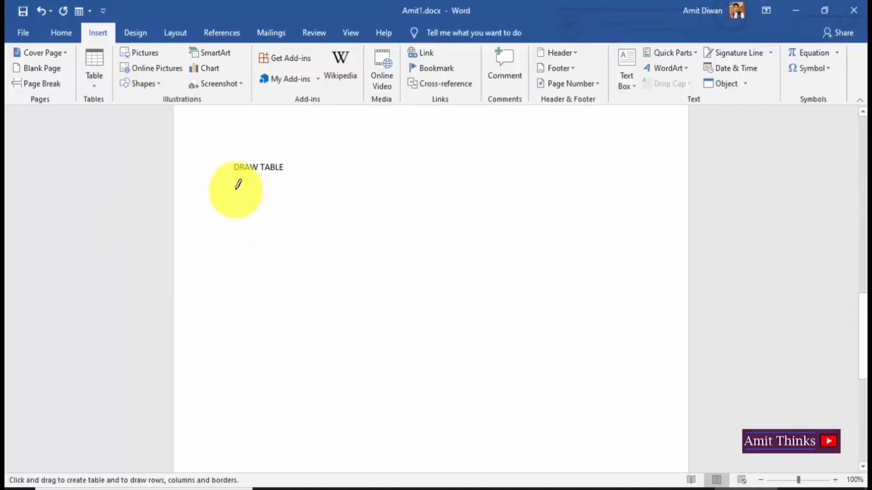
pyautogui.moveTo(236, 190)
pyautogui.mouseDown()
pyautogui.moveTo(264, 298)
pyautogui.moveTo(565, 306)
pyautogui.moveTo(626, 339)
pyautogui.mouseUp()
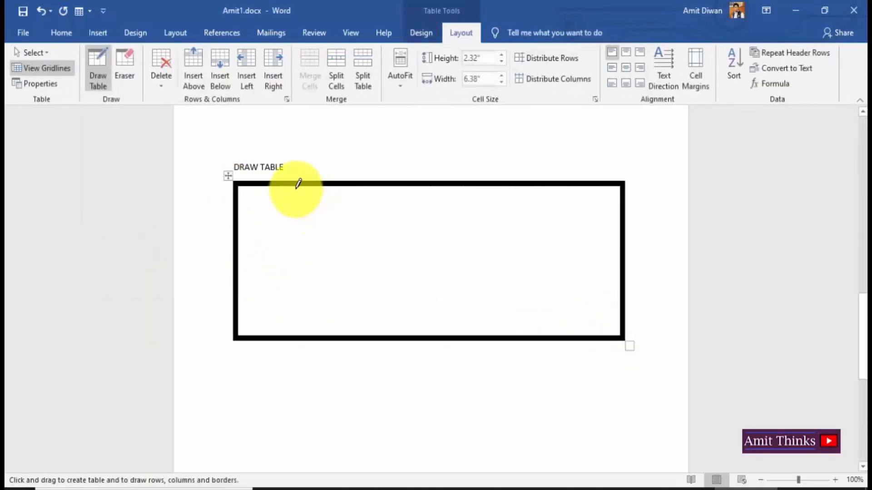
# Divide the drawn frame into four columns of varying widths and four rows, and stop drawing.
pyautogui.moveTo(279, 179)
pyautogui.mouseDown()
pyautogui.moveTo(280, 317)
pyautogui.moveTo(301, 299)
pyautogui.mouseUp()
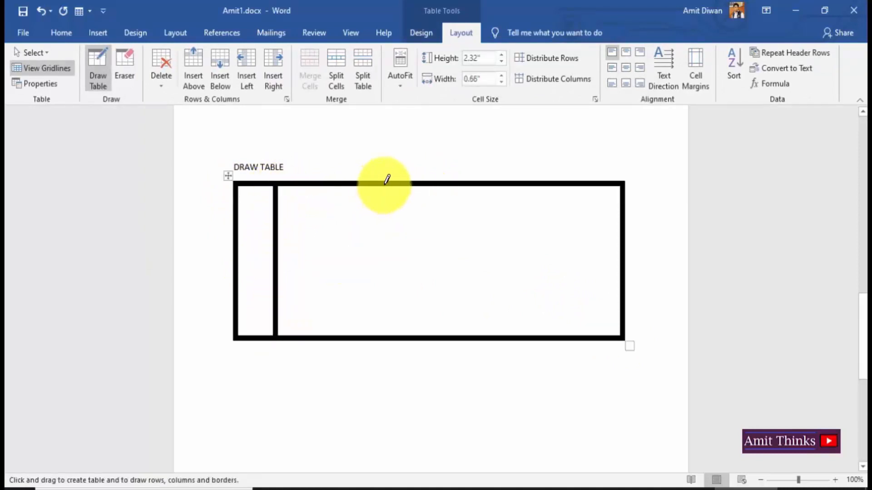
pyautogui.moveTo(387, 183)
pyautogui.mouseDown()
pyautogui.moveTo(395, 288)
pyautogui.moveTo(410, 297)
pyautogui.mouseUp()
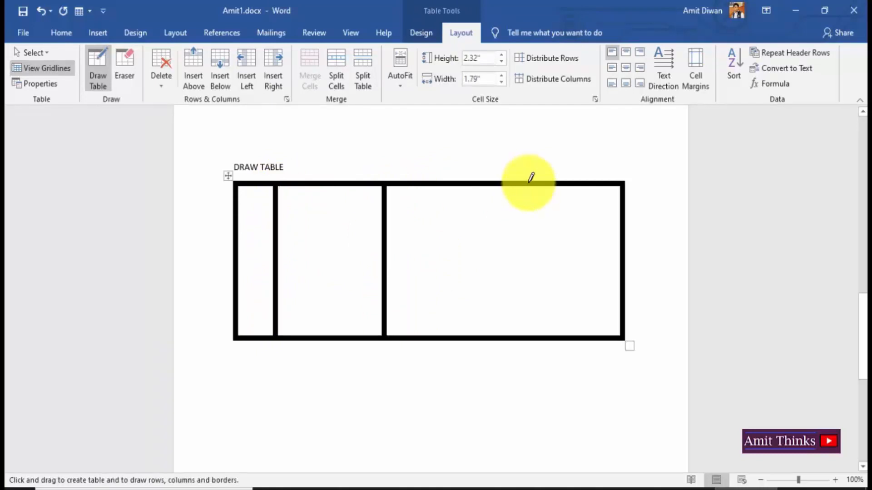
pyautogui.moveTo(530, 180)
pyautogui.mouseDown()
pyautogui.moveTo(545, 305)
pyautogui.moveTo(533, 357)
pyautogui.mouseUp()
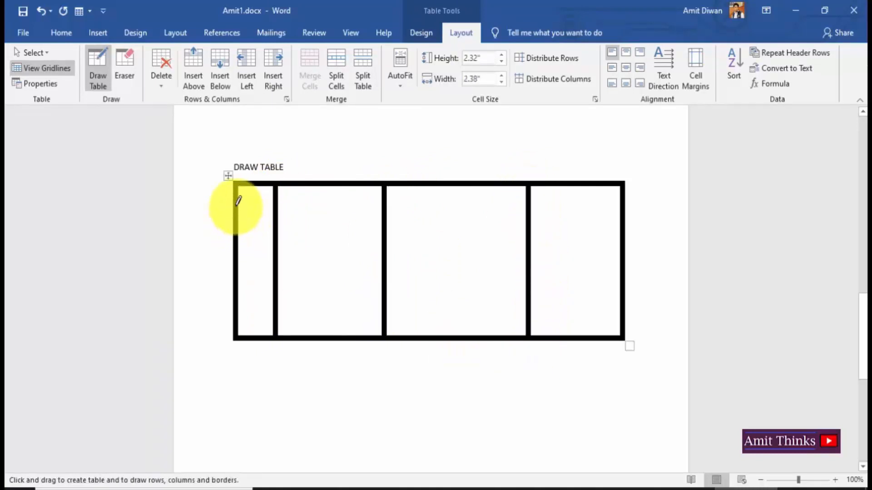
pyautogui.moveTo(238, 200); pyautogui.dragTo(626, 200)
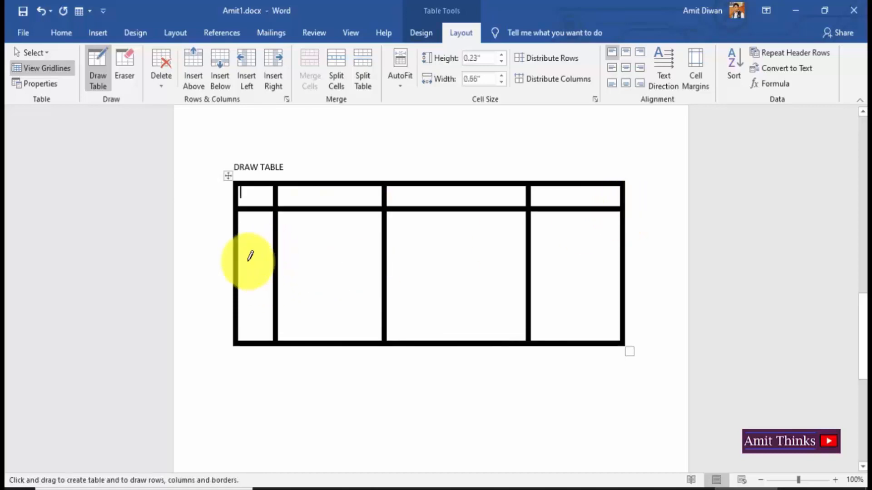
pyautogui.moveTo(240, 240); pyautogui.dragTo(636, 238)
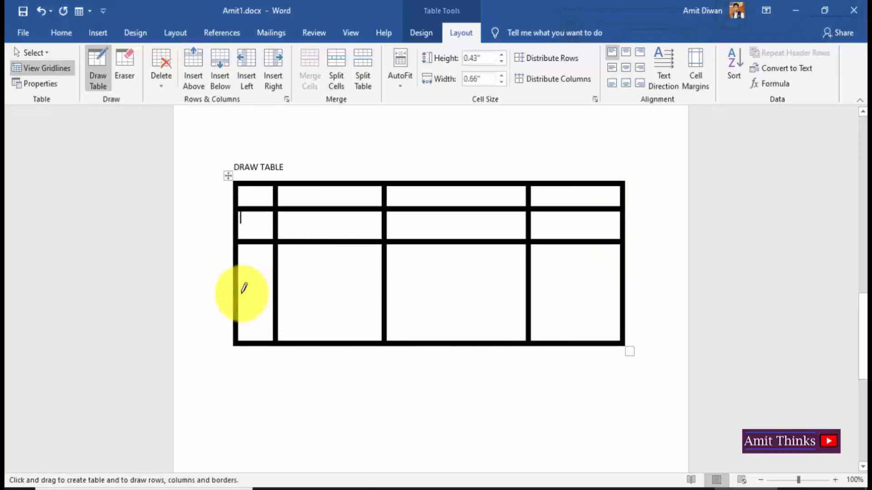
pyautogui.moveTo(238, 298)
pyautogui.mouseDown()
pyautogui.moveTo(506, 282)
pyautogui.moveTo(626, 303)
pyautogui.mouseUp()
pyautogui.press('Escape')
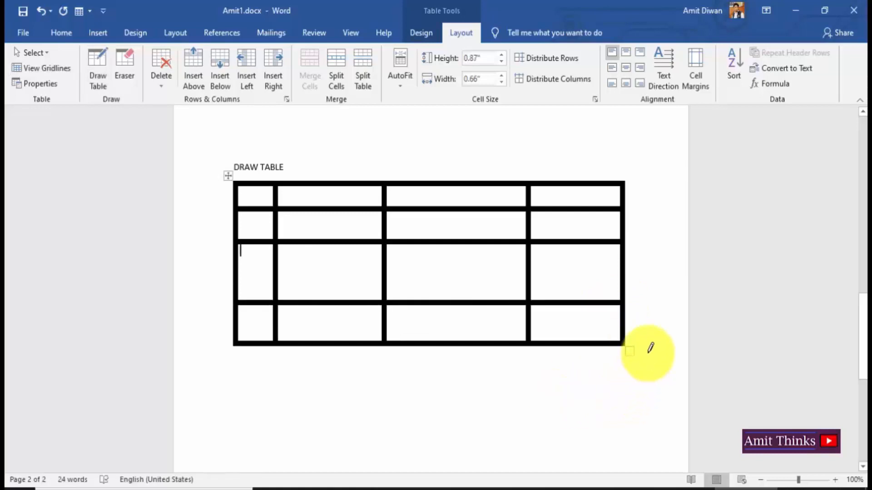
# Insert the Tabular List quick table below the drawn table and enlarge it to nearly the drawn table's width.
pyautogui.scroll(-4, 590, 373)
pyautogui.click(544, 408)
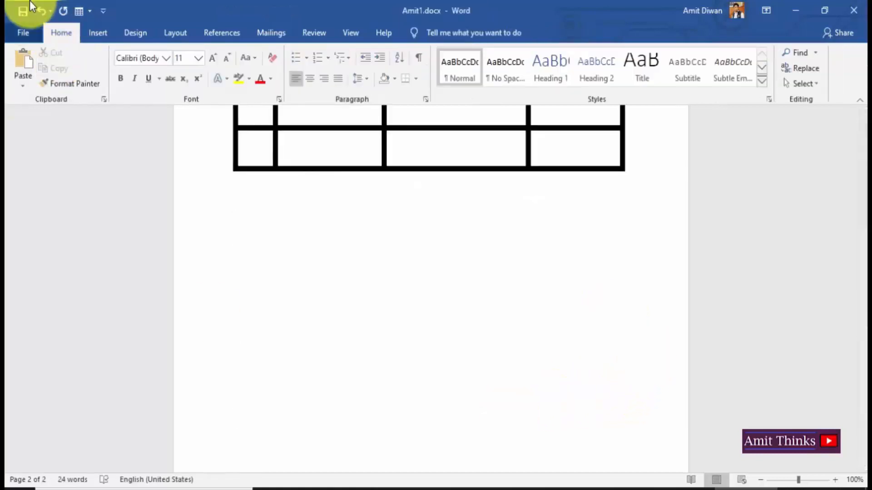
pyautogui.click(96, 33)
pyautogui.click(100, 59)
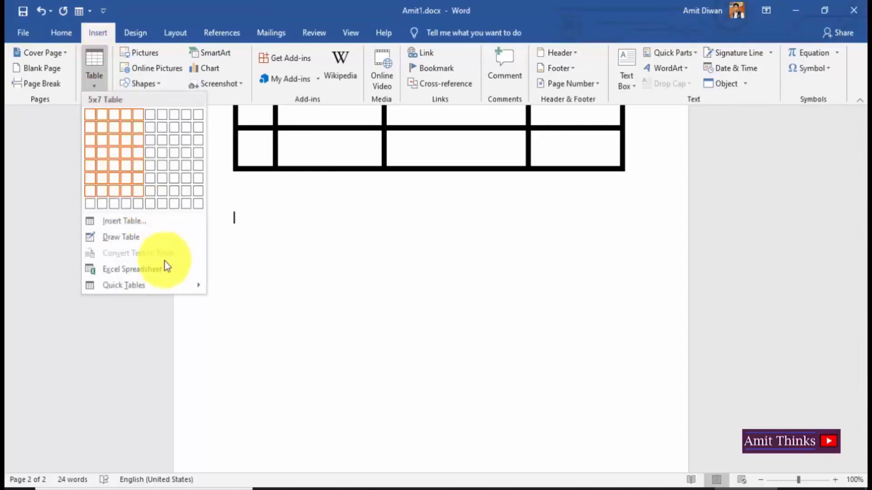
pyautogui.moveTo(184, 291)
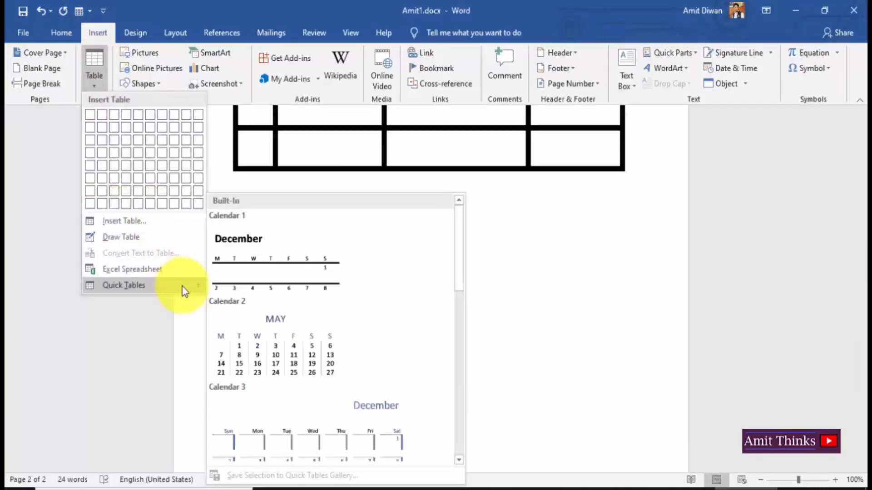
pyautogui.scroll(-3, 461, 336)
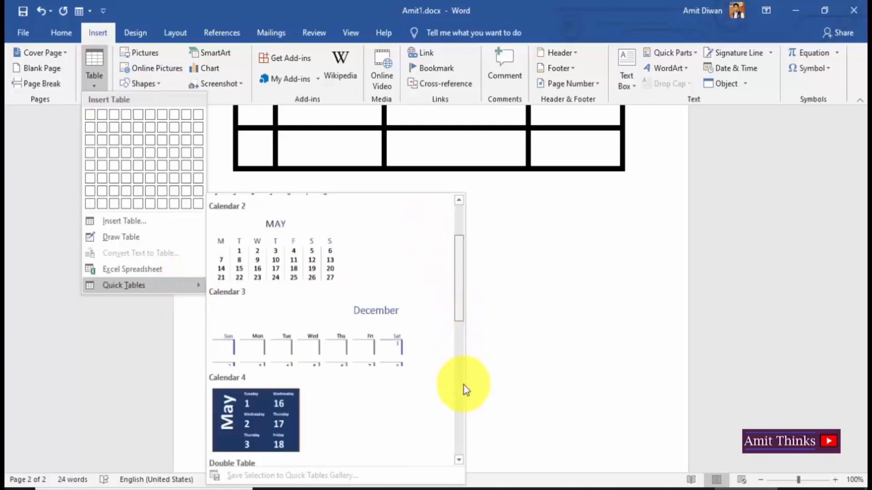
pyautogui.scroll(-8, 463, 413)
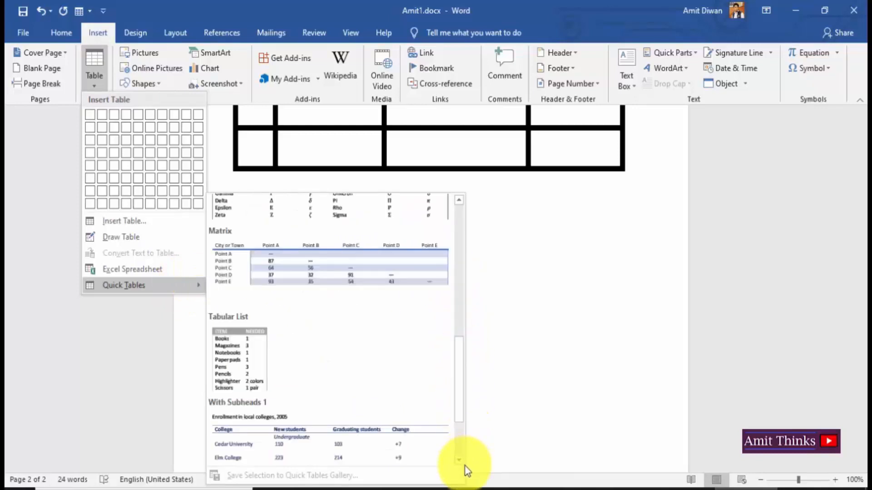
pyautogui.scroll(-3, 460, 434)
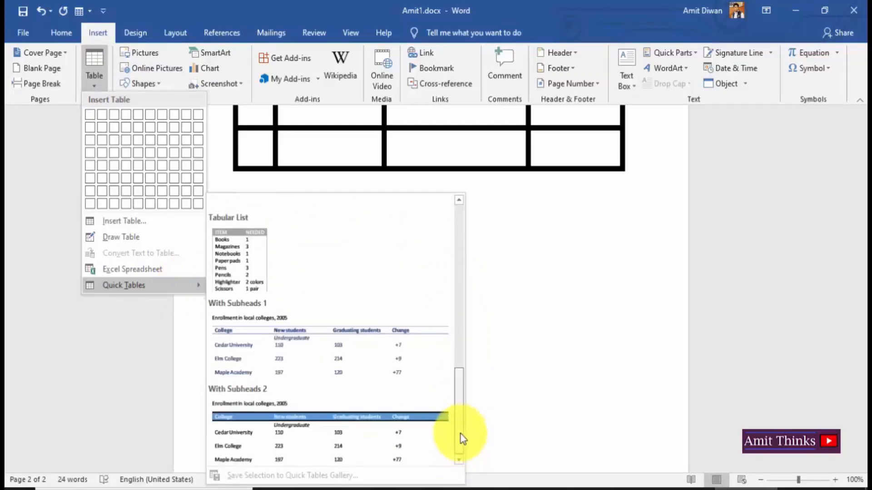
pyautogui.moveTo(460, 434); pyautogui.dragTo(461, 395)
pyautogui.click(237, 407)
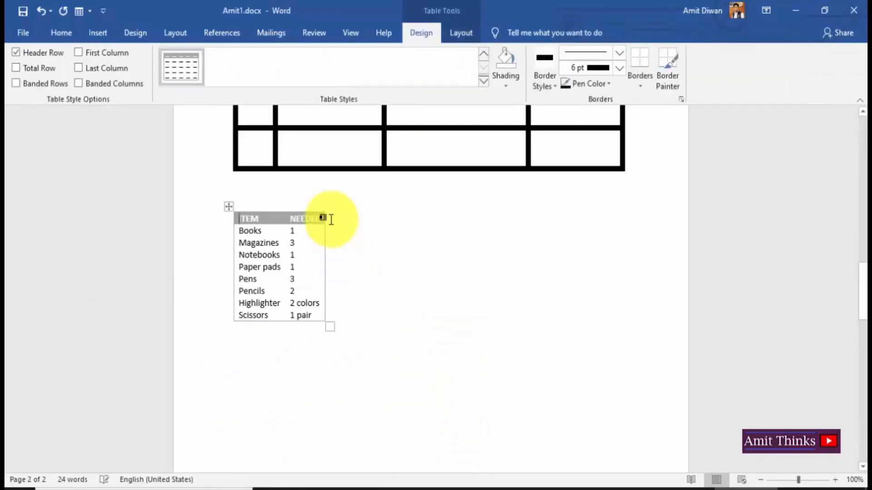
pyautogui.moveTo(330, 327); pyautogui.dragTo(601, 371)
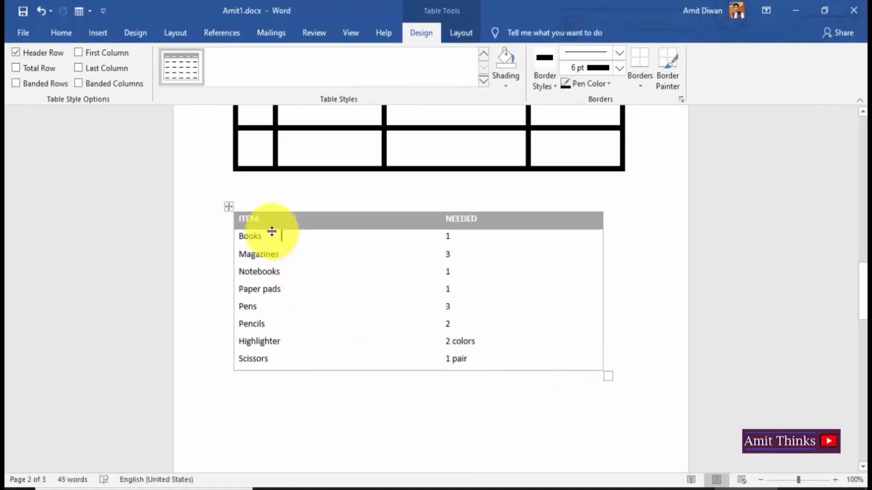
# Replace the quick table's column headings with "Rank" and "POINTS".
pyautogui.hotkey('ctrl', 'z')
pyautogui.moveTo(273, 216); pyautogui.dragTo(230, 218)
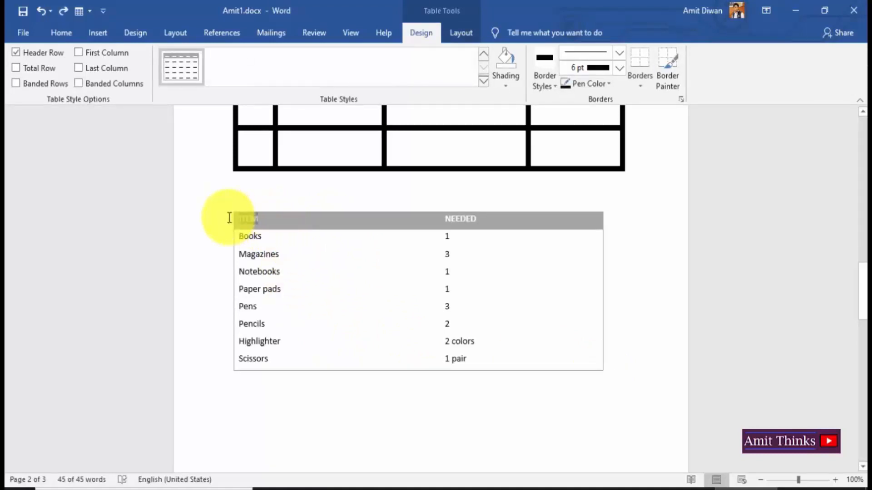
pyautogui.write('Rank')
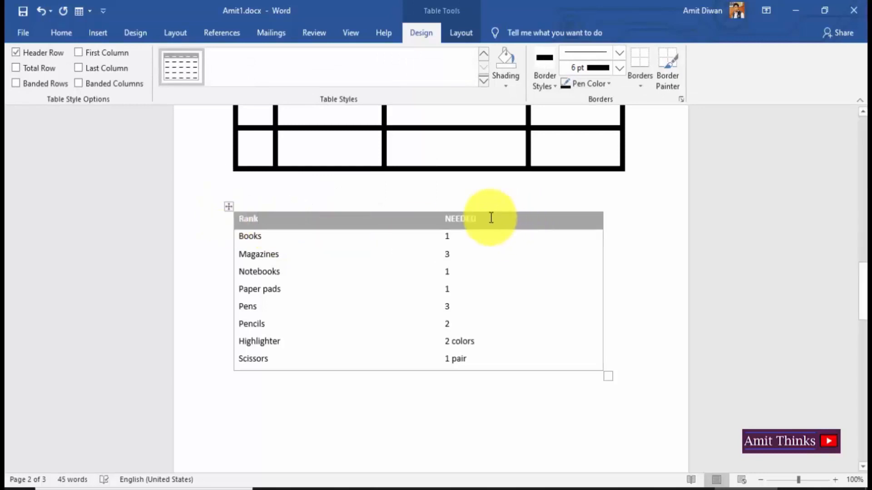
pyautogui.doubleClick(473, 219)
pyautogui.write('Poin')
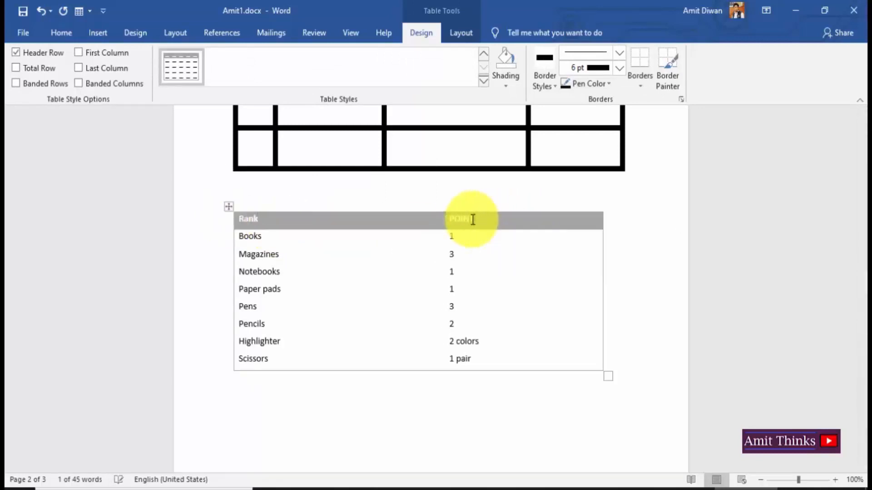
pyautogui.write('ts')
# Replace the item names from Books to Pencils in the Rank column with the numbers 1 to 6.
pyautogui.press('BackSpace')
pyautogui.press('BackSpace')
pyautogui.press('BackSpace')
pyautogui.press('BackSpace')
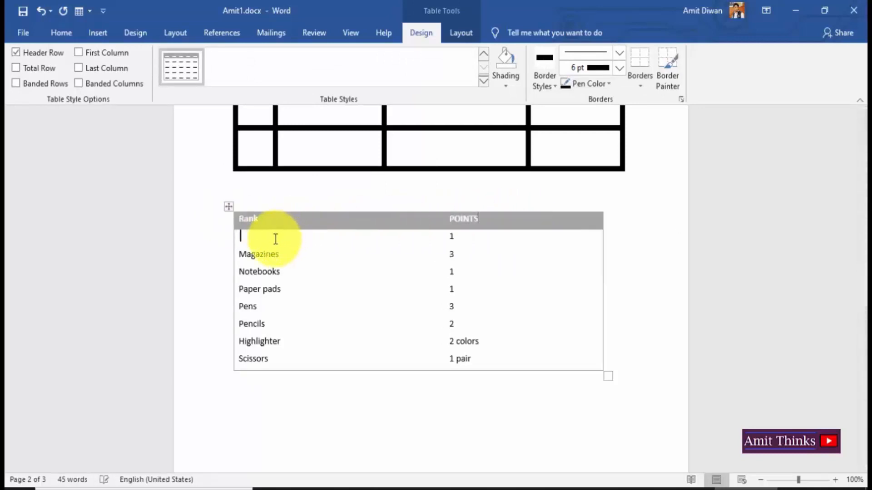
pyautogui.write('1')
pyautogui.tripleClick(271, 251)
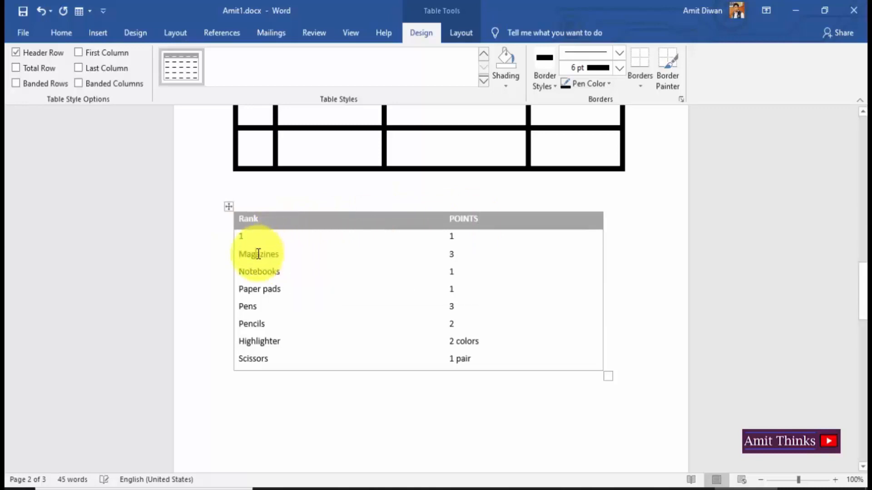
pyautogui.write('2')
pyautogui.tripleClick(259, 273)
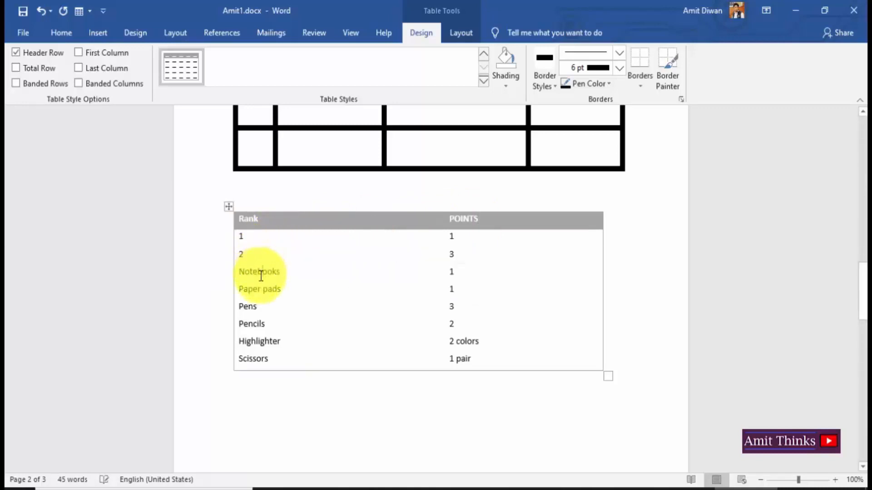
pyautogui.write('3')
pyautogui.tripleClick(257, 288)
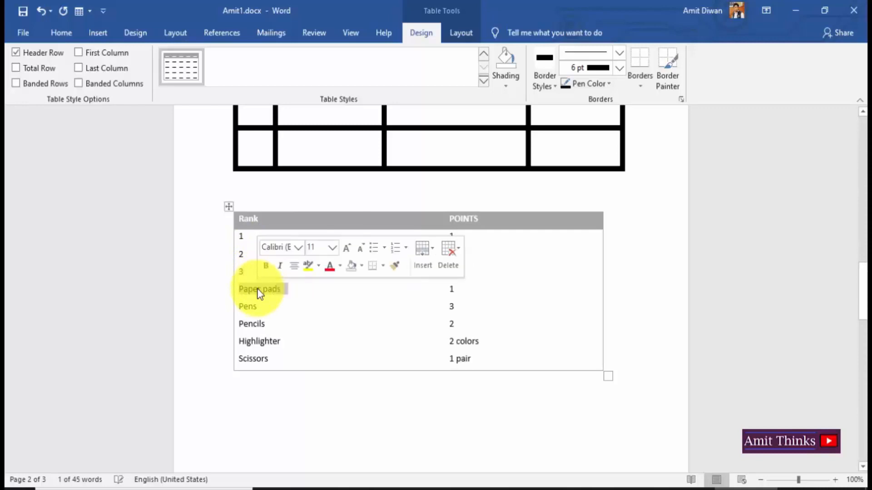
pyautogui.write('4')
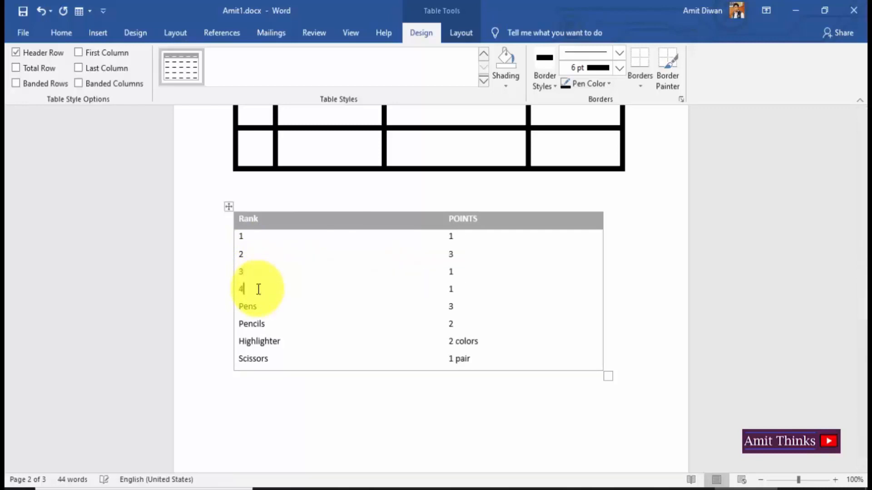
pyautogui.tripleClick(251, 306)
pyautogui.write('5')
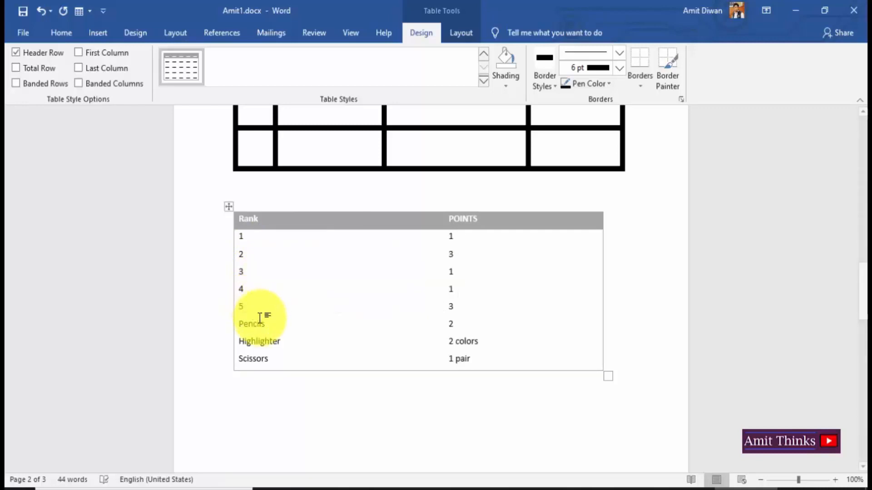
pyautogui.tripleClick(259, 325)
pyautogui.write('6')
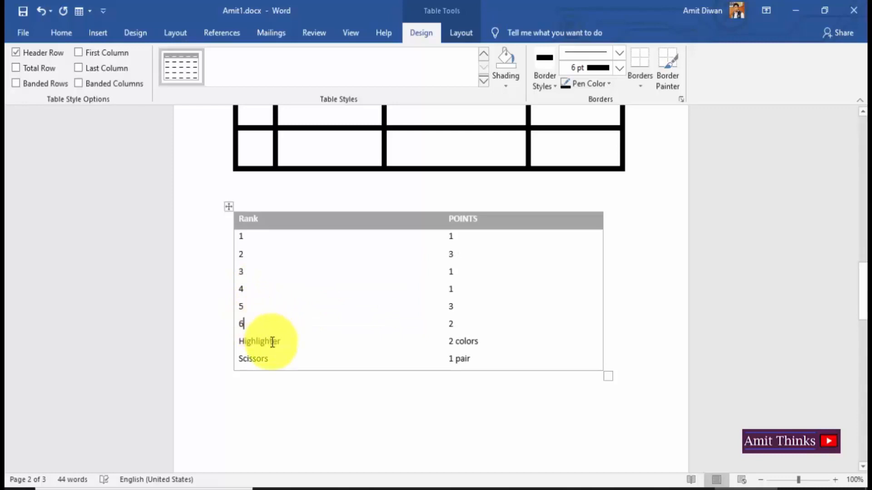
# Replace the Highlighter and Scissors entries in the Rank column with 7 and 8.
pyautogui.tripleClick(272, 344)
pyautogui.write('7')
pyautogui.tripleClick(259, 355)
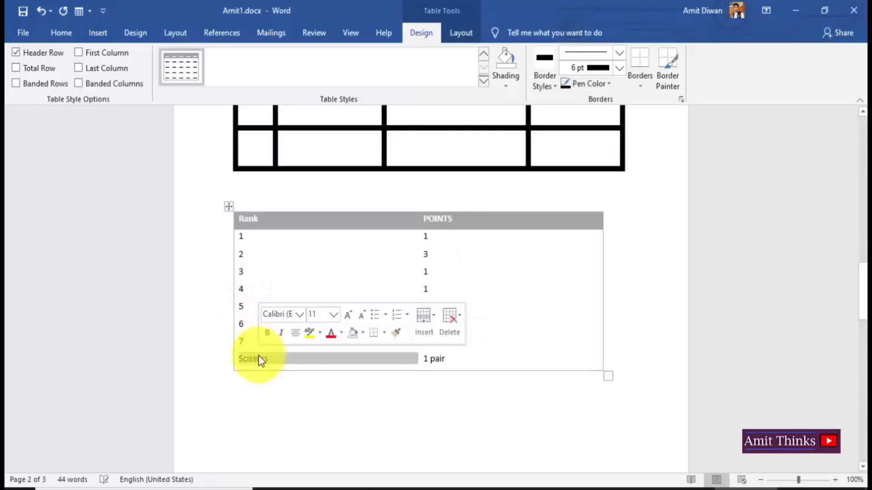
pyautogui.write('8')
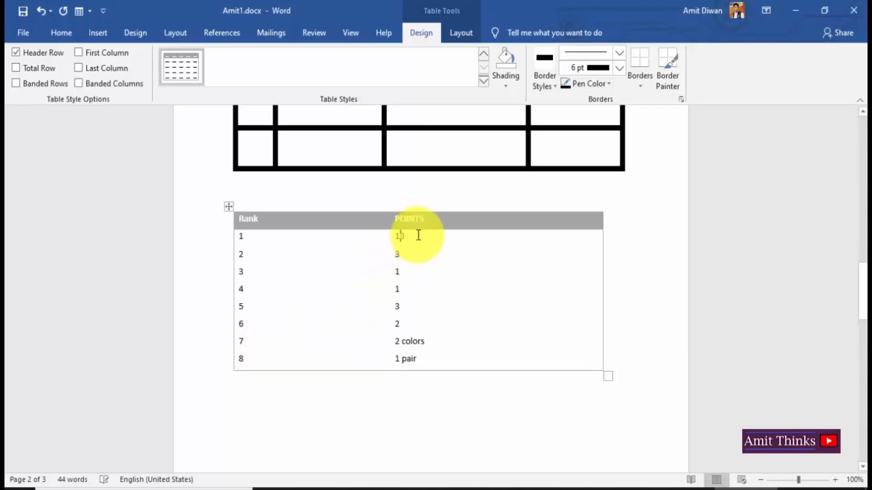
# Fill the POINTS column from rank 1 to 8 with 1000, 800, 700, 600, 500, 400, 300 and 200.
pyautogui.write('00')
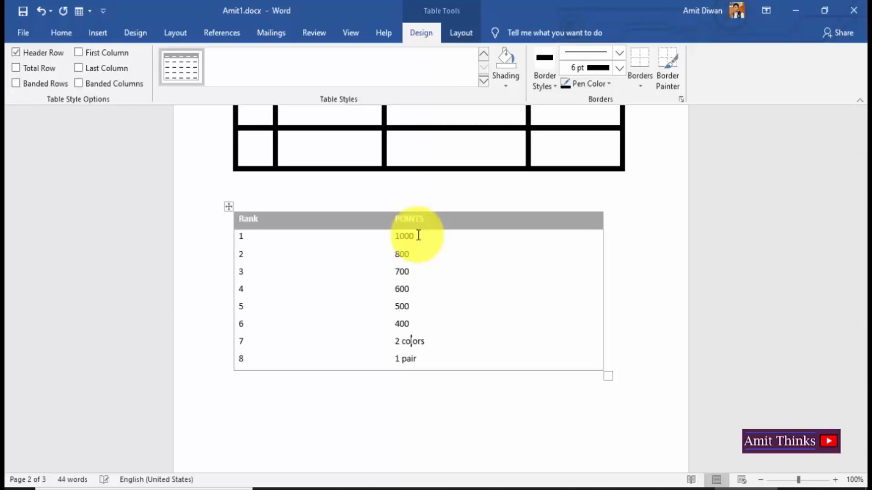
pyautogui.press('BackSpace')
pyautogui.press('BackSpace')
pyautogui.press('BackSpace')
pyautogui.press('BackSpace')
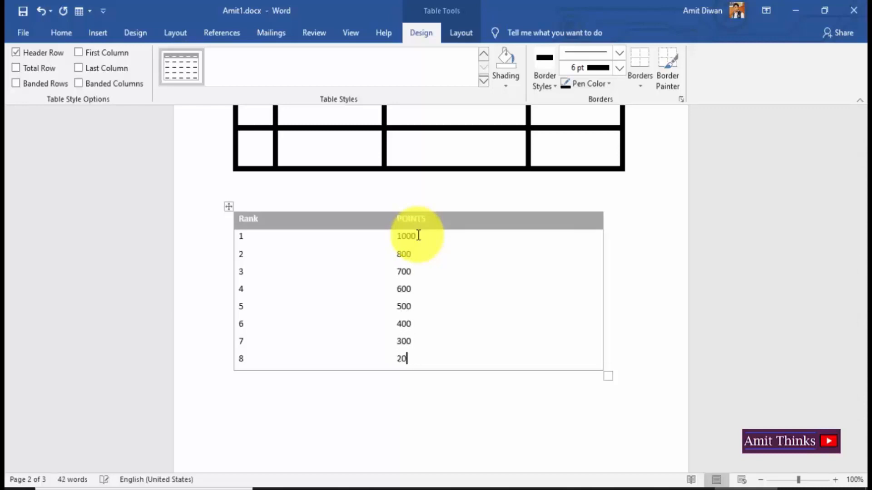
pyautogui.write('0')
pyautogui.click(435, 414)
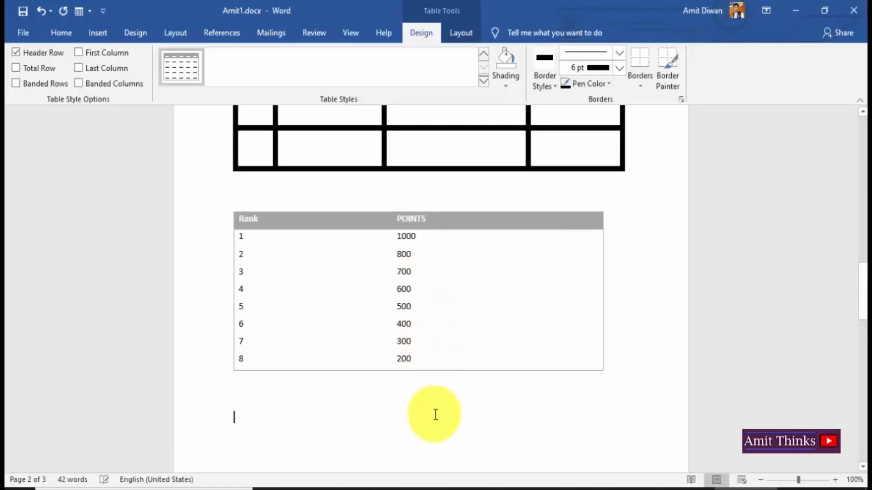
# Apply the solid gold list table style to the whole Rank and POINTS table.
pyautogui.click(230, 210)
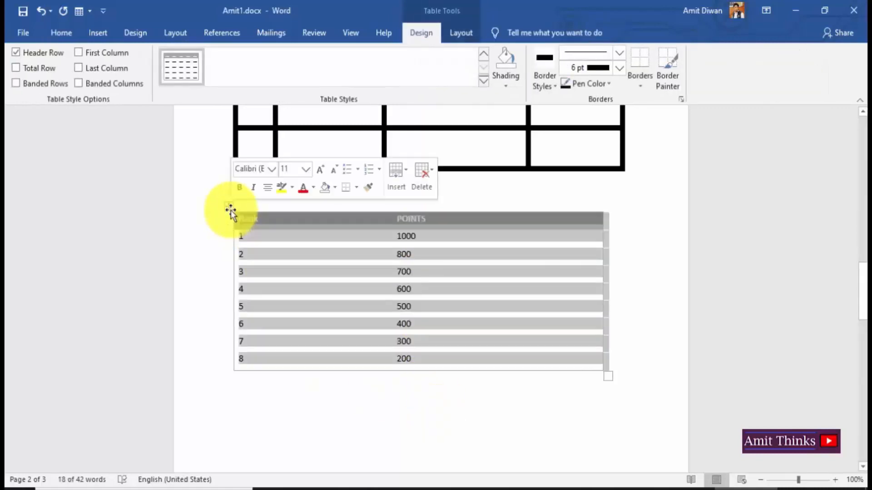
pyautogui.click(484, 82)
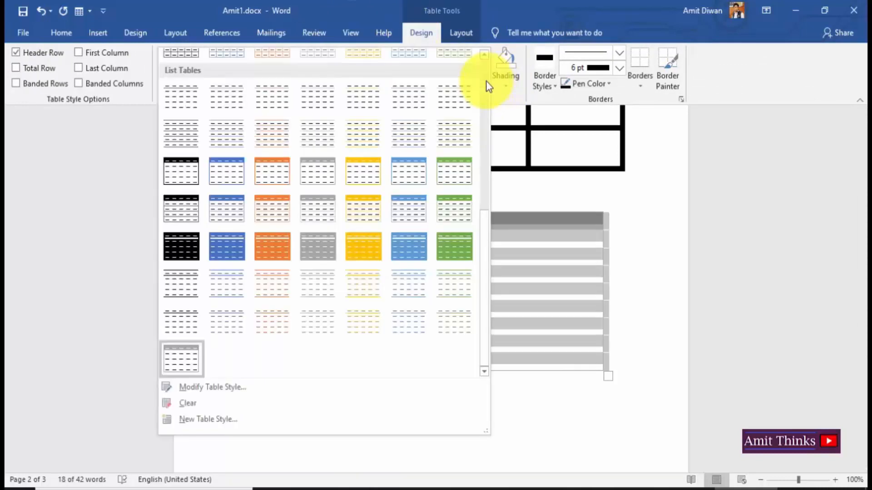
pyautogui.click(372, 246)
pyautogui.click(676, 345)
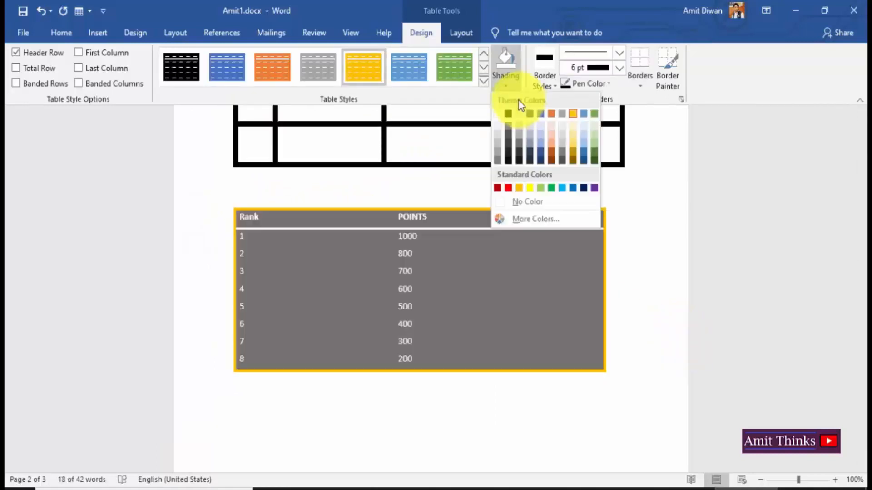
# Change the shading of the whole Rank and POINTS table to the standard blue color.
pyautogui.click(511, 86)
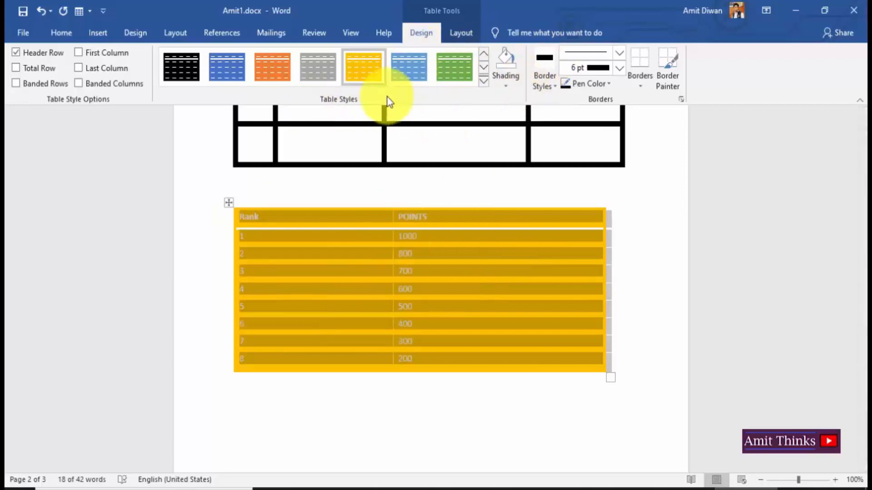
pyautogui.click(507, 87)
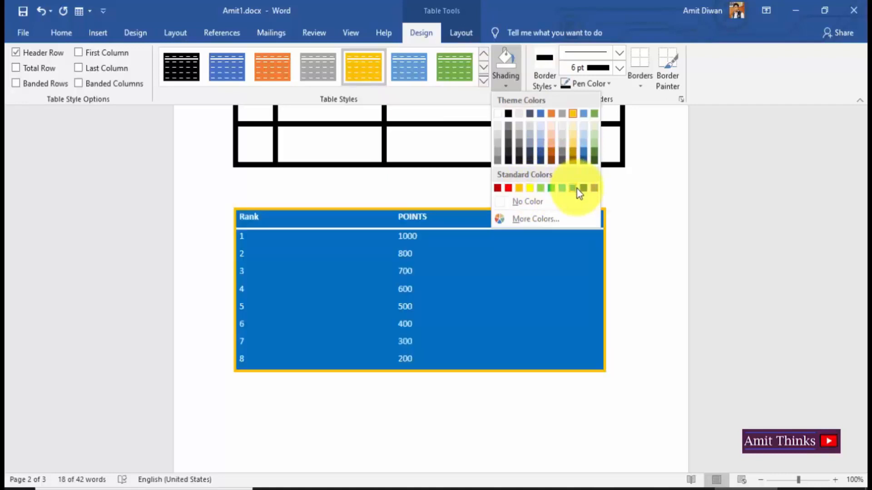
pyautogui.click(573, 188)
pyautogui.click(426, 240)
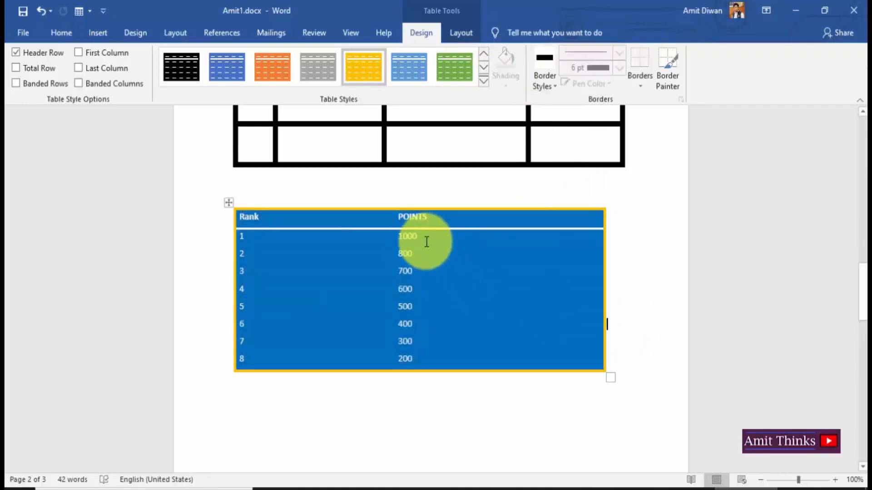
# Color the 1000 value in the POINTS column with the gold theme font color.
pyautogui.moveTo(400, 235); pyautogui.dragTo(401, 236)
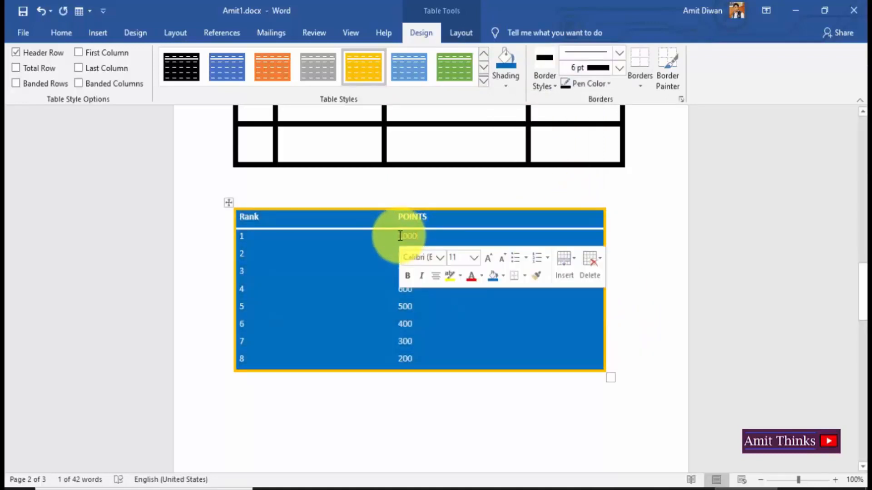
pyautogui.click(426, 239)
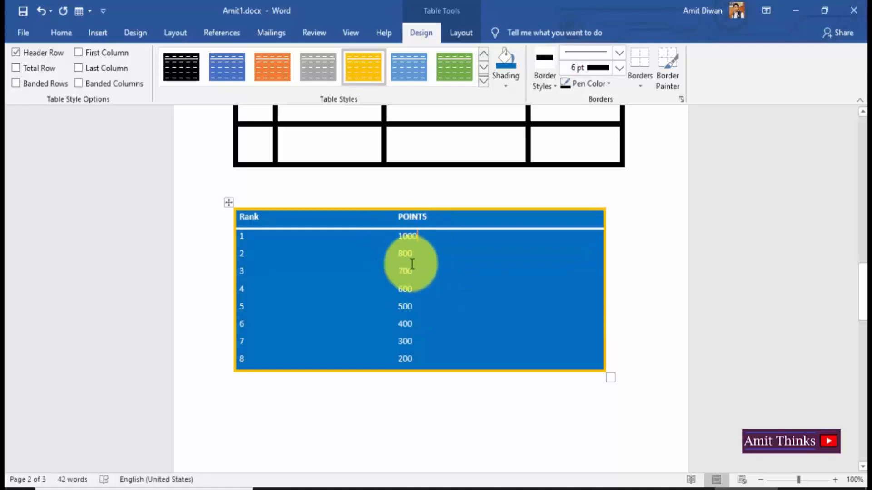
pyautogui.doubleClick(401, 236)
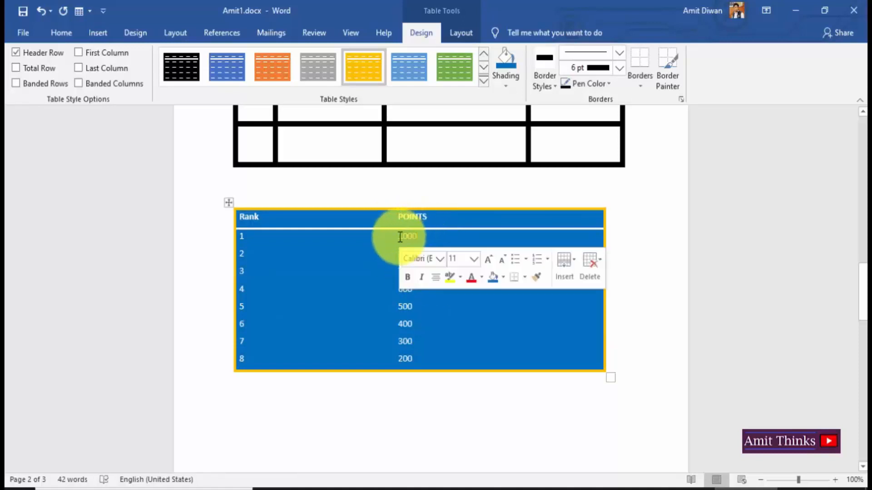
pyautogui.click(480, 282)
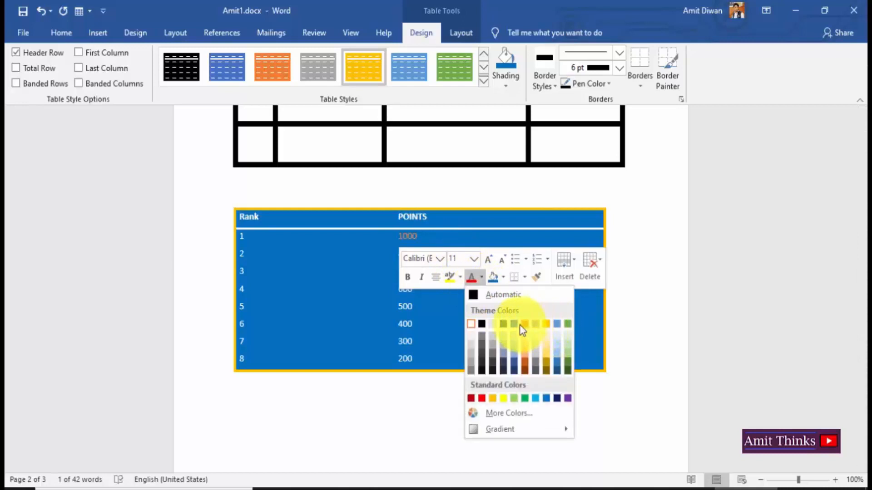
pyautogui.click(548, 323)
pyautogui.click(586, 341)
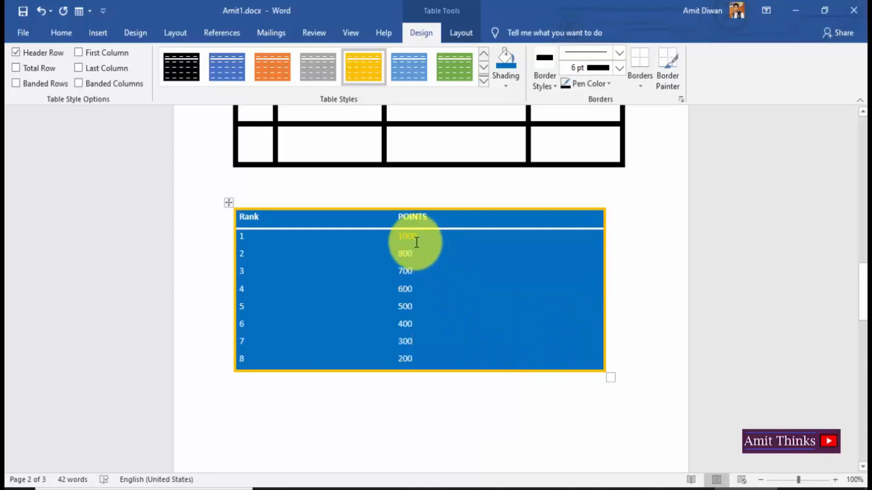
# Apply the gold font color to all values in the POINTS column from 1000 to 200.
pyautogui.moveTo(414, 240); pyautogui.dragTo(422, 356)
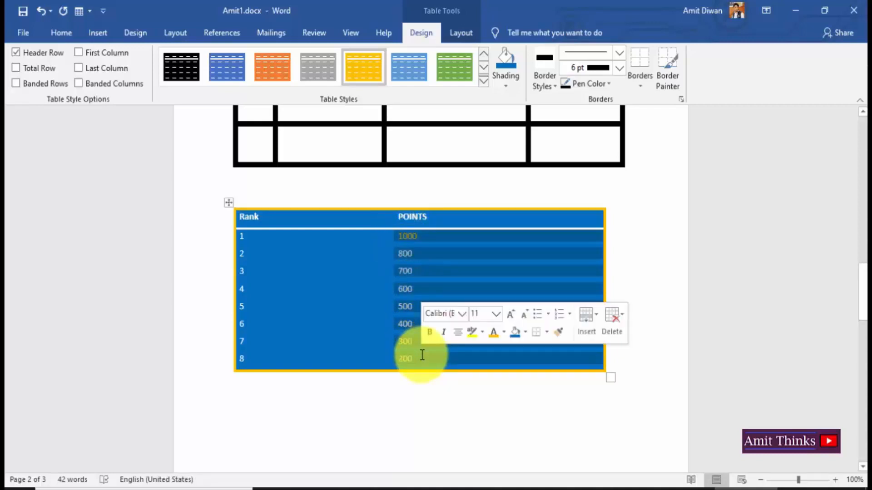
pyautogui.click(503, 332)
pyautogui.click(352, 327)
pyautogui.click(501, 308)
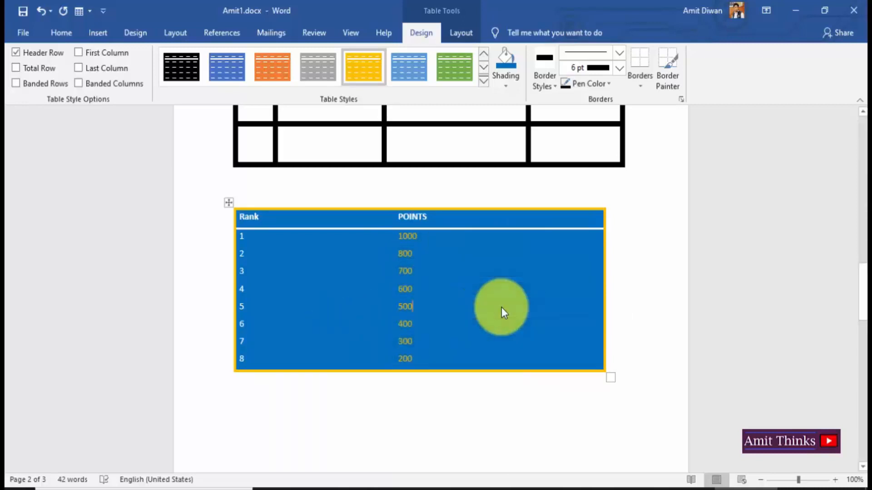
# Turn off the header row formatting for the Rank and POINTS table.
pyautogui.click(229, 203)
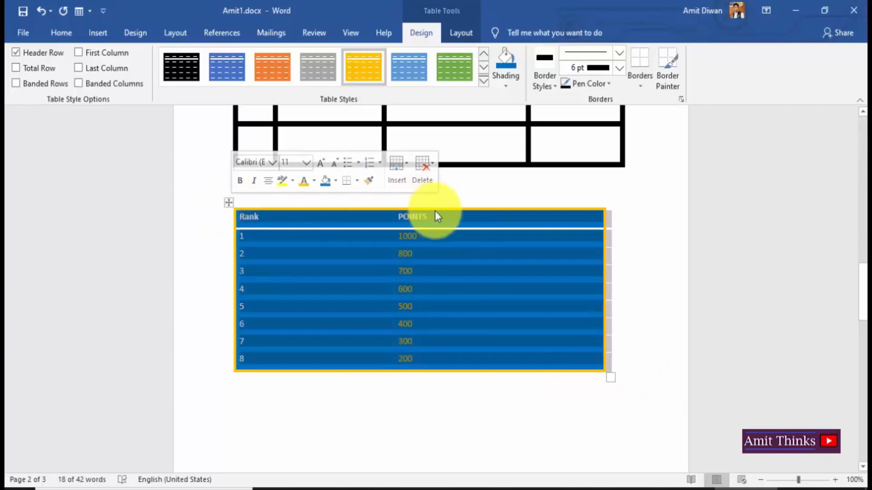
pyautogui.click(429, 266)
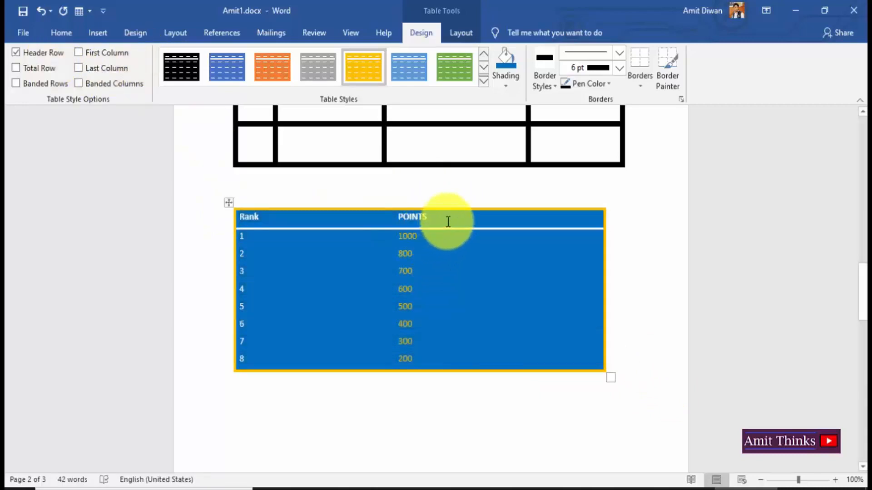
pyautogui.click(16, 52)
pyautogui.click(633, 271)
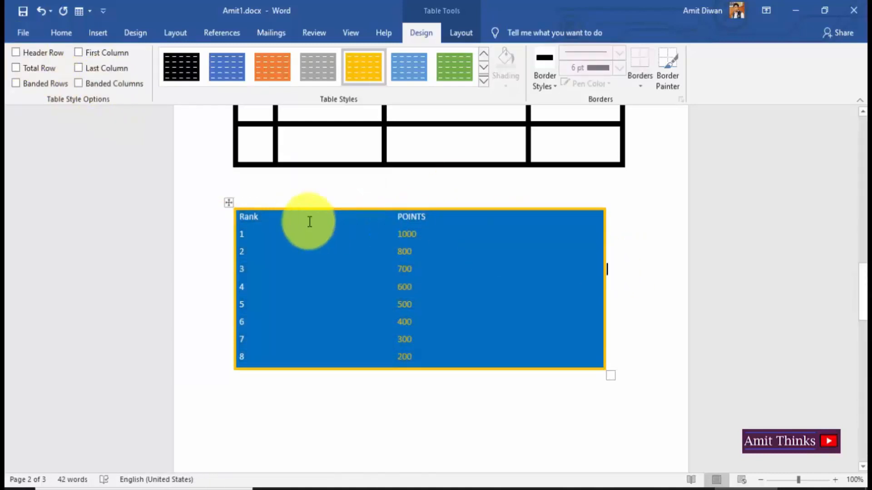
# Look through the border styles available for the whole Rank and POINTS table.
pyautogui.click(229, 202)
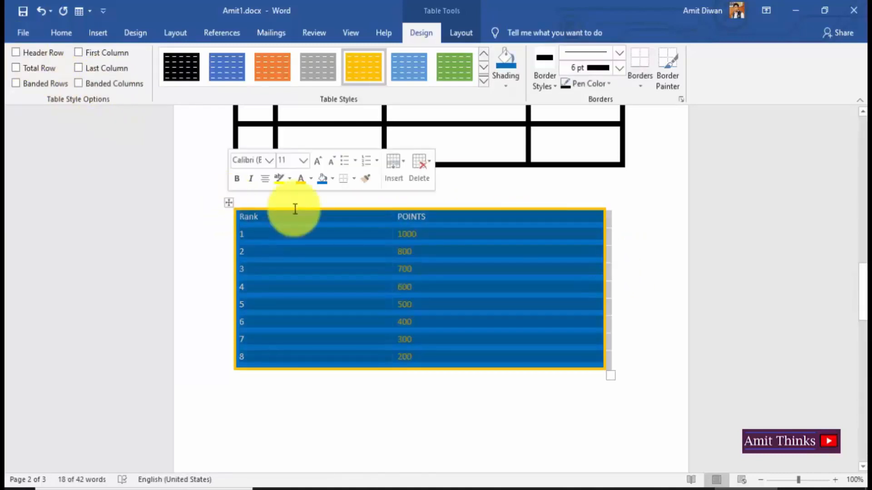
pyautogui.click(550, 86)
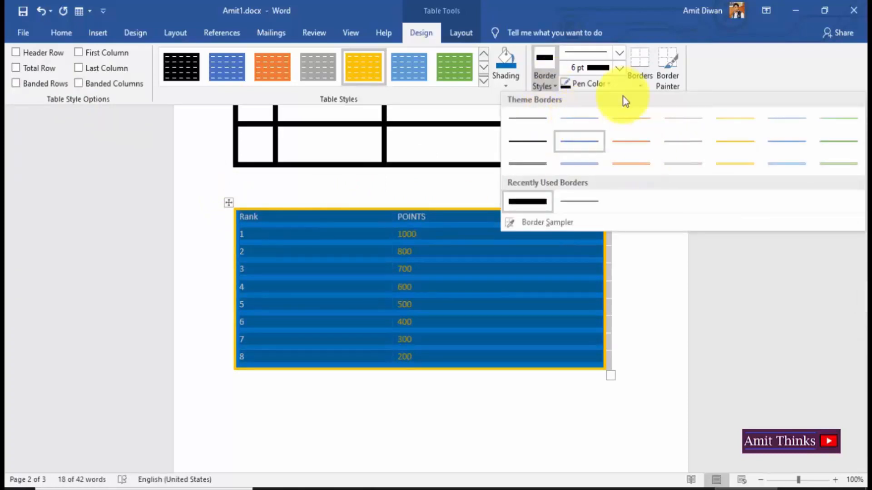
pyautogui.click(737, 98)
pyautogui.click(658, 407)
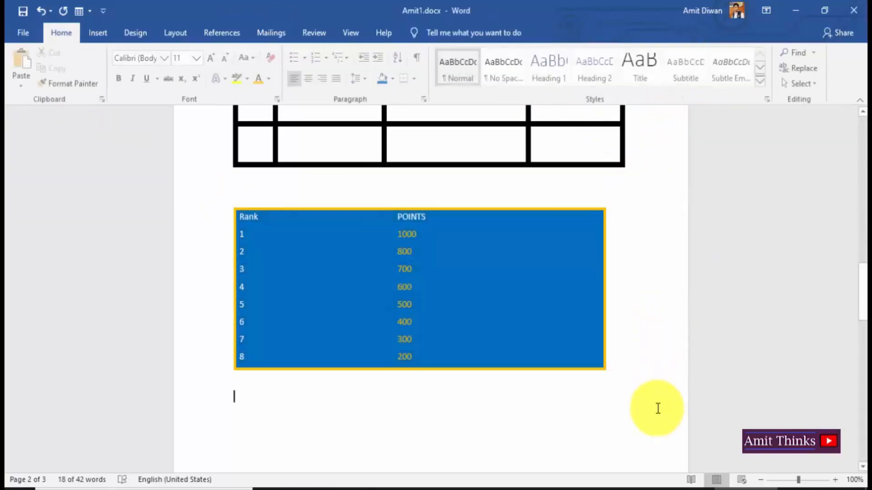
# Insert a table with 7 columns and 7 rows on the empty line below the Rank and POINTS table.
pyautogui.press('Down')
pyautogui.press('Down')
pyautogui.press('Down')
pyautogui.press('Down')
pyautogui.press('Down')
pyautogui.press('Down')
pyautogui.press('Down')
pyautogui.press('Down')
pyautogui.press('Down')
pyautogui.press('Down')
pyautogui.press('Down')
pyautogui.click(390, 160)
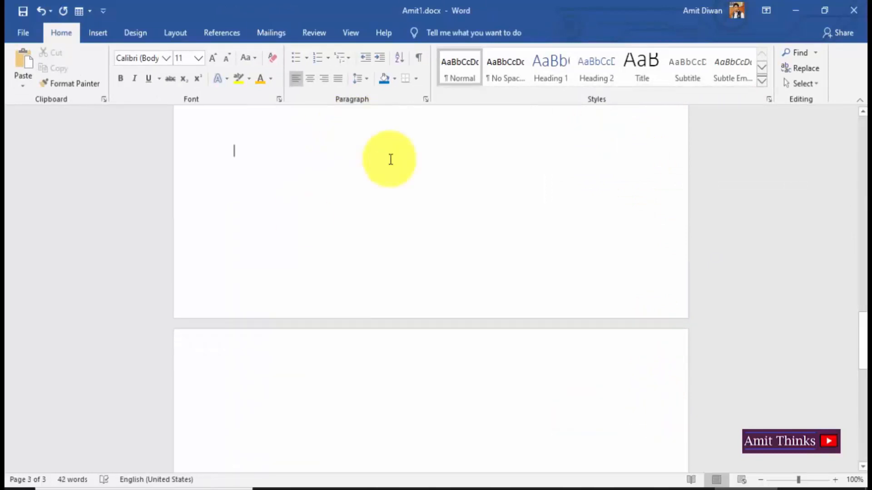
pyautogui.press('Up')
pyautogui.press('Up')
pyautogui.press('Up')
pyautogui.press('Up')
pyautogui.press('Up')
pyautogui.press('Up')
pyautogui.click(286, 210)
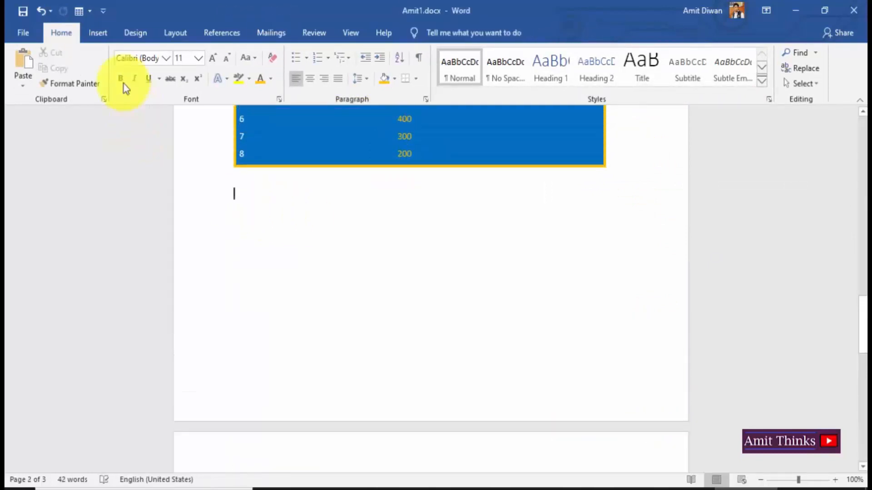
pyautogui.click(101, 33)
pyautogui.click(97, 84)
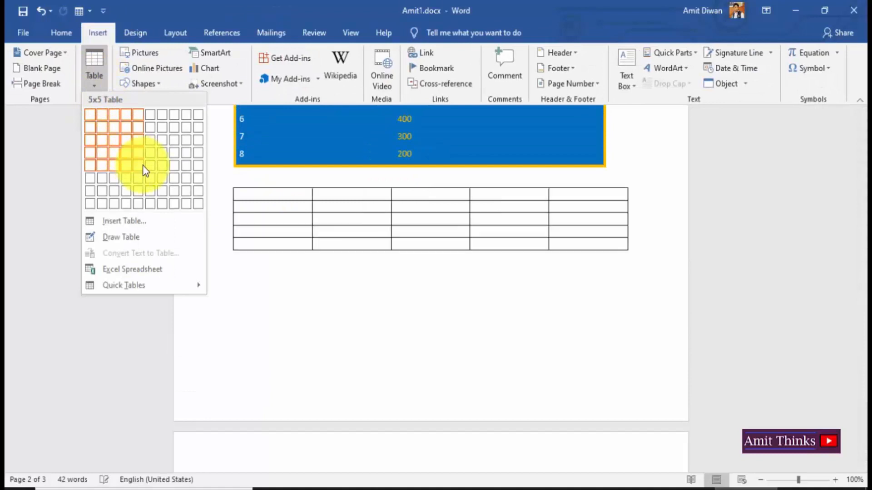
pyautogui.click(163, 192)
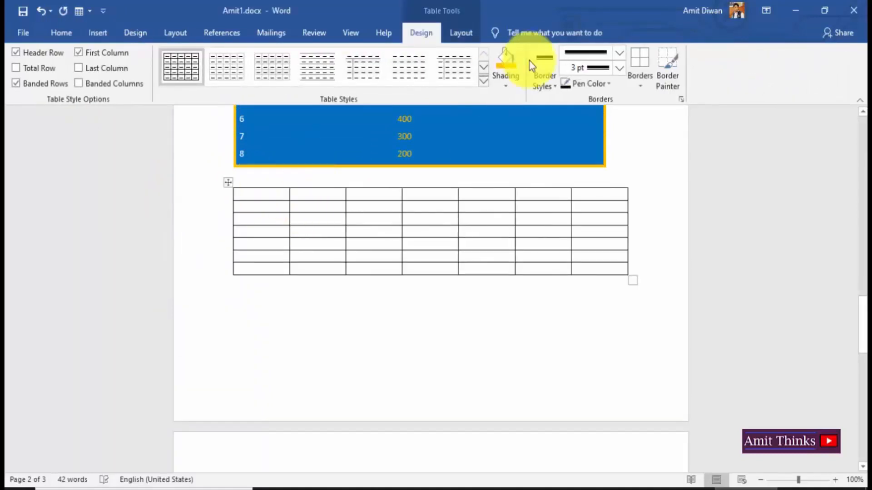
# Shade the first cell of the new empty table yellow.
pyautogui.click(505, 86)
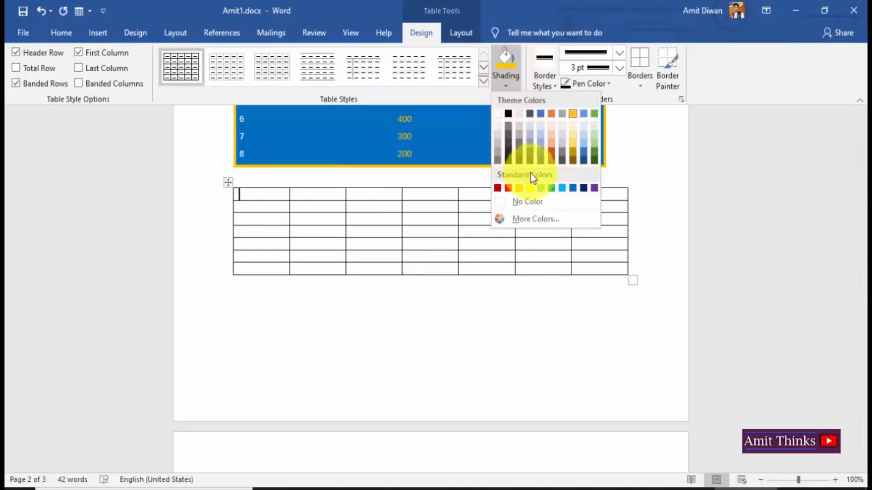
pyautogui.click(533, 190)
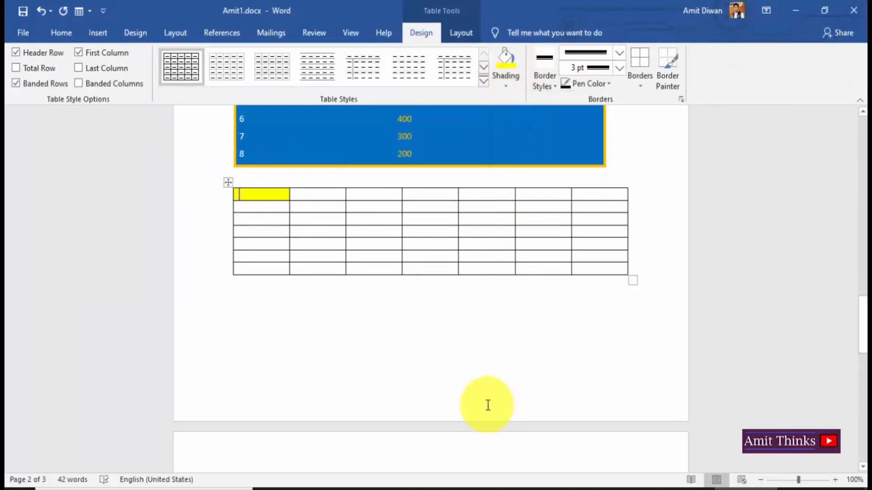
# Choose a 1½ pt single-line border style with a dark grey pen colour and paint it on the yellow cell's edges.
pyautogui.click(548, 86)
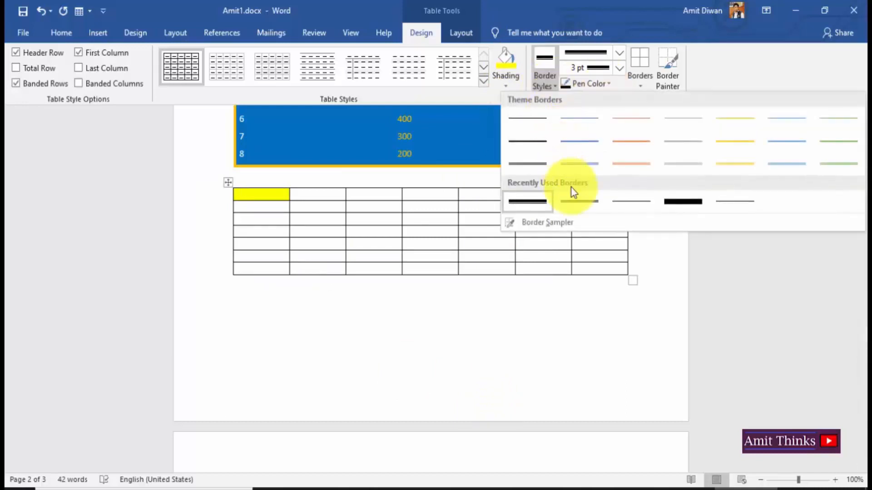
pyautogui.click(588, 143)
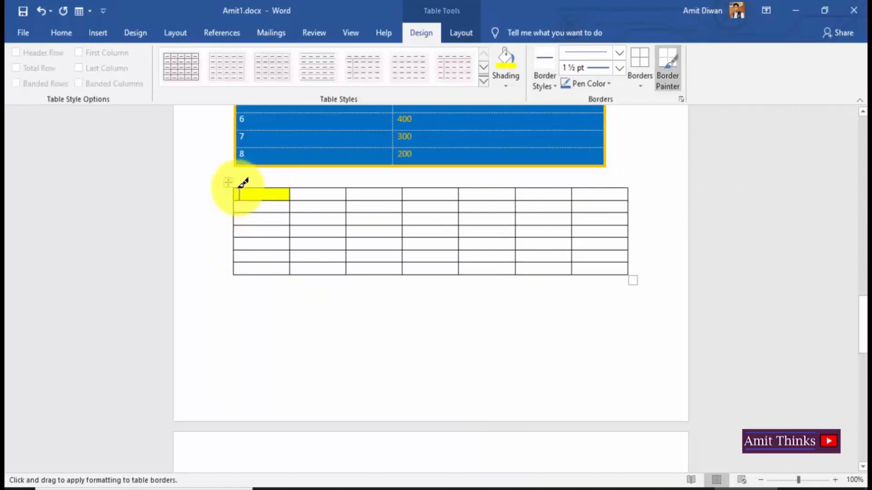
pyautogui.press('Escape')
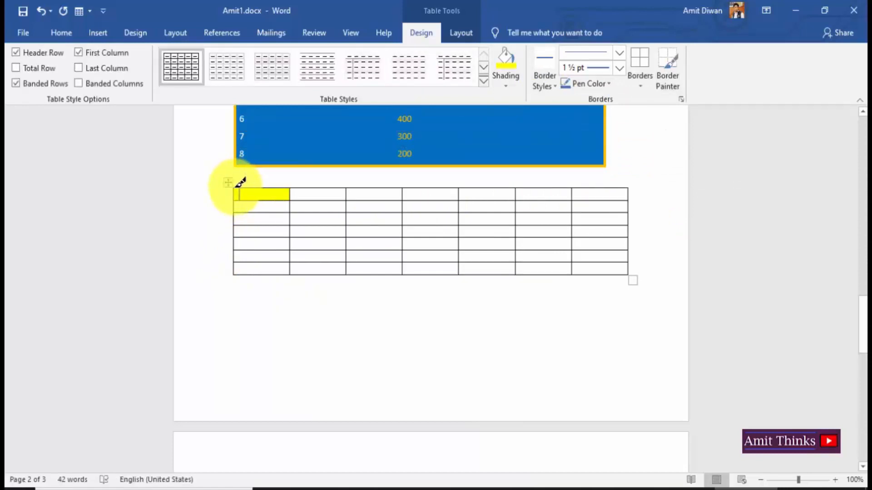
pyautogui.click(598, 83)
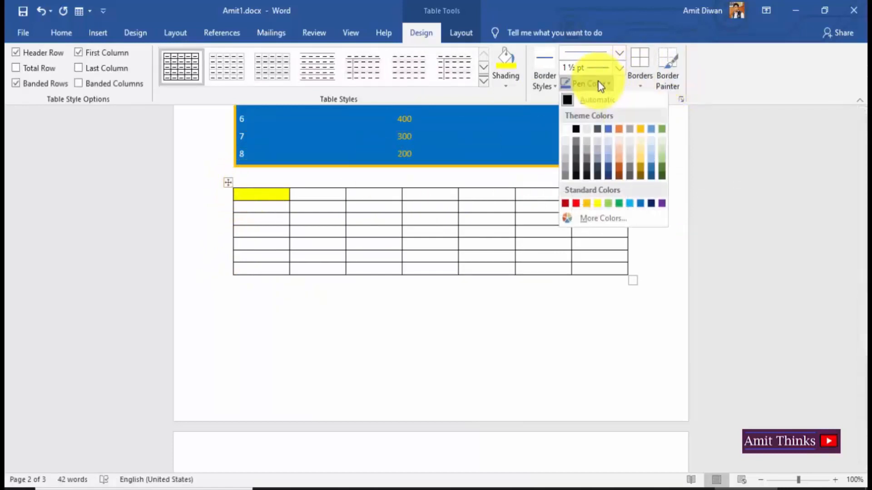
pyautogui.click(576, 144)
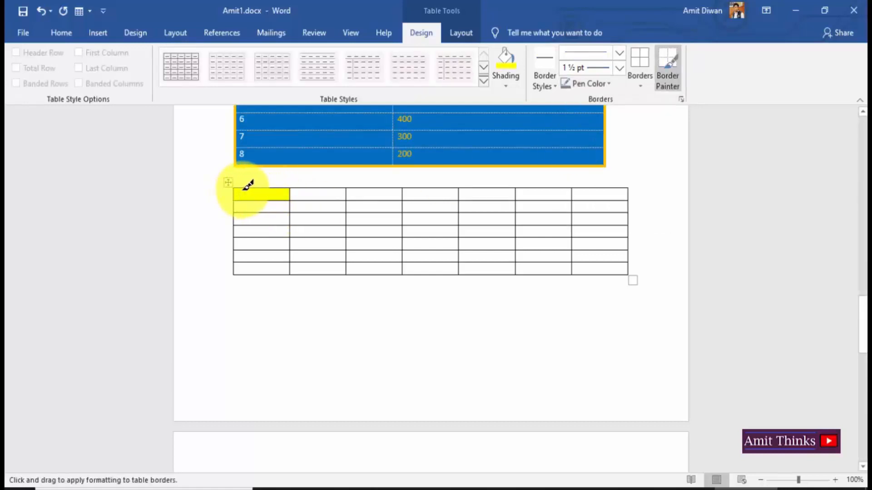
pyautogui.moveTo(245, 189)
pyautogui.mouseDown()
pyautogui.moveTo(268, 191)
pyautogui.moveTo(245, 197)
pyautogui.moveTo(274, 203)
pyautogui.mouseUp()
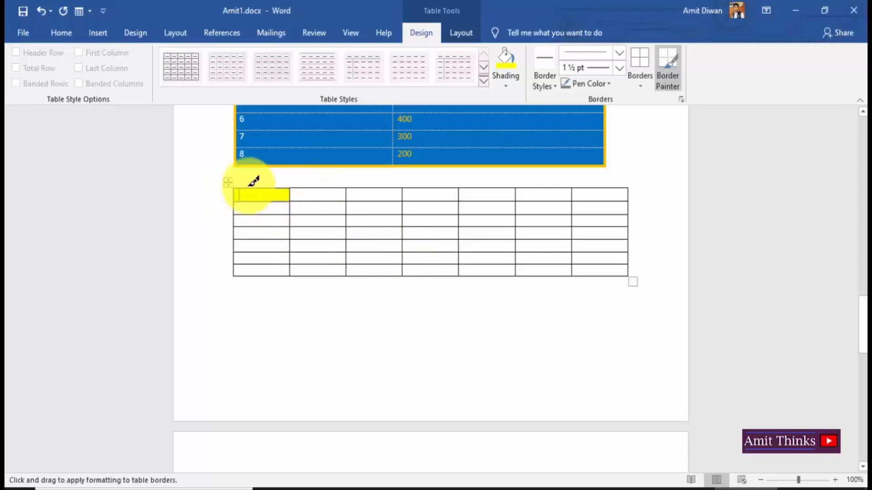
pyautogui.press('Escape')
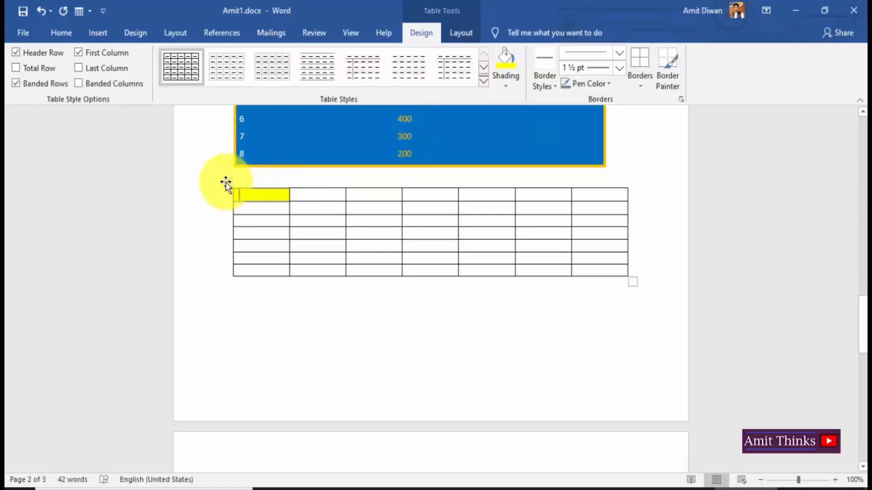
# Apply all borders to the whole 7-column table using the 1½ pt dark grey line.
pyautogui.click(227, 183)
pyautogui.click(544, 83)
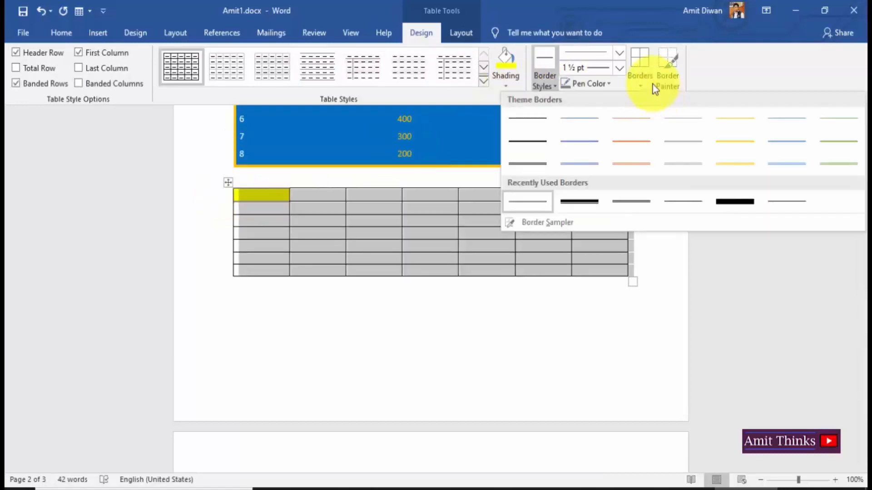
pyautogui.click(640, 84)
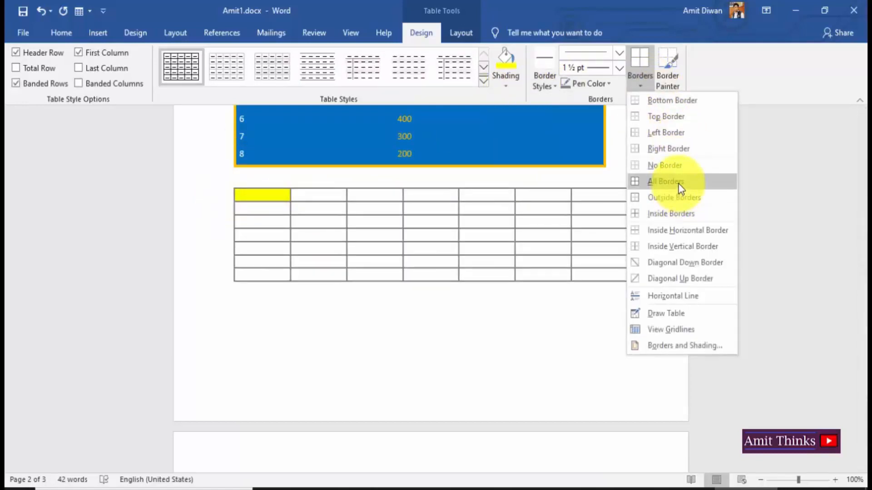
pyautogui.click(678, 184)
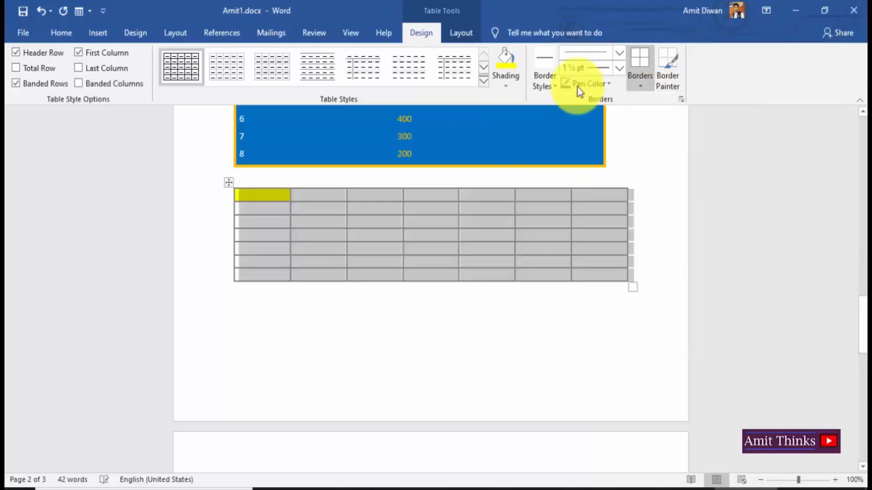
# Set the border pen colour to gold and paint the 7-column table's top and bottom borders with the 1½ pt line.
pyautogui.click(609, 84)
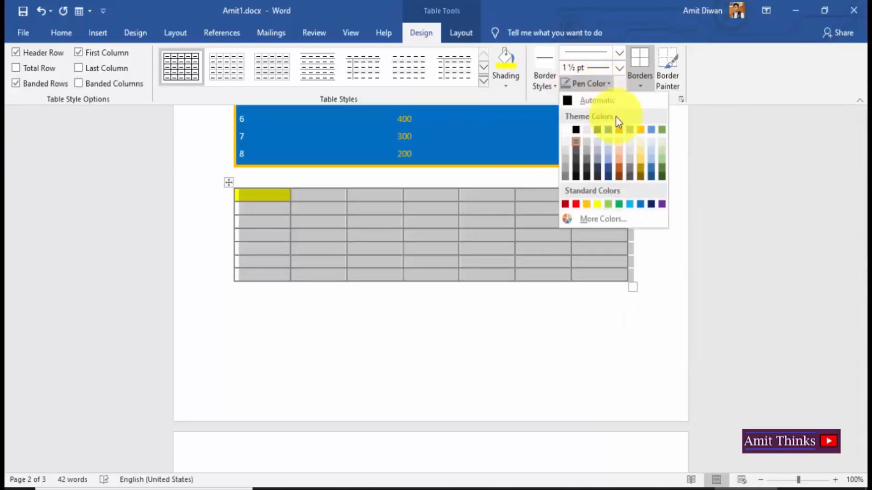
pyautogui.click(641, 131)
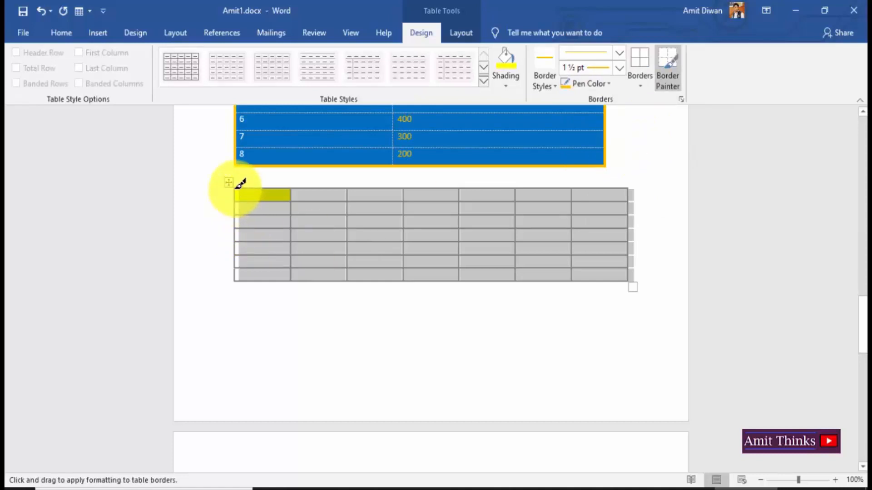
pyautogui.moveTo(242, 187); pyautogui.dragTo(617, 179)
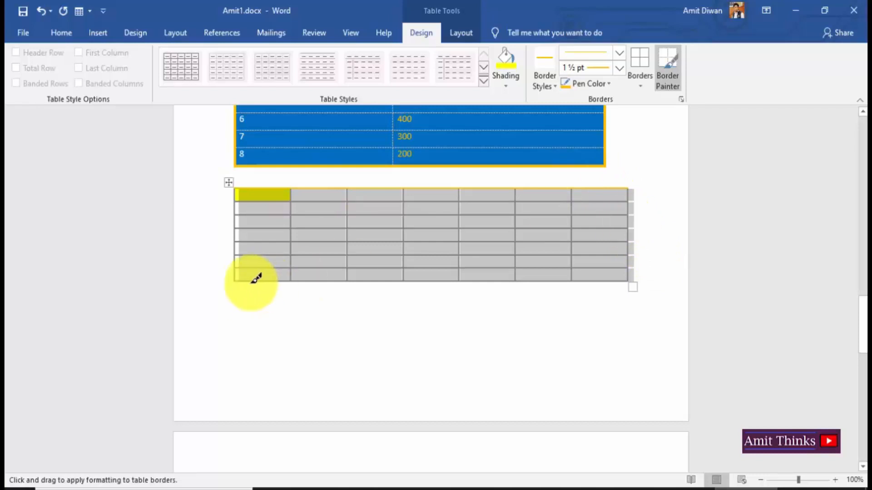
pyautogui.moveTo(238, 278)
pyautogui.mouseDown()
pyautogui.moveTo(632, 265)
pyautogui.moveTo(644, 276)
pyautogui.mouseUp()
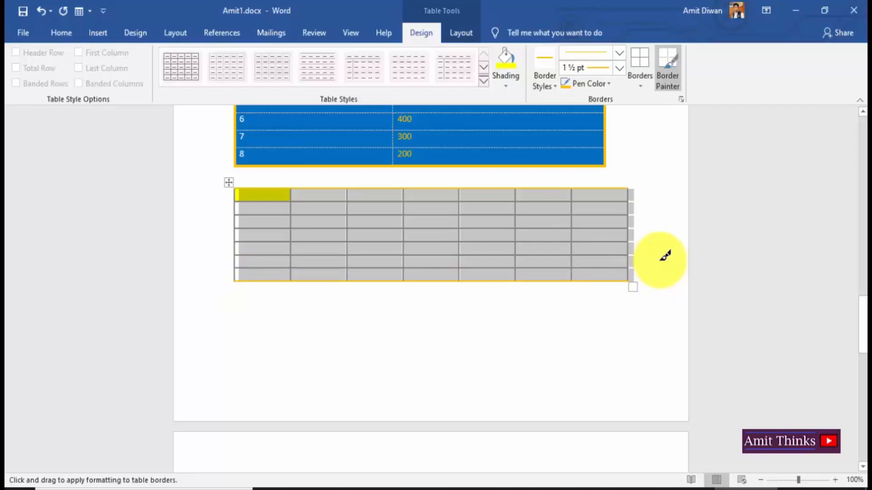
pyautogui.moveTo(660, 260); pyautogui.dragTo(222, 195)
pyautogui.press('Escape')
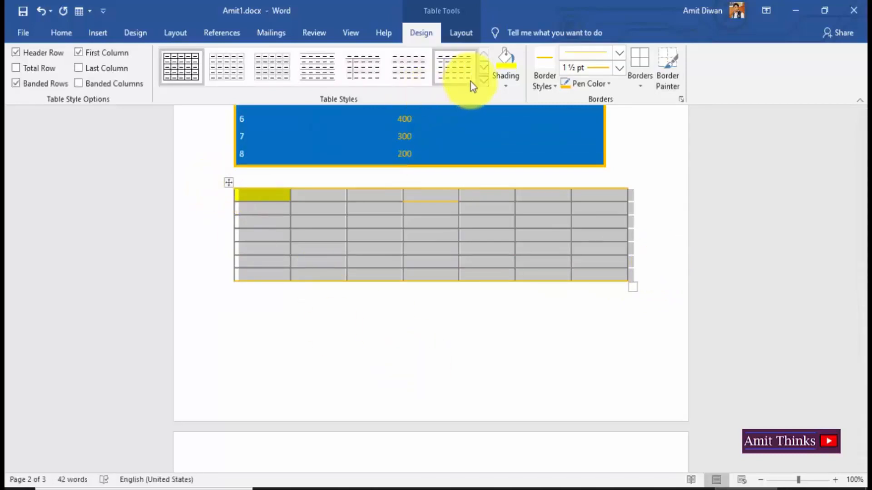
# Apply the gold grid table style with a solid header row and banded rows to the 7-column table.
pyautogui.click(484, 82)
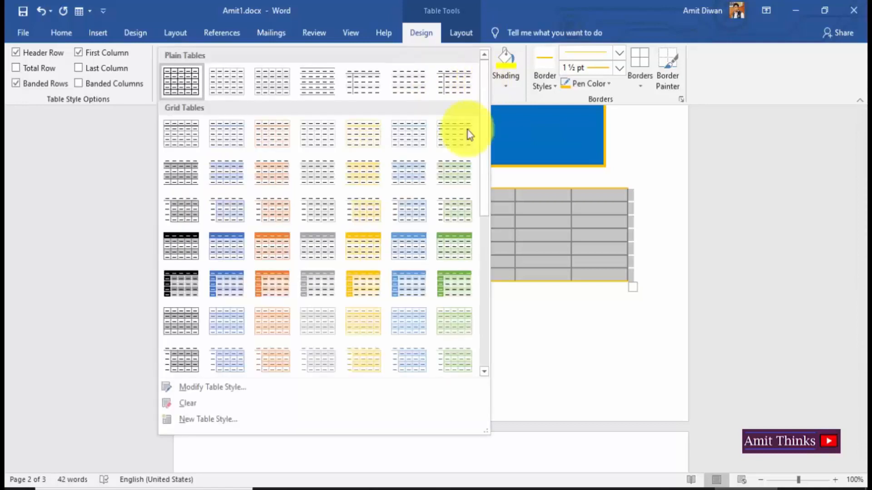
pyautogui.click(369, 247)
pyautogui.click(549, 341)
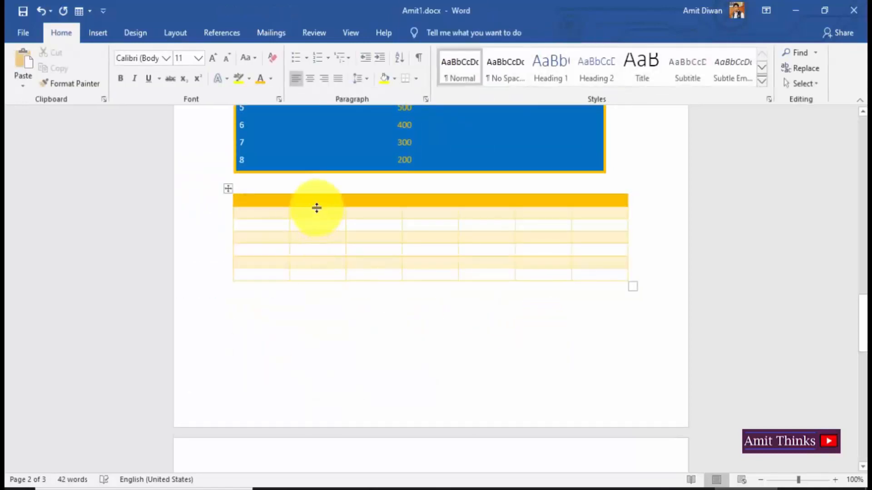
# Turn off the header row formatting for the gold 7-column table.
pyautogui.click(280, 200)
pyautogui.click(228, 189)
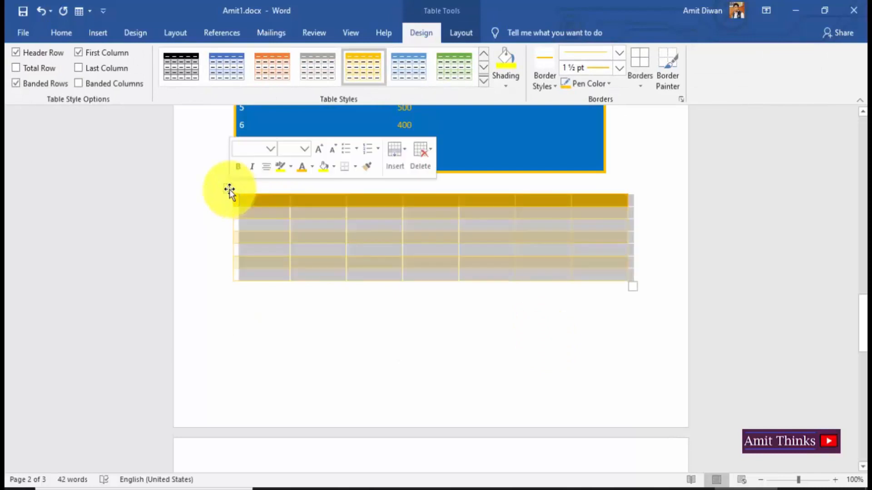
pyautogui.click(17, 53)
pyautogui.click(474, 376)
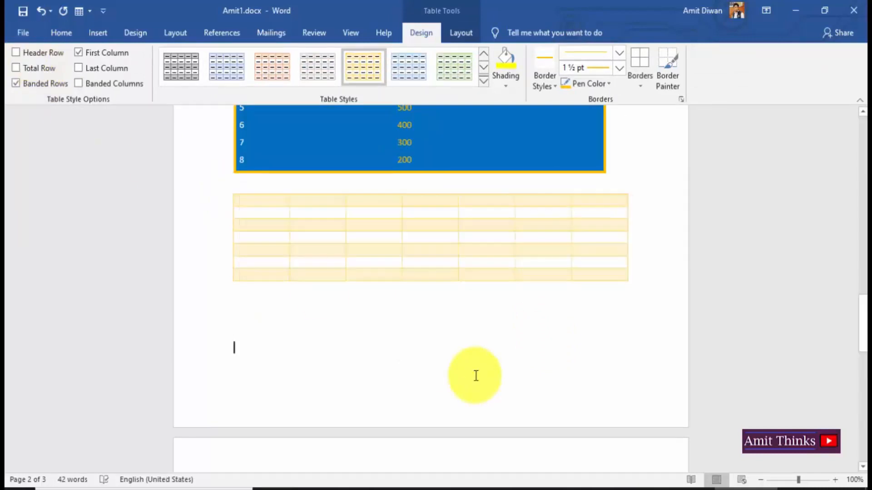
# Review the table style options and design settings of the Rank and POINTS table.
pyautogui.click(228, 189)
pyautogui.click(456, 354)
pyautogui.moveTo(860, 300)
pyautogui.mouseDown()
pyautogui.moveTo(861, 139)
pyautogui.moveTo(863, 284)
pyautogui.mouseUp()
pyautogui.click(379, 278)
pyautogui.click(297, 273)
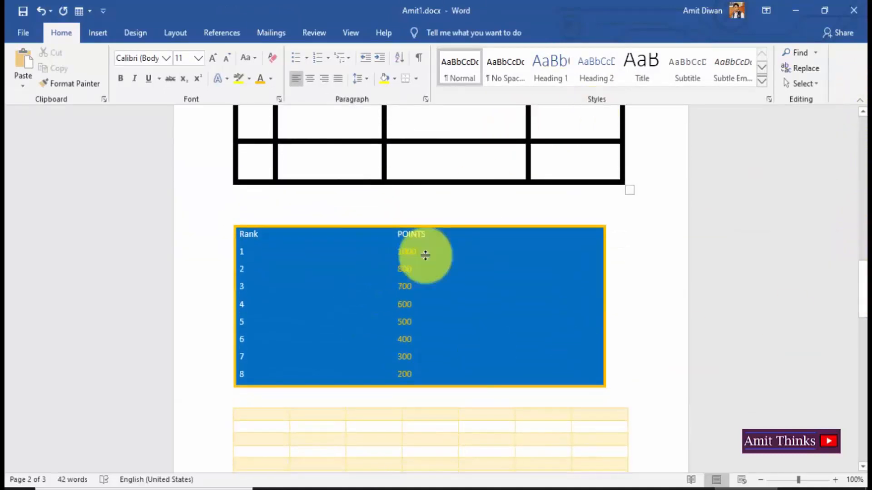
pyautogui.click(409, 272)
pyautogui.click(421, 32)
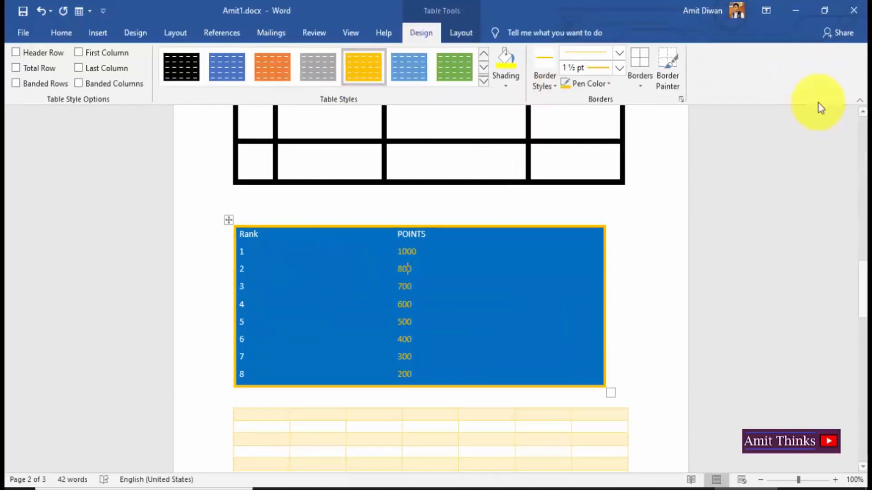
# Look through the available border placements for the whole gold 7-column table without applying any.
pyautogui.moveTo(864, 249); pyautogui.dragTo(856, 309)
pyautogui.click(389, 333)
pyautogui.click(229, 294)
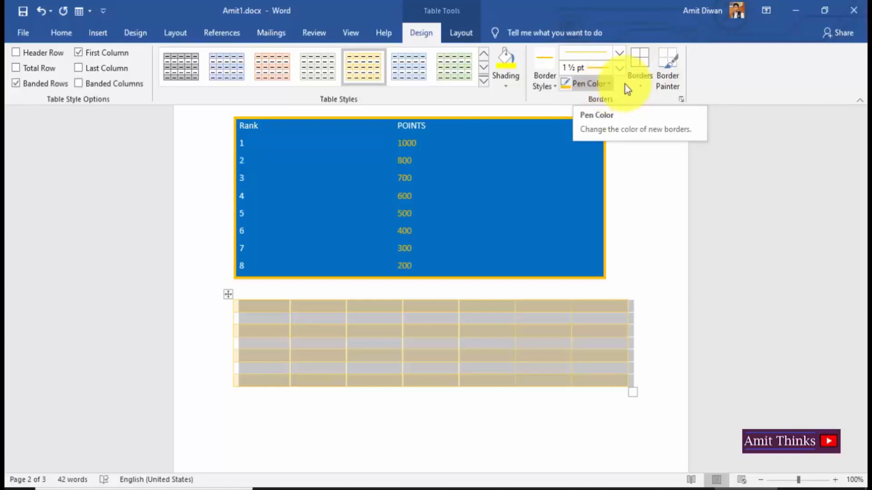
pyautogui.click(643, 83)
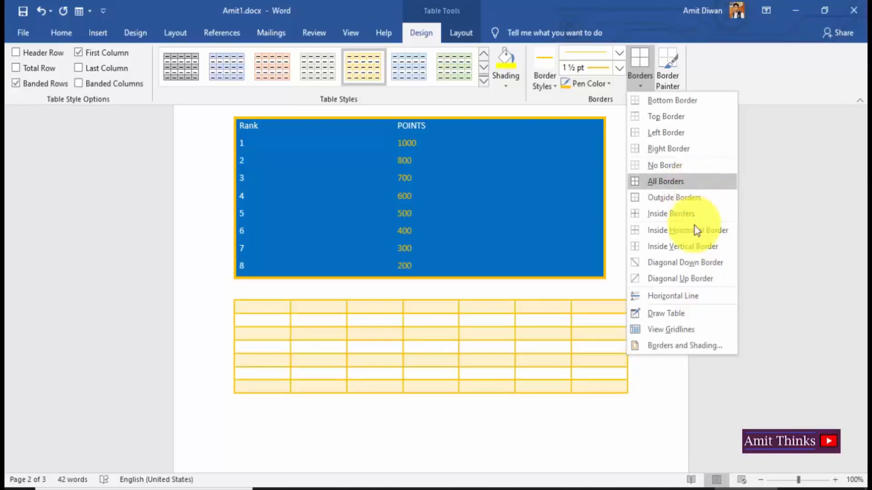
pyautogui.click(795, 375)
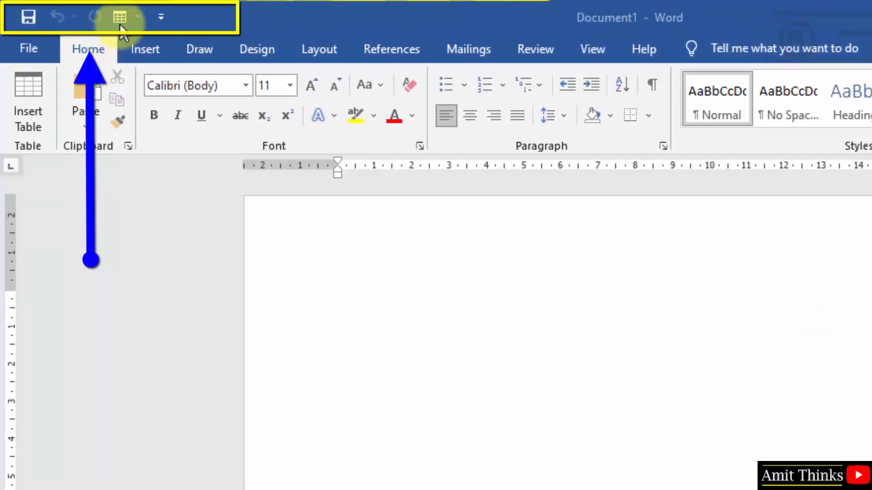
pyautogui.click(138, 19)
pyautogui.click(120, 20)
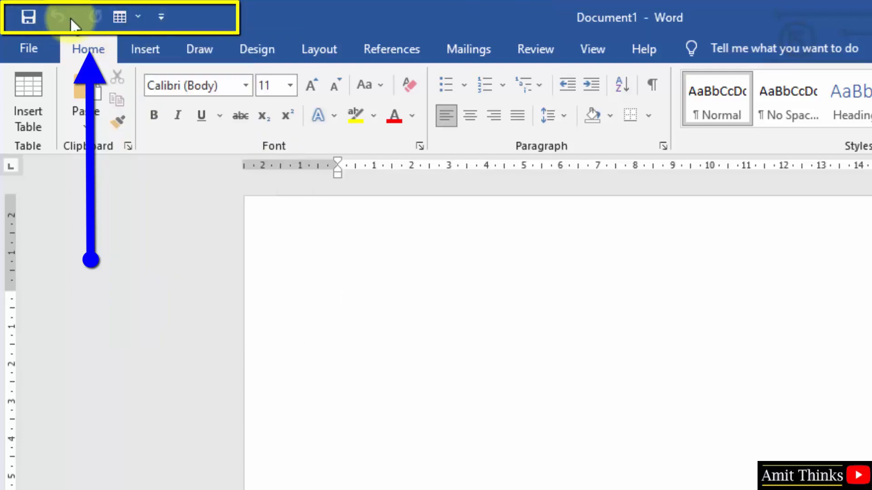
pyautogui.click(136, 19)
pyautogui.click(137, 19)
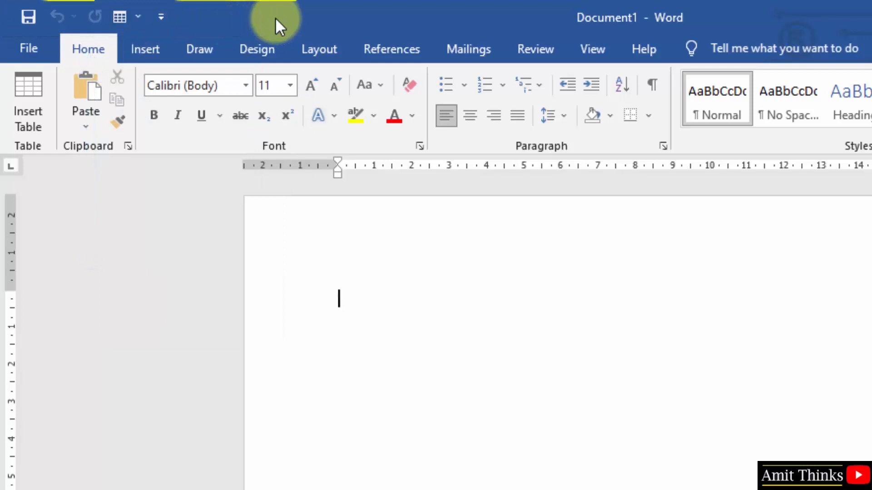
# Open the full command list for customizing the Quick Access Toolbar and select the Add Table entry already on the toolbar.
pyautogui.click(161, 18)
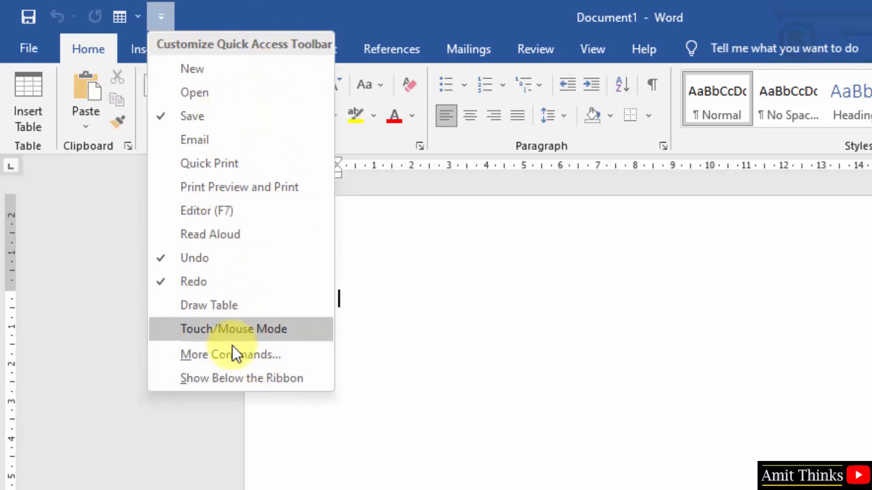
pyautogui.click(251, 356)
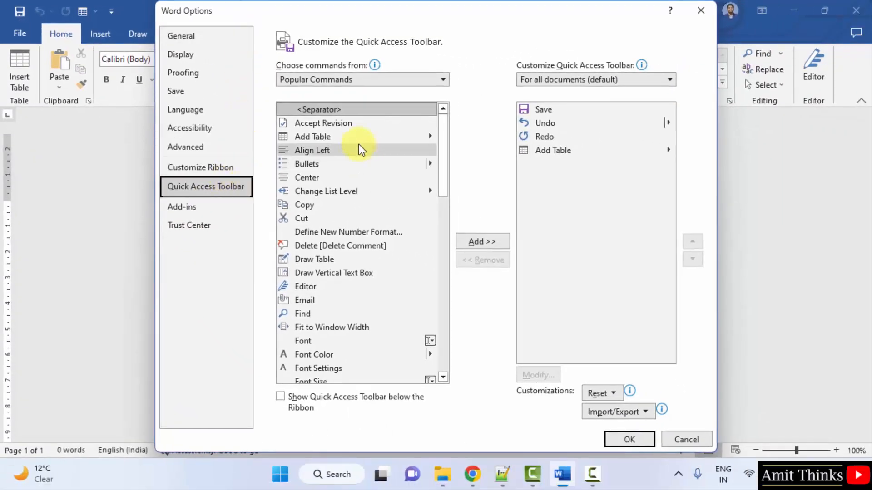
pyautogui.click(567, 149)
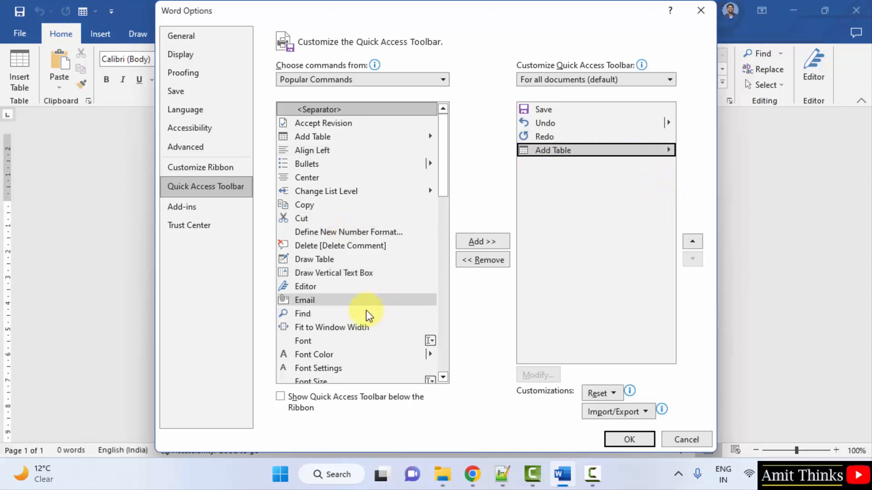
# Browse the popular commands that can be added to the Quick Access Toolbar, then close the options without adding any.
pyautogui.moveTo(440, 172); pyautogui.dragTo(436, 150)
pyautogui.click(391, 138)
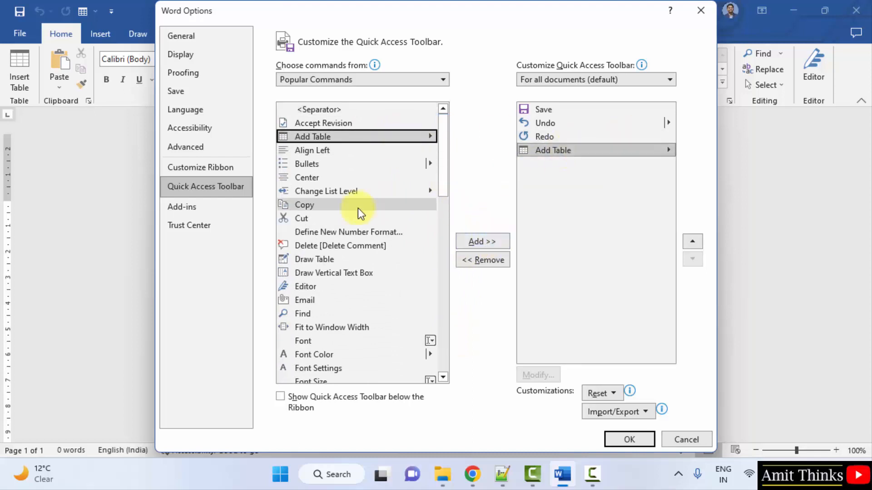
pyautogui.click(443, 219)
pyautogui.click(442, 298)
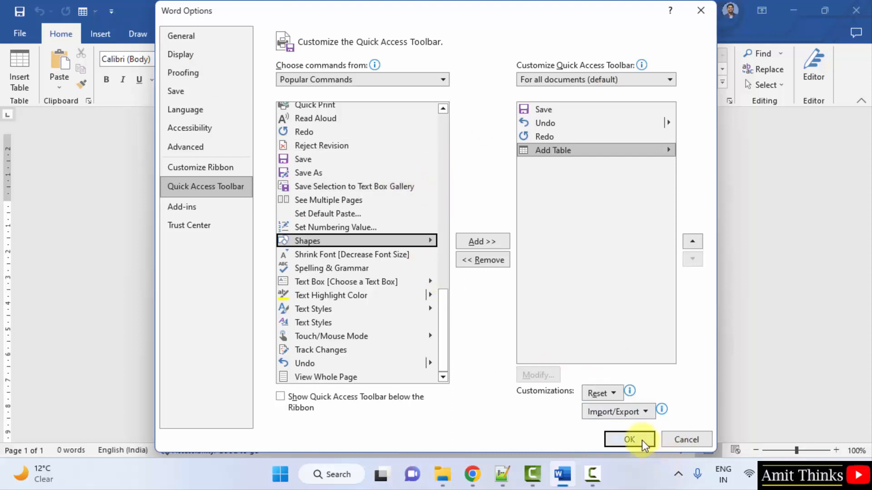
pyautogui.click(630, 440)
# Open the general Word Options from the application's backstage view.
pyautogui.click(113, 12)
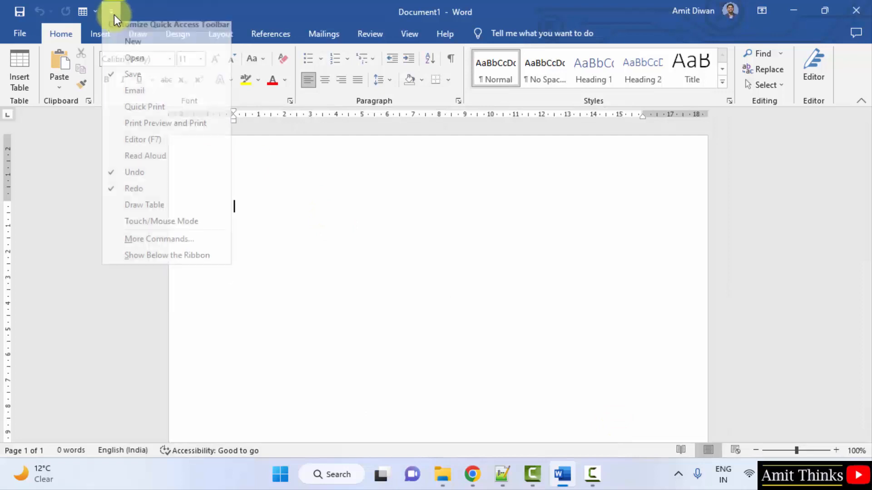
pyautogui.click(114, 14)
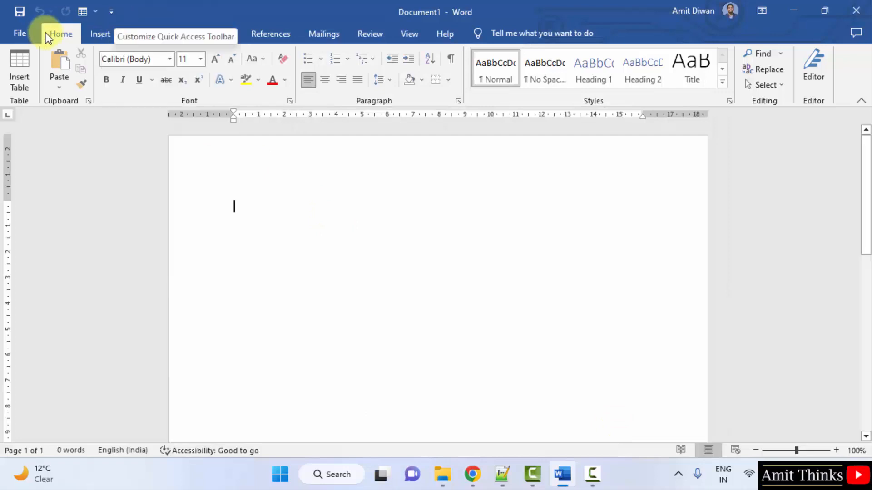
pyautogui.click(21, 34)
pyautogui.click(90, 413)
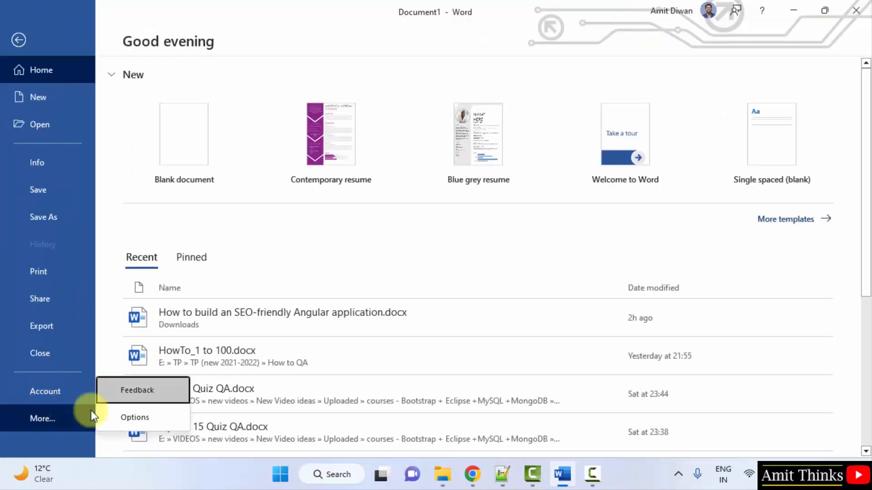
pyautogui.click(178, 416)
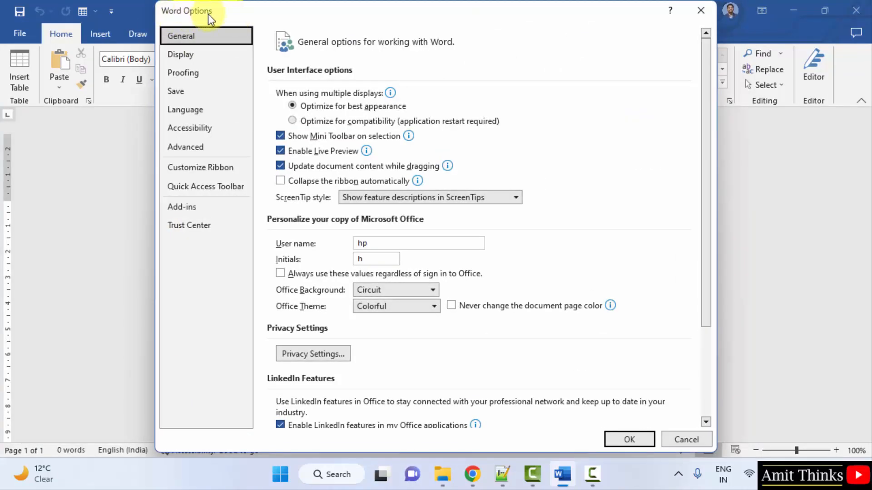
# View the Quick Access Toolbar customization options, select the Copy command in the popular commands, and close the options without adding it.
pyautogui.click(239, 184)
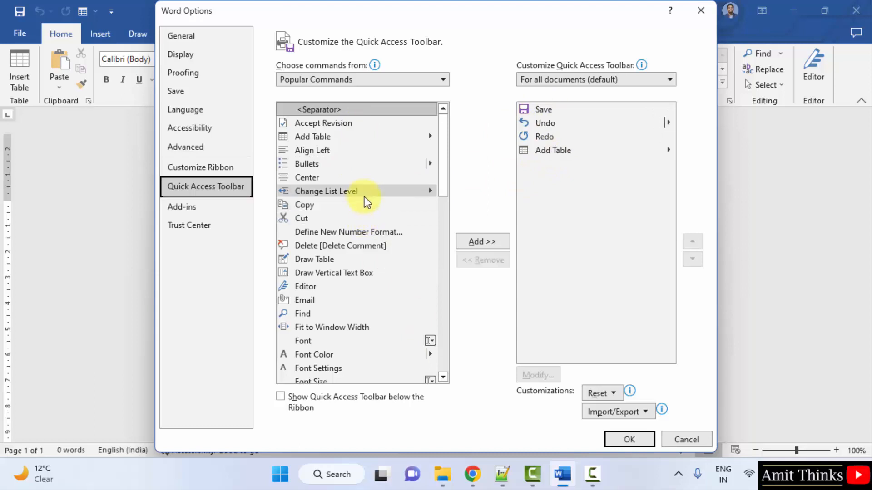
pyautogui.click(350, 207)
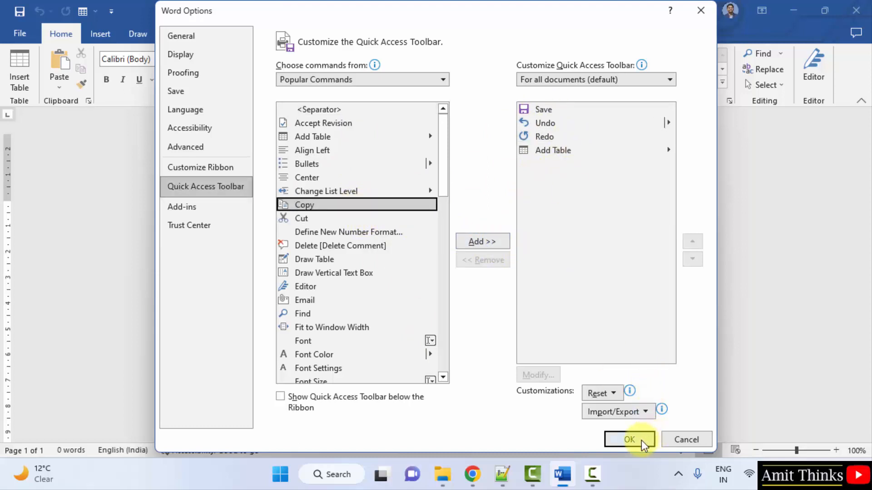
pyautogui.click(629, 440)
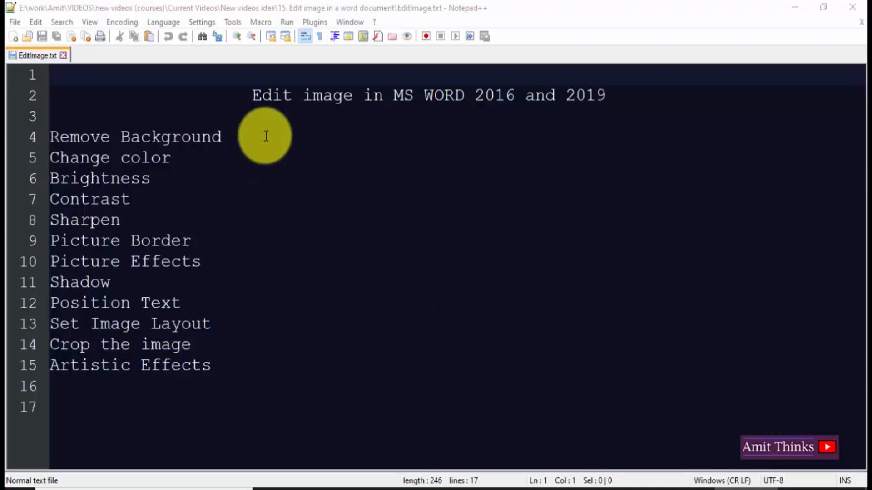
# Switch to Notepad++ and review the image editing topics listed in EditImage.txt, from Remove Background through Artistic Effects.
pyautogui.moveTo(252, 94); pyautogui.dragTo(350, 91)
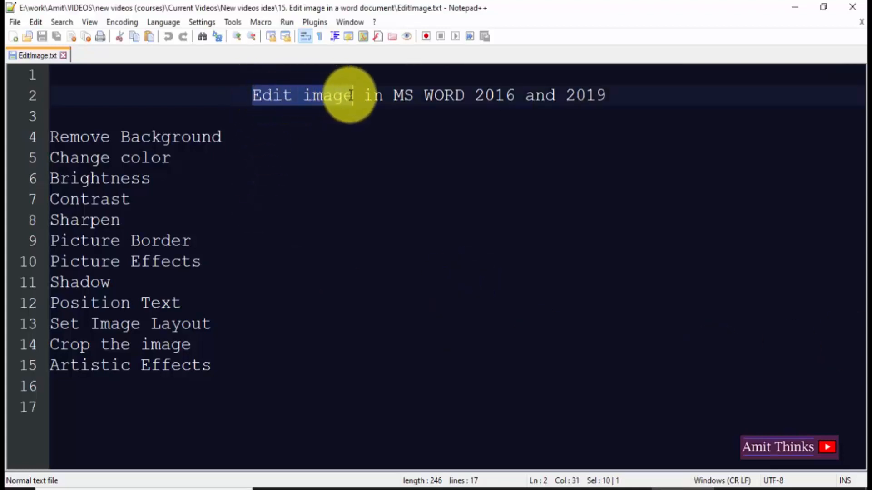
pyautogui.click(195, 159)
pyautogui.click(234, 136)
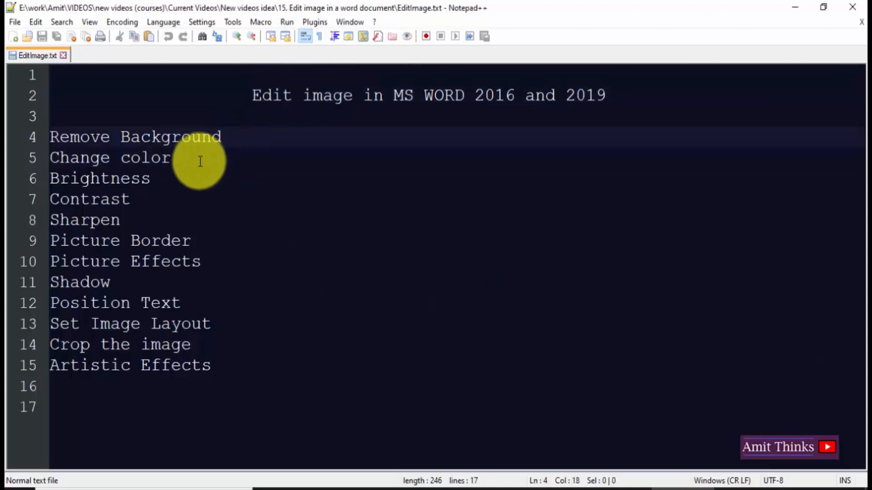
pyautogui.click(174, 177)
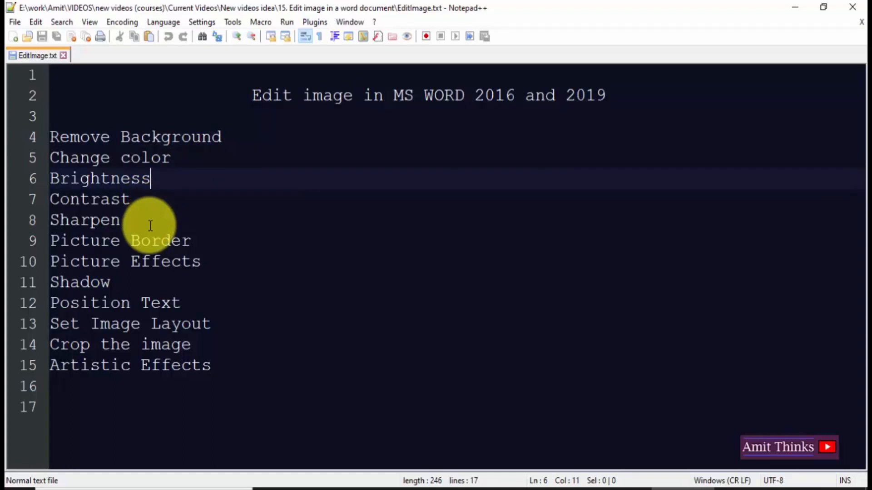
pyautogui.click(221, 237)
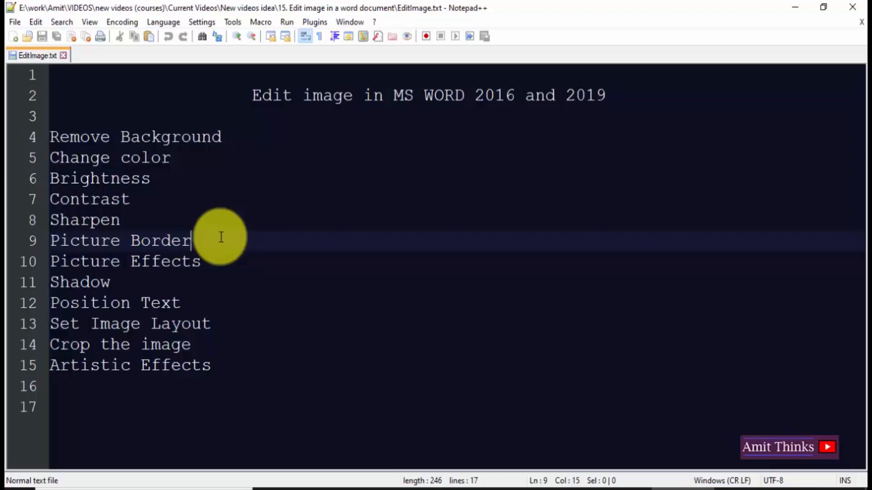
pyautogui.click(231, 268)
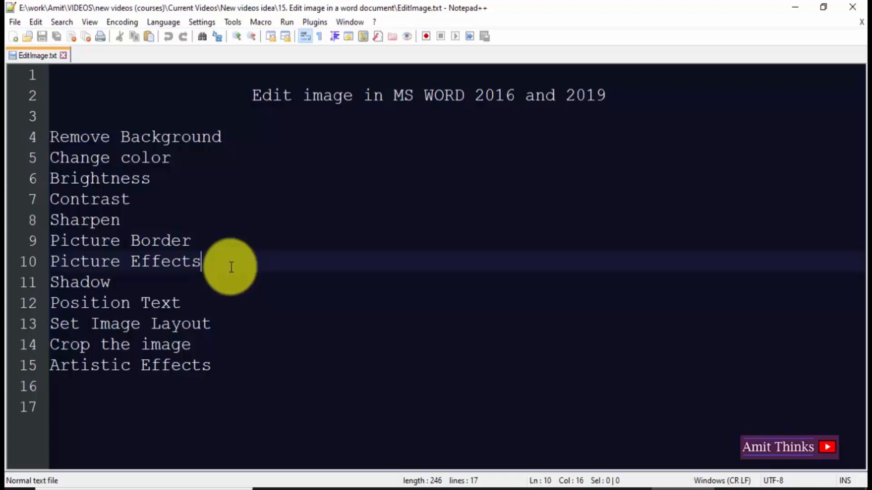
pyautogui.click(157, 287)
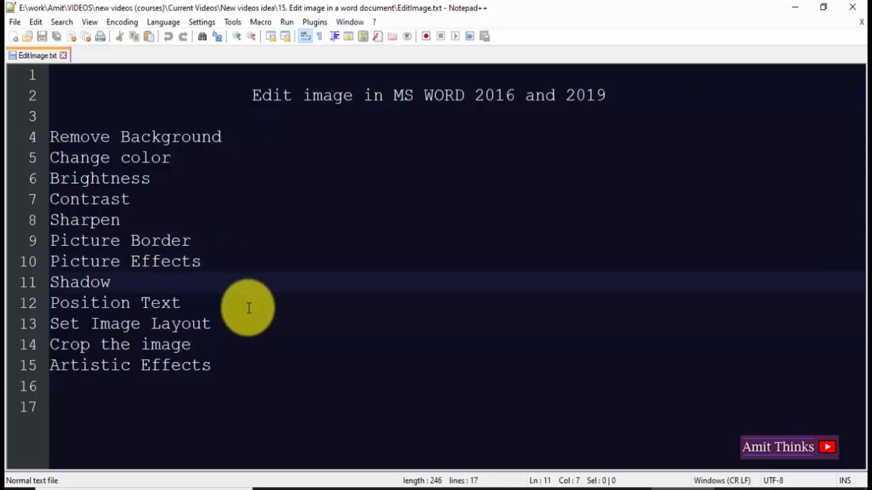
pyautogui.click(249, 308)
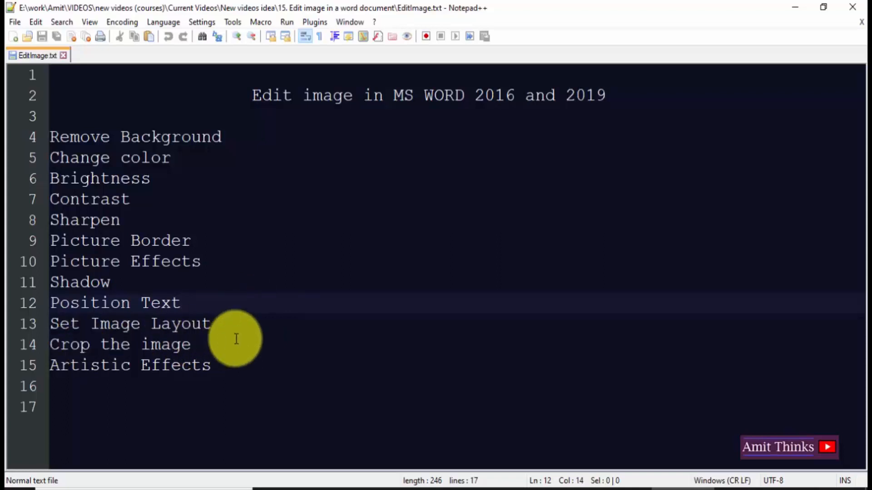
pyautogui.click(239, 326)
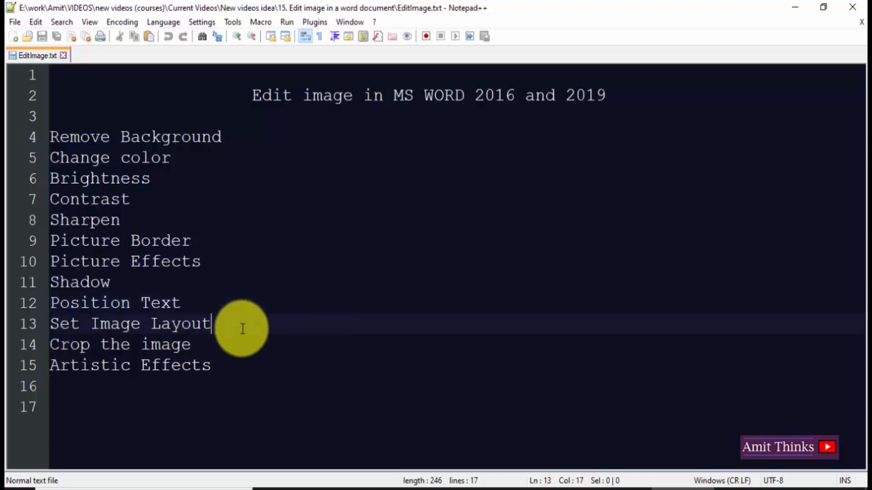
pyautogui.click(252, 366)
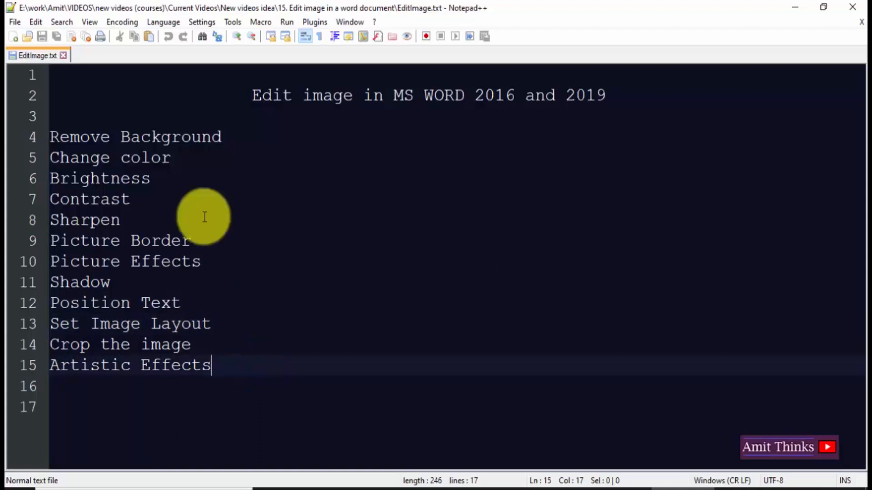
pyautogui.moveTo(150, 157); pyautogui.dragTo(176, 282)
pyautogui.moveTo(188, 336); pyautogui.dragTo(209, 364)
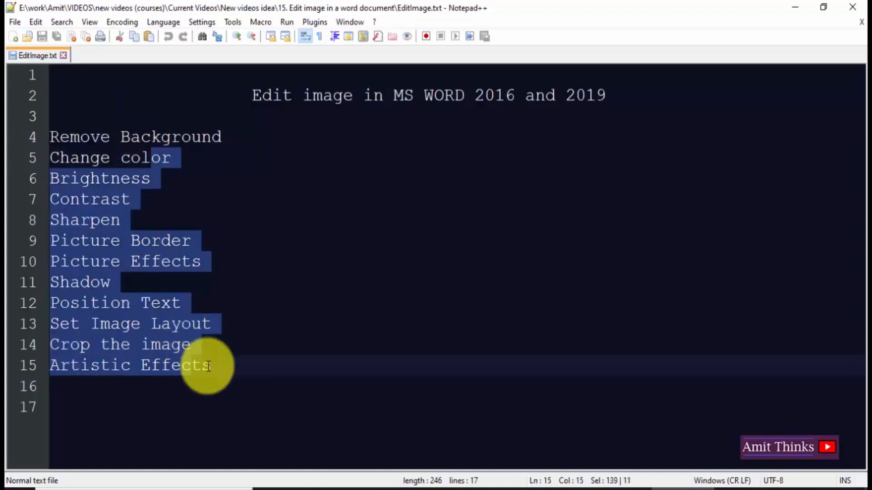
pyautogui.click(238, 366)
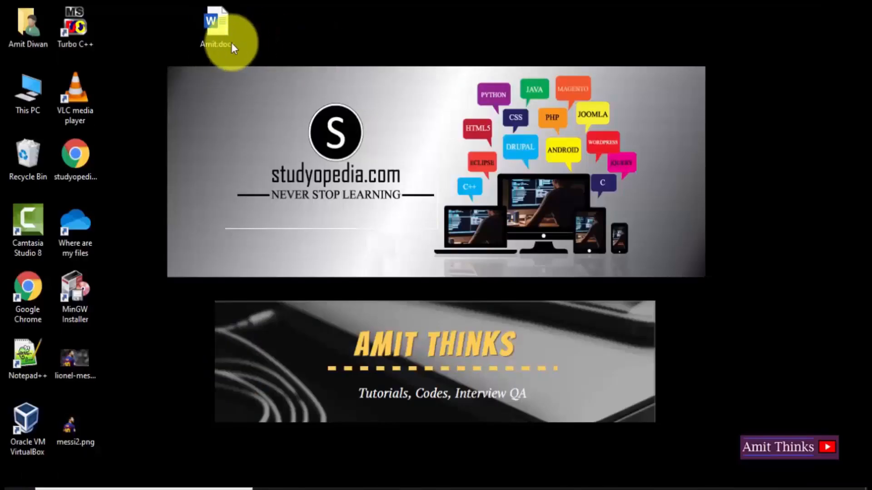
# Open the Word document saved on the desktop and insert the picture lionel-messi.png from the Desktop folder.
pyautogui.click(223, 40)
pyautogui.doubleClick(222, 40)
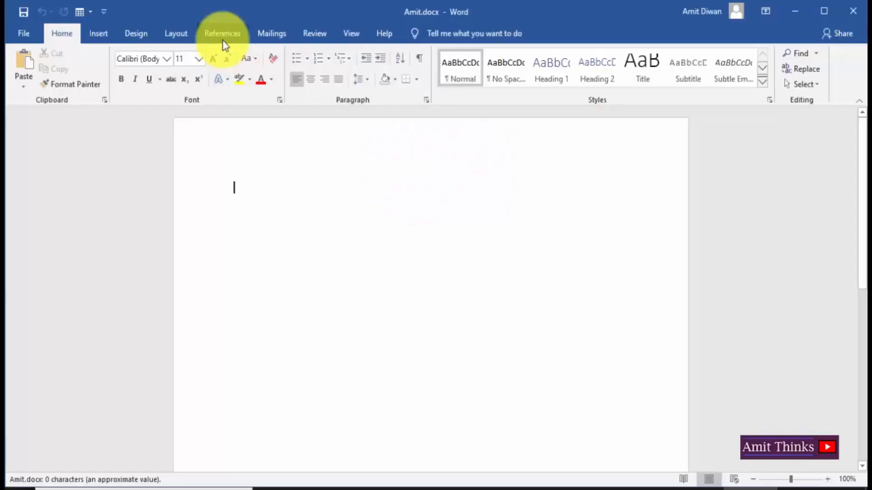
pyautogui.click(103, 29)
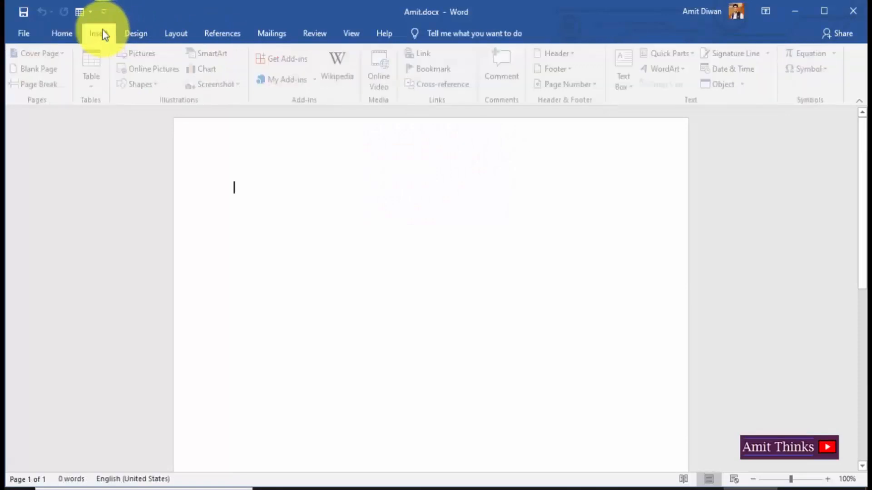
pyautogui.click(150, 59)
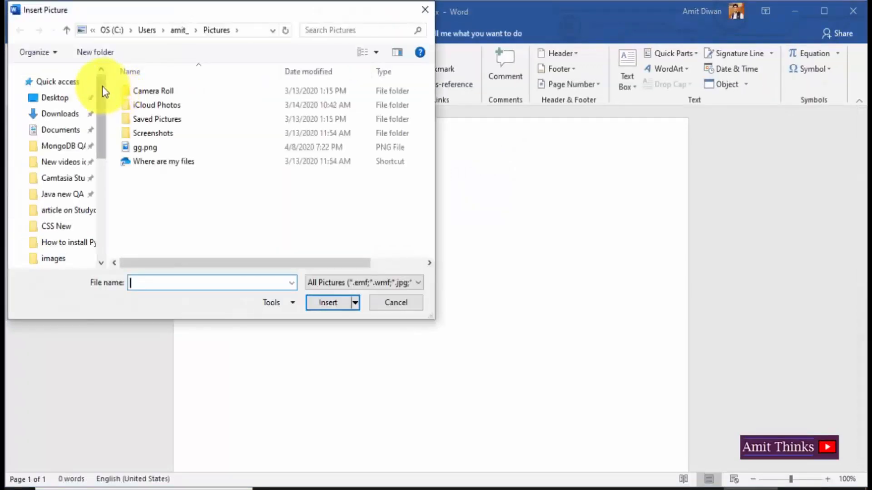
pyautogui.click(68, 103)
pyautogui.click(159, 91)
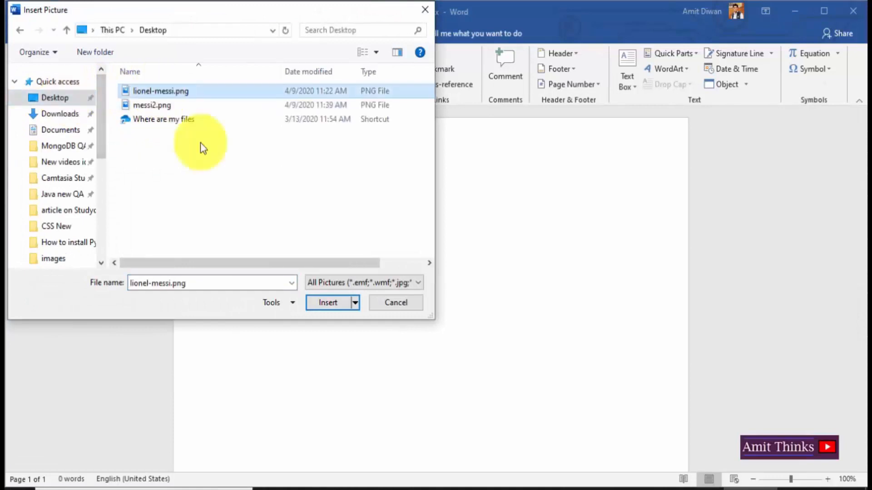
pyautogui.click(331, 303)
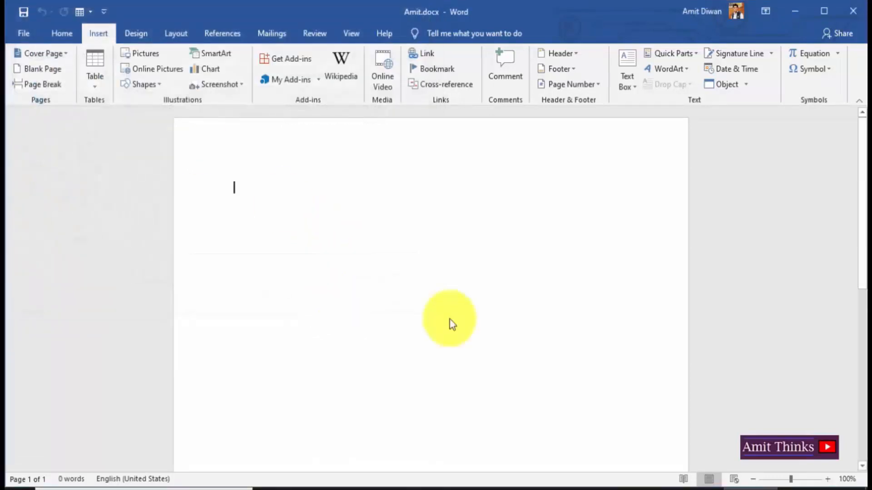
pyautogui.click(667, 378)
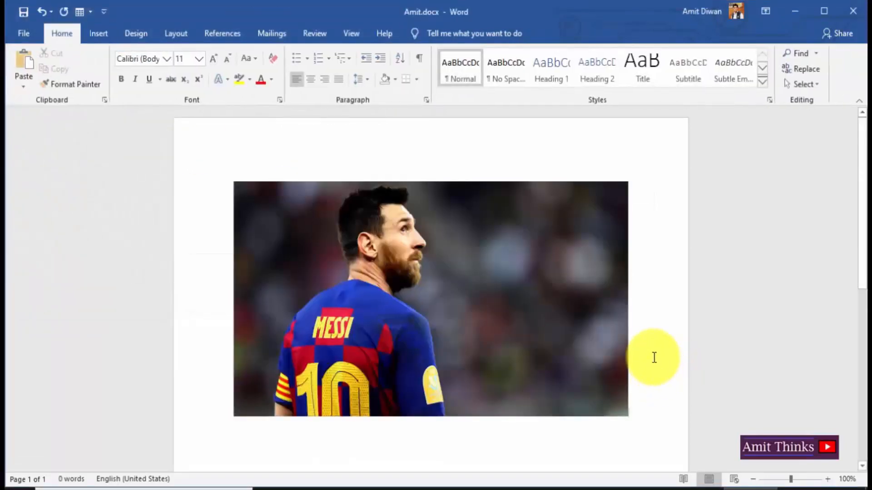
pyautogui.click(479, 298)
pyautogui.click(654, 318)
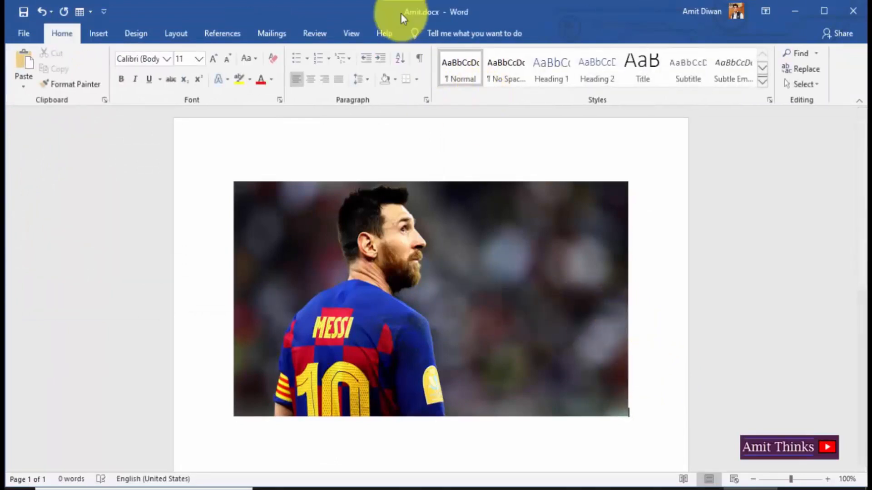
# Remove the picture's background, extending the selection frame to the picture's upper and lower edges, and keep the changes.
pyautogui.click(458, 257)
pyautogui.click(429, 30)
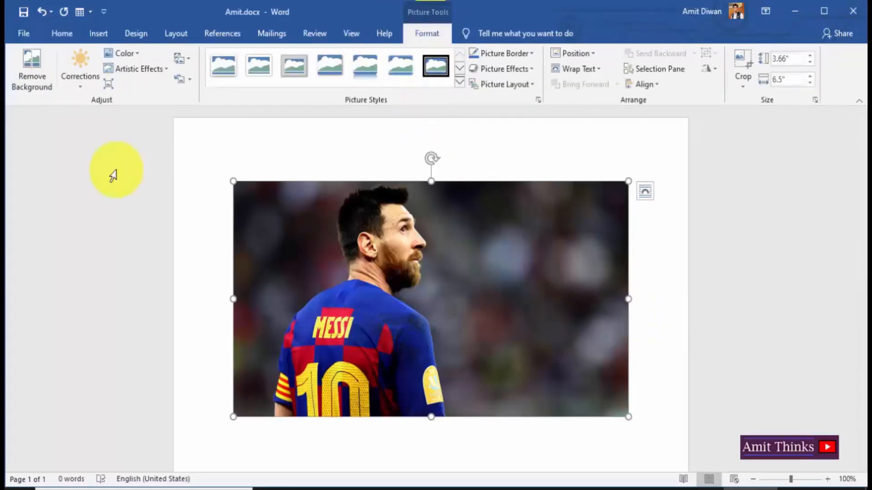
pyautogui.click(38, 87)
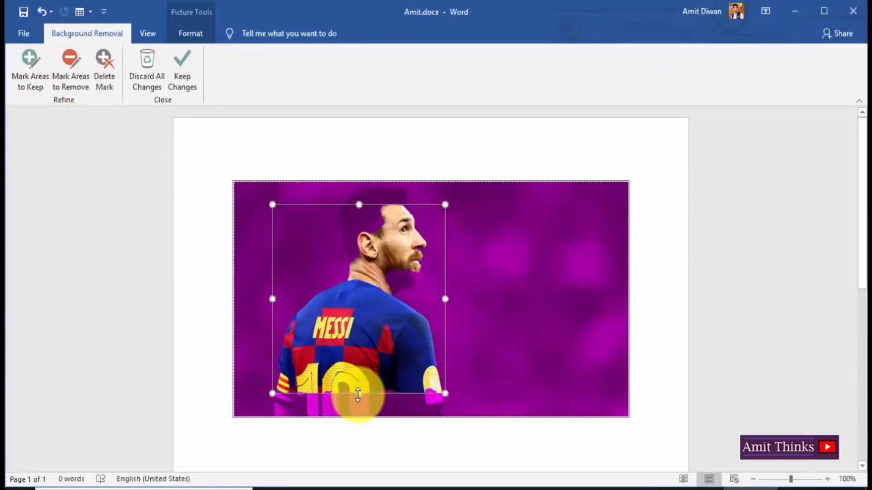
pyautogui.moveTo(358, 395); pyautogui.dragTo(365, 421)
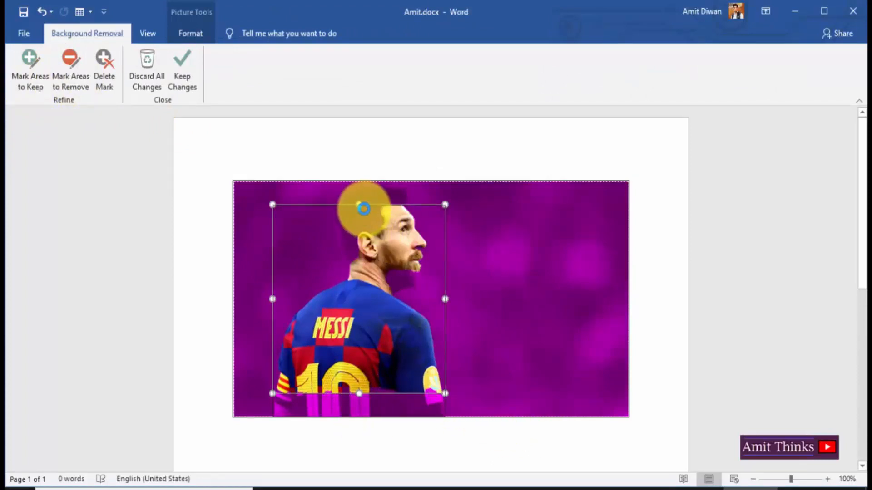
pyautogui.moveTo(360, 192); pyautogui.dragTo(360, 185)
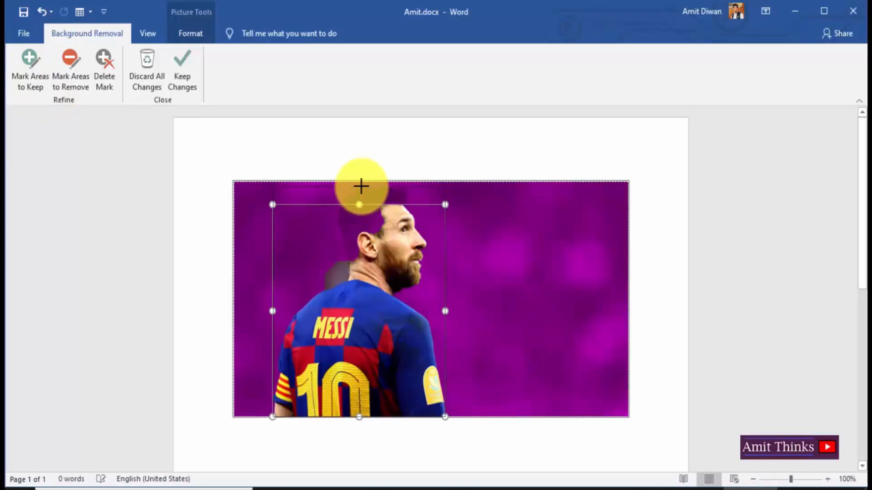
pyautogui.click(183, 64)
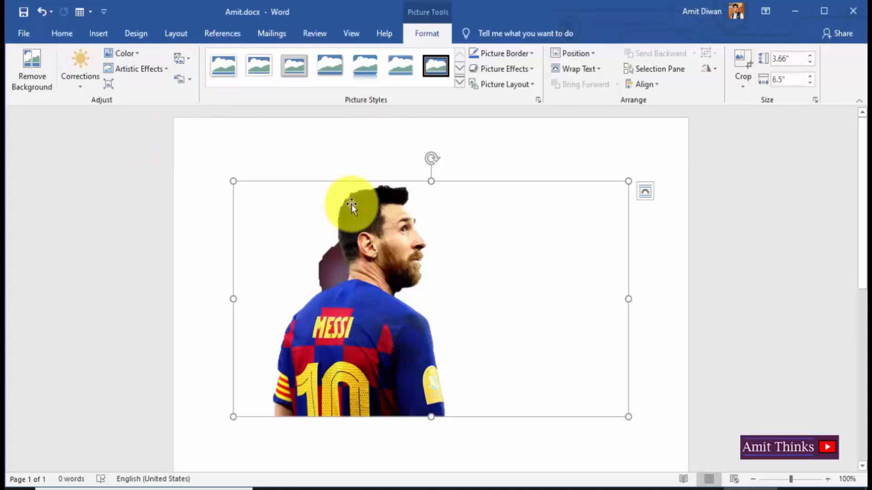
# Refine the background removal by marking the leftover dark patch behind the player's neck as an area to remove.
pyautogui.click(50, 84)
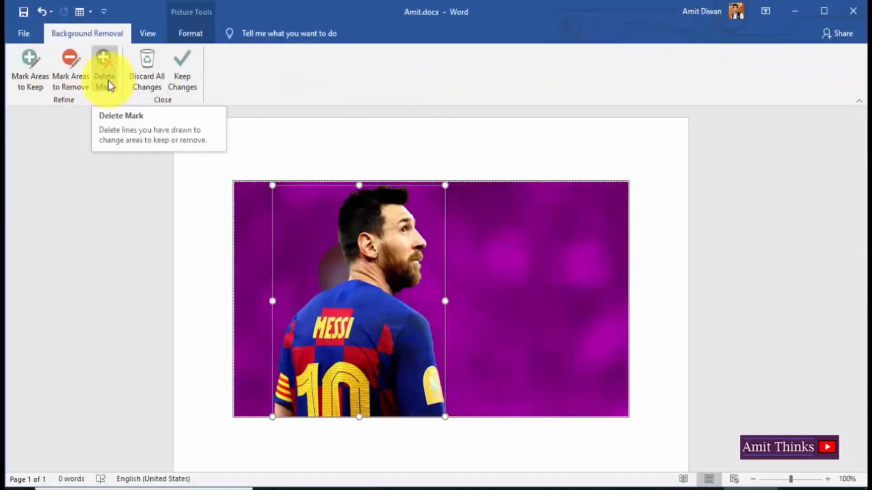
pyautogui.click(84, 86)
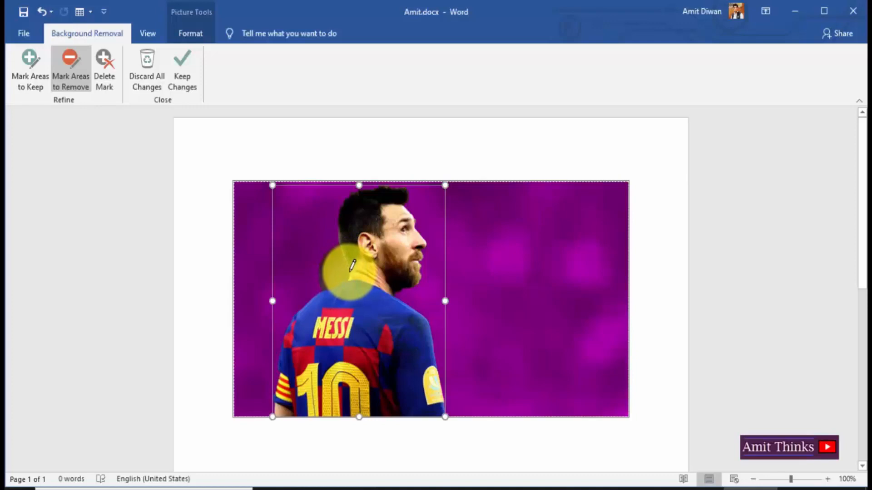
pyautogui.moveTo(342, 248); pyautogui.dragTo(347, 277)
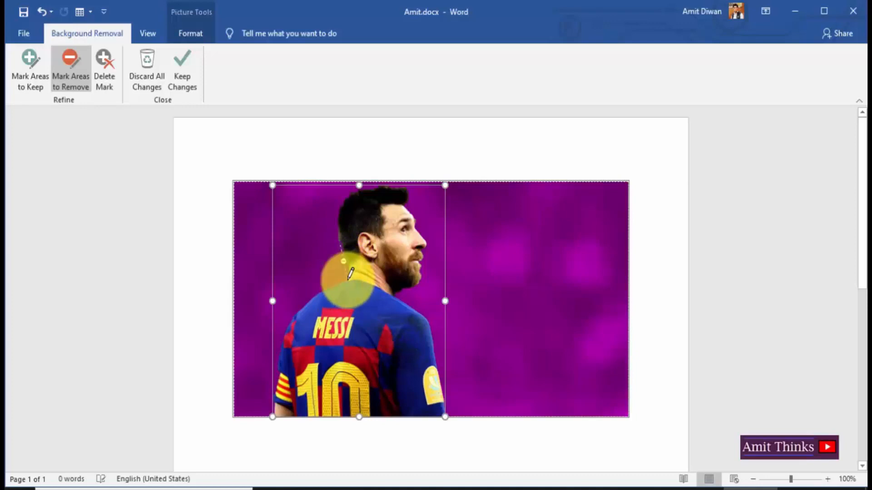
pyautogui.click(658, 307)
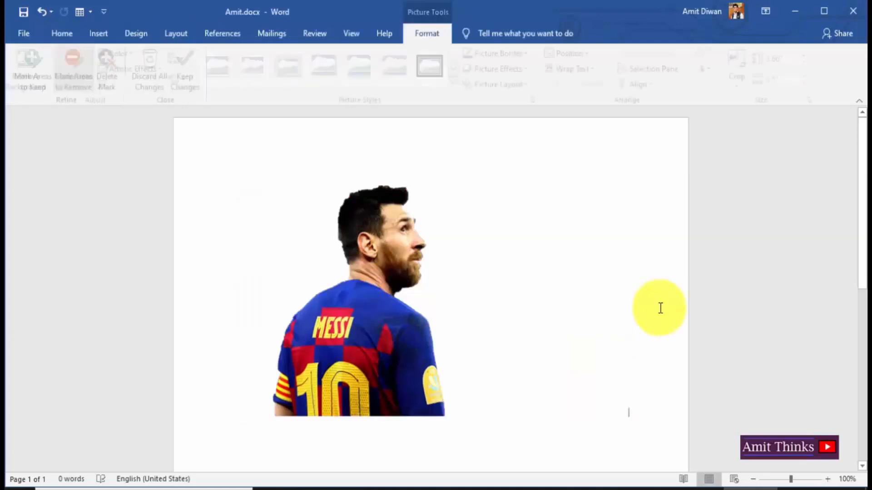
pyautogui.click(404, 277)
pyautogui.click(661, 376)
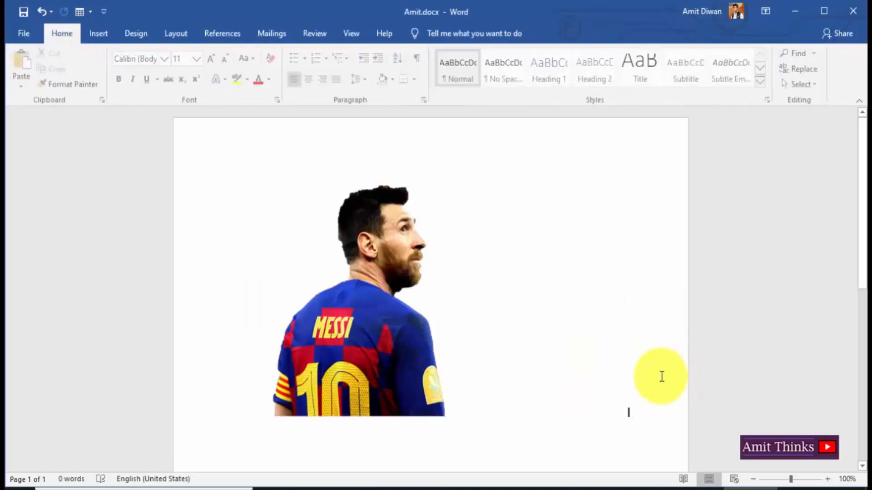
pyautogui.click(442, 340)
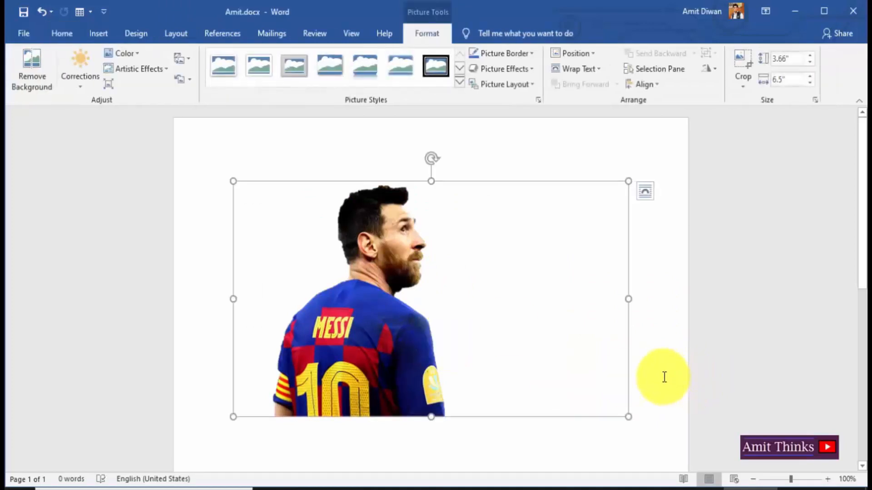
pyautogui.click(663, 378)
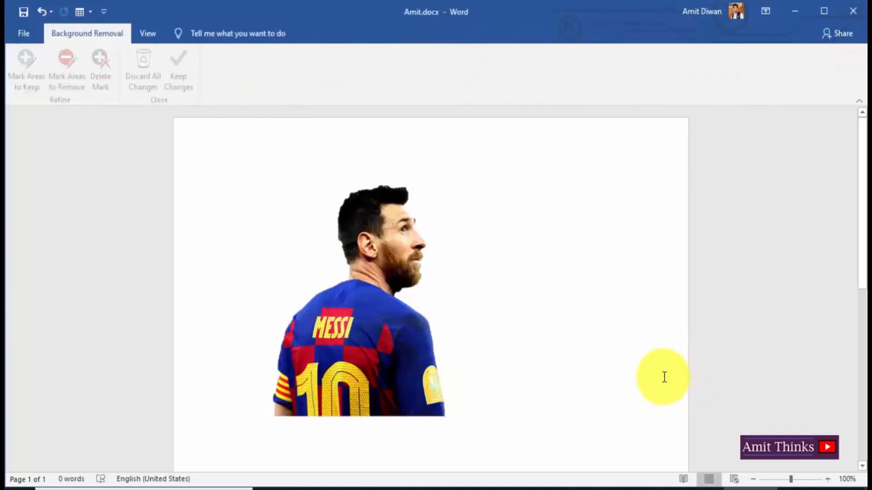
# Undo the background removal on the picture and select the picture again.
pyautogui.hotkey('ctrl', 'z')
pyautogui.hotkey('ctrl', 'z')
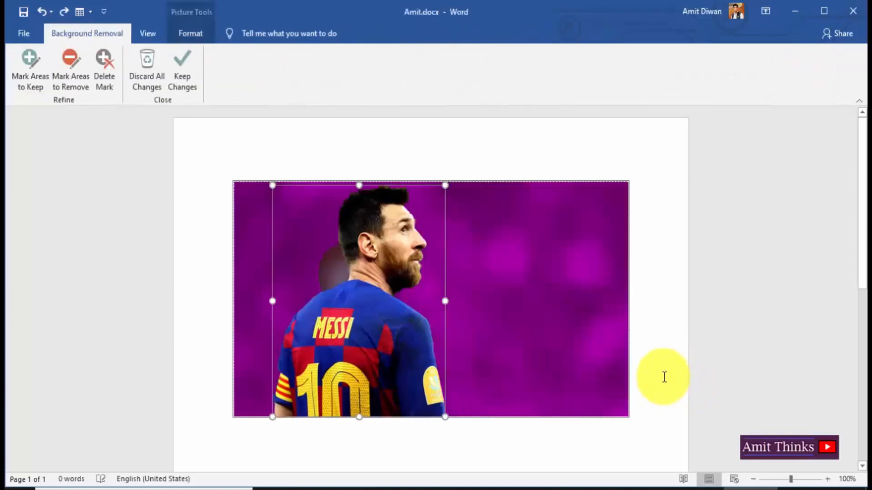
pyautogui.click(475, 298)
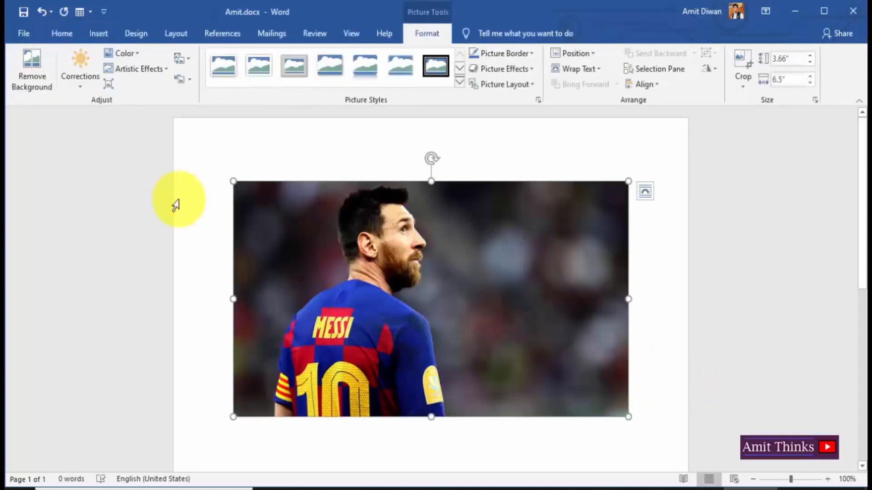
# Try the Brightness: +40% Contrast: +40% correction on the picture, and undo it.
pyautogui.click(81, 90)
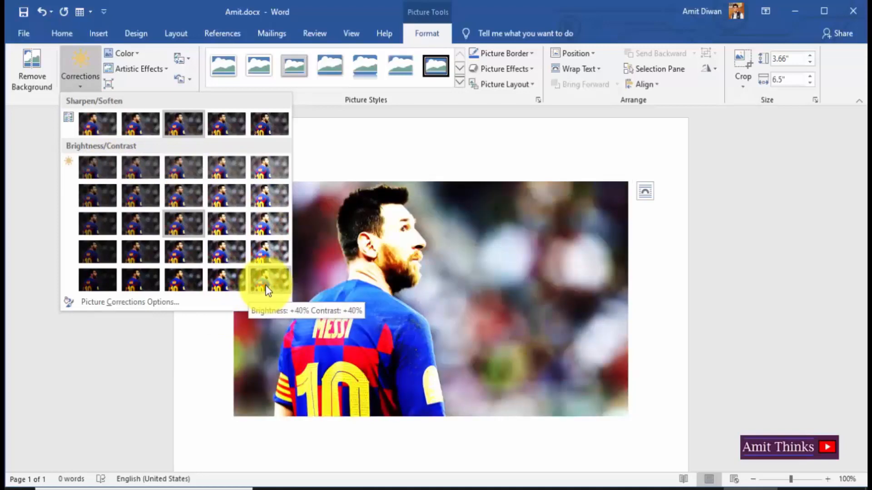
pyautogui.click(267, 290)
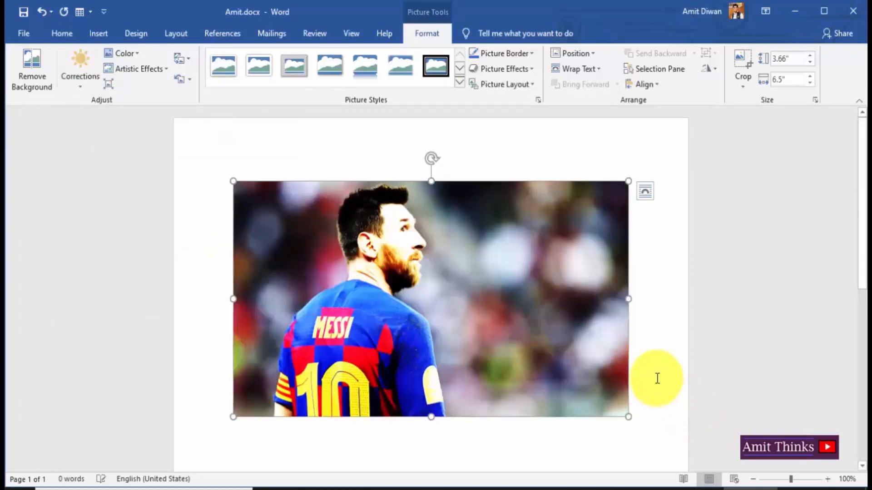
pyautogui.click(657, 378)
pyautogui.hotkey('ctrl', 'z')
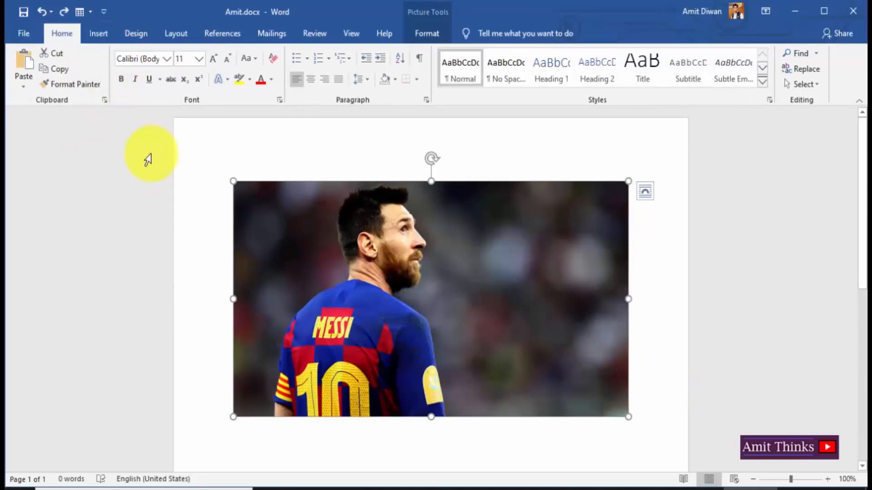
# Try the Brightness: -40% Contrast: +20% correction on the picture, and undo it.
pyautogui.click(433, 32)
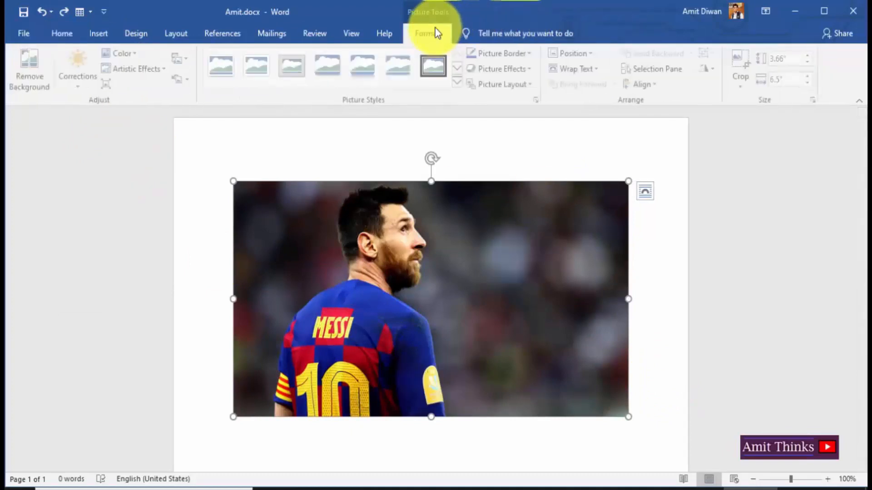
pyautogui.click(81, 81)
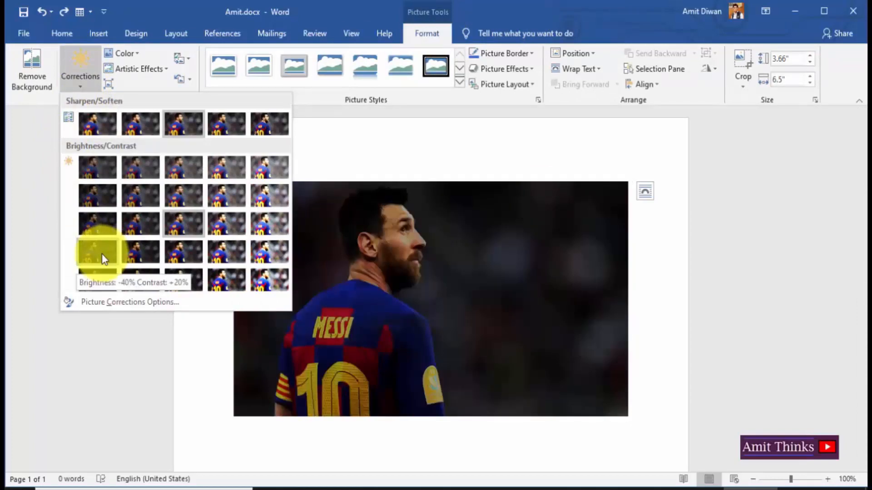
pyautogui.click(102, 254)
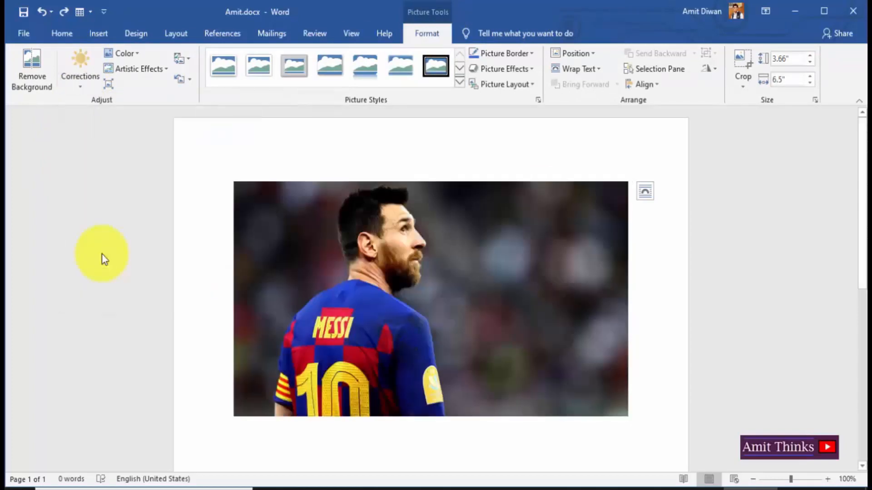
pyautogui.click(668, 401)
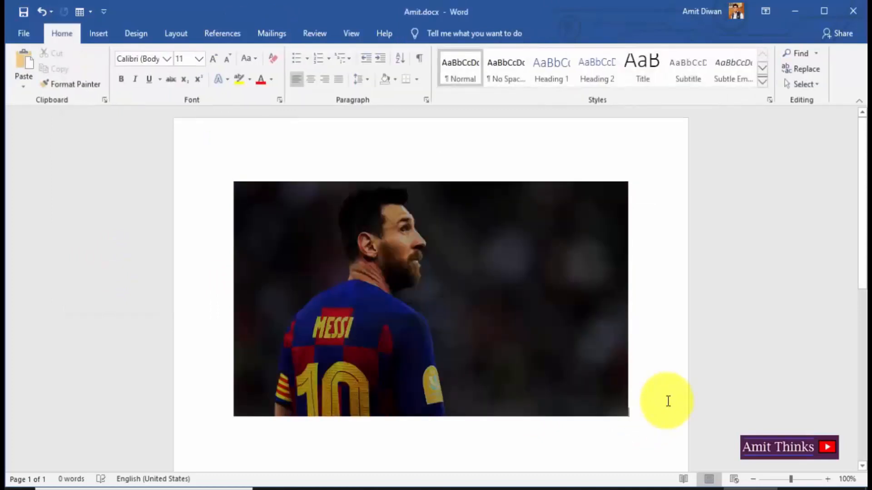
pyautogui.hotkey('ctrl', 'z')
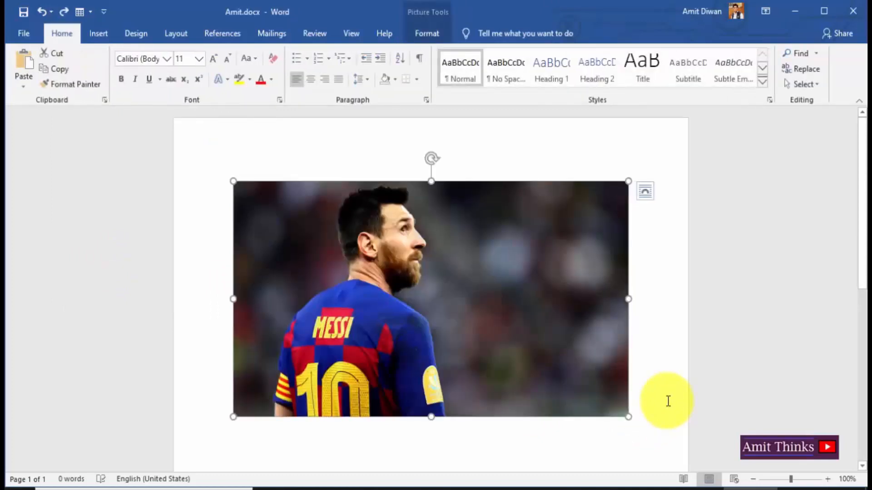
# Preview the selected picture's color saturation, color tone and recolor presets, and review the detailed Picture Color options.
pyautogui.click(668, 401)
pyautogui.click(351, 292)
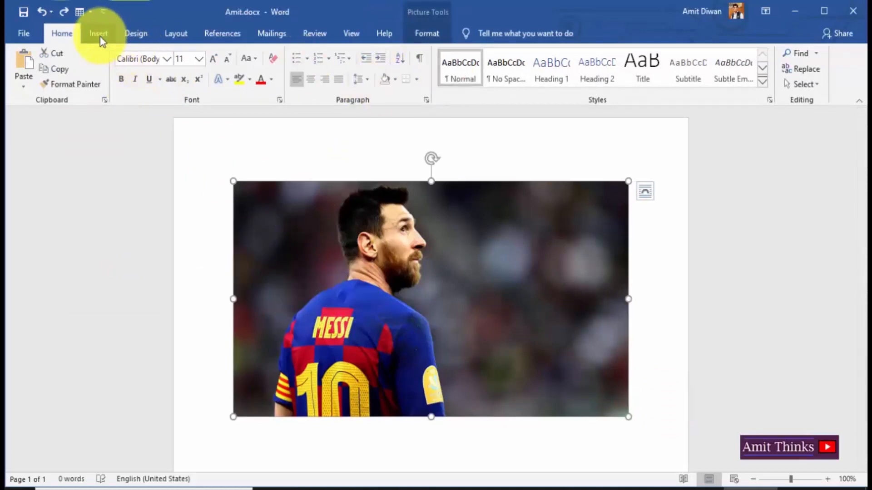
pyautogui.click(429, 35)
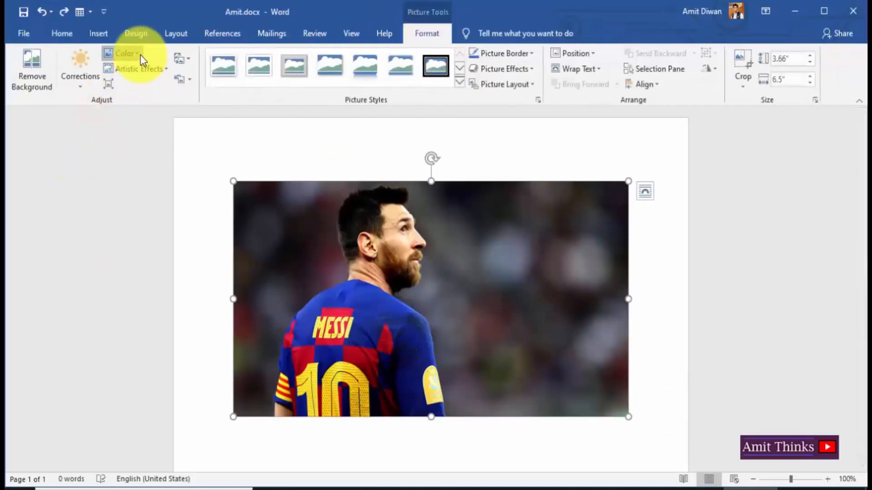
pyautogui.click(141, 55)
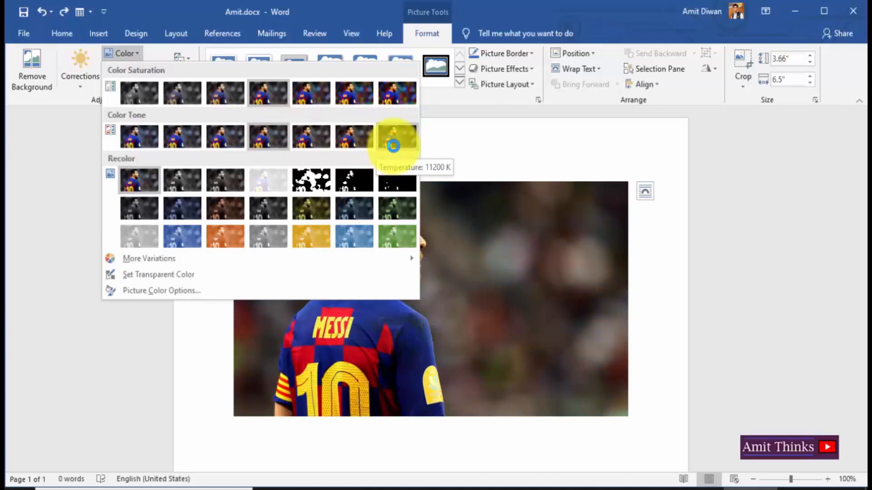
pyautogui.click(195, 291)
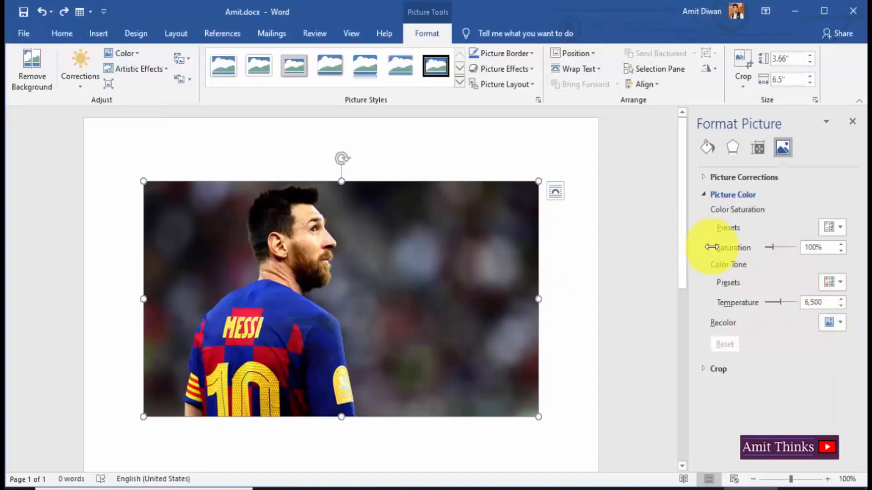
pyautogui.click(852, 122)
pyautogui.click(132, 54)
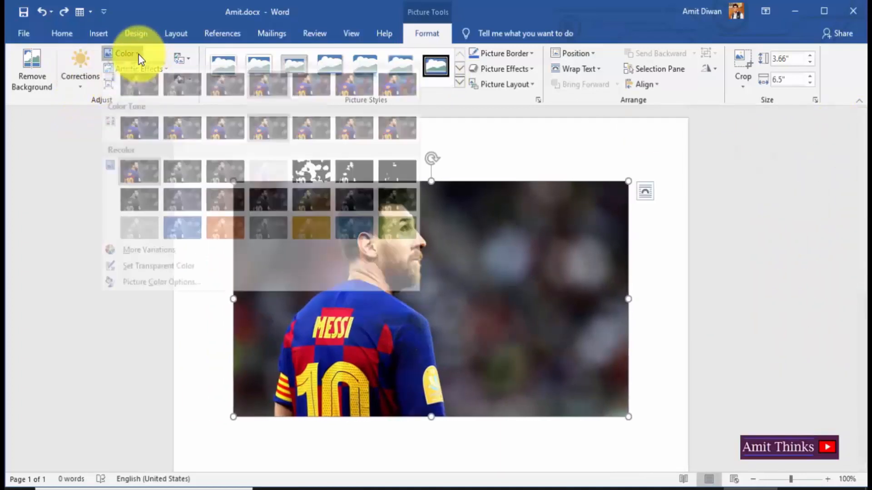
pyautogui.click(154, 13)
# Try the Line Drawing artistic effect on the picture, and undo it.
pyautogui.click(162, 73)
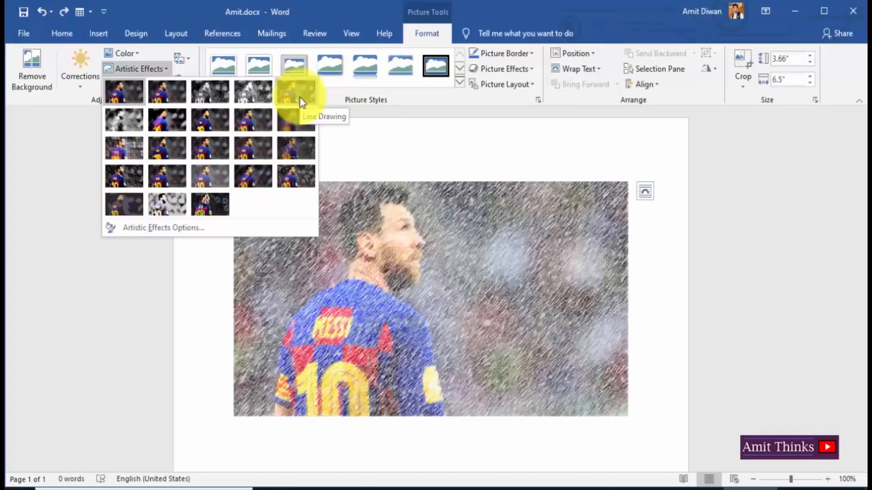
pyautogui.click(300, 103)
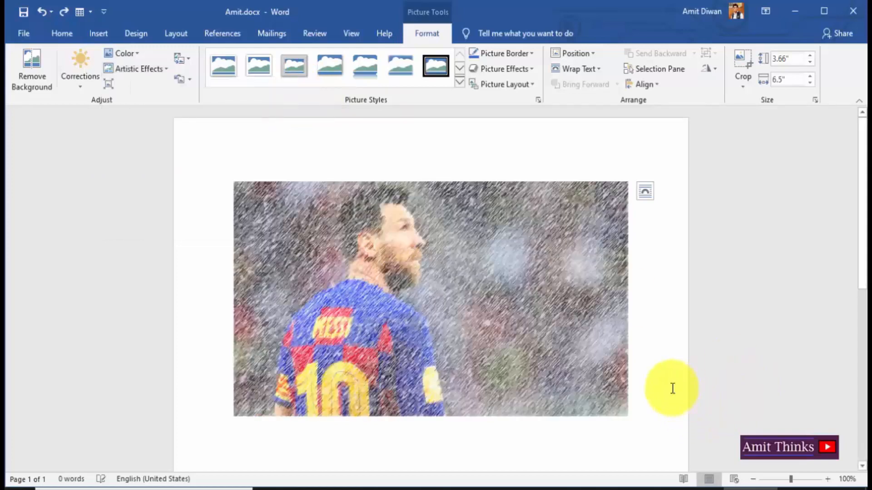
pyautogui.hotkey('ctrl', 'z')
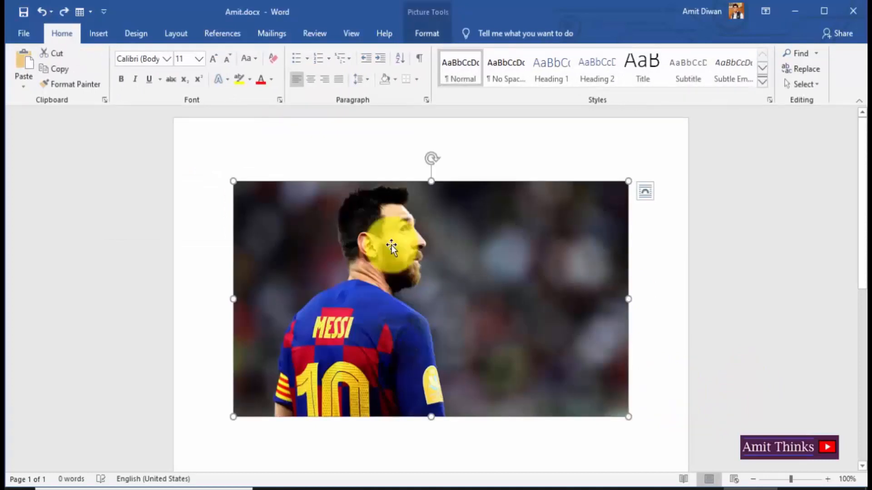
# Try the Rotated, White picture style on the picture, and undo it.
pyautogui.click(431, 40)
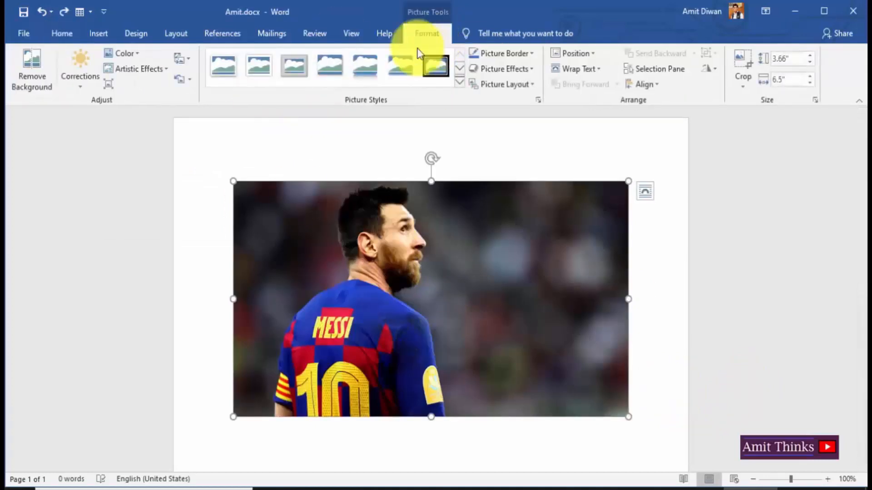
pyautogui.click(460, 83)
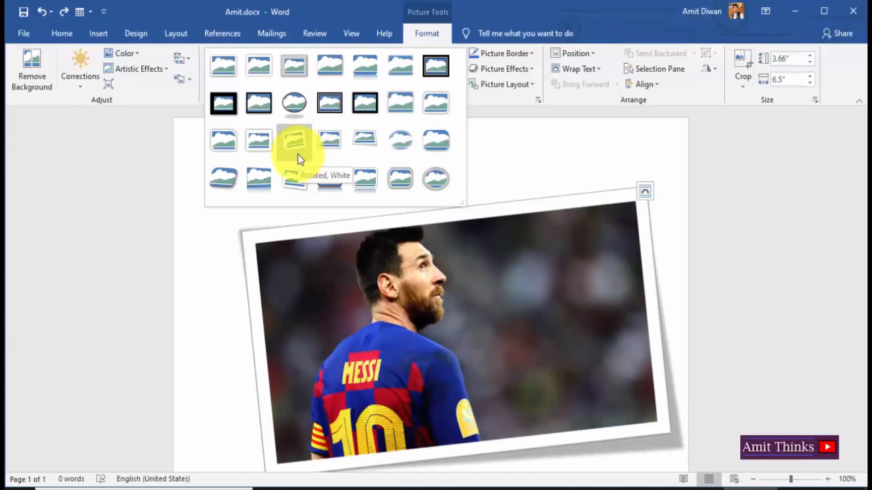
pyautogui.click(297, 154)
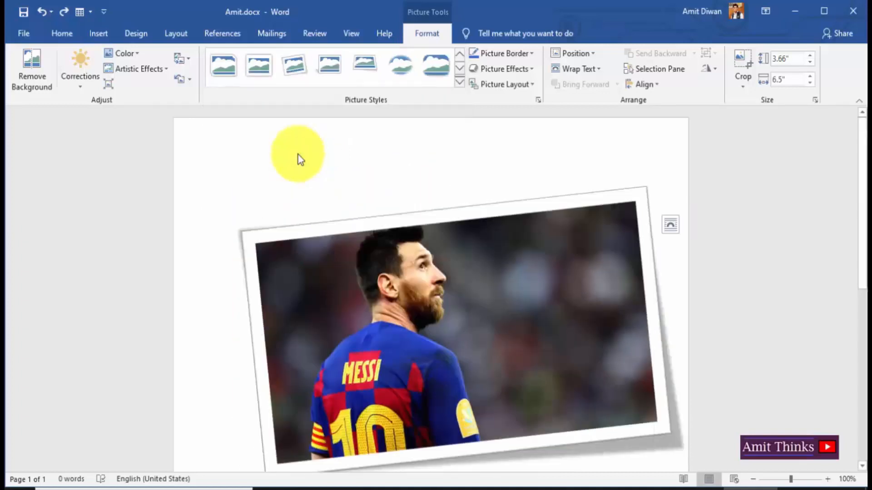
pyautogui.click(690, 350)
pyautogui.scroll(-1, 690, 349)
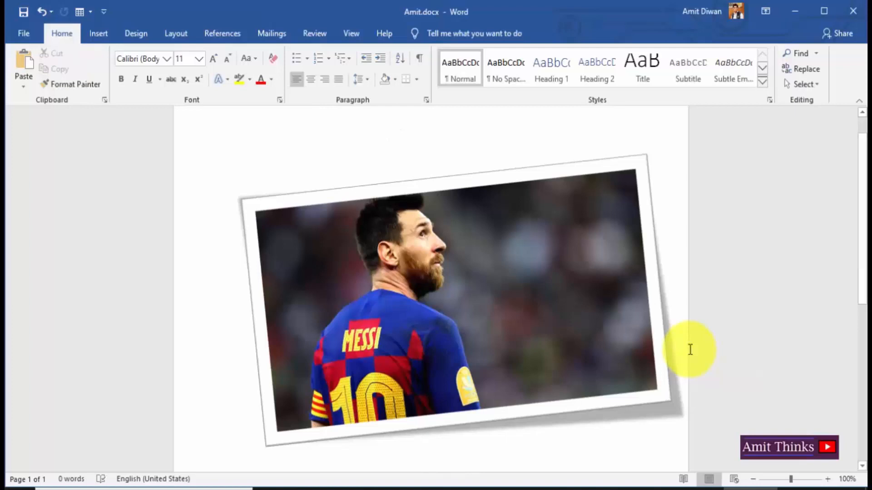
pyautogui.hotkey('ctrl', 'z')
pyautogui.click(677, 338)
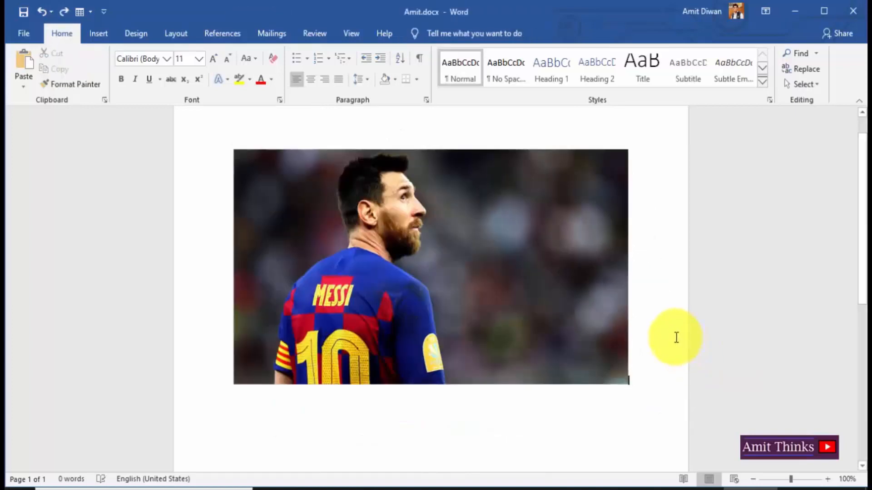
# Add a border to the picture in the gold theme color with a weight of 6 pt.
pyautogui.click(531, 292)
pyautogui.click(423, 33)
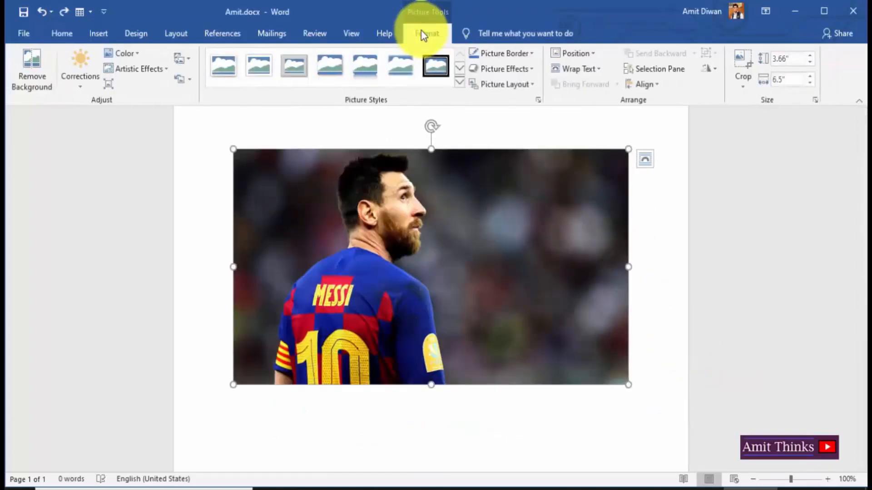
pyautogui.click(530, 54)
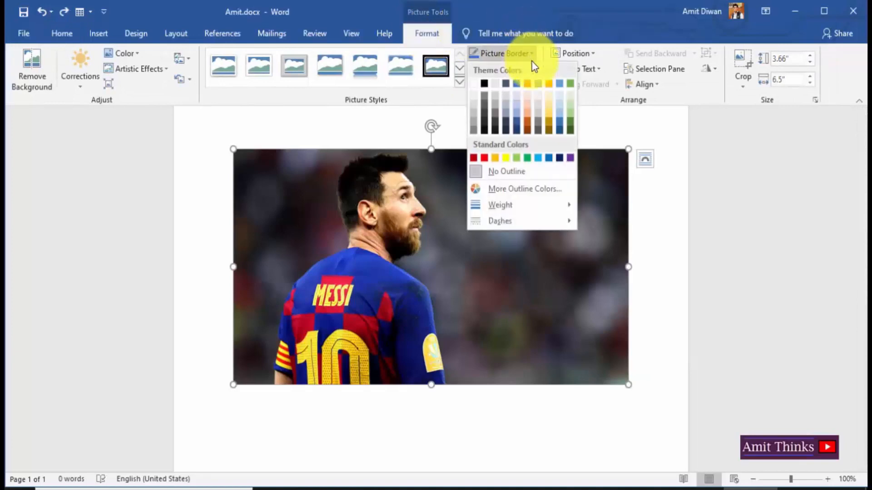
pyautogui.click(549, 84)
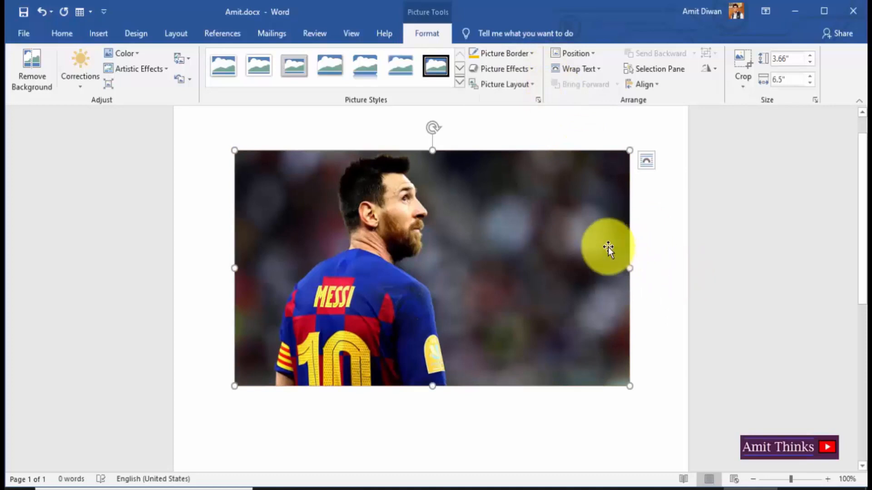
pyautogui.click(527, 53)
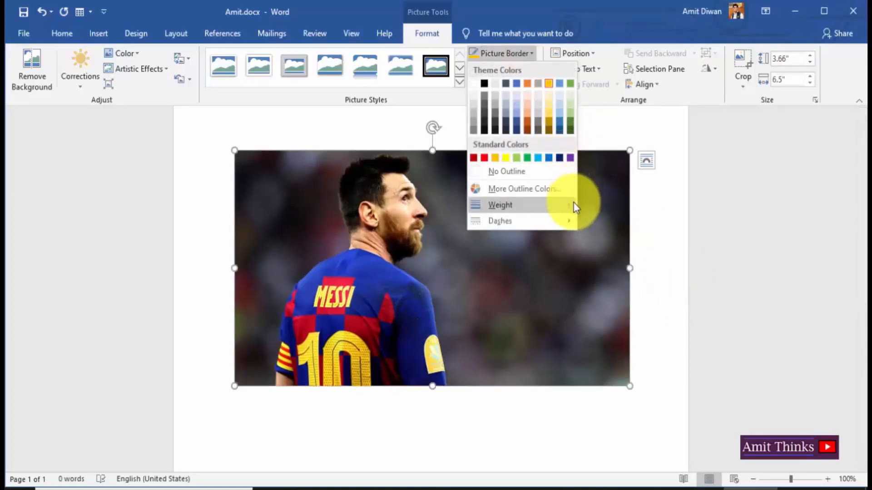
pyautogui.moveTo(573, 203)
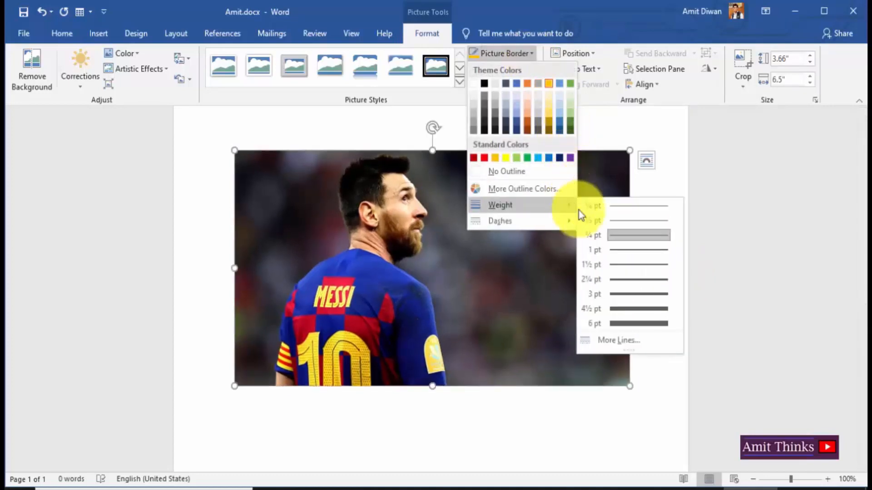
pyautogui.click(645, 328)
pyautogui.click(662, 375)
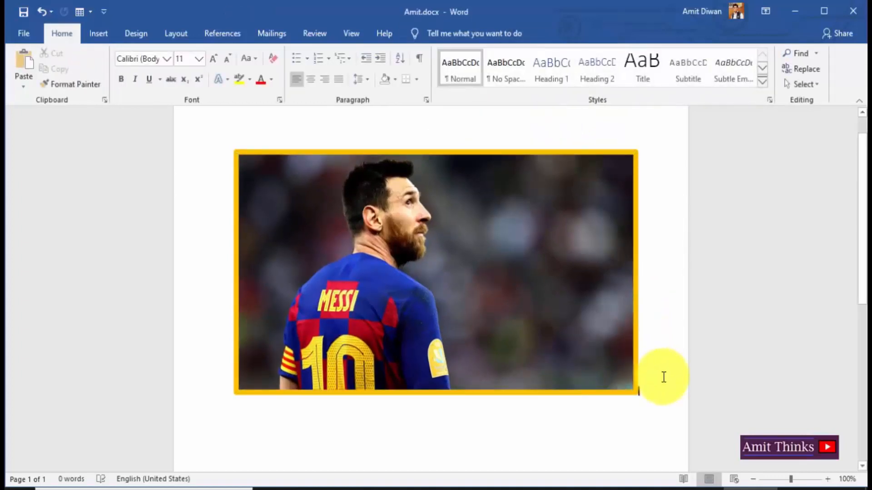
# Change the gold picture border's line style to long dashes.
pyautogui.click(604, 315)
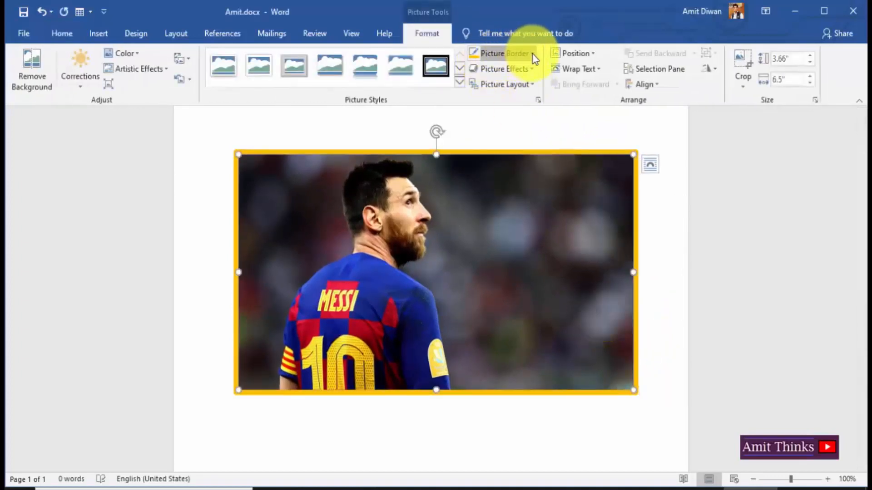
pyautogui.click(532, 55)
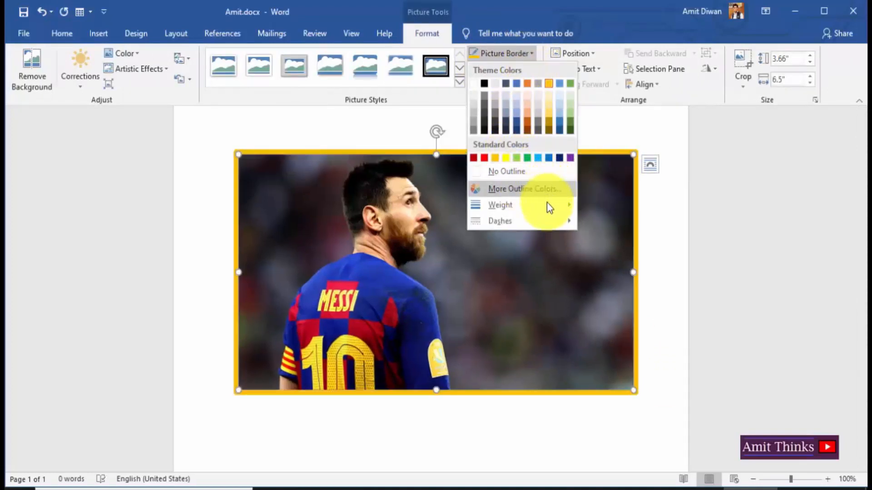
pyautogui.moveTo(549, 220)
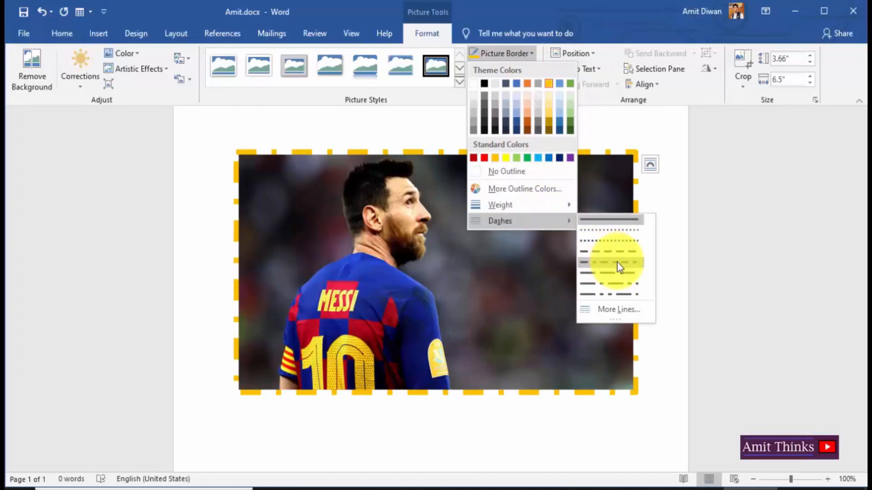
pyautogui.click(621, 277)
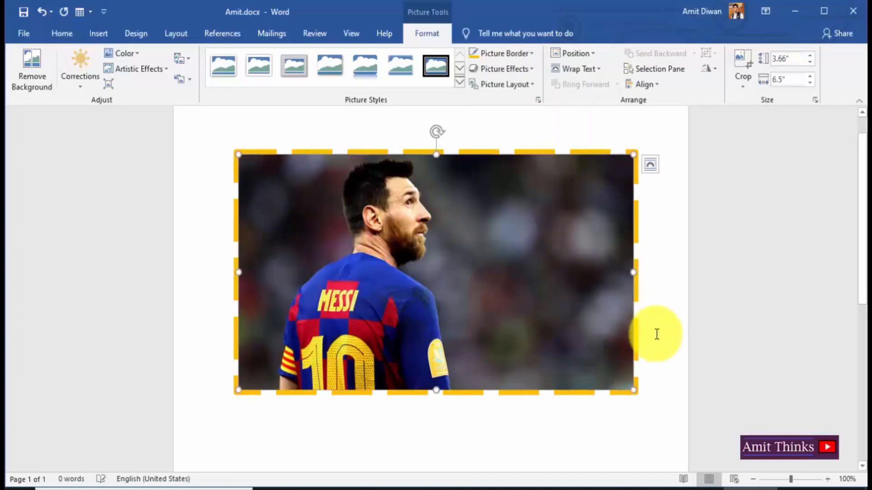
pyautogui.click(661, 342)
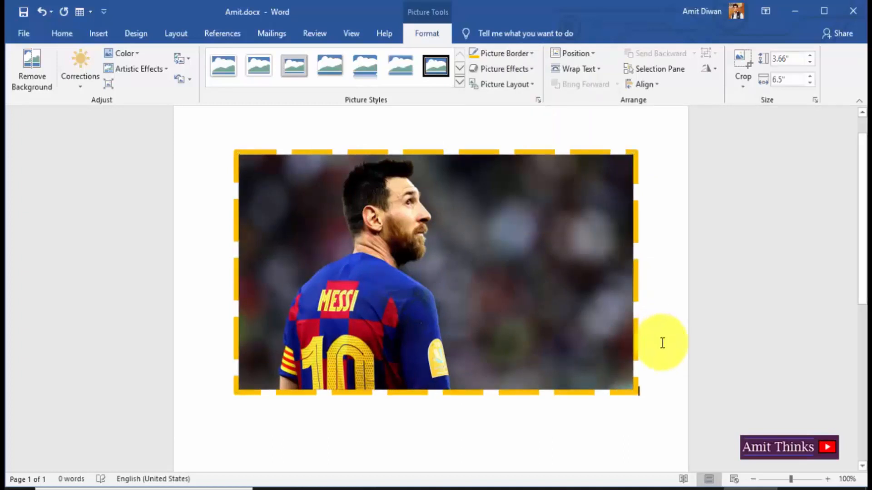
# Preview the available picture layouts on the picture, including Titled Picture Blocks, and close the gallery without applying one.
pyautogui.click(563, 294)
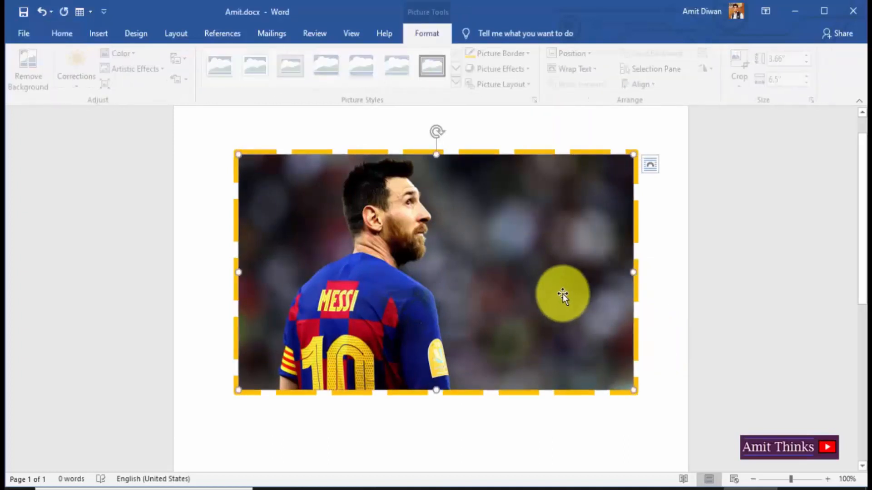
pyautogui.click(536, 86)
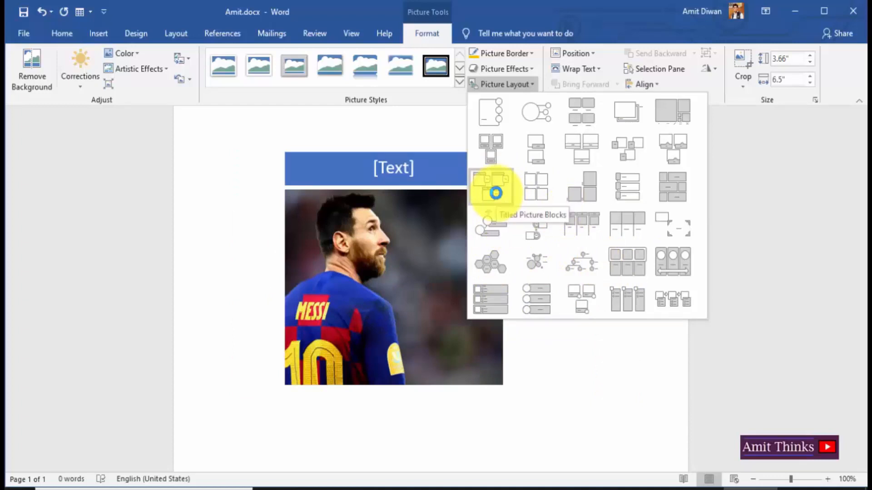
pyautogui.click(670, 401)
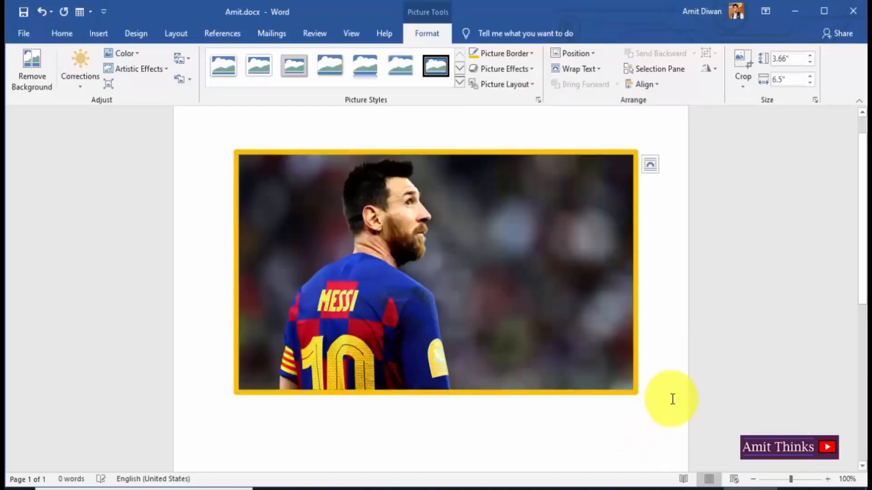
# Undo the gold border on the picture and preview the available picture positions without applying one.
pyautogui.click(672, 400)
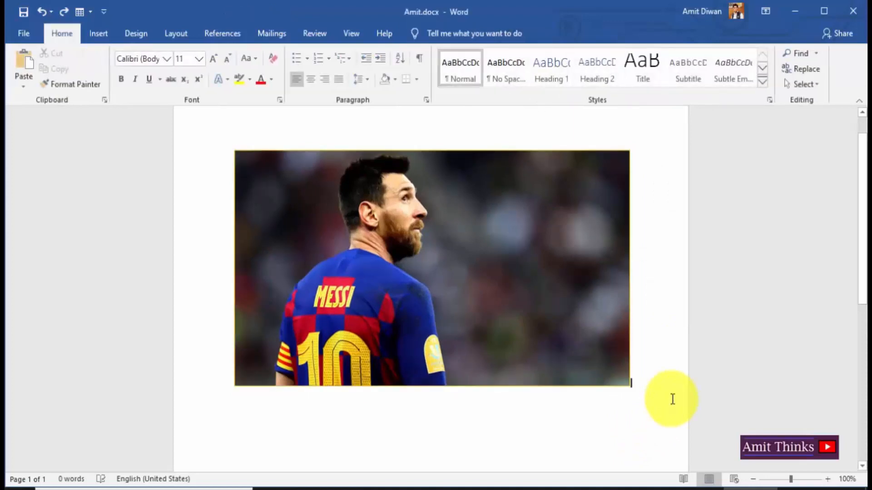
pyautogui.click(472, 187)
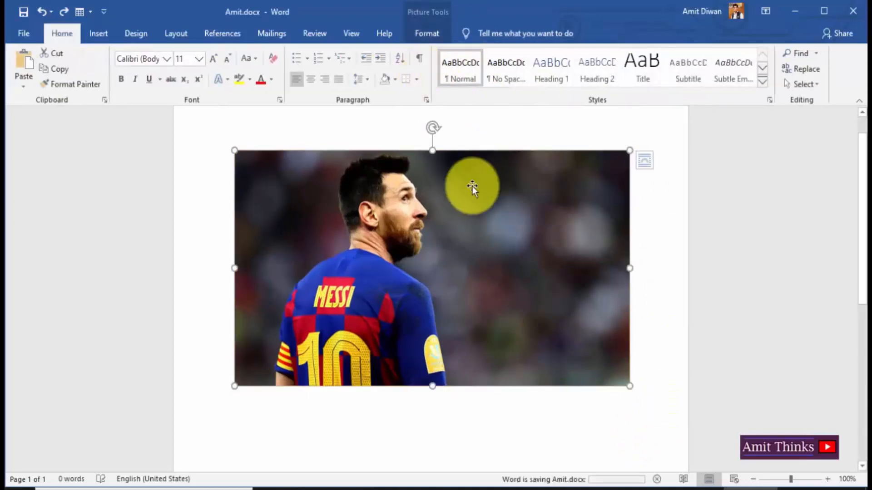
pyautogui.click(436, 33)
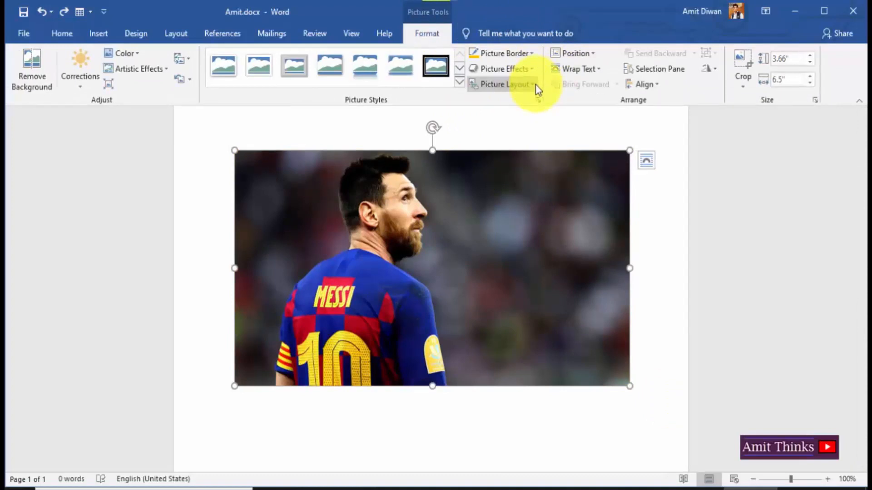
pyautogui.click(592, 54)
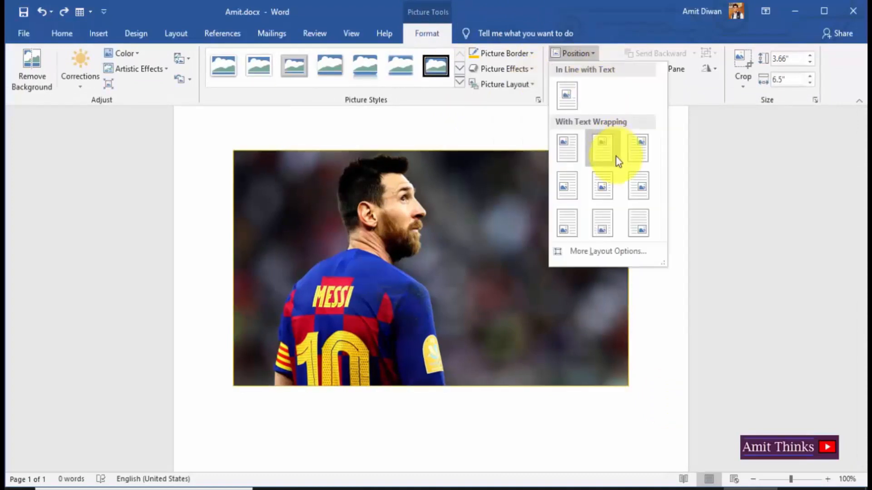
pyautogui.click(623, 9)
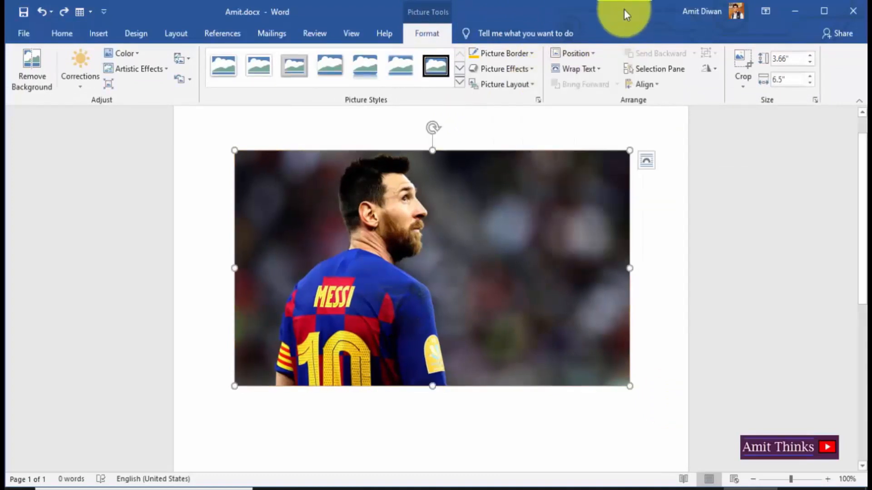
# Crop away roughly the right third of the picture, undo the crop, and leave crop mode.
pyautogui.click(743, 86)
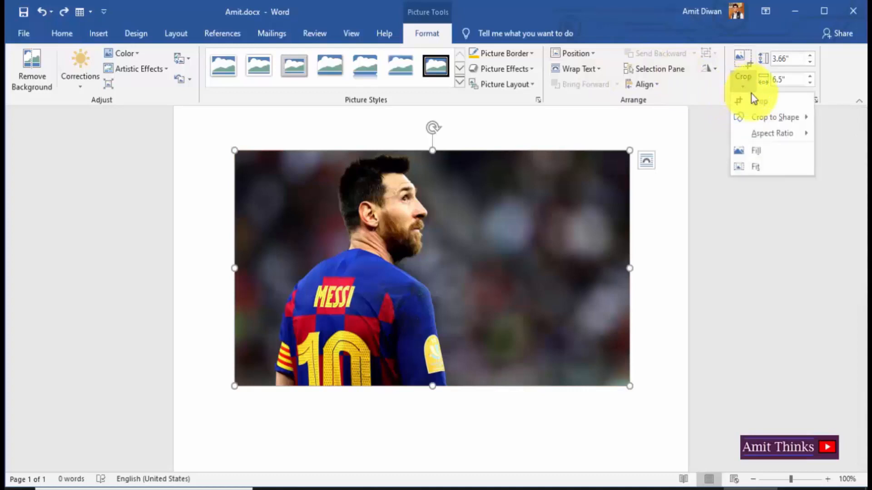
pyautogui.click(754, 100)
pyautogui.moveTo(629, 267); pyautogui.dragTo(498, 269)
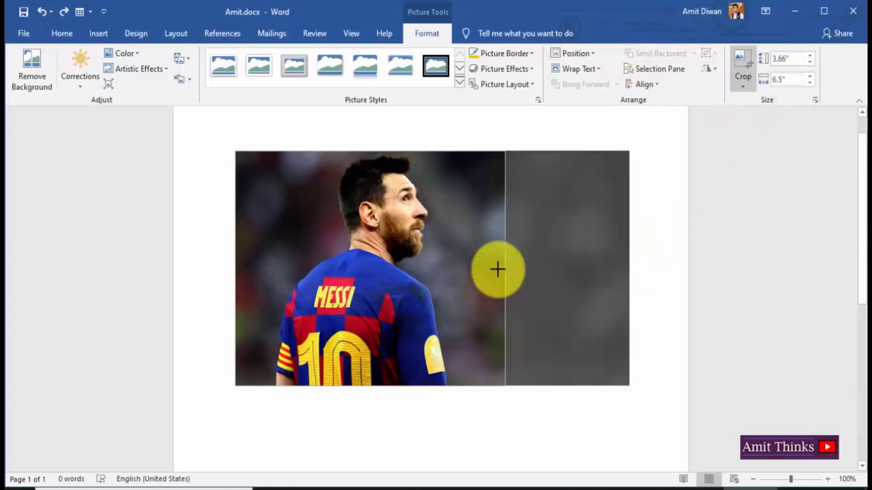
pyautogui.click(664, 353)
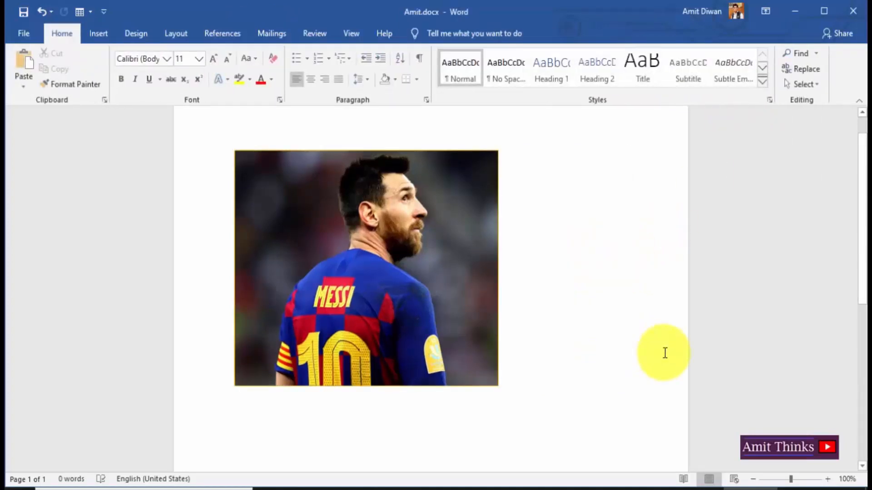
pyautogui.hotkey('ctrl', 'z')
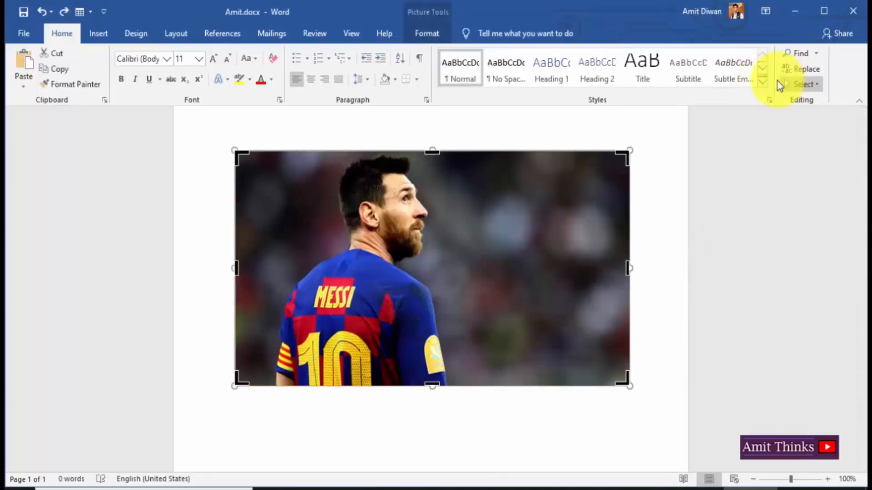
pyautogui.click(443, 39)
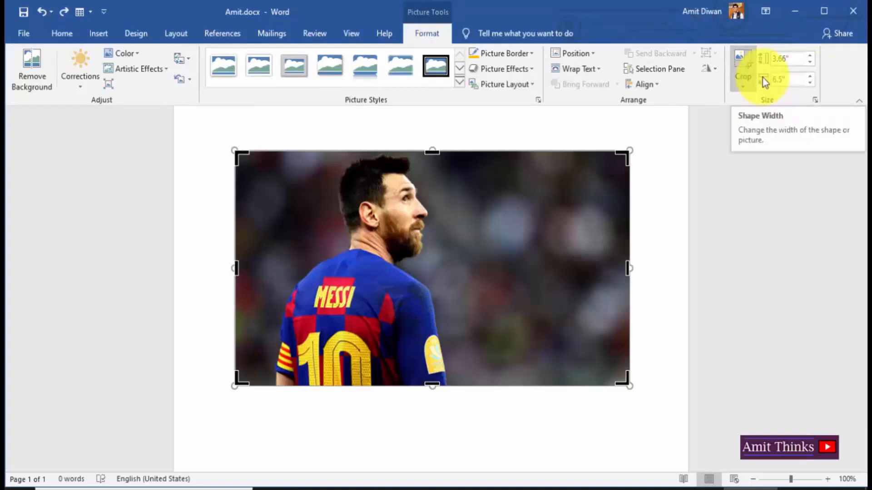
pyautogui.click(675, 256)
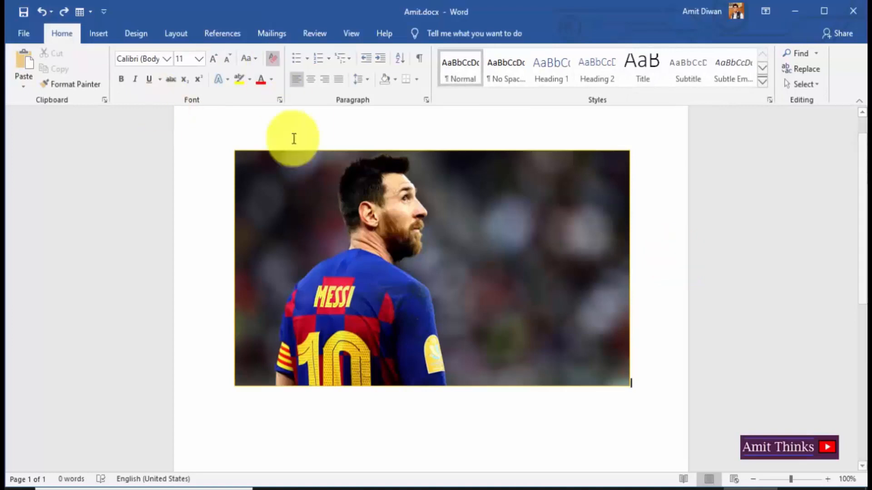
# Apply the milder of the two soften corrections to the picture.
pyautogui.click(388, 249)
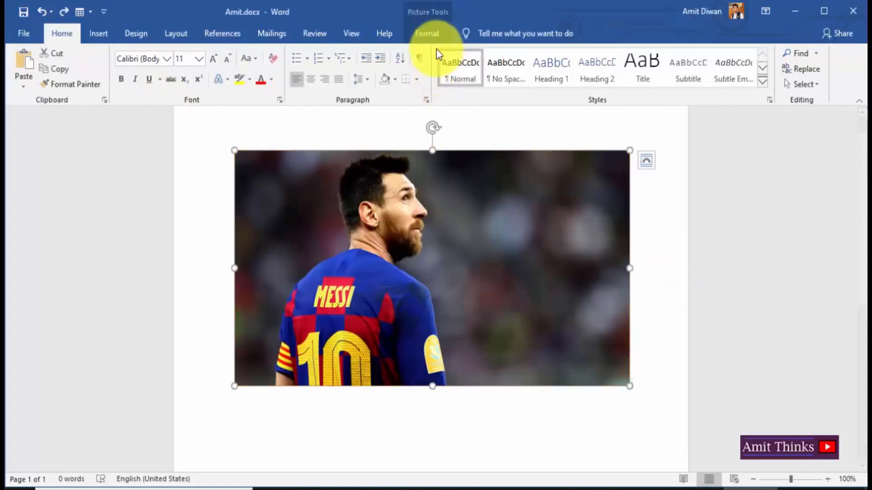
pyautogui.click(433, 38)
pyautogui.click(81, 86)
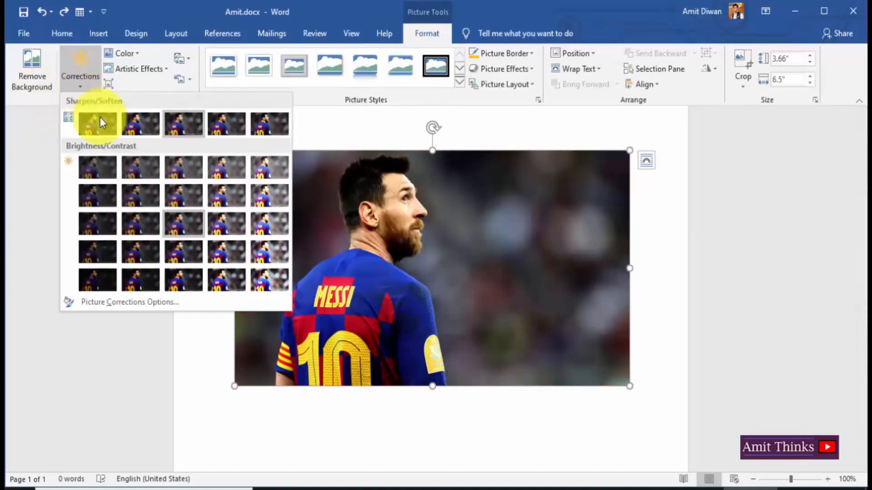
pyautogui.click(141, 130)
pyautogui.click(657, 279)
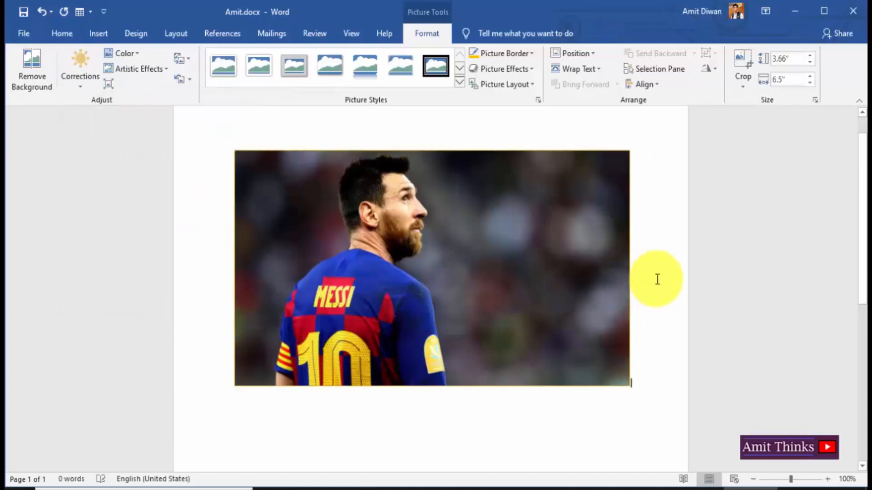
# Try the light blue recolor variation on the picture, and undo it.
pyautogui.click(391, 238)
pyautogui.click(137, 55)
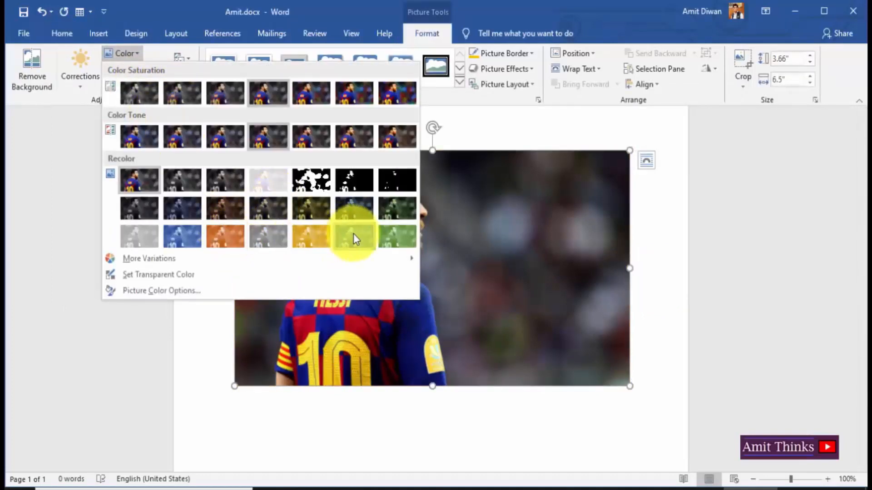
pyautogui.click(353, 234)
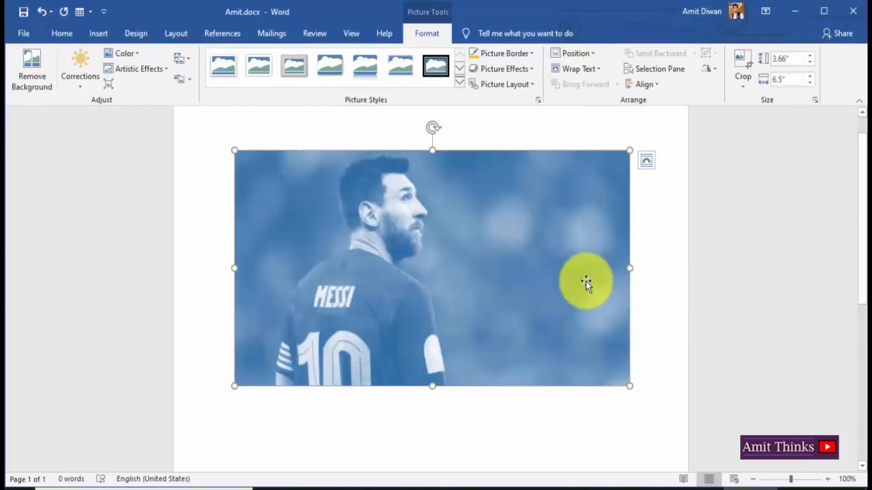
pyautogui.hotkey('ctrl', 'z')
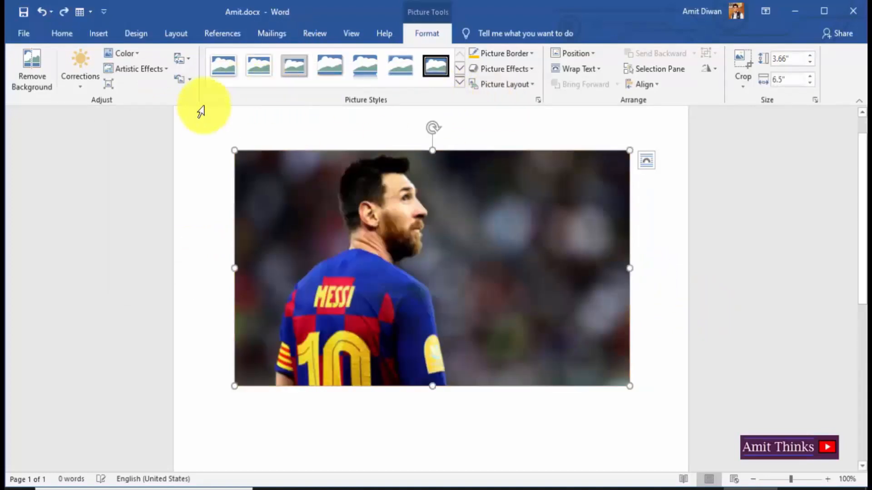
# Apply the coolest color tone to the picture.
pyautogui.click(125, 54)
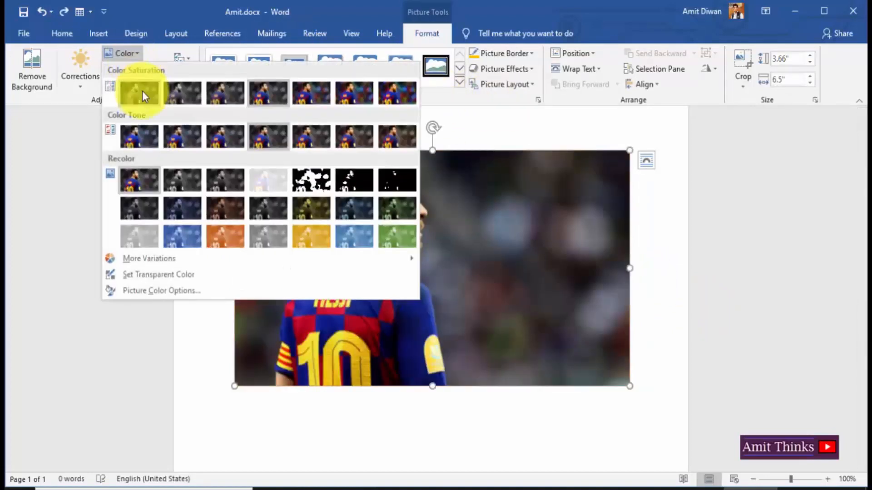
pyautogui.click(144, 137)
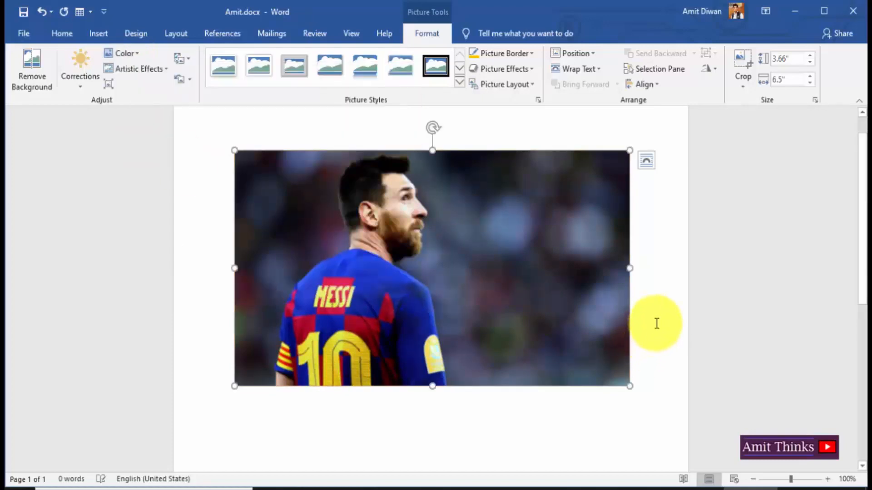
pyautogui.click(657, 324)
# Apply the black reflected bevel picture style to the picture and set its border to the gold theme color.
pyautogui.click(426, 292)
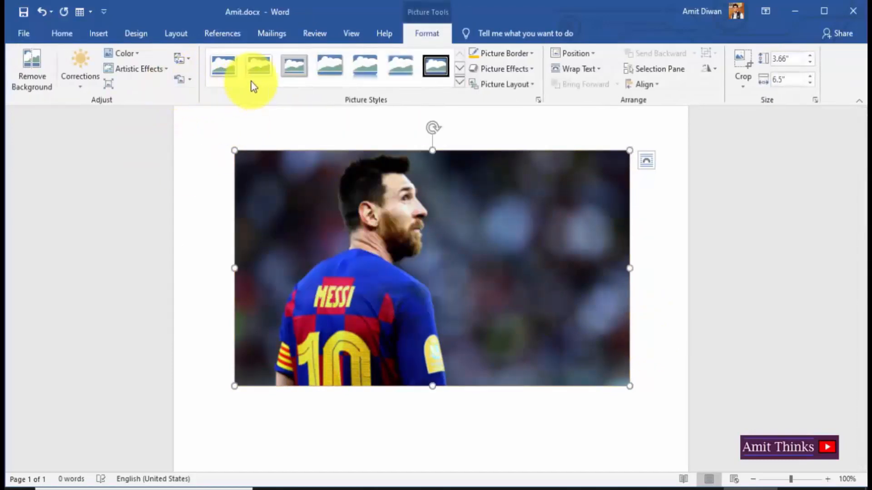
pyautogui.click(459, 82)
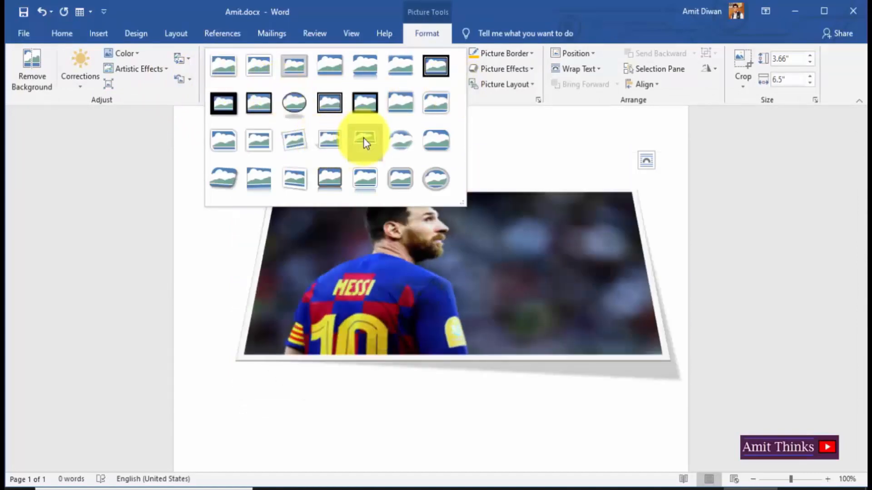
pyautogui.click(339, 173)
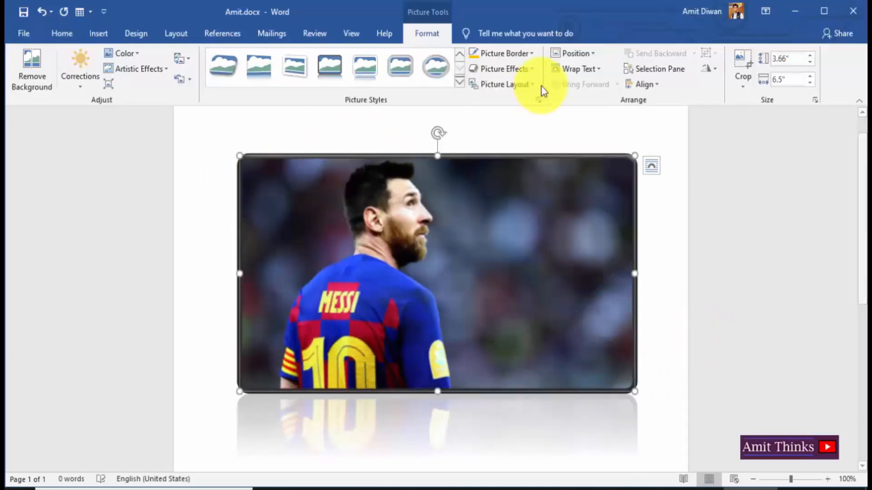
pyautogui.click(531, 54)
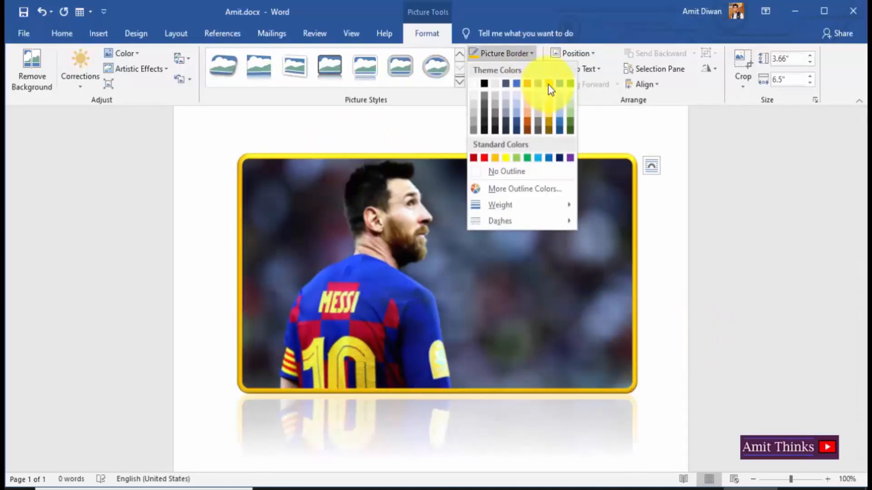
pyautogui.click(548, 84)
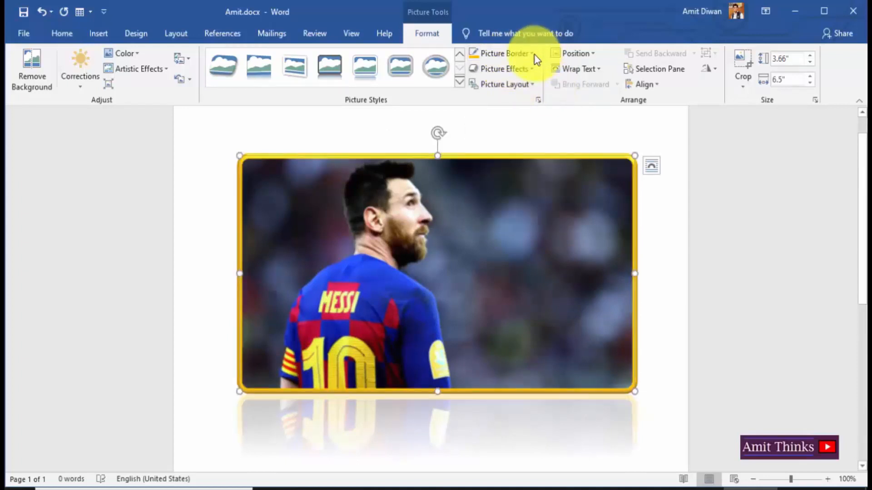
# Look through the shadow and reflection effects, and apply a light blue glow from the second row of glow variations to the picture.
pyautogui.click(532, 71)
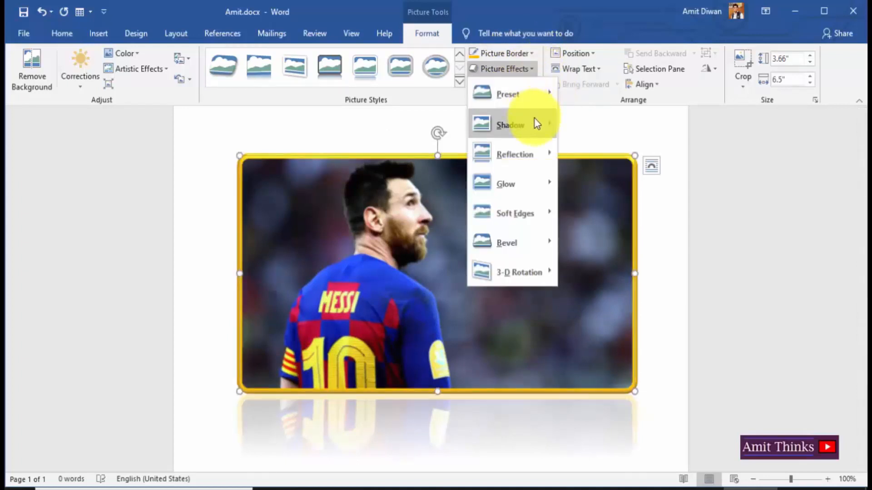
pyautogui.moveTo(536, 123)
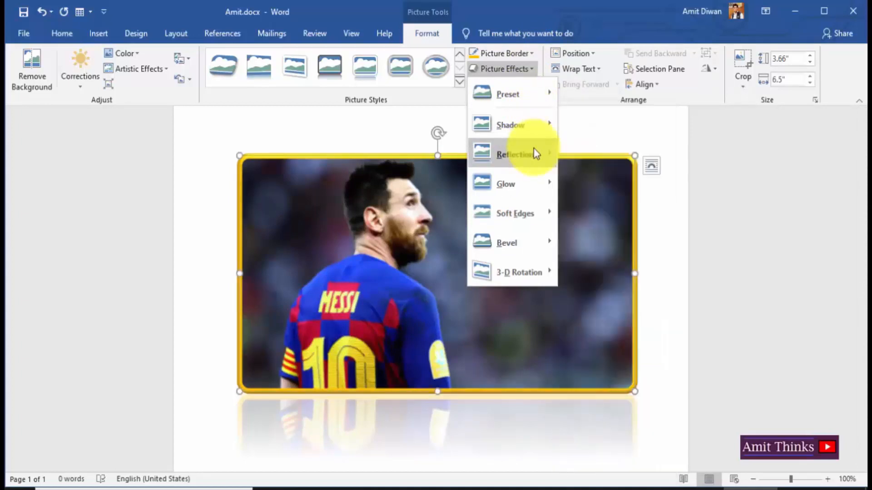
pyautogui.moveTo(536, 154)
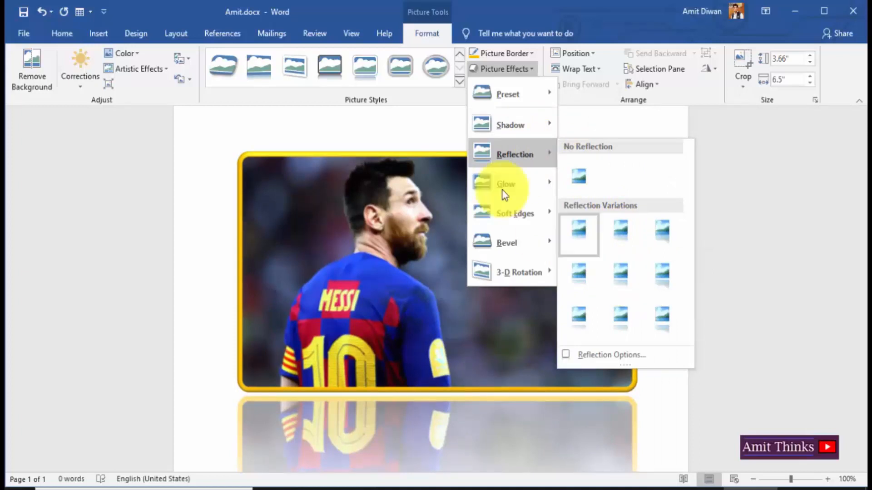
pyautogui.moveTo(520, 194)
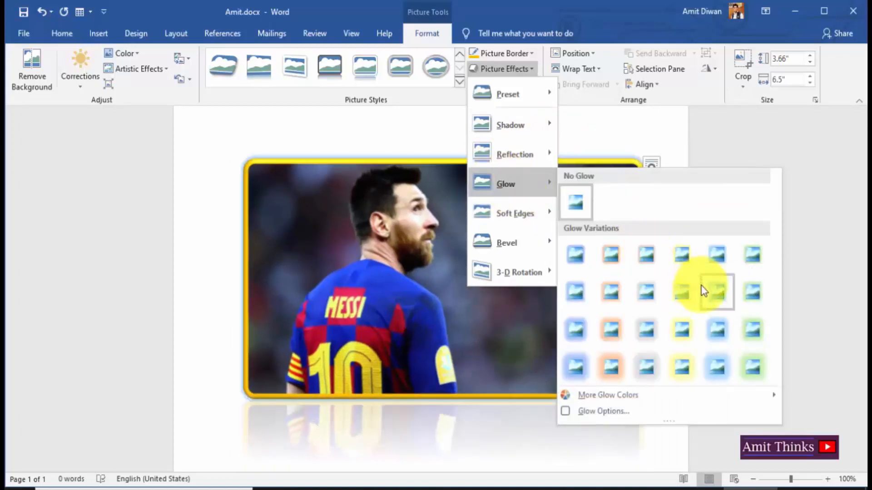
pyautogui.click(700, 285)
# Preview the preset picture effects, including Preset 5, and apply the first preset to the picture.
pyautogui.click(518, 71)
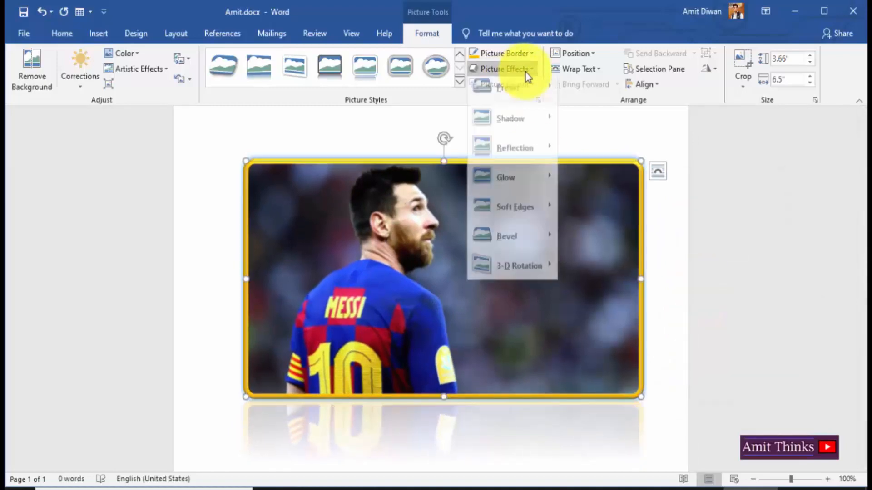
pyautogui.moveTo(528, 93)
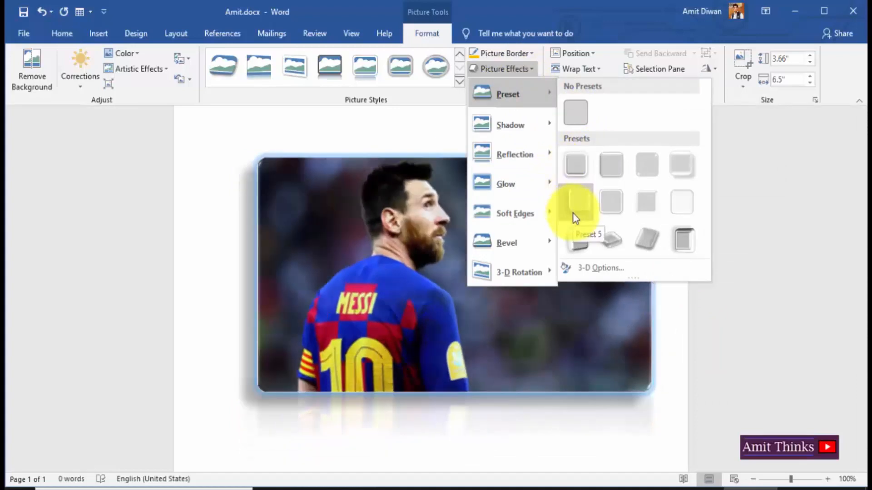
pyautogui.click(584, 162)
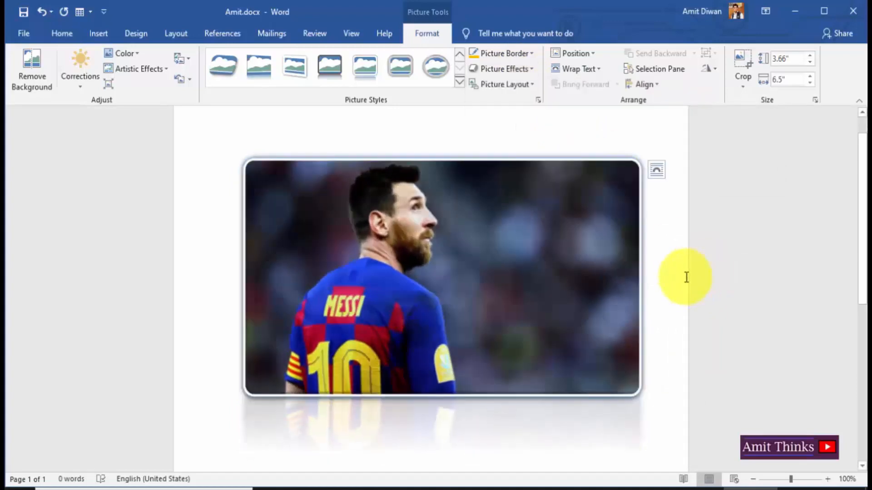
pyautogui.click(679, 279)
# Crop the picture to the rectangle shape with two diagonally opposite corners snipped.
pyautogui.click(613, 280)
pyautogui.click(742, 83)
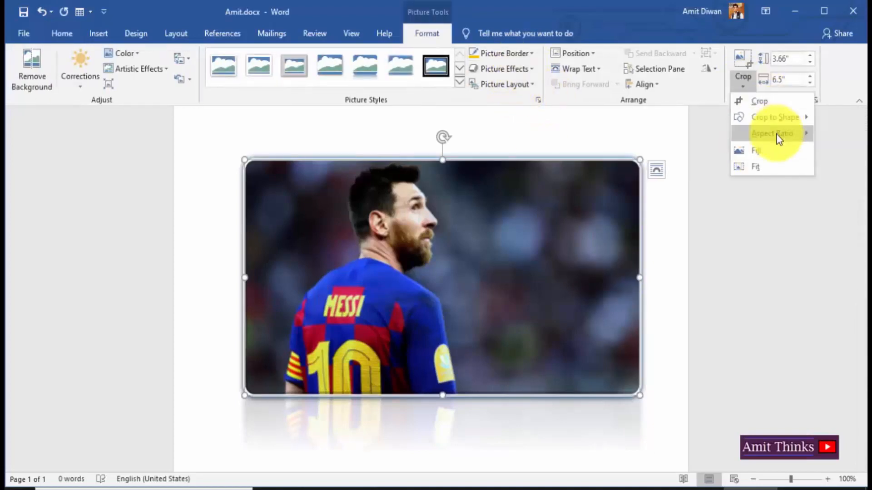
pyautogui.moveTo(766, 119)
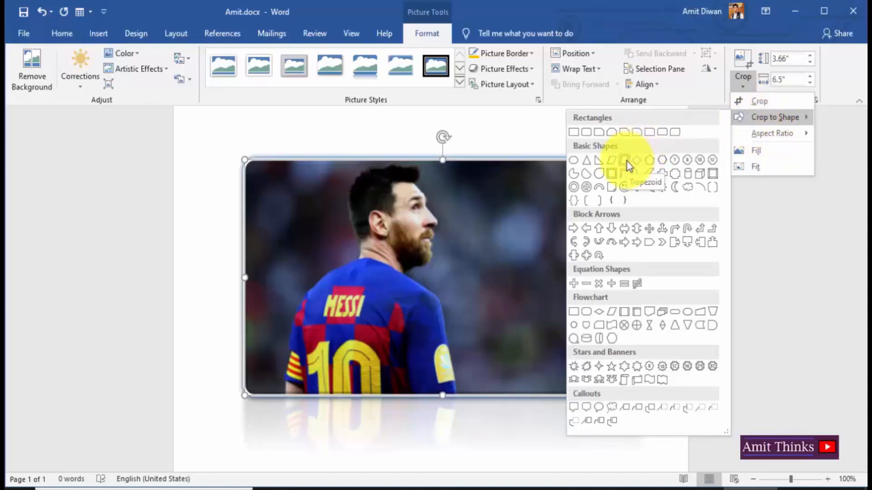
pyautogui.click(625, 131)
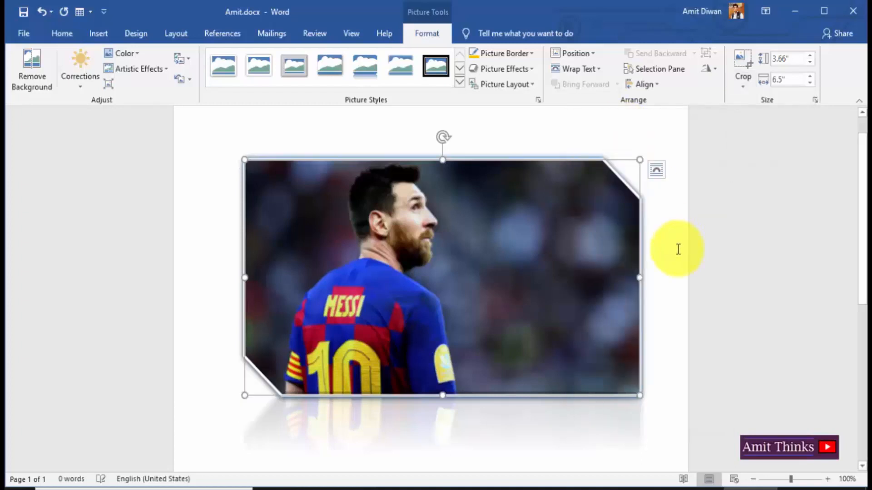
pyautogui.click(680, 296)
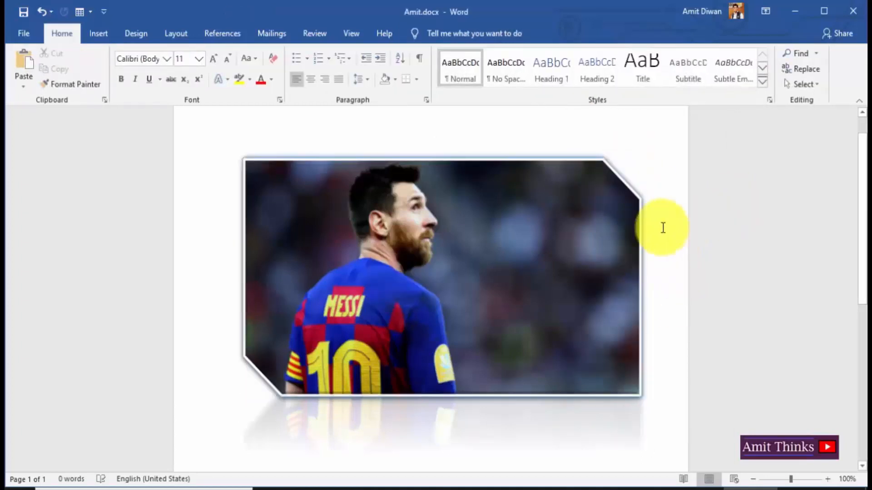
# Crop the picture's right side inward to a width of about 4.81 inches, keeping the player in view.
pyautogui.click(606, 247)
pyautogui.click(745, 87)
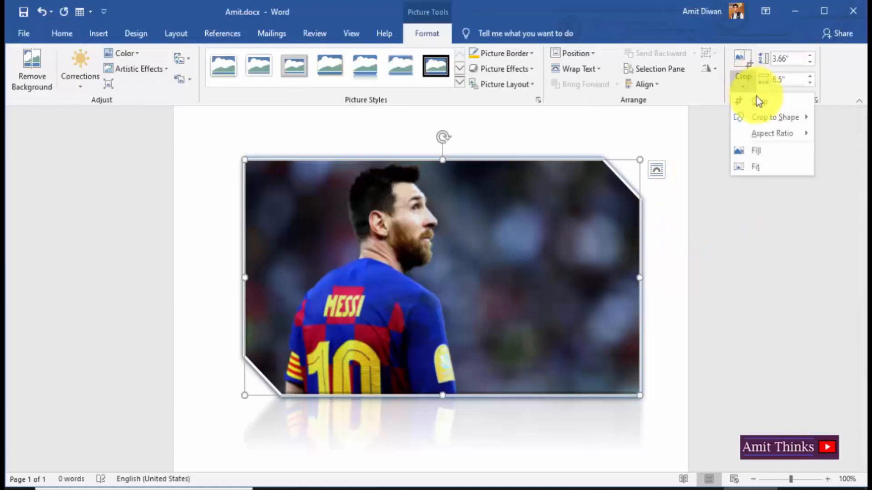
pyautogui.click(757, 99)
pyautogui.moveTo(638, 279); pyautogui.dragTo(535, 268)
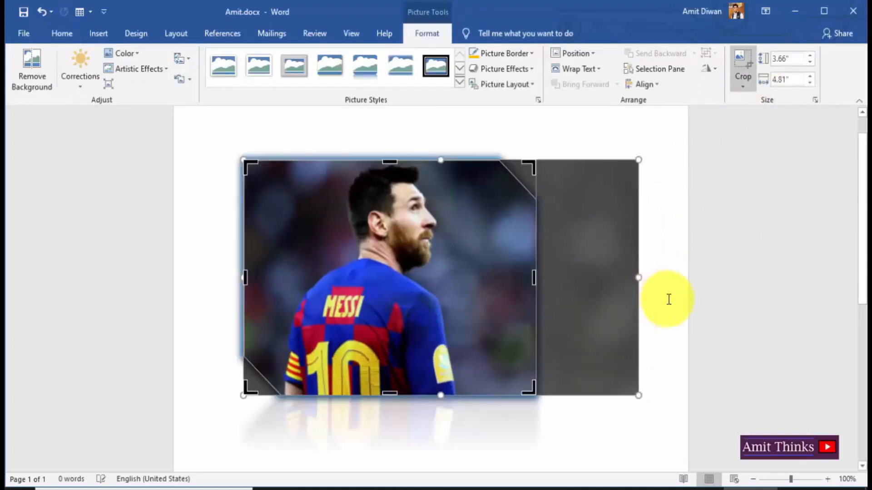
pyautogui.click(668, 298)
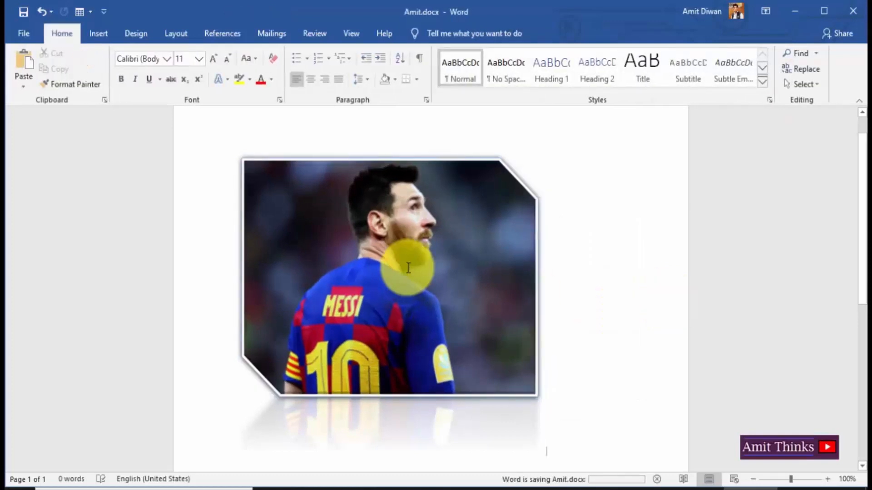
# Delete the cropped picture and insert the original football player picture from file again.
pyautogui.click(440, 240)
pyautogui.press('Delete')
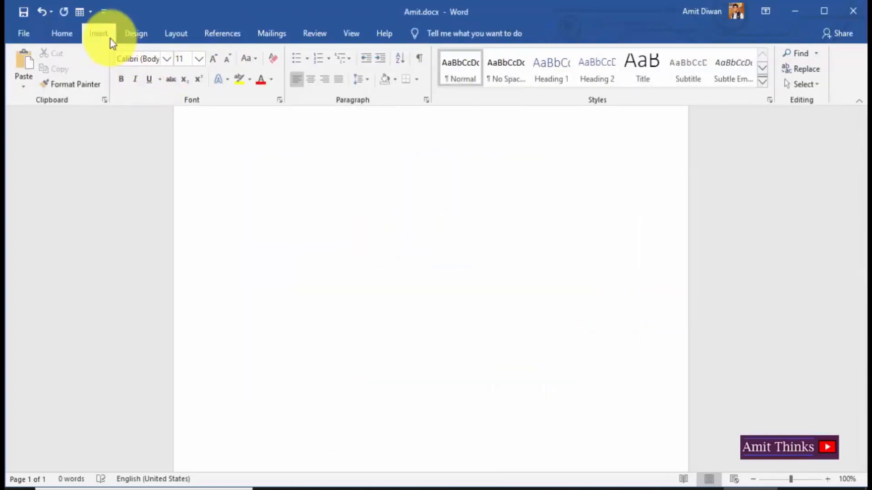
pyautogui.click(98, 34)
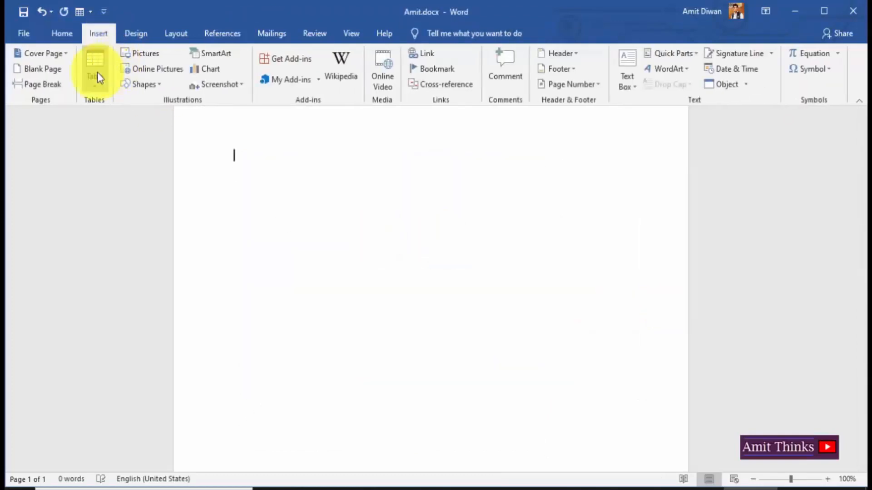
pyautogui.click(139, 52)
pyautogui.doubleClick(160, 92)
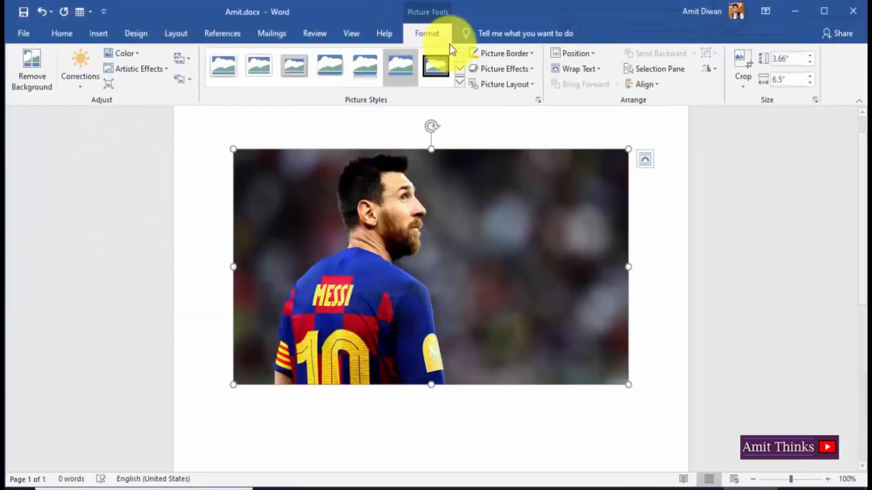
# Remove the picture's background, fitting the selection area around the whole player from hair to lower picture edge, and keep the changes.
pyautogui.click(40, 73)
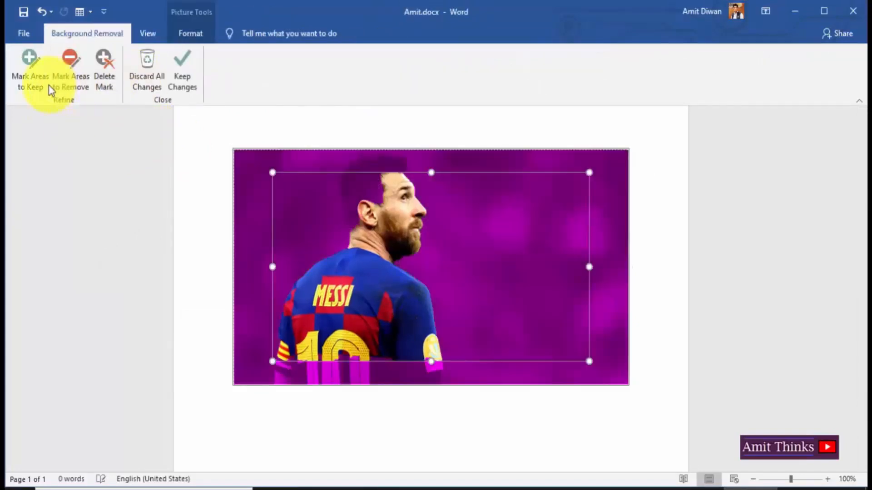
pyautogui.click(31, 81)
pyautogui.moveTo(589, 269); pyautogui.dragTo(448, 275)
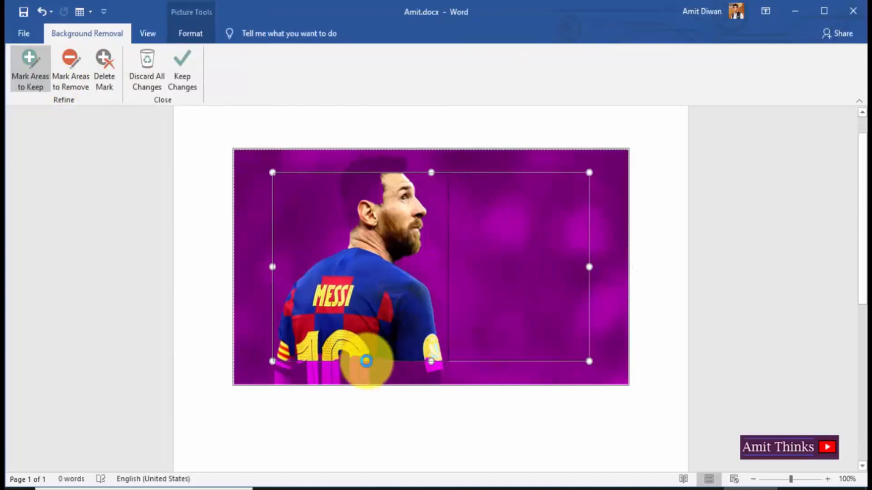
pyautogui.moveTo(361, 362); pyautogui.dragTo(360, 384)
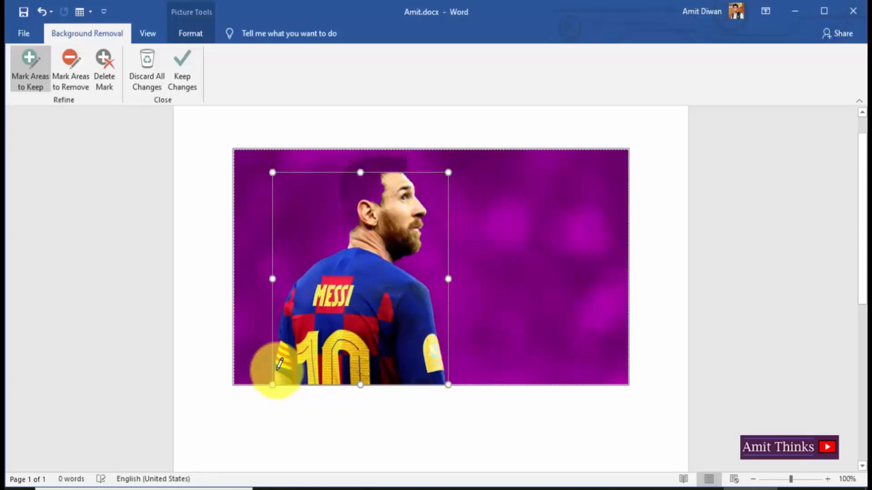
pyautogui.moveTo(358, 172); pyautogui.dragTo(360, 151)
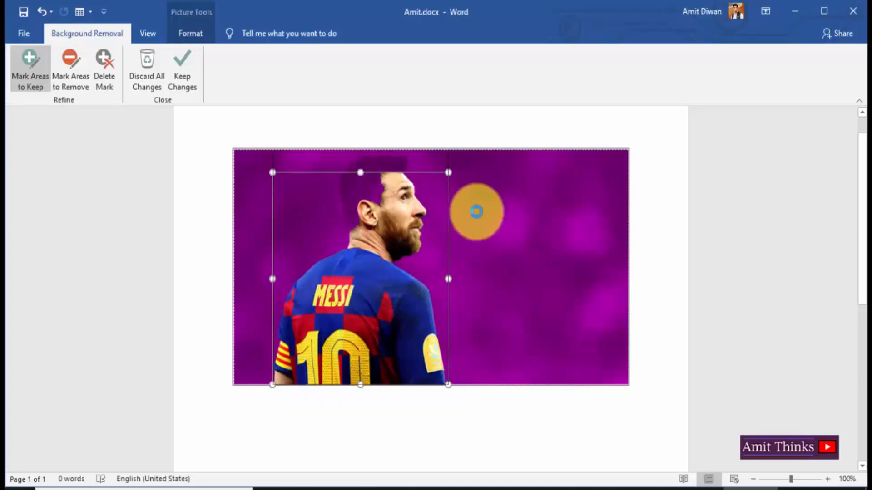
pyautogui.click(188, 81)
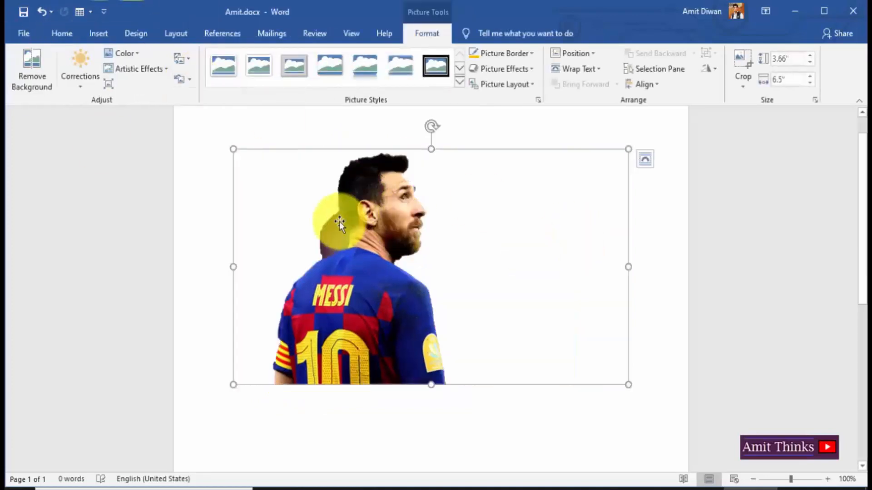
# Reopen background removal, mark the leftover patch behind the player's neck for removal, and apply the result.
pyautogui.click(52, 72)
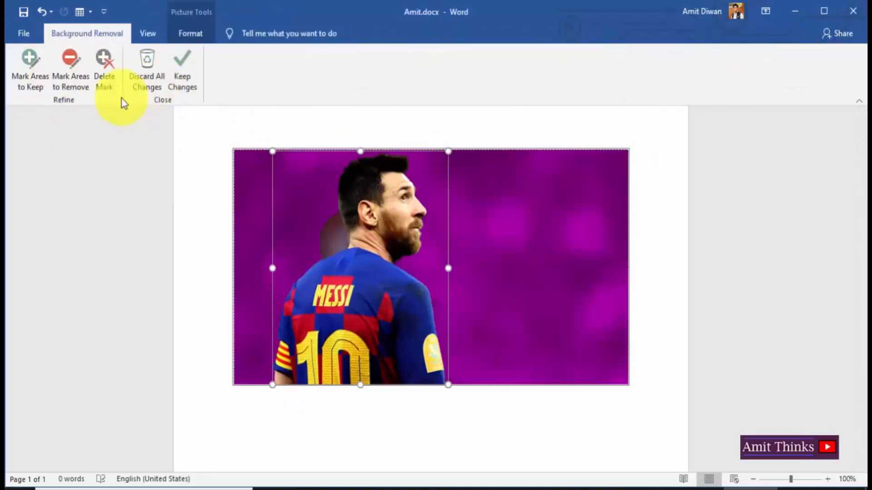
pyautogui.click(72, 82)
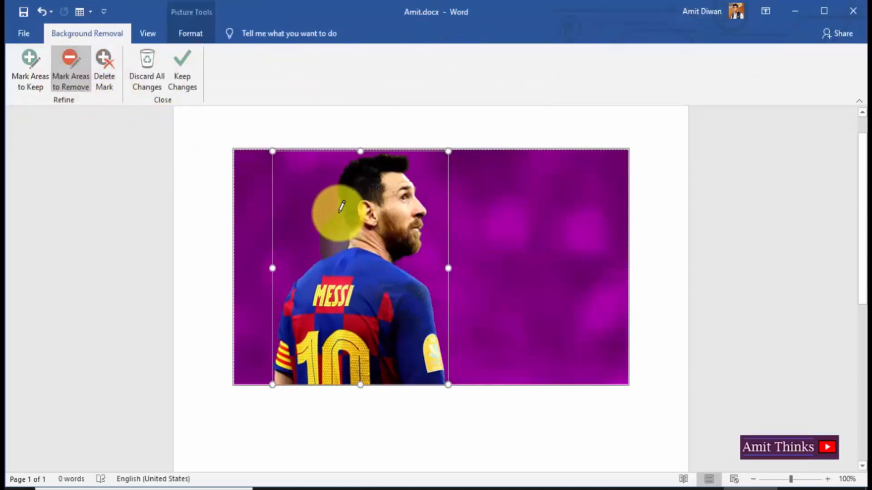
pyautogui.moveTo(348, 245); pyautogui.dragTo(353, 257)
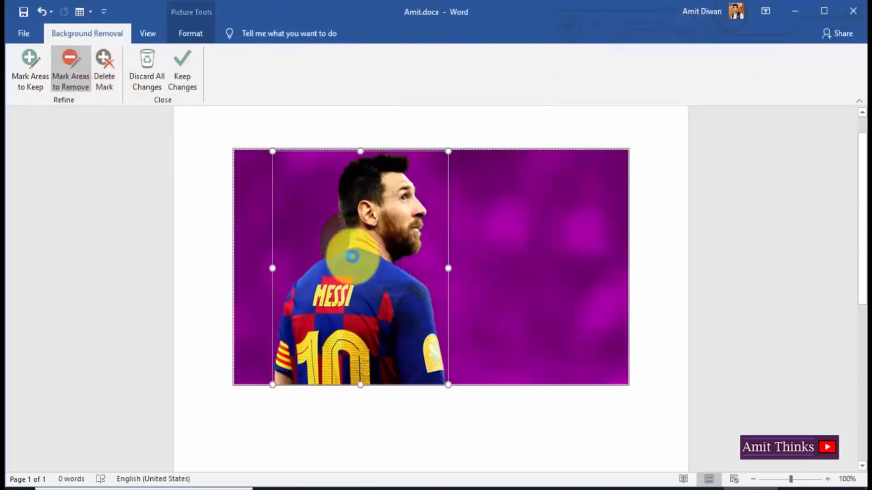
pyautogui.click(654, 325)
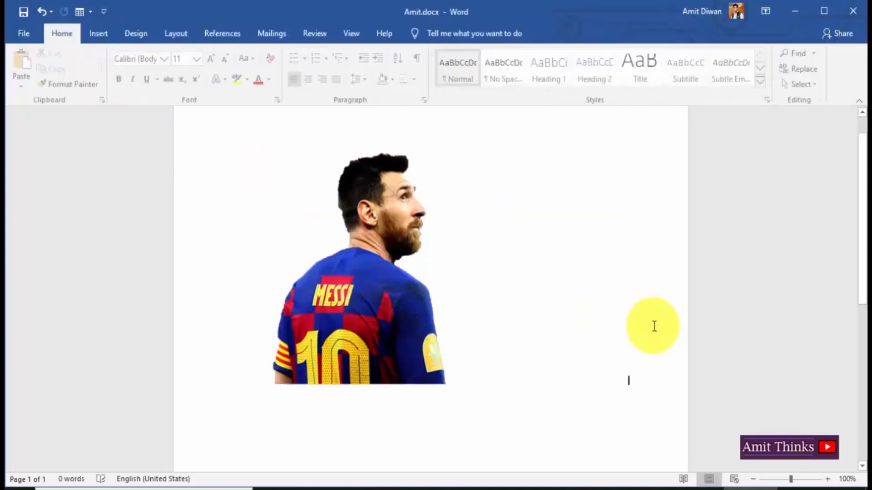
# Save the background-free picture to the Desktop as a PNG file named with the author's first name.
pyautogui.click(339, 256)
pyautogui.rightClick(387, 260)
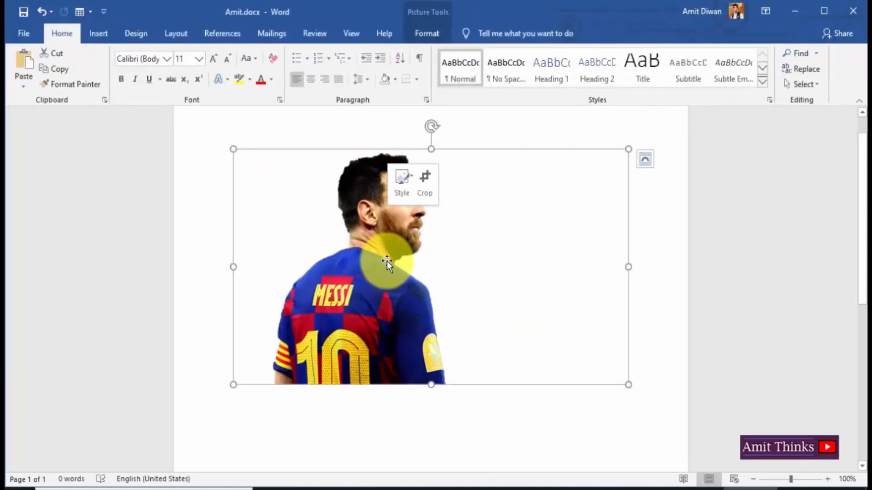
pyautogui.click(445, 306)
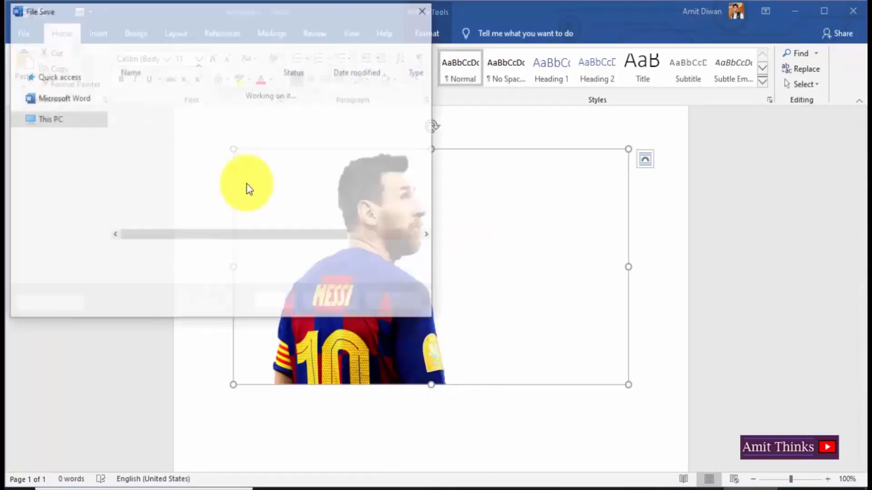
pyautogui.click(62, 72)
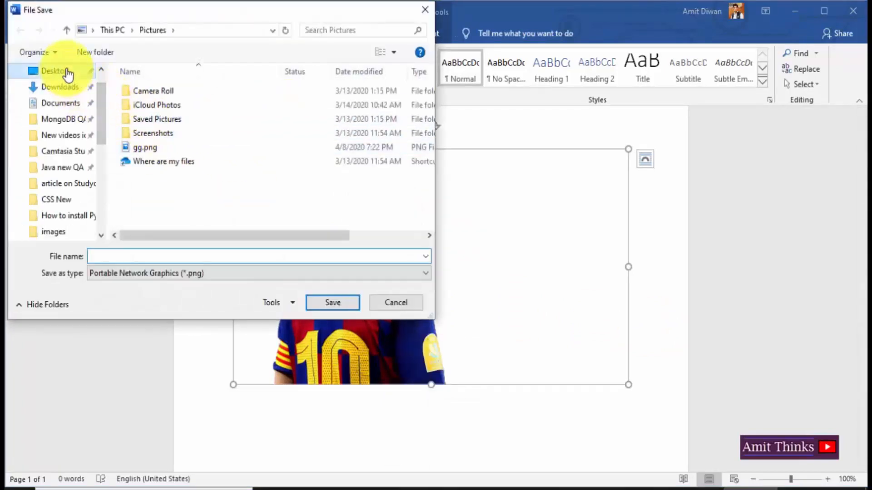
pyautogui.click(130, 262)
pyautogui.write('amit')
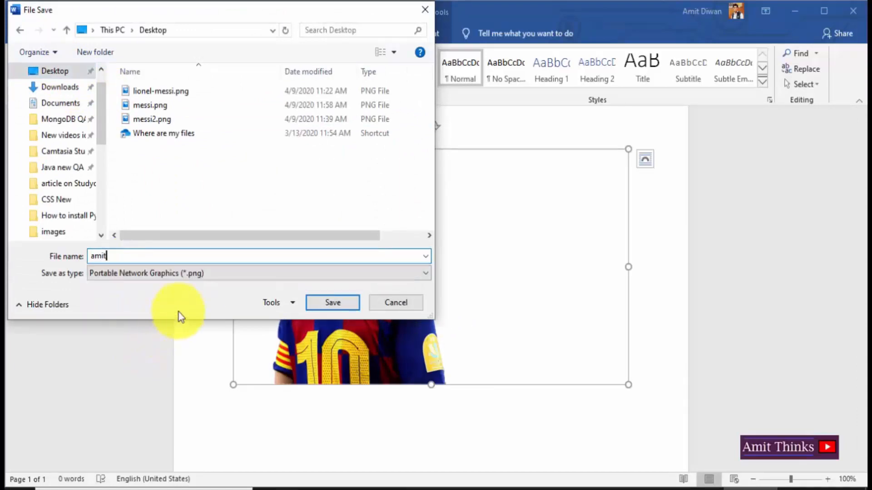
pyautogui.click(341, 303)
# Show the desktop and open the newly saved PNG with GNU Image Manipulation Program.
pyautogui.press('super+d')
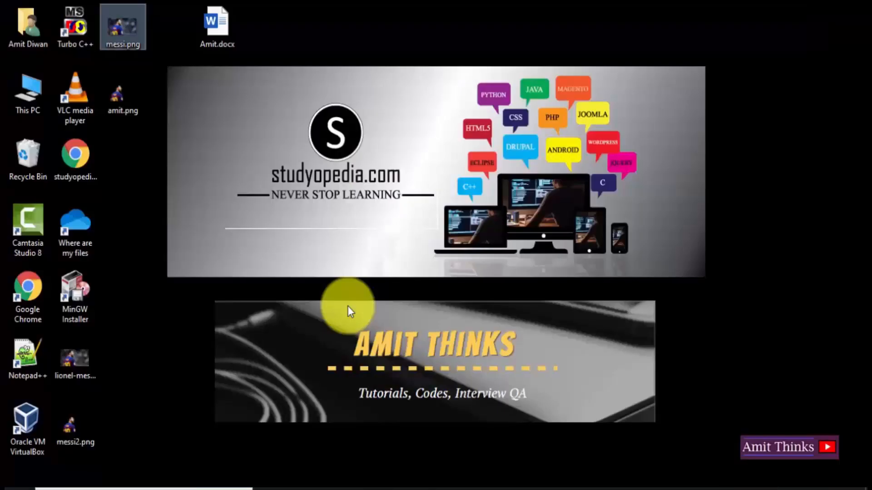
pyautogui.click(212, 259)
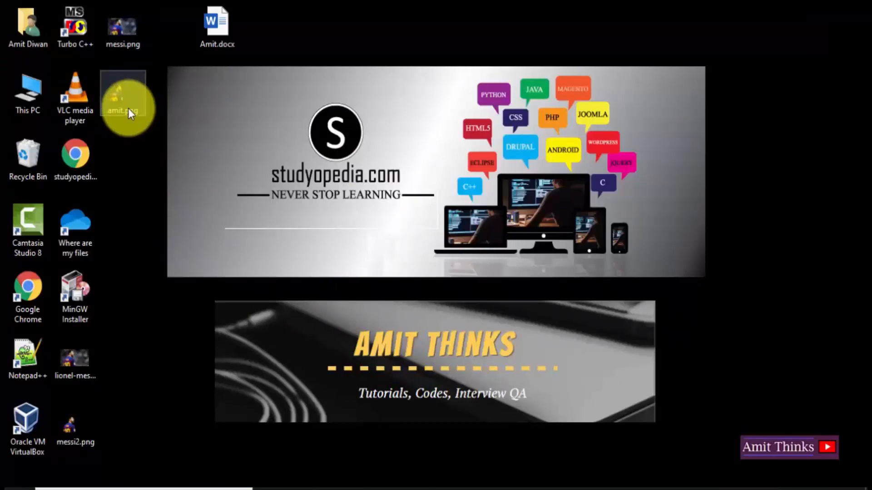
pyautogui.rightClick(119, 94)
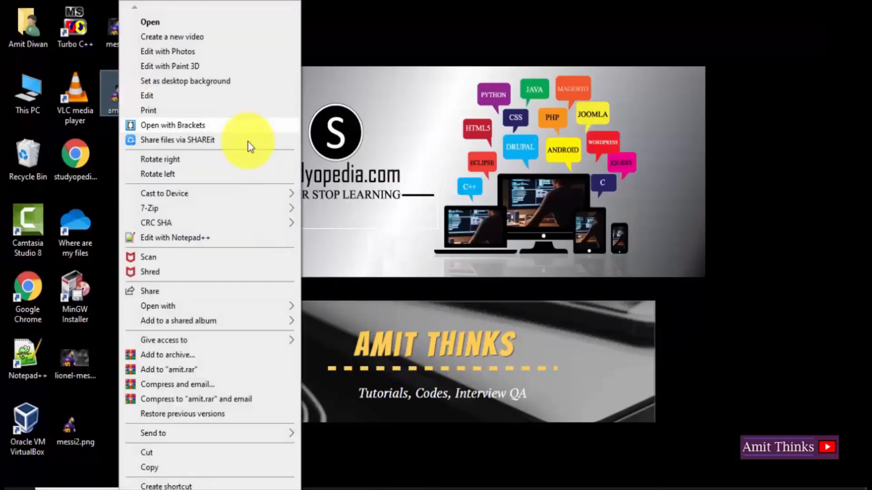
pyautogui.moveTo(268, 306)
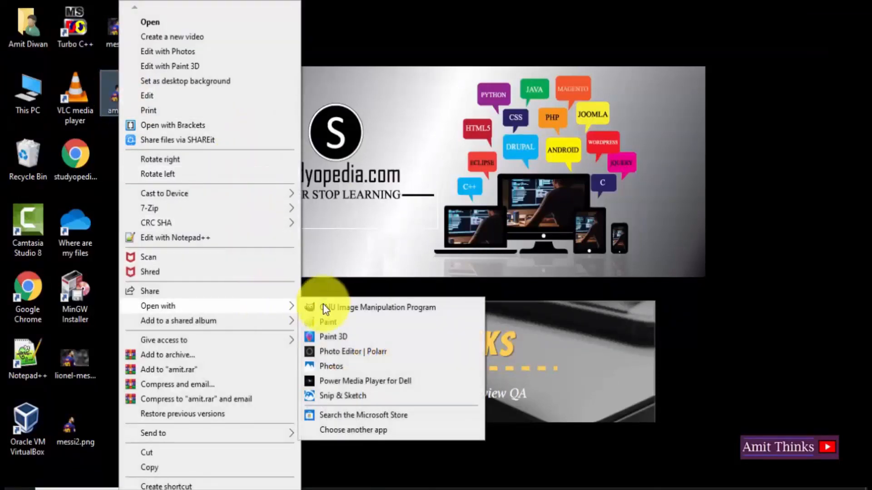
pyautogui.click(379, 311)
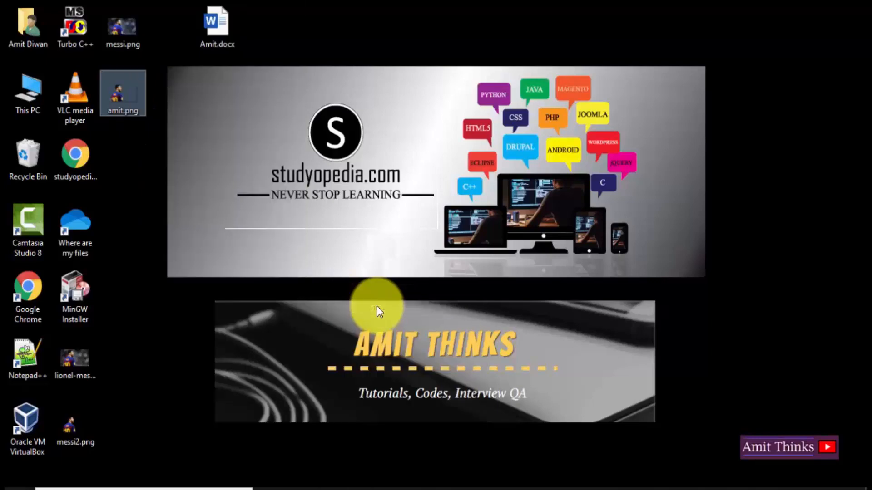
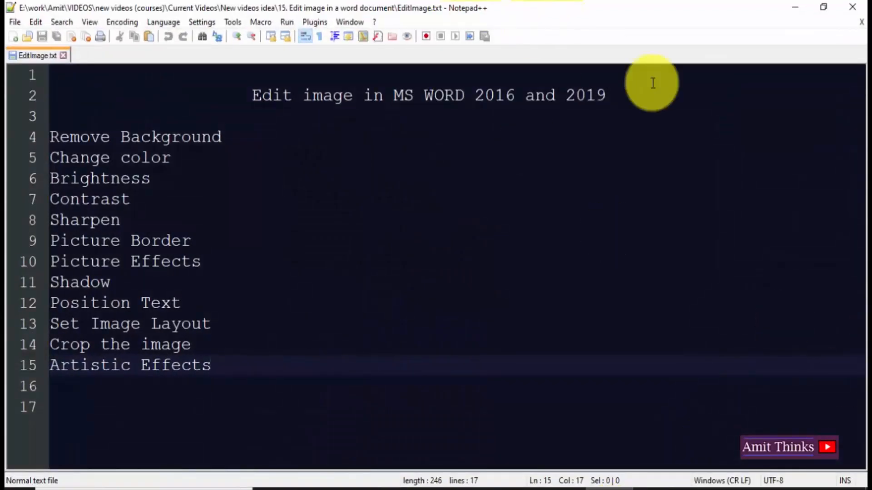
# Append "- saved" to the Remove Background line of the topic list in Notepad++.
pyautogui.click(638, 97)
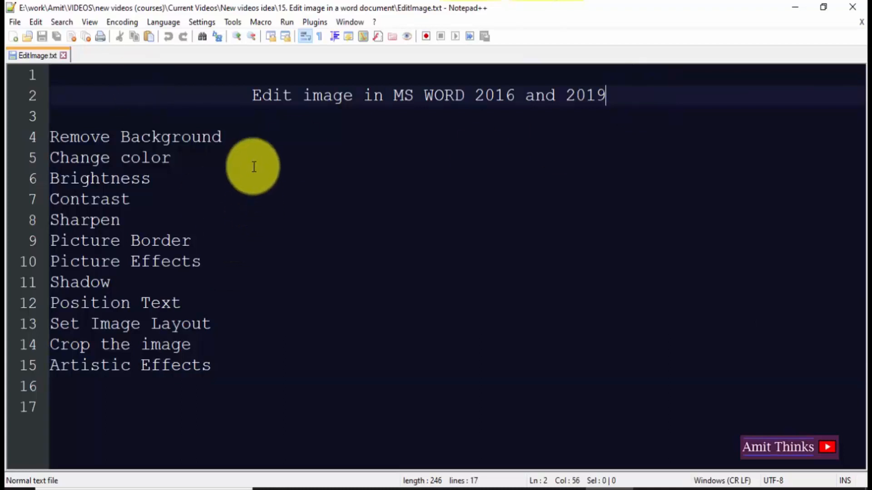
pyautogui.click(246, 138)
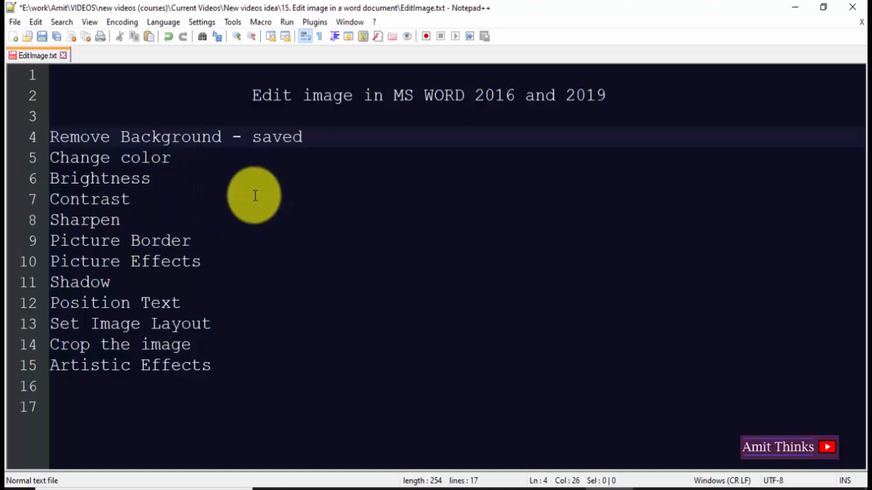
pyautogui.click(216, 302)
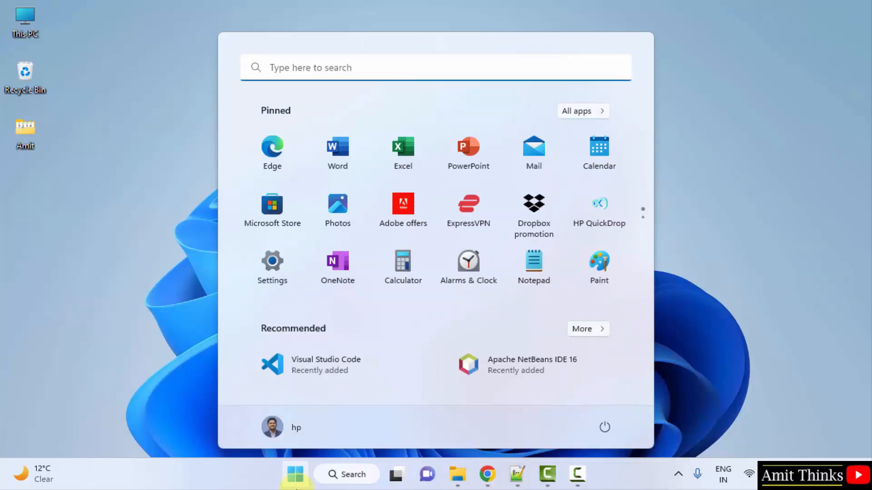
# Find and start Word by searching for "microsoft word", and create a blank document.
pyautogui.write('microsoft word')
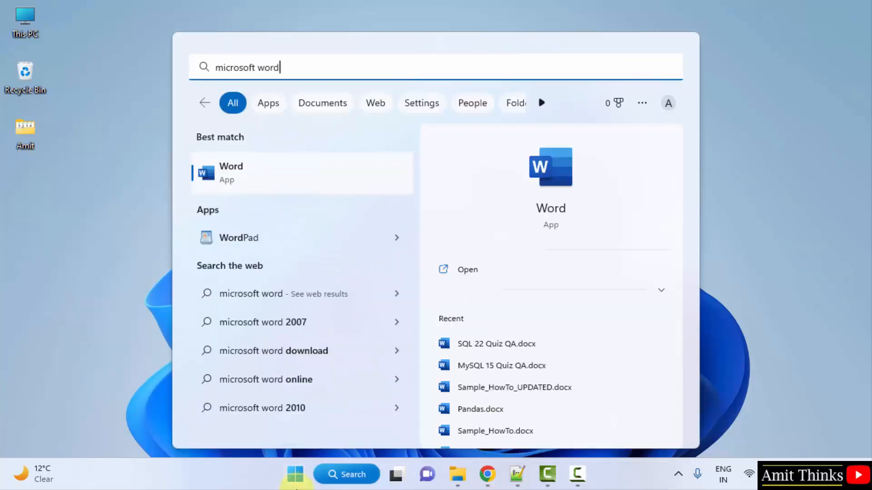
pyautogui.click(370, 167)
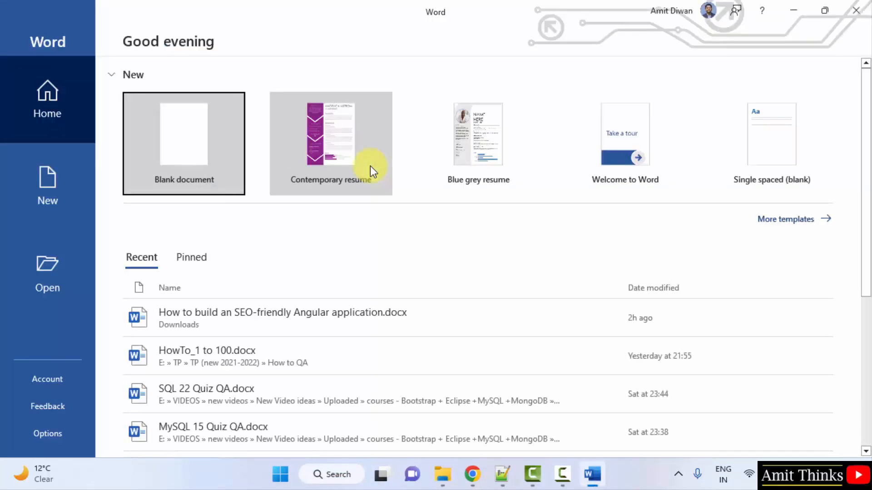
pyautogui.click(175, 151)
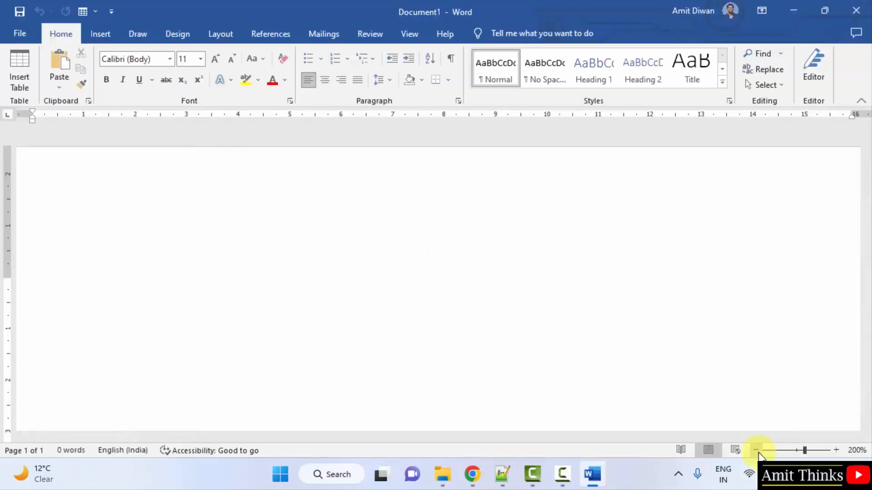
# Reduce the blank document's zoom level to 120%.
pyautogui.click(756, 450)
pyautogui.click(756, 450)
pyautogui.click(755, 450)
pyautogui.click(756, 451)
pyautogui.click(756, 451)
pyautogui.click(756, 451)
pyautogui.click(756, 450)
pyautogui.click(756, 450)
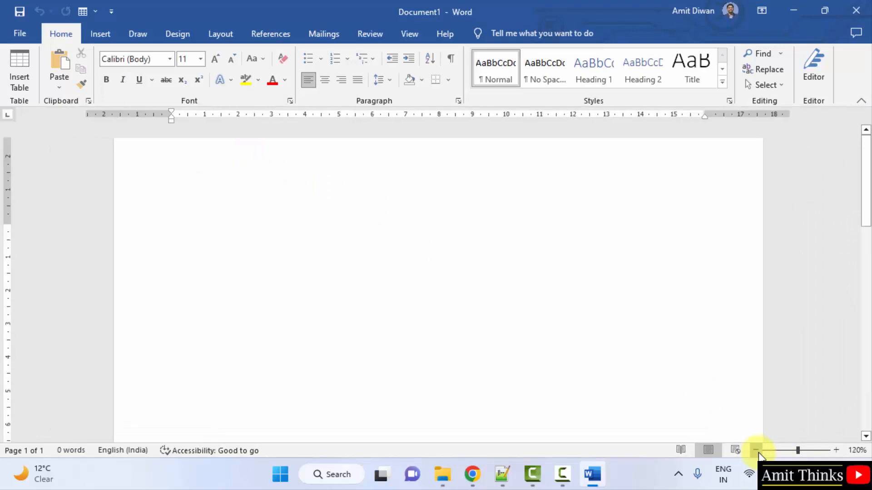
# Open the full collection of online templates for creating a new document.
pyautogui.click(21, 34)
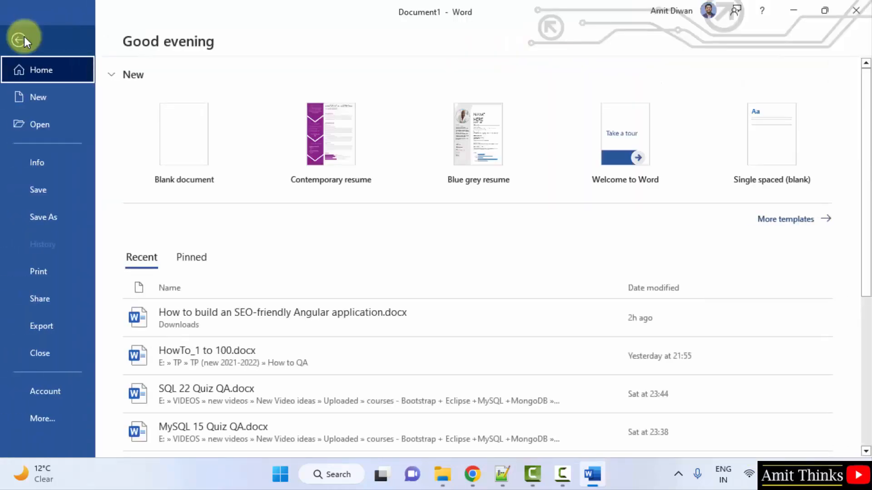
pyautogui.click(18, 40)
pyautogui.click(12, 34)
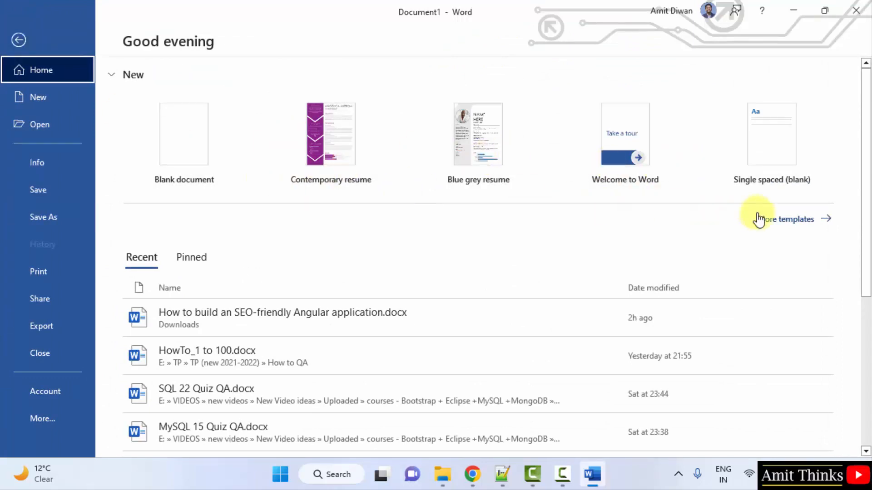
pyautogui.click(791, 222)
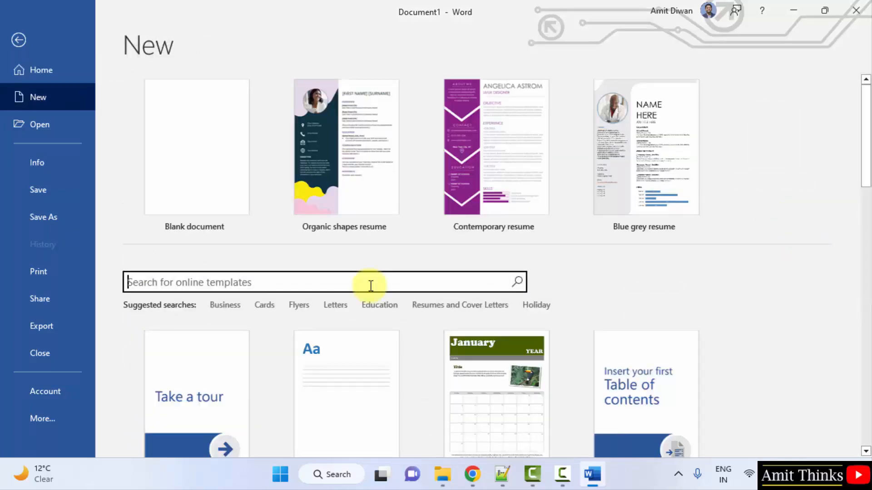
# Browse the Resumes and Cover Letters templates and create a document from the Photo cover letter template.
pyautogui.click(370, 285)
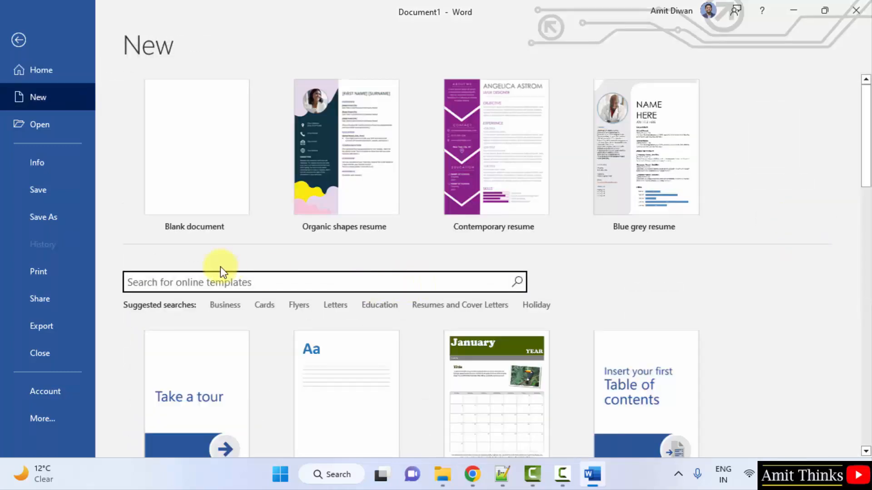
pyautogui.click(484, 306)
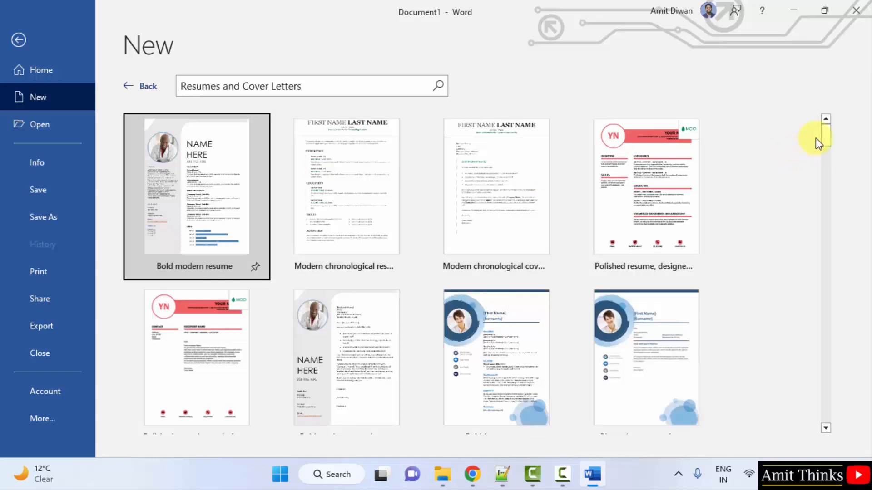
pyautogui.moveTo(829, 134); pyautogui.dragTo(863, 427)
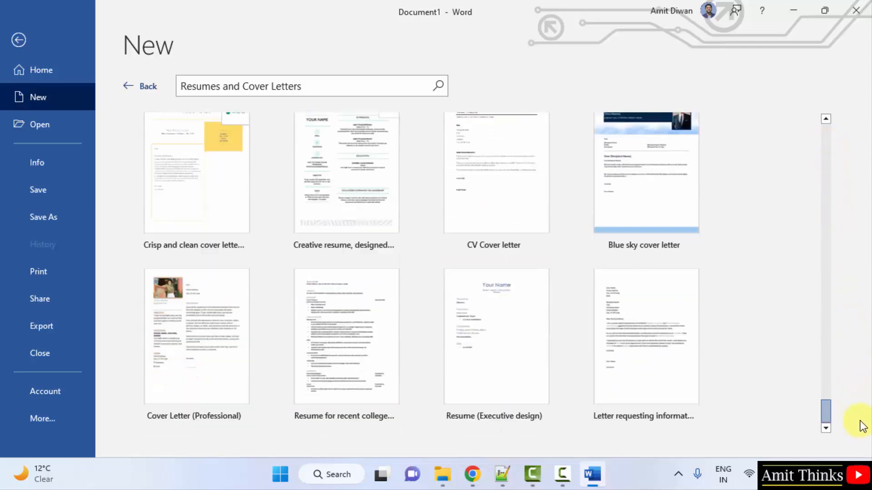
pyautogui.moveTo(840, 297); pyautogui.dragTo(830, 159)
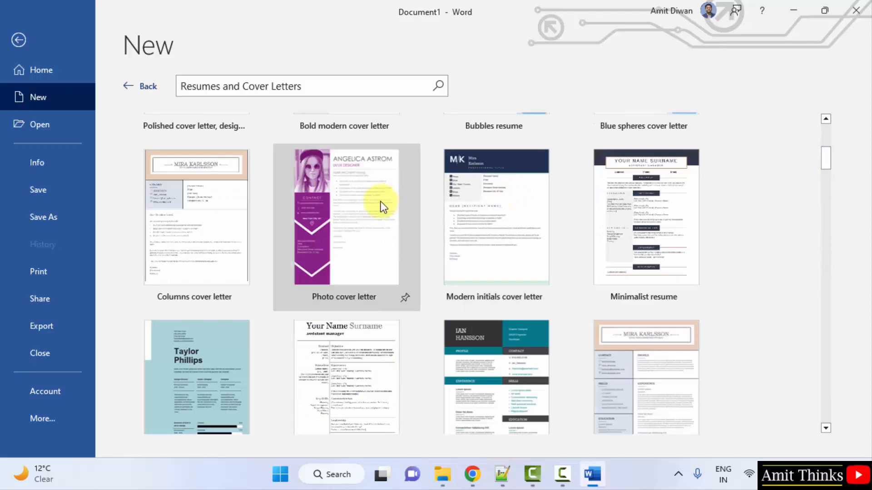
pyautogui.doubleClick(381, 207)
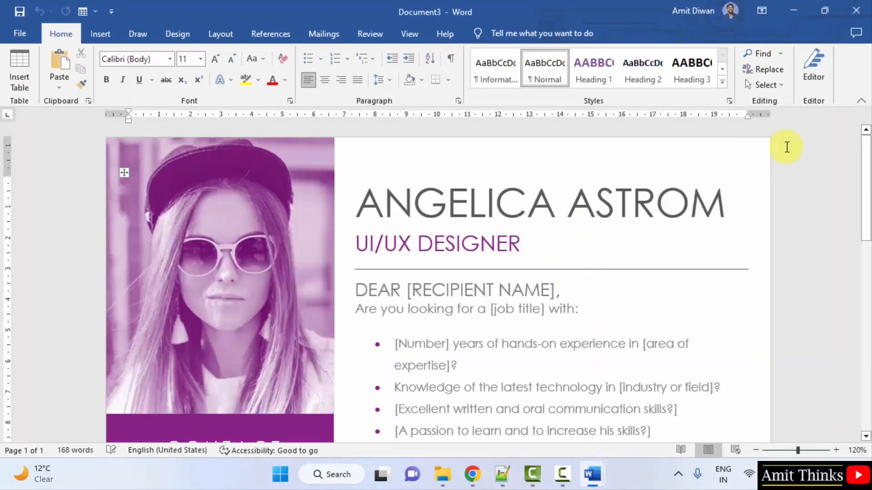
# Look through the cover letter's name, job title, contact, recipient and closing placeholders from start to end.
pyautogui.moveTo(867, 181)
pyautogui.mouseDown()
pyautogui.moveTo(865, 360)
pyautogui.moveTo(865, 180)
pyautogui.mouseUp()
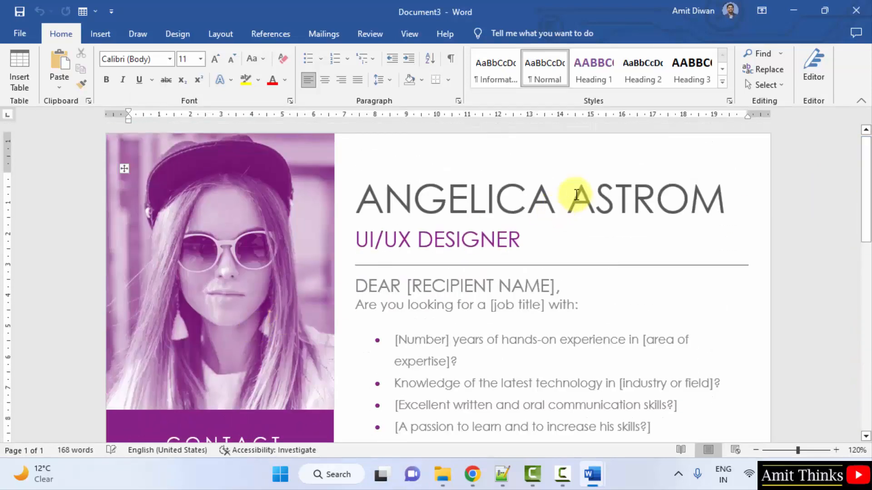
pyautogui.click(565, 201)
pyautogui.tripleClick(447, 242)
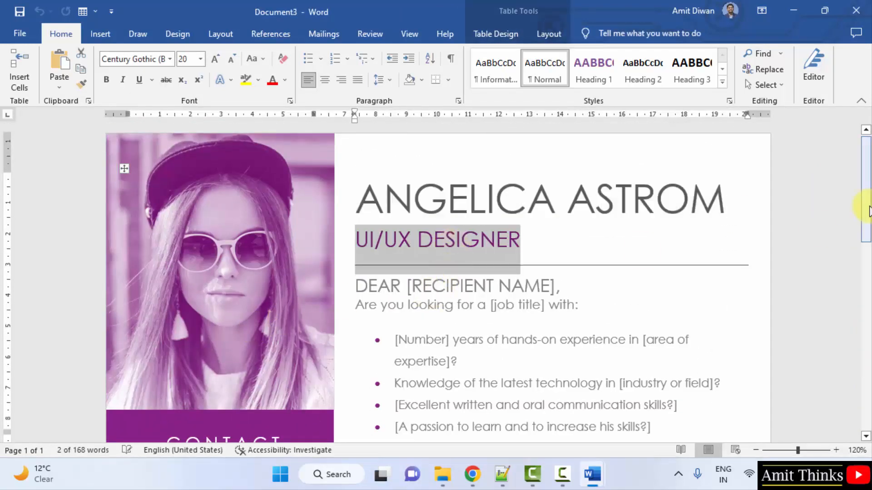
pyautogui.moveTo(865, 211); pyautogui.dragTo(865, 371)
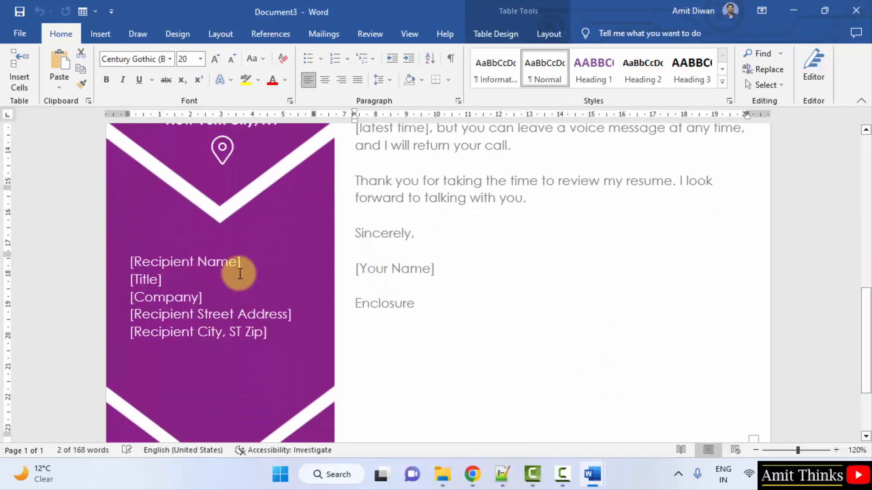
pyautogui.moveTo(865, 296); pyautogui.dragTo(868, 210)
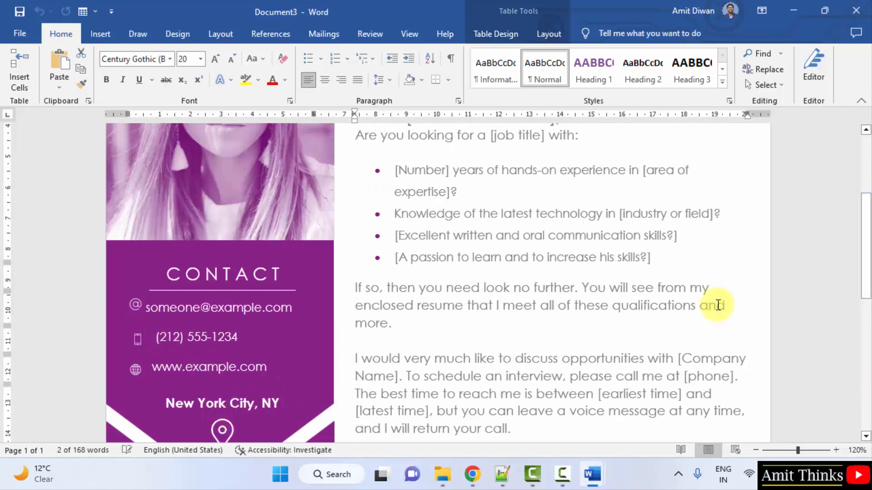
pyautogui.click(867, 314)
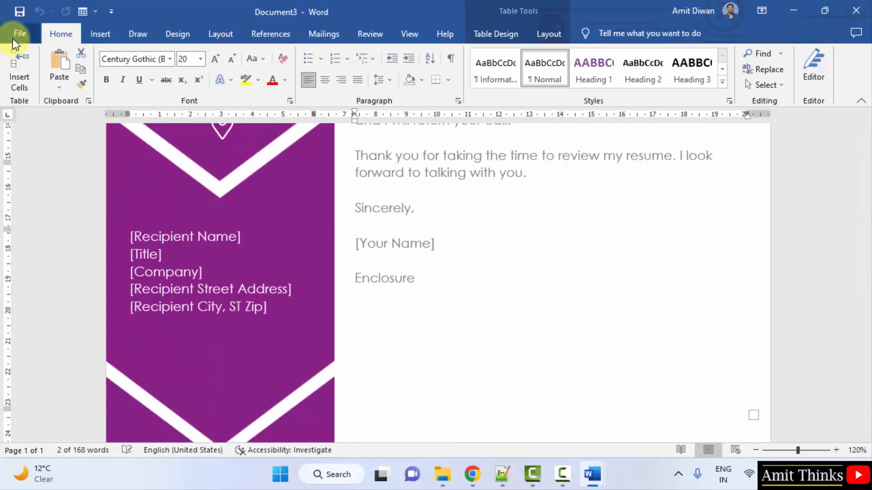
pyautogui.click(863, 175)
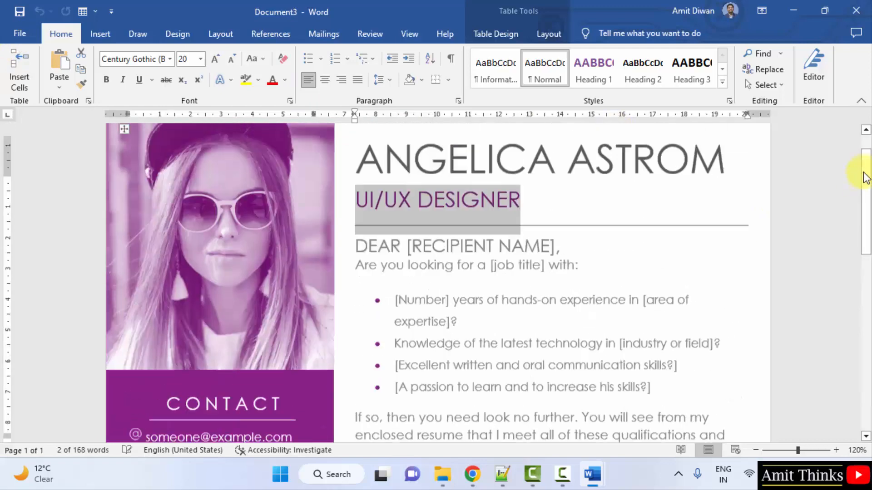
# Create another document from the Blue grey resume template.
pyautogui.click(20, 34)
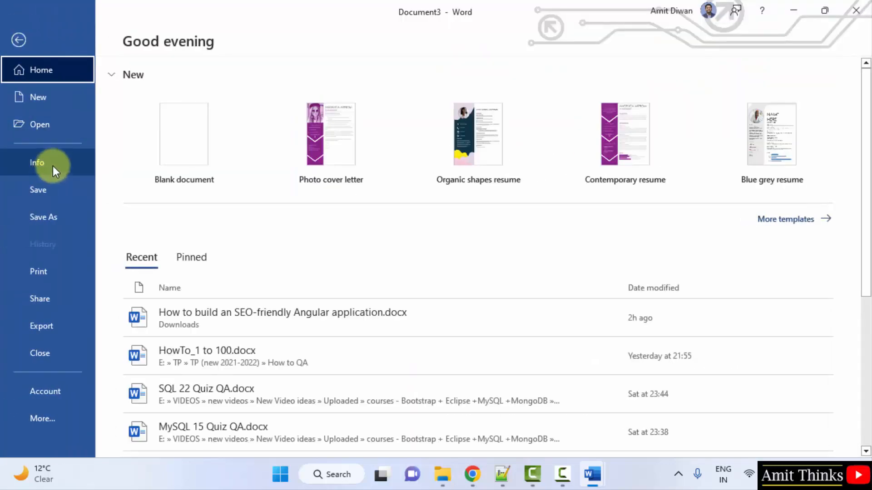
pyautogui.click(781, 220)
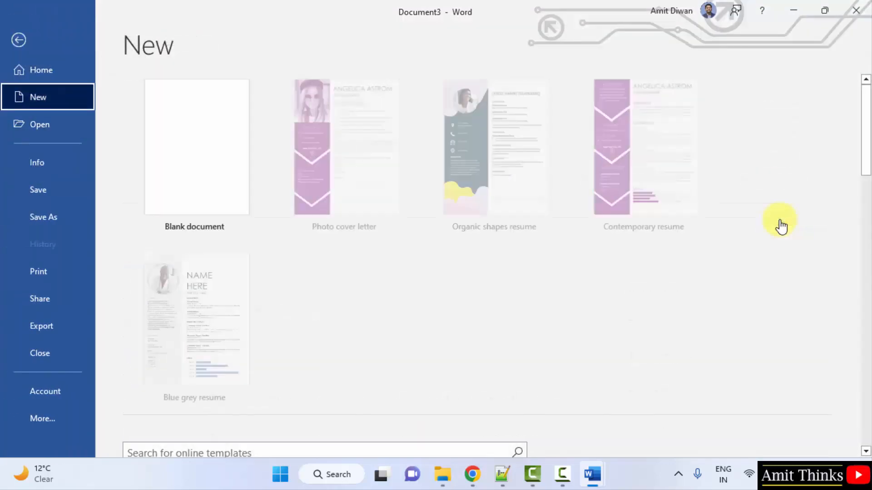
pyautogui.click(219, 309)
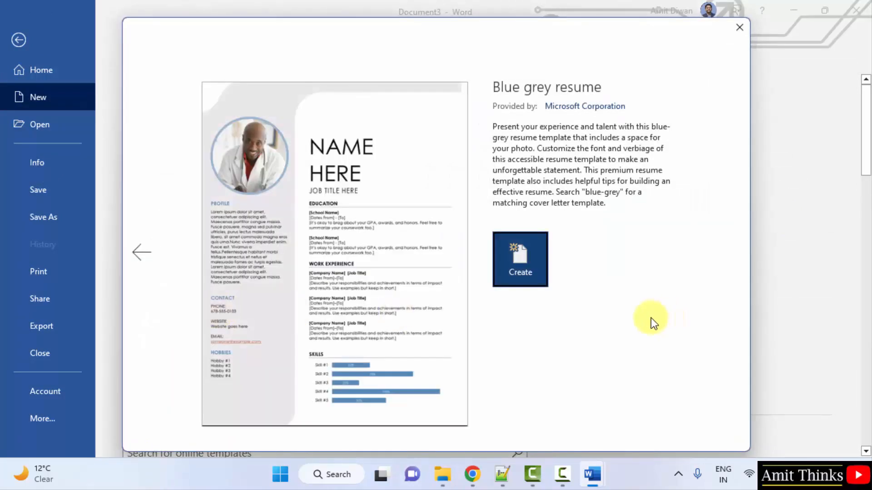
pyautogui.click(511, 279)
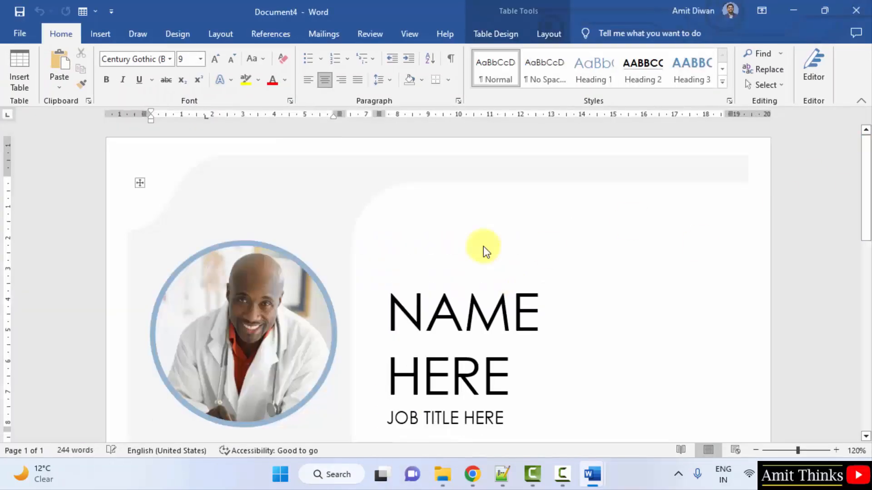
pyautogui.moveTo(864, 156); pyautogui.dragTo(833, 144)
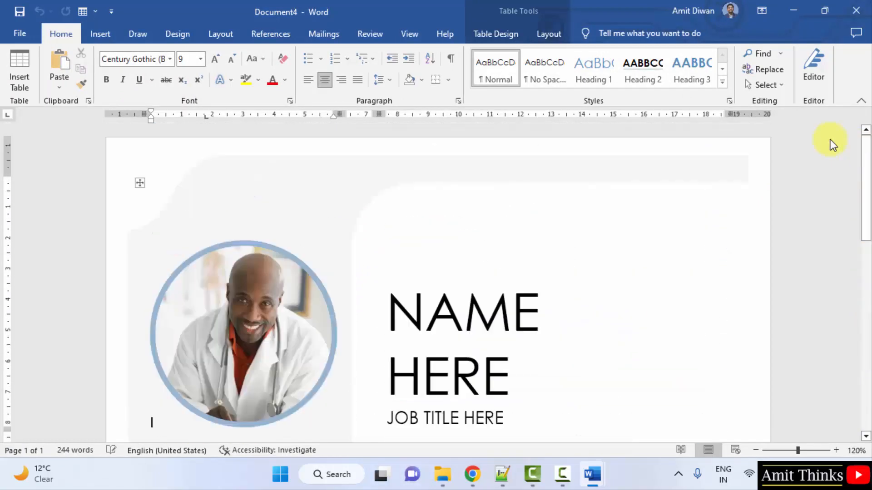
# Save the resume to the Desktop as MyResume.docx.
pyautogui.click(30, 32)
pyautogui.click(59, 217)
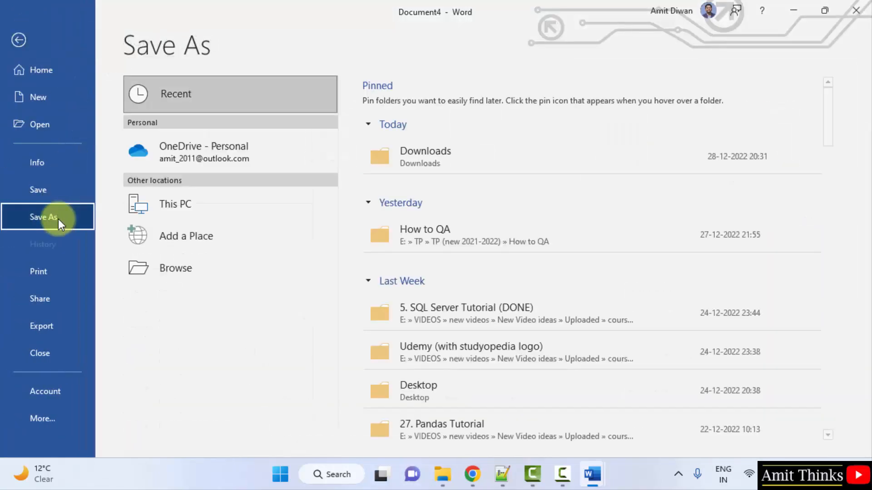
pyautogui.click(224, 258)
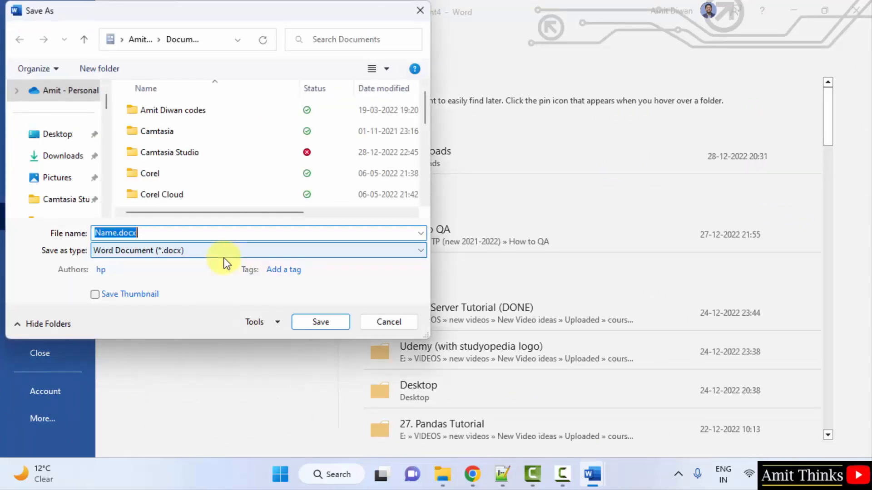
pyautogui.click(57, 136)
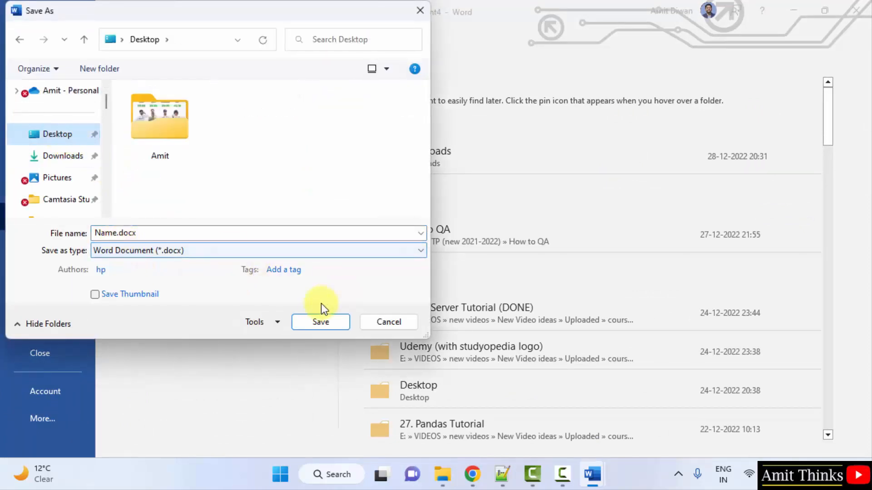
pyautogui.doubleClick(122, 231)
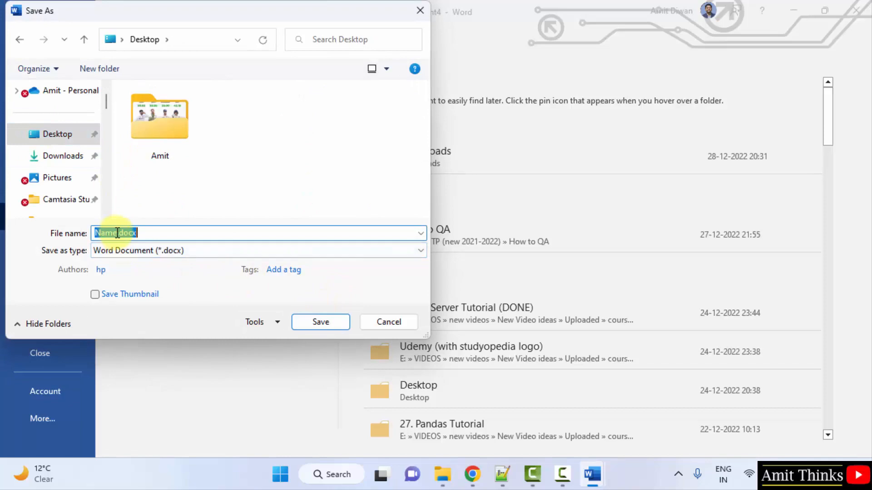
pyautogui.moveTo(118, 233); pyautogui.dragTo(84, 236)
pyautogui.write('MyResume')
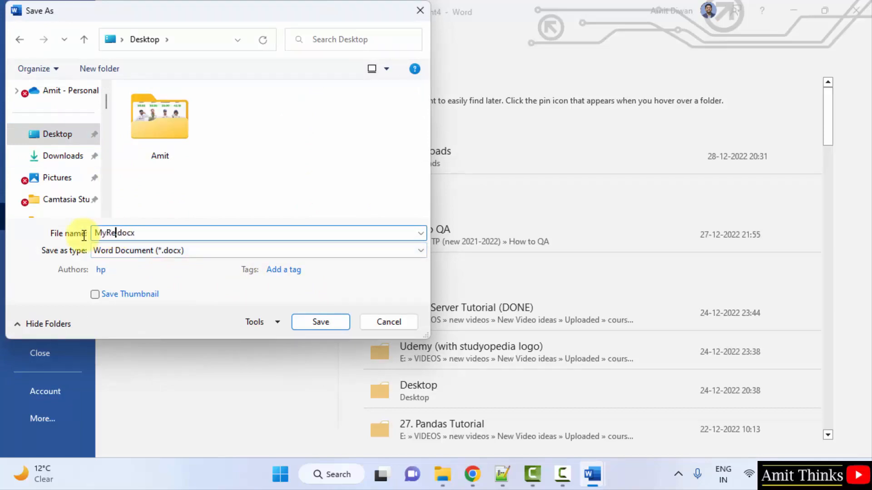
pyautogui.click(322, 320)
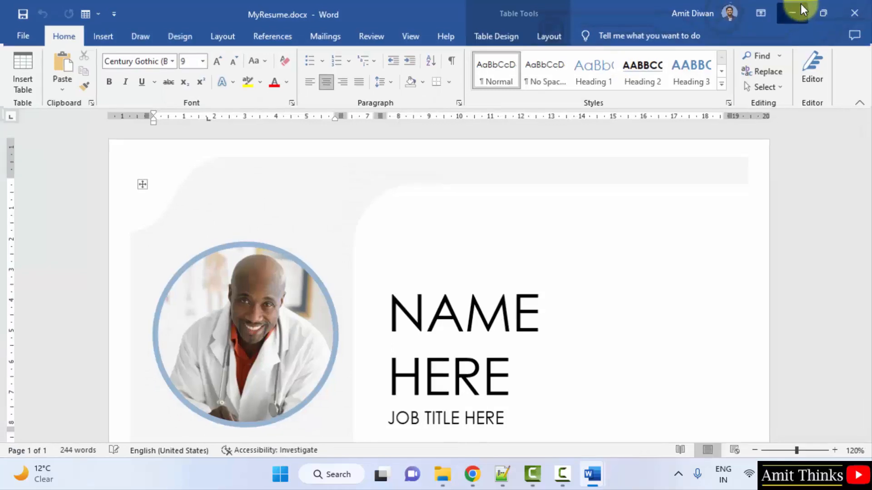
# Minimize the open windows, reopen MyResume.docx from the desktop, and review the resume through to its Skills section.
pyautogui.click(801, 6)
pyautogui.click(802, 7)
pyautogui.click(802, 6)
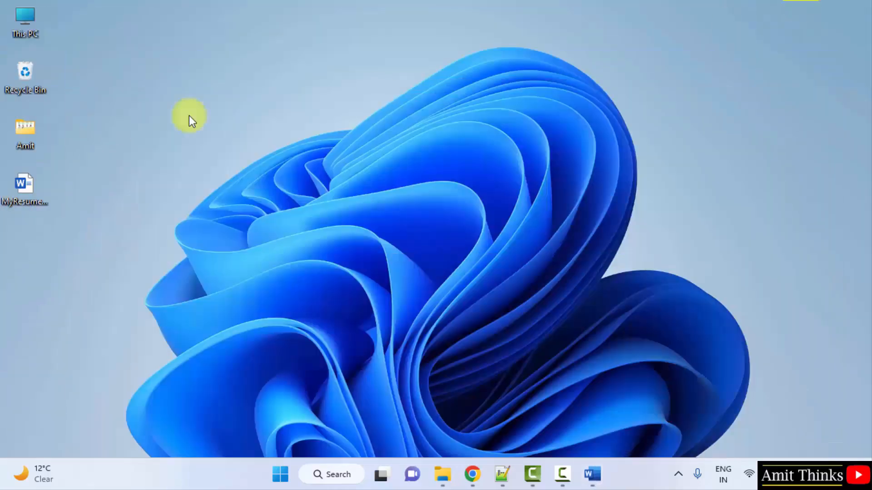
pyautogui.doubleClick(23, 188)
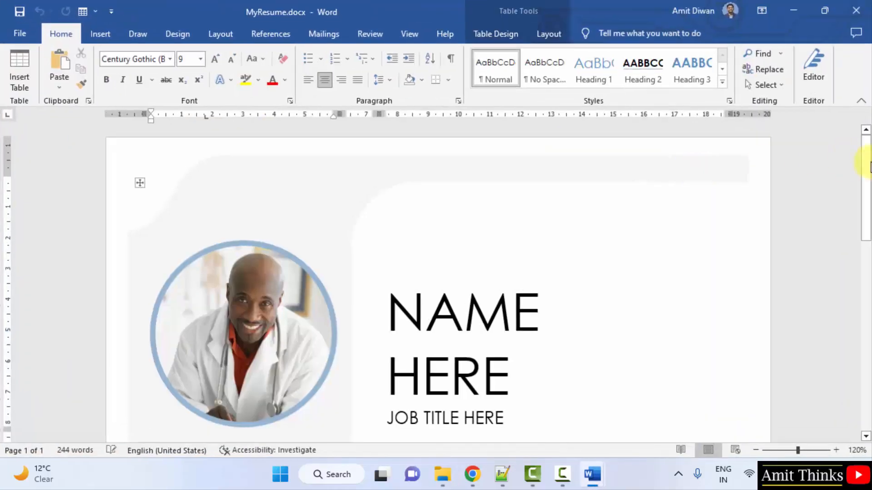
pyautogui.moveTo(867, 160); pyautogui.dragTo(871, 346)
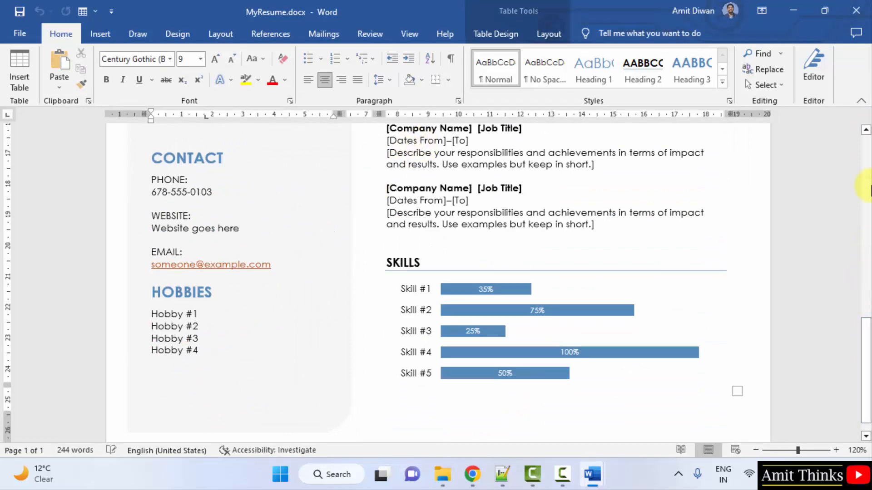
pyautogui.moveTo(865, 344); pyautogui.dragTo(840, 136)
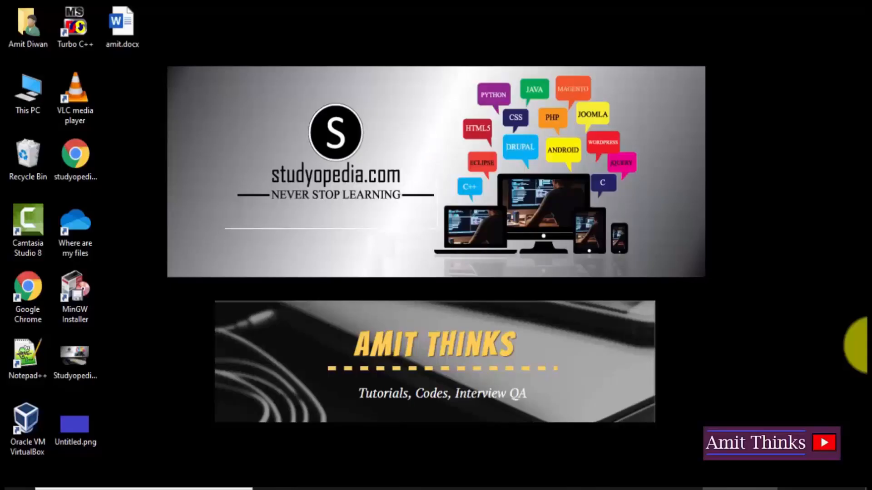
# Open amit.docx from the desktop and enter the lines "This is demo text!", "This is it!", "Amit Thinks YouTube Channel!" and "Studyopedia!".
pyautogui.doubleClick(124, 27)
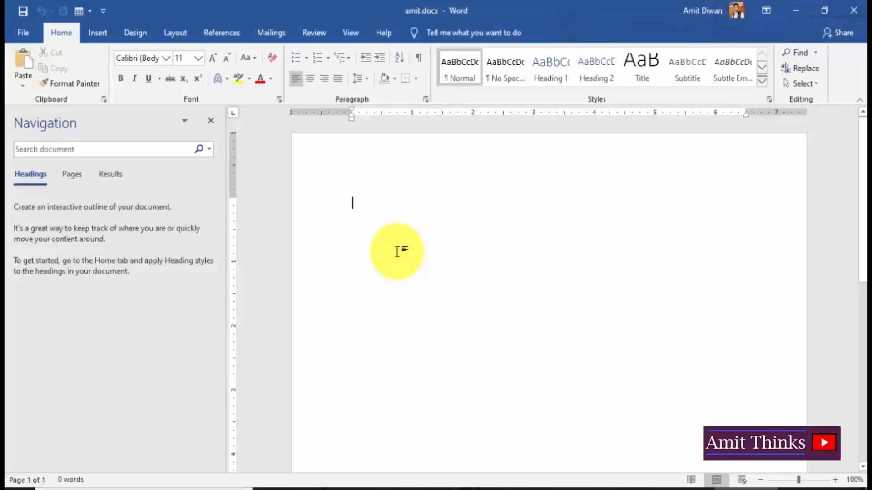
pyautogui.write('This is demo text! T')
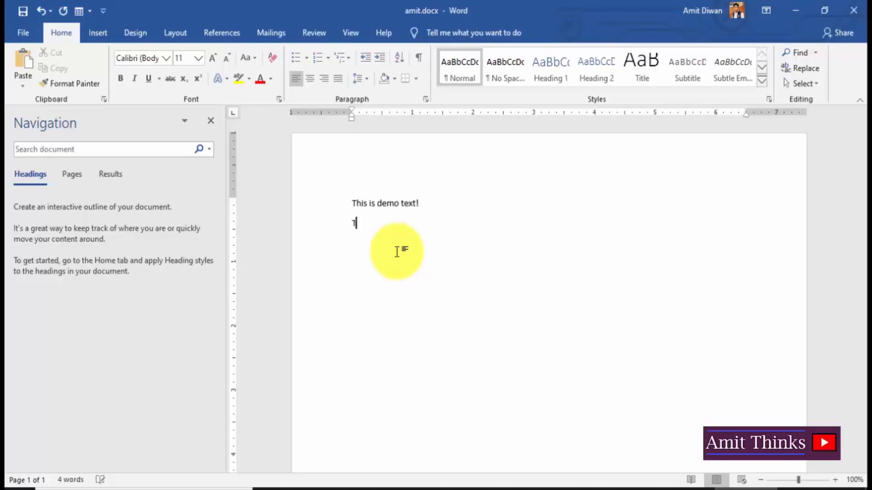
pyautogui.write('his is it! Amit Thinks Yo')
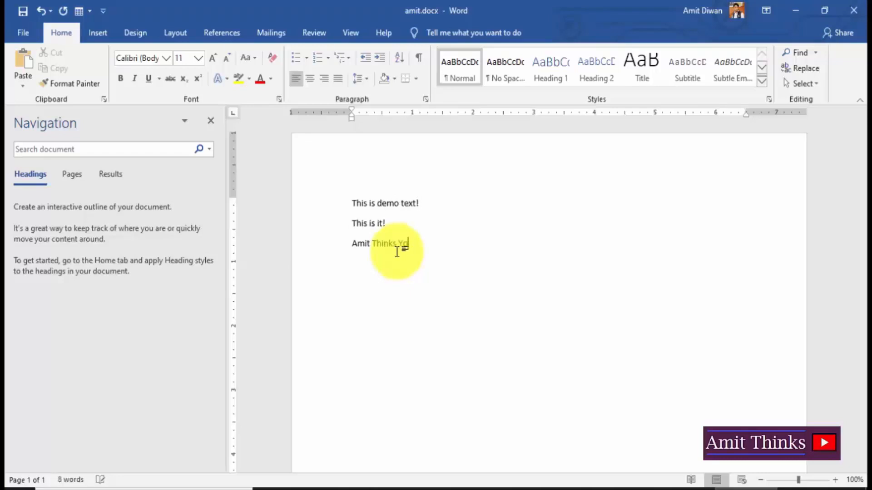
pyautogui.write('uTube Channel!')
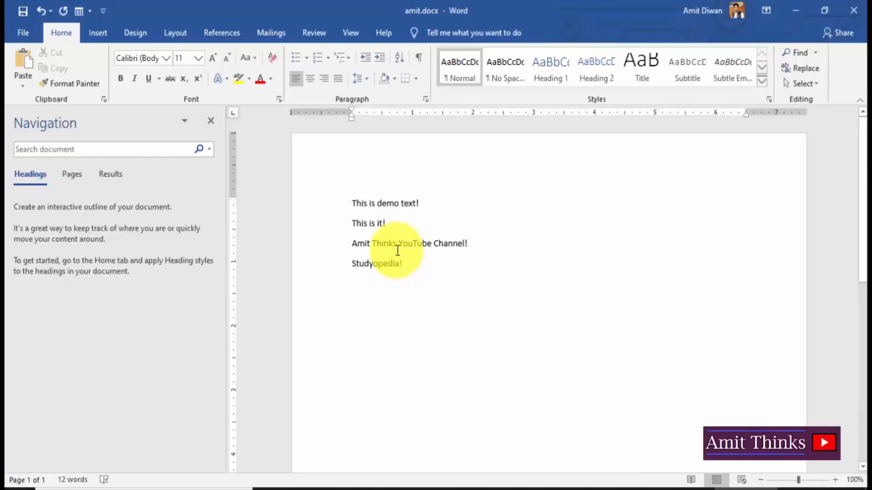
# Make the last two lines bold and insert the line "Sample Document" above the first line.
pyautogui.tripleClick(397, 249)
pyautogui.hotkey('ctrl', 'b')
pyautogui.click(353, 203)
pyautogui.press('Return')
pyautogui.press('Up')
pyautogui.write('Samp')
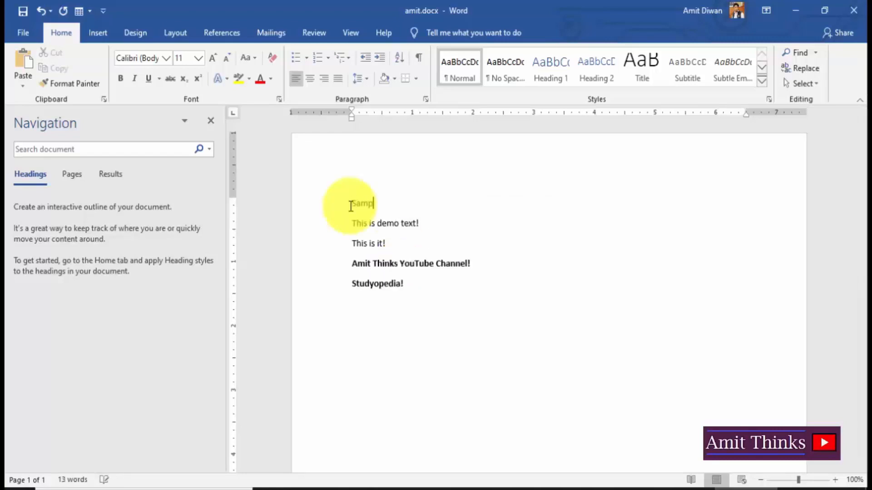
pyautogui.write('le Document')
# Apply the Heading 1 style to "Sample Document" and add a blank line below it.
pyautogui.click(353, 203)
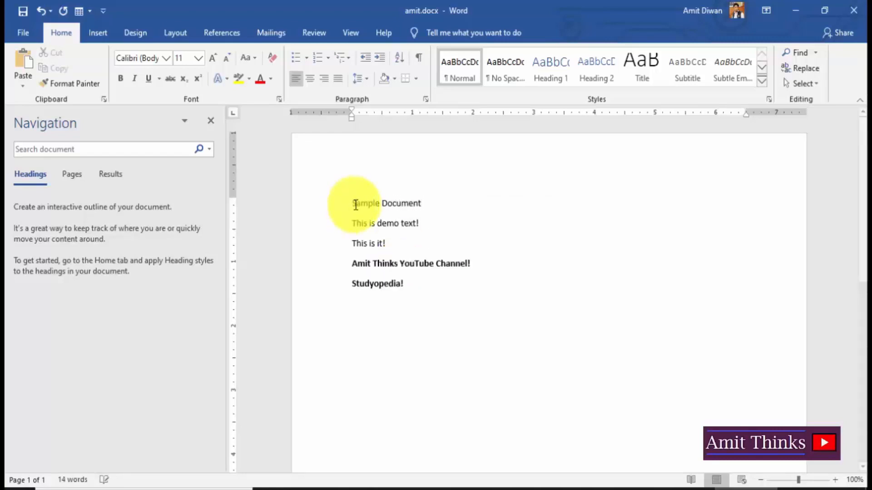
pyautogui.tripleClick(380, 203)
pyautogui.click(550, 68)
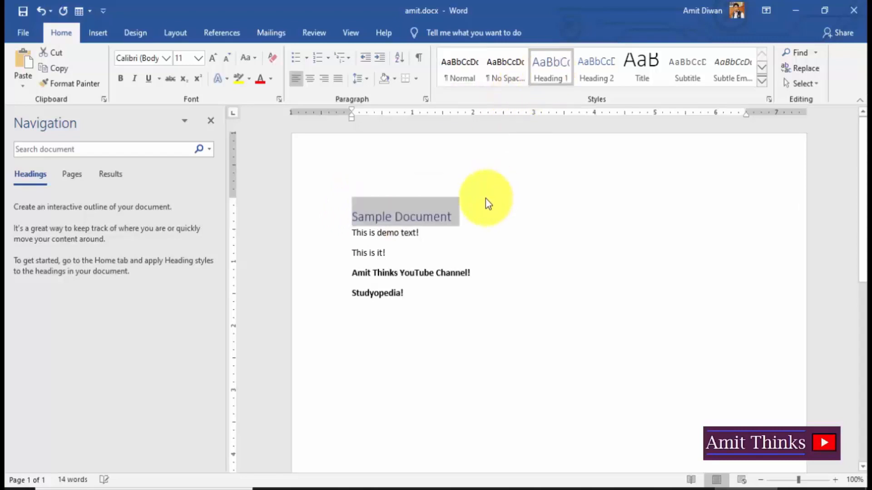
pyautogui.click(494, 228)
pyautogui.press('Return')
# Modify the Heading 1 style used by "Sample Document" to a font size of 20.
pyautogui.click(430, 215)
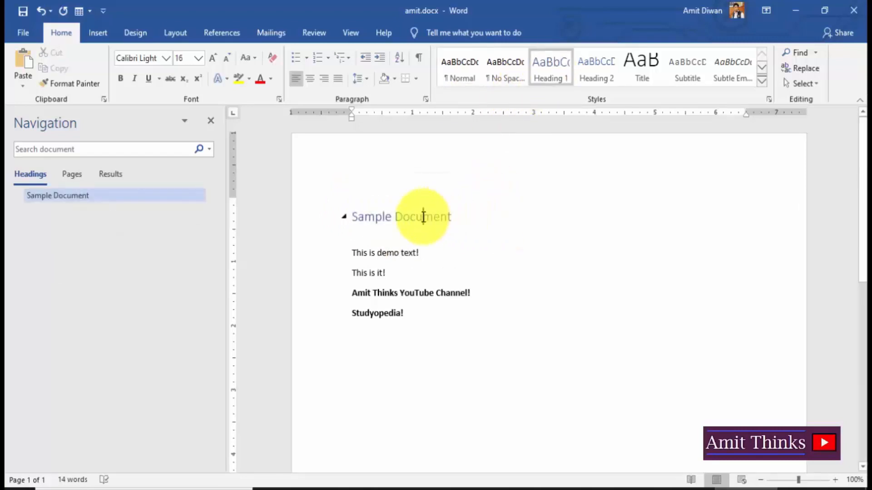
pyautogui.tripleClick(425, 218)
pyautogui.rightClick(549, 69)
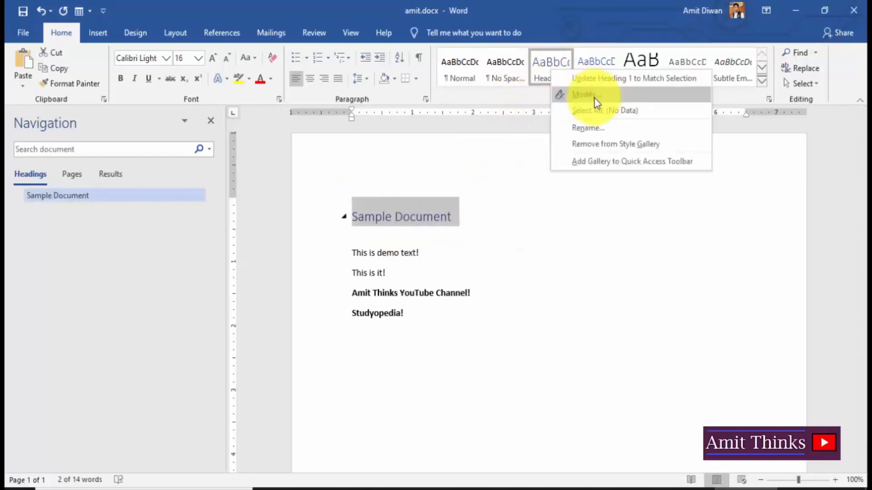
pyautogui.click(599, 97)
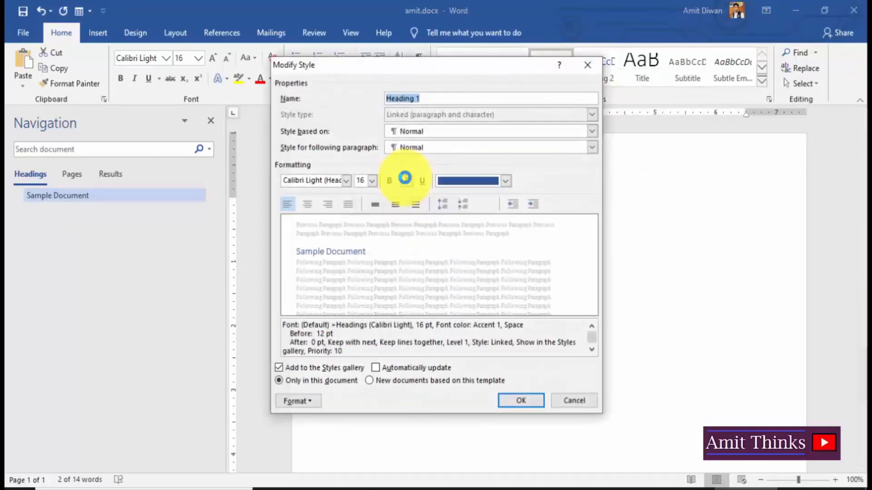
pyautogui.click(372, 181)
pyautogui.click(360, 253)
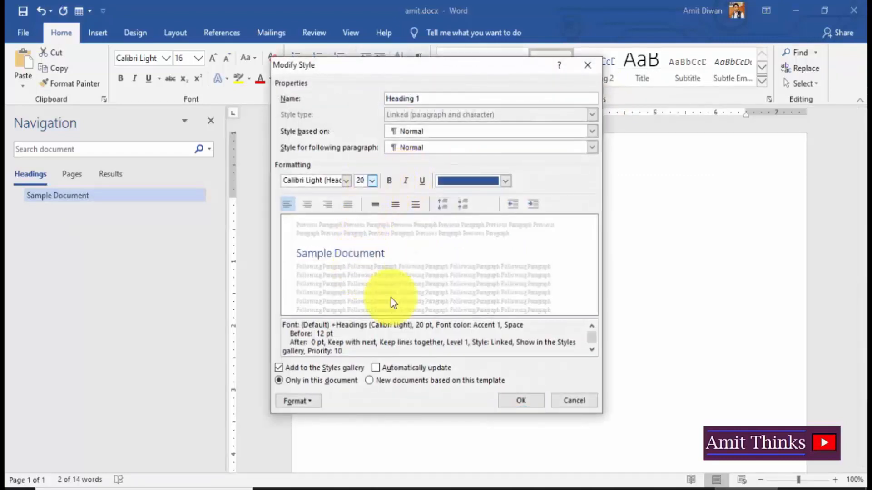
pyautogui.click(522, 401)
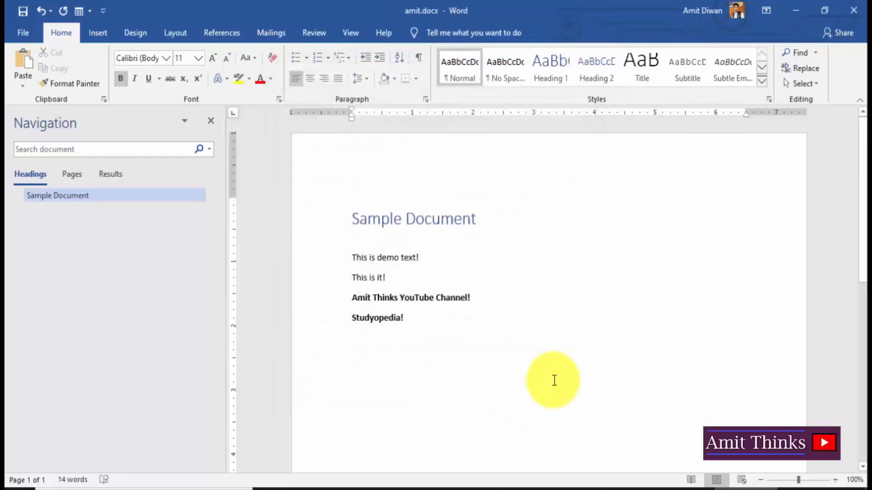
# Save the changes to amit.docx under its existing name.
pyautogui.click(22, 11)
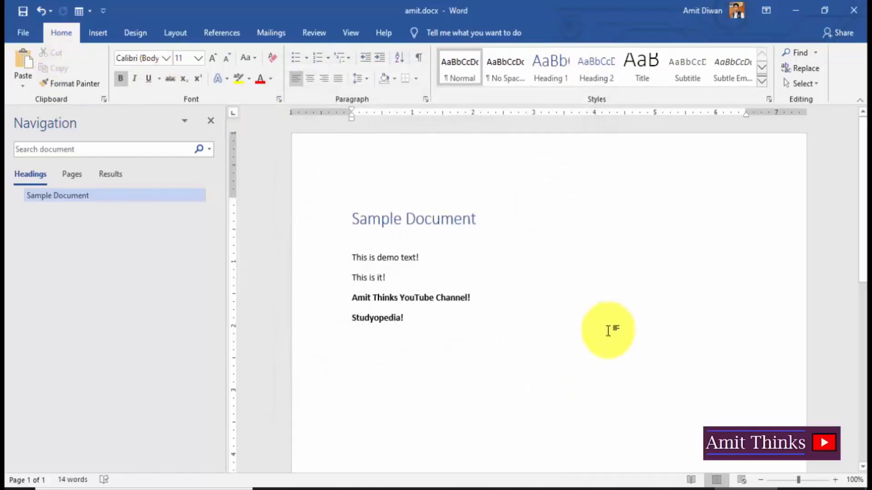
pyautogui.click(24, 33)
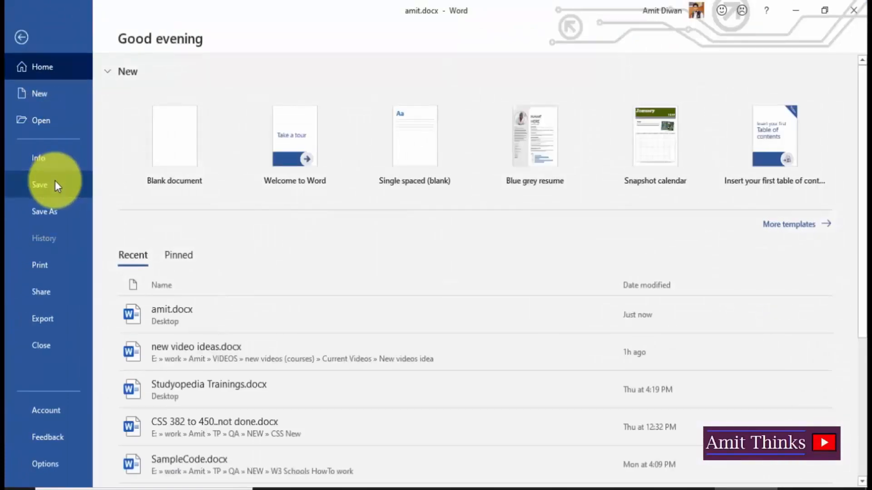
pyautogui.click(40, 184)
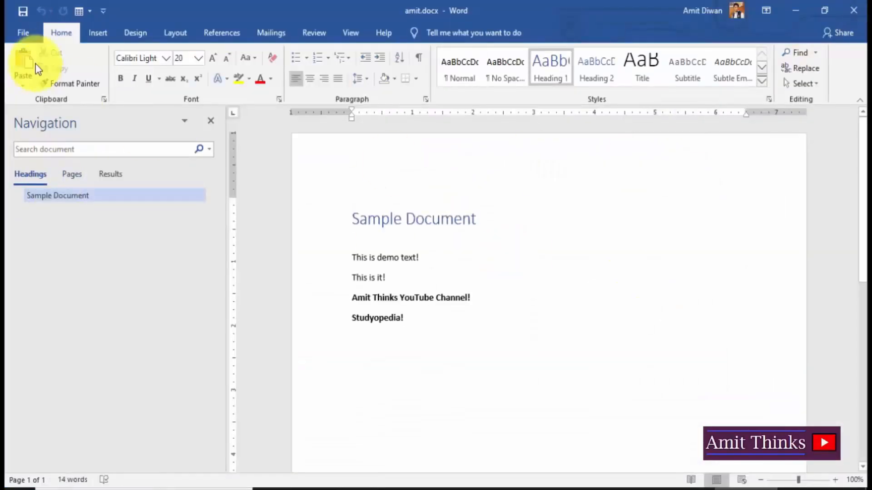
# Start saving a copy of the document to the Desktop and change its file name to "output".
pyautogui.click(28, 36)
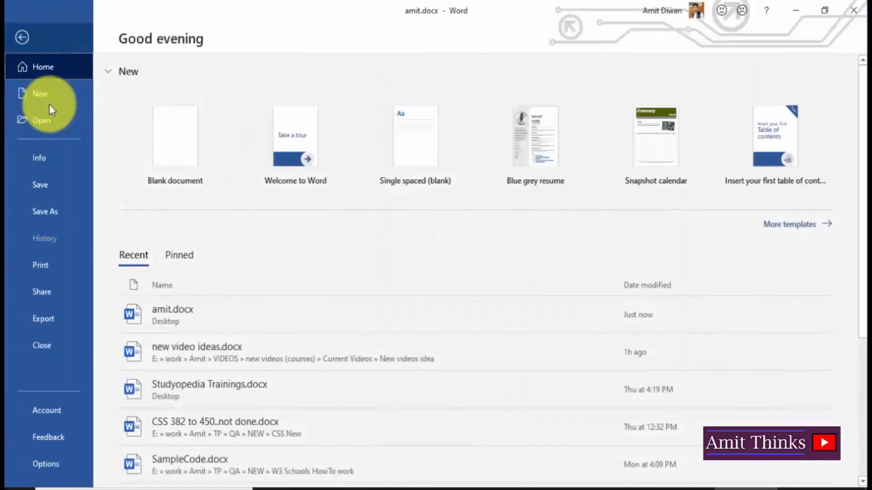
pyautogui.click(68, 210)
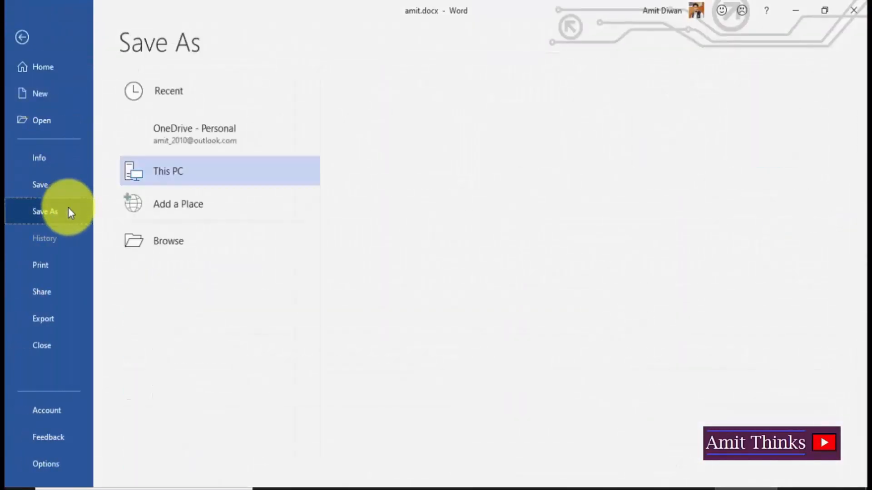
pyautogui.click(231, 247)
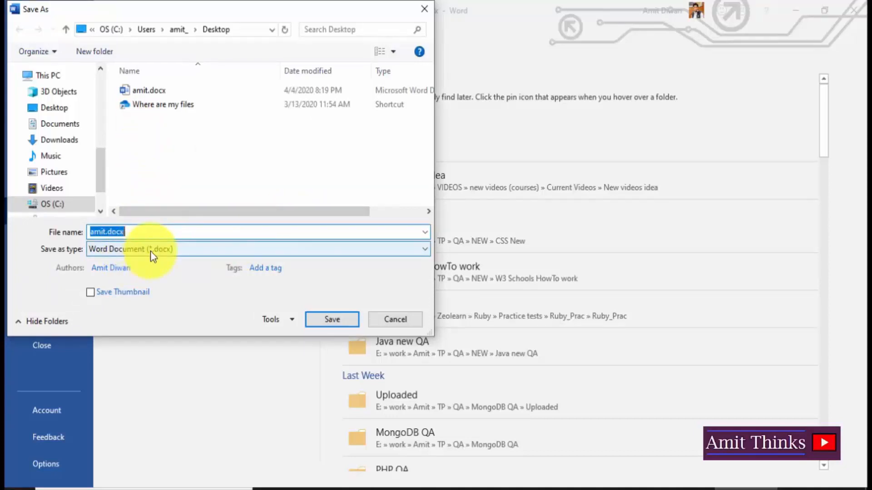
pyautogui.scroll(3, 99, 89)
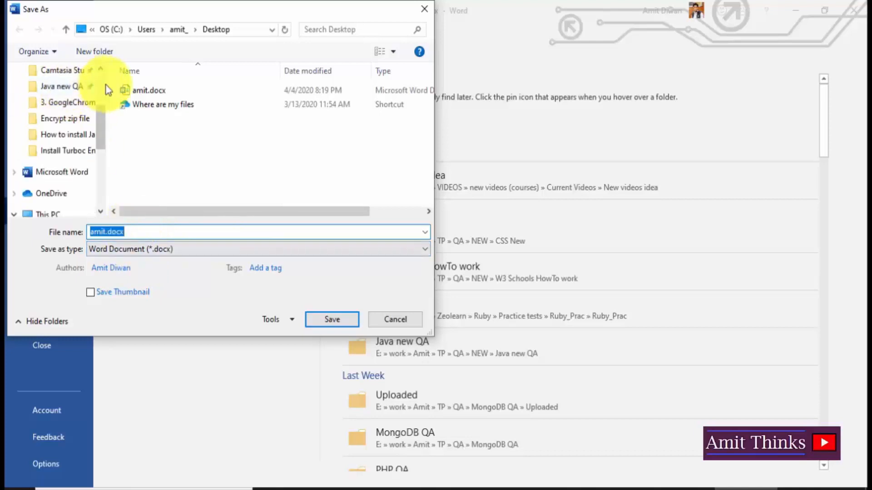
pyautogui.scroll(3, 68, 100)
pyautogui.click(50, 100)
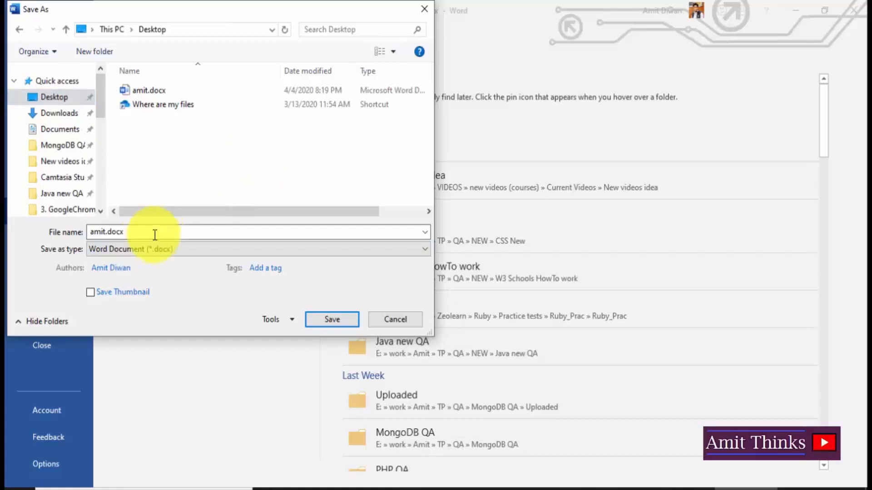
pyautogui.doubleClick(106, 232)
pyautogui.press('BackSpace')
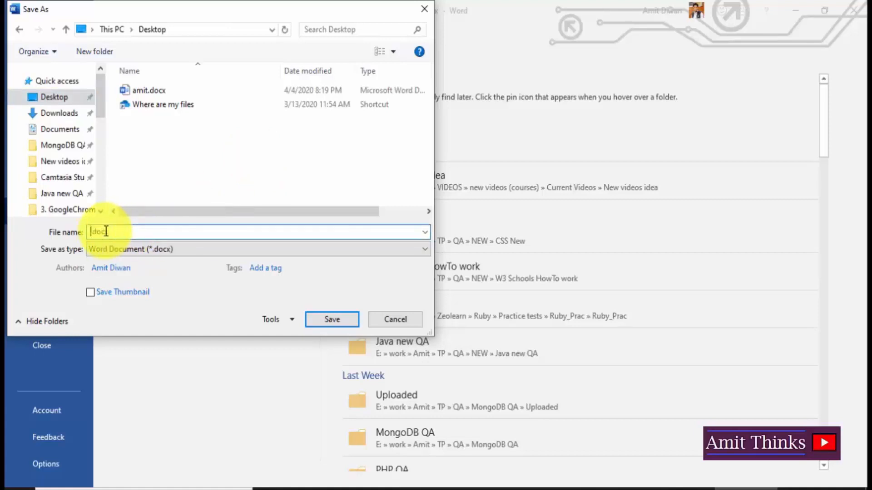
pyautogui.write('output')
# Choose PDF (*.pdf) as the file type for the copy and save it as output.pdf.
pyautogui.click(204, 250)
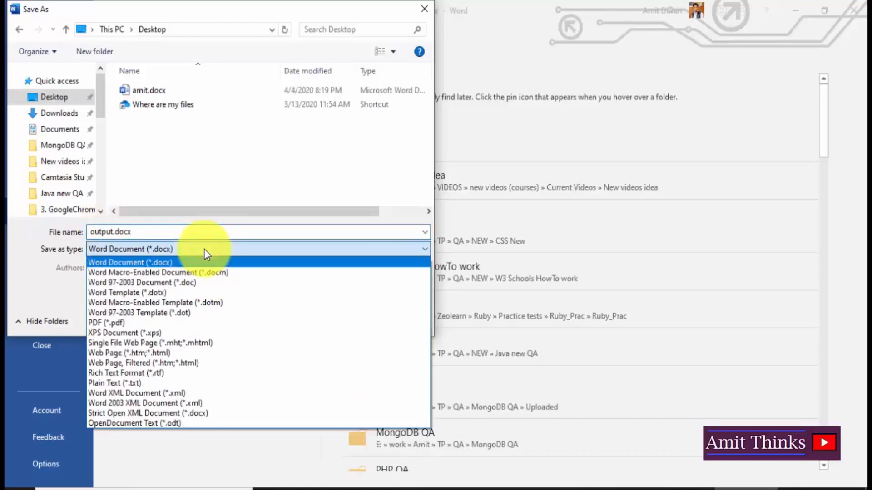
pyautogui.click(180, 257)
pyautogui.click(180, 257)
pyautogui.click(145, 319)
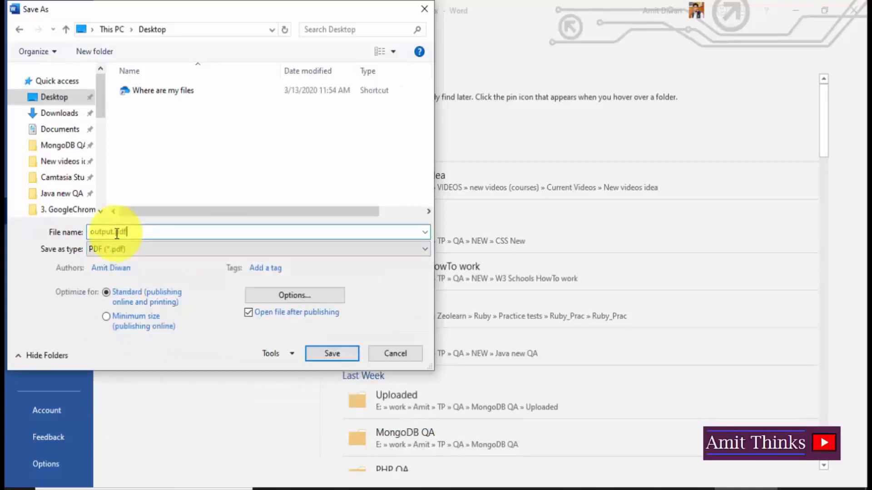
pyautogui.moveTo(116, 234); pyautogui.dragTo(150, 235)
pyautogui.click(153, 235)
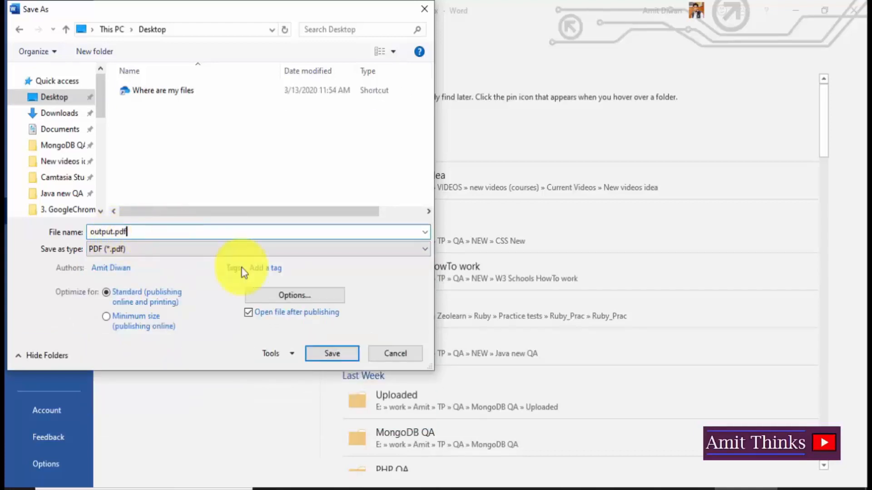
pyautogui.click(335, 355)
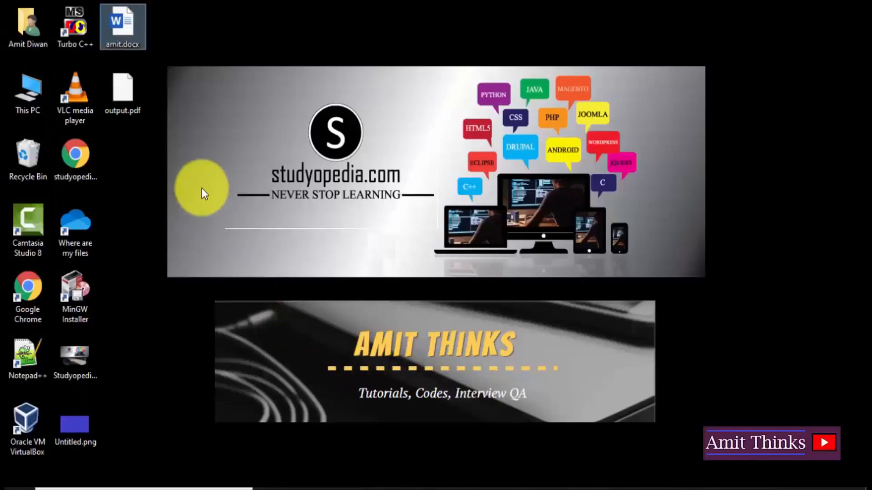
# Open output.pdf from the desktop in Google Chrome and check the exported page and its file path.
pyautogui.click(201, 188)
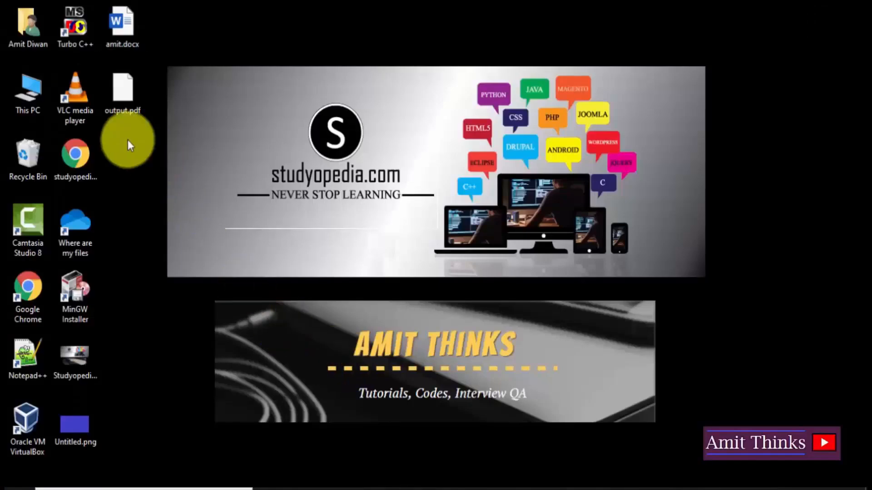
pyautogui.rightClick(132, 104)
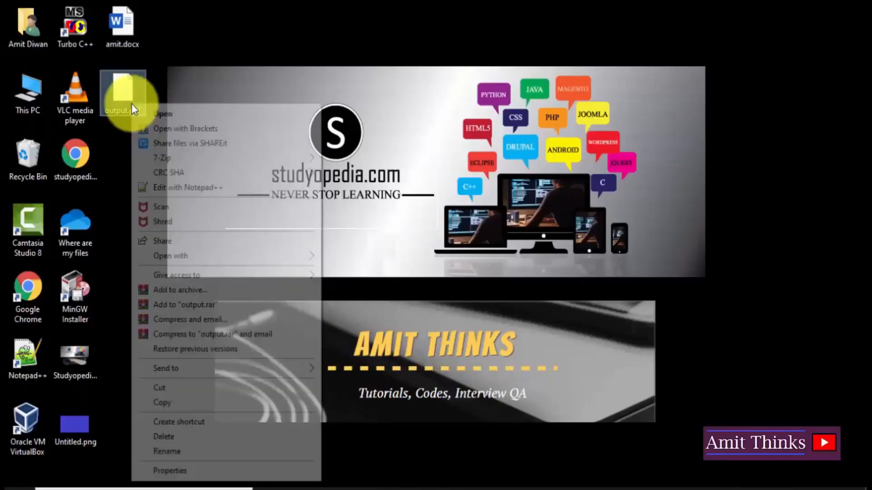
pyautogui.moveTo(306, 257)
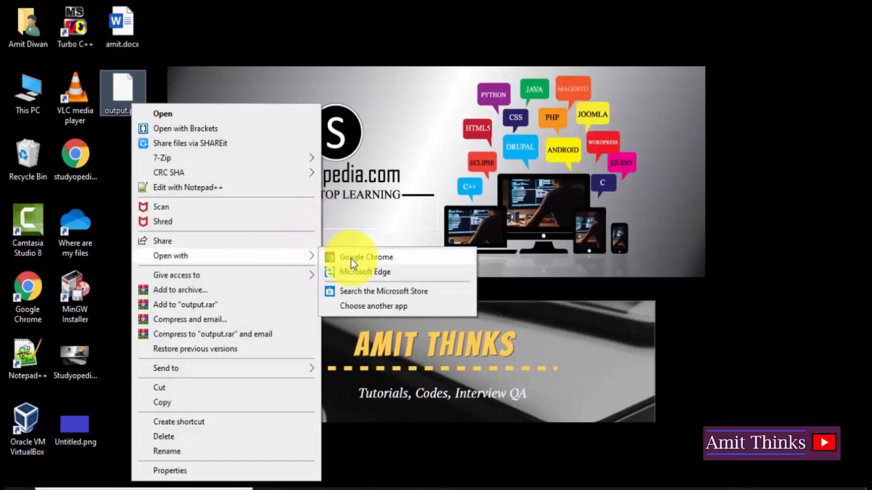
pyautogui.click(353, 258)
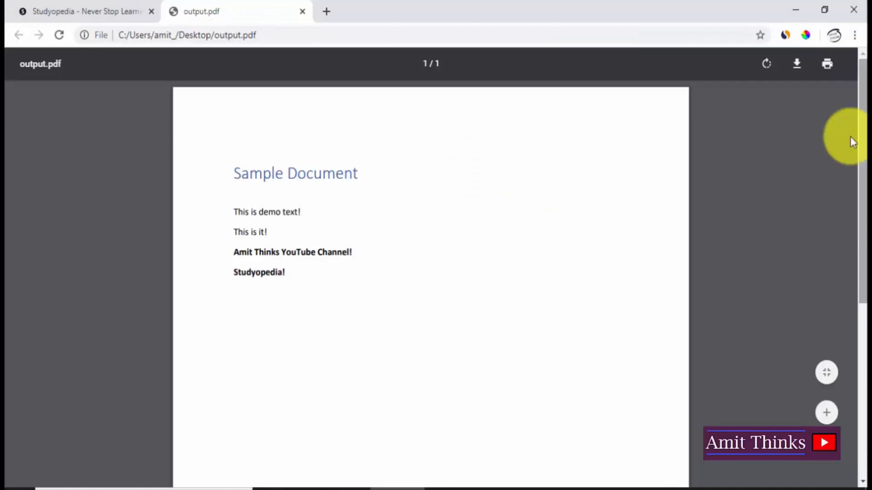
pyautogui.doubleClick(245, 35)
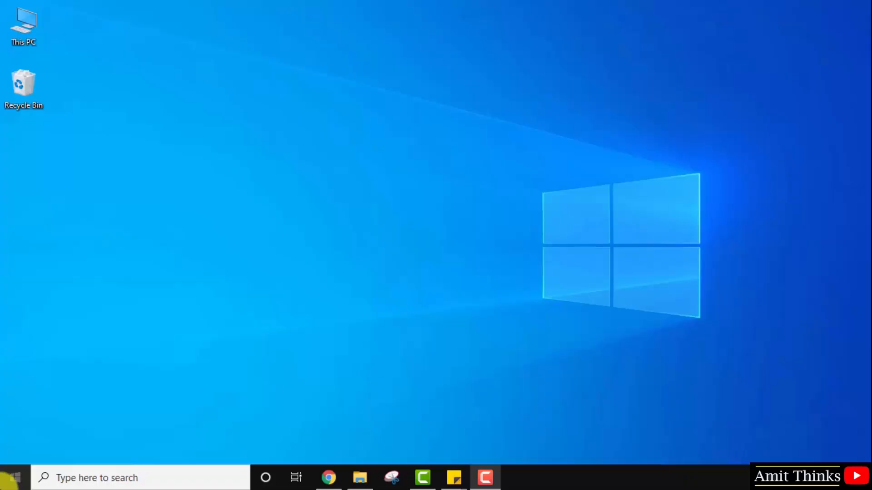
# Launch Word from a system search, create a blank document and enter the text "Amit Thinks....".
pyautogui.click(11, 477)
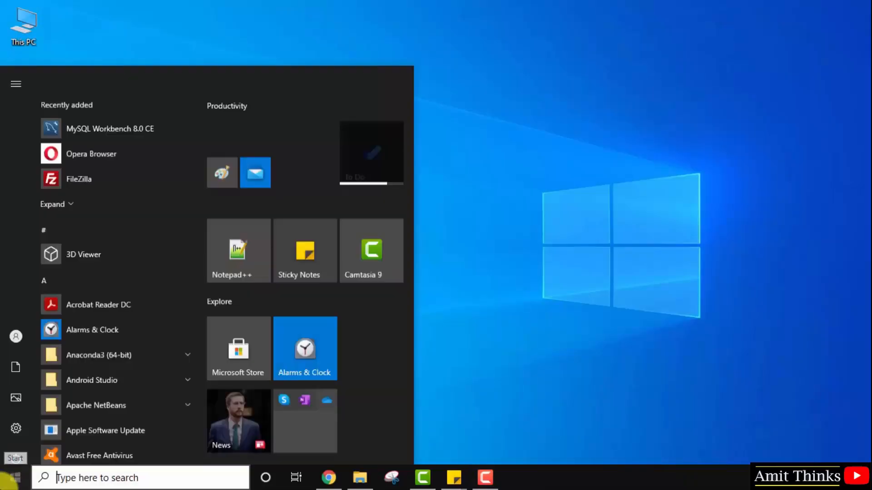
pyautogui.write('word')
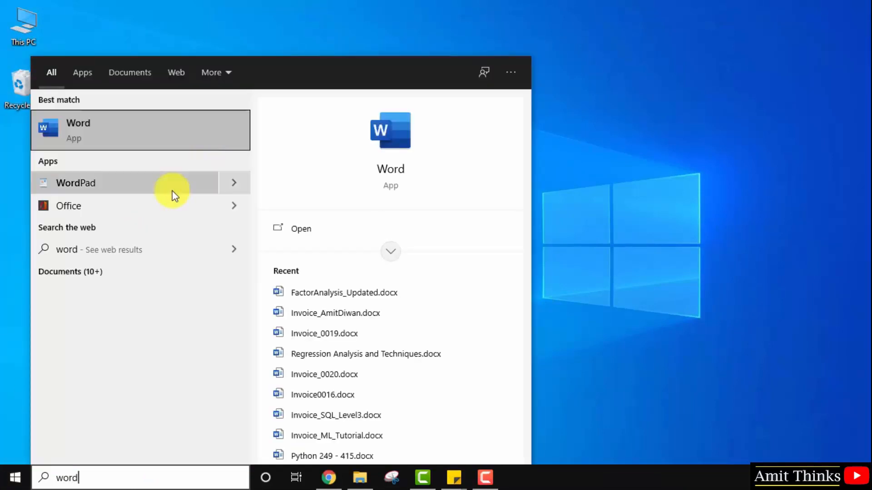
pyautogui.click(172, 127)
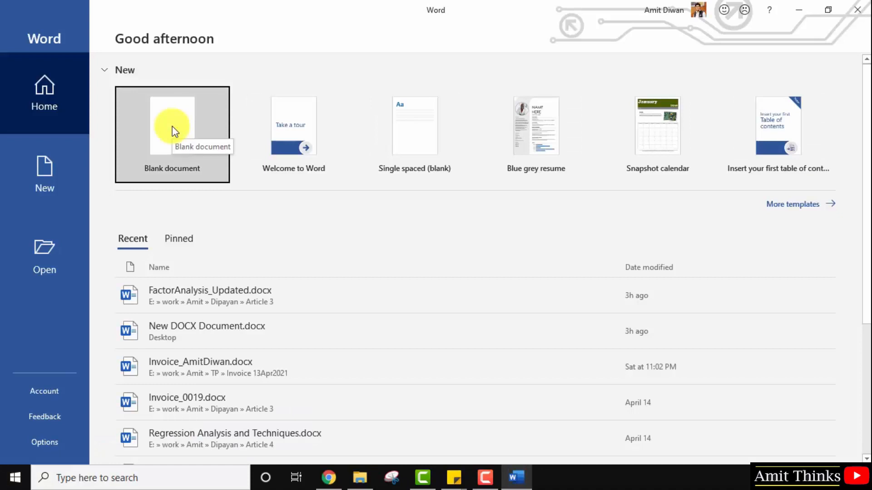
pyautogui.click(172, 128)
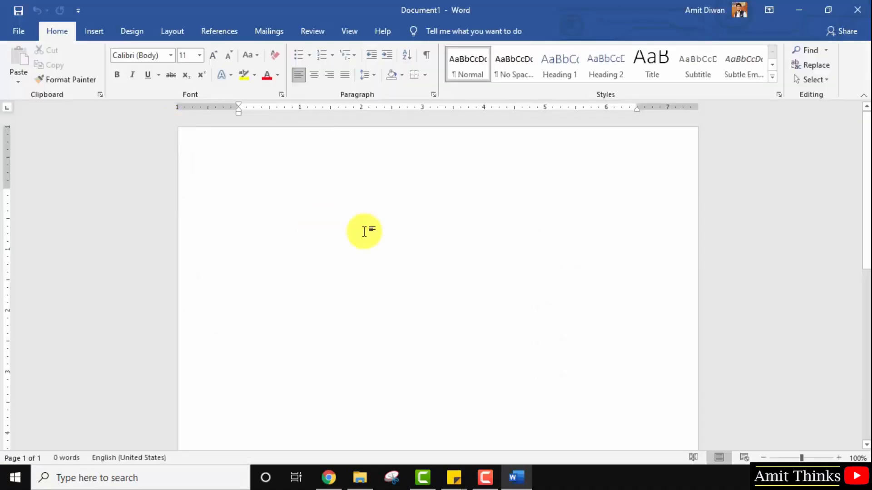
pyautogui.write('Amit Thinks....')
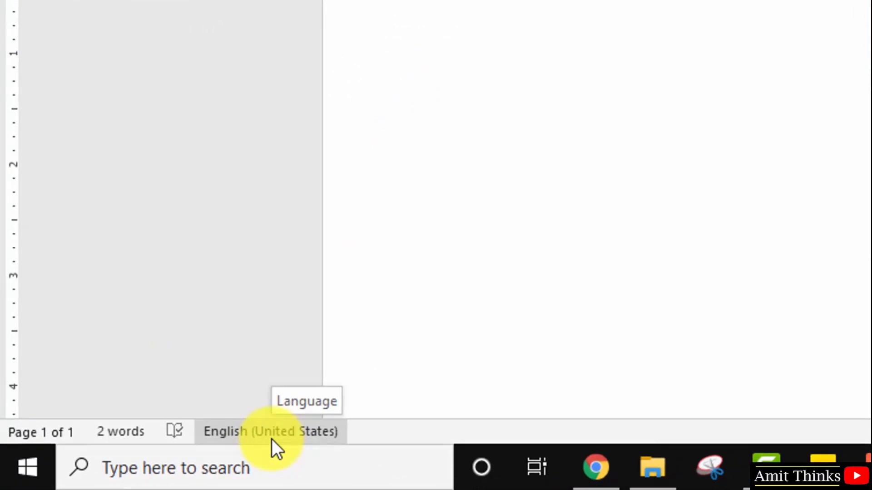
# Look through the proofing languages offered for the text, highlight Greek and German (Switzerland), and cancel without applying one.
pyautogui.click(272, 433)
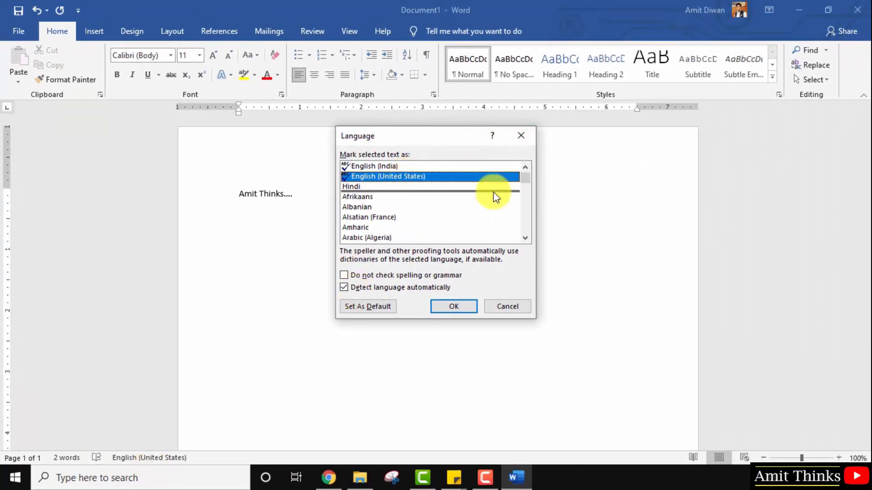
pyautogui.moveTo(526, 180); pyautogui.dragTo(528, 201)
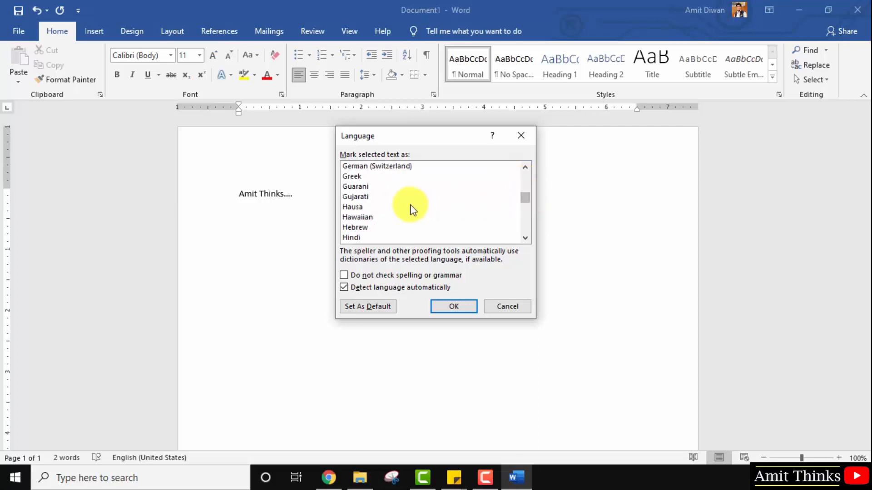
pyautogui.click(380, 175)
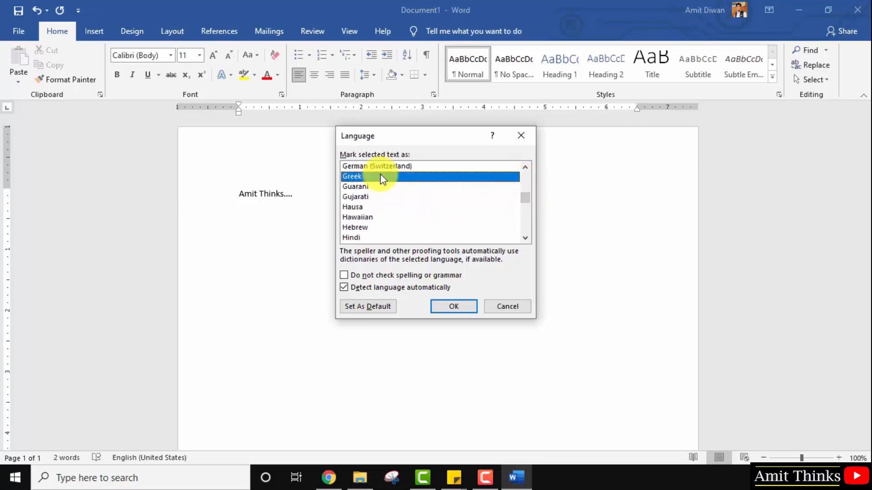
pyautogui.click(377, 167)
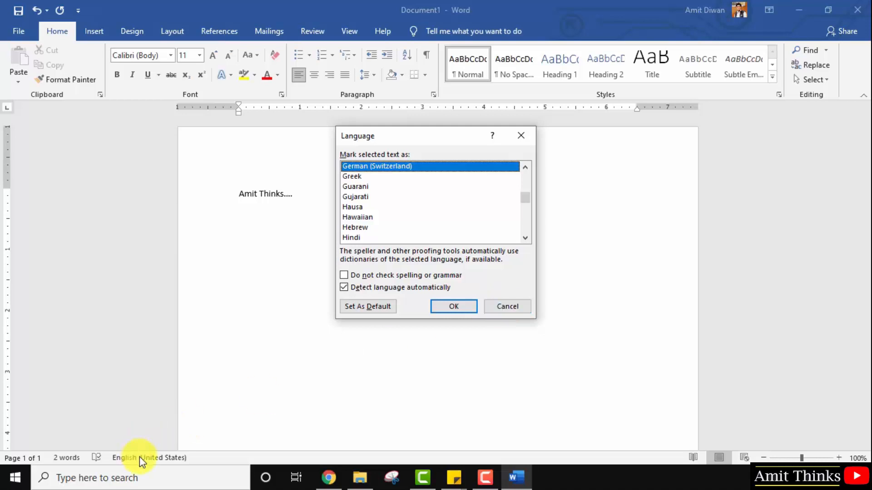
pyautogui.click(525, 307)
# Open the Office language preferences in Word Options, view the authoring languages that can be added, and cancel the addition.
pyautogui.click(20, 23)
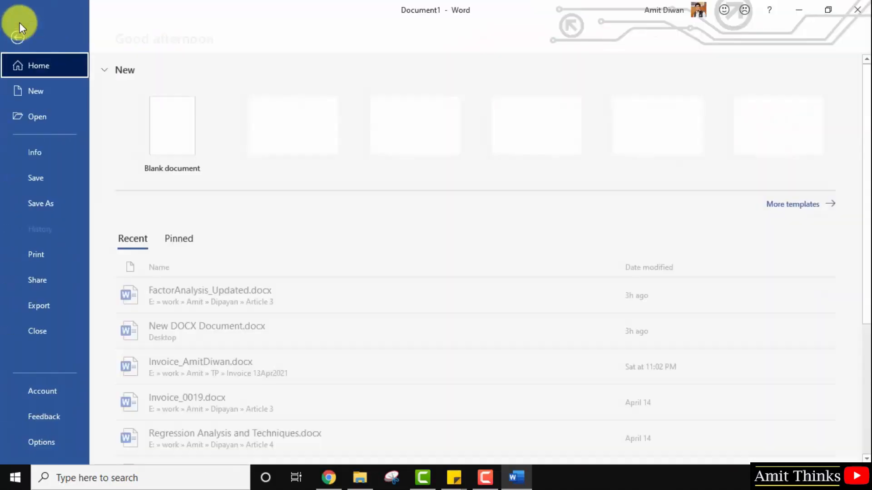
pyautogui.click(48, 437)
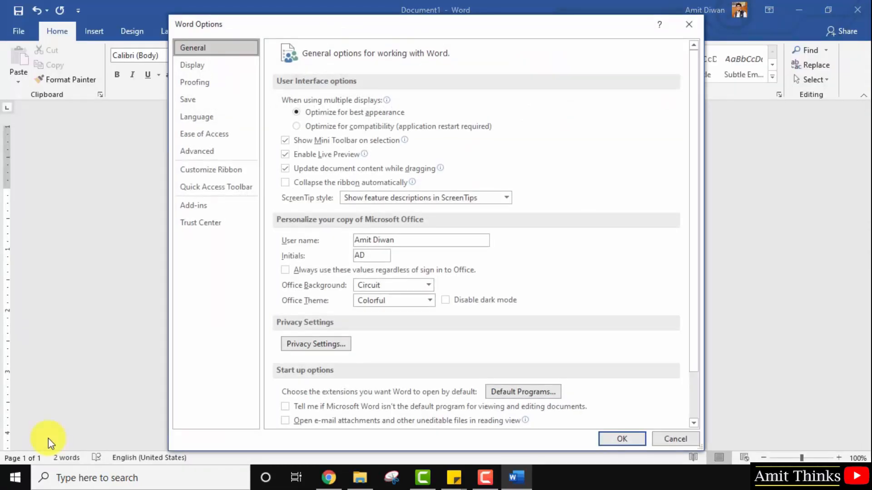
pyautogui.click(211, 118)
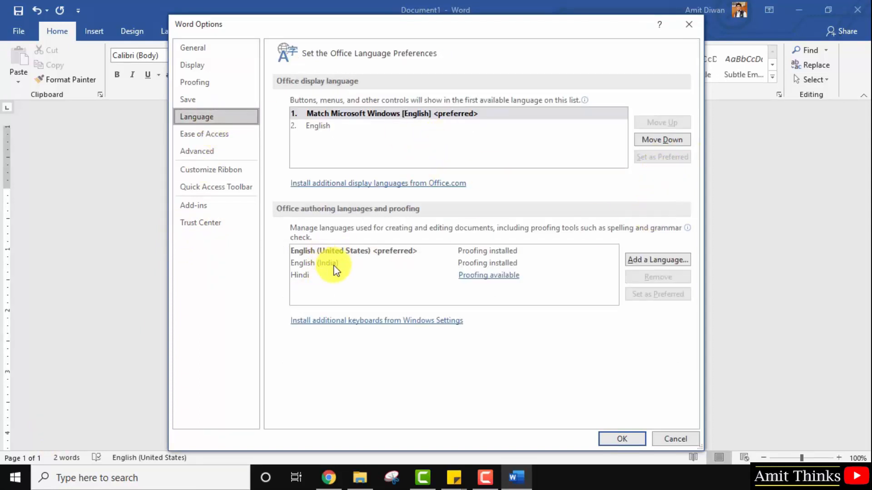
pyautogui.click(667, 260)
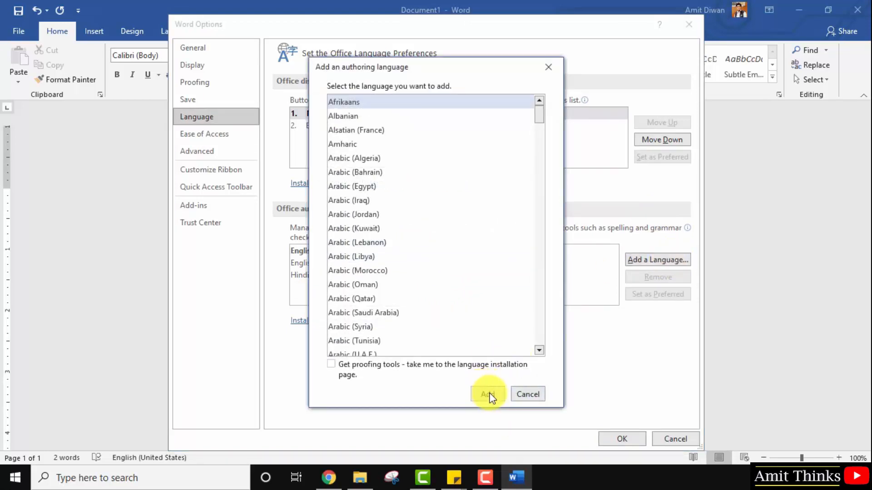
pyautogui.click(525, 395)
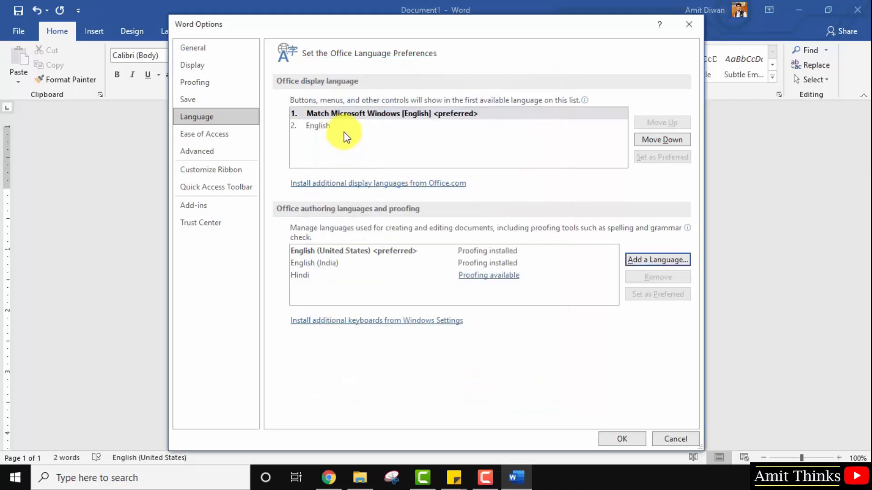